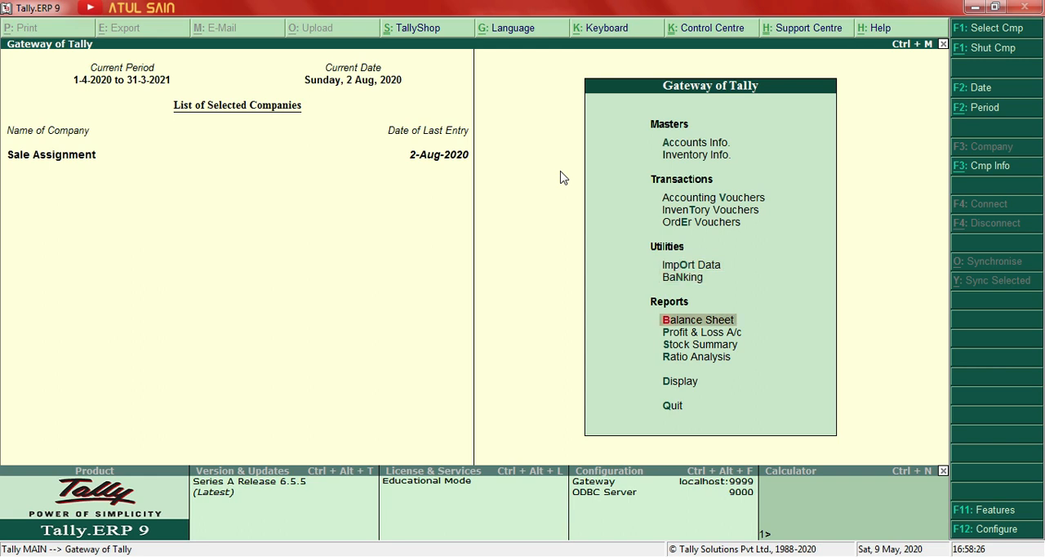
Open the Stock Summary with automatic columns repeated by Stock Valuation Methods, and expand it to show item details.
{"action": "key", "text": "Return"}
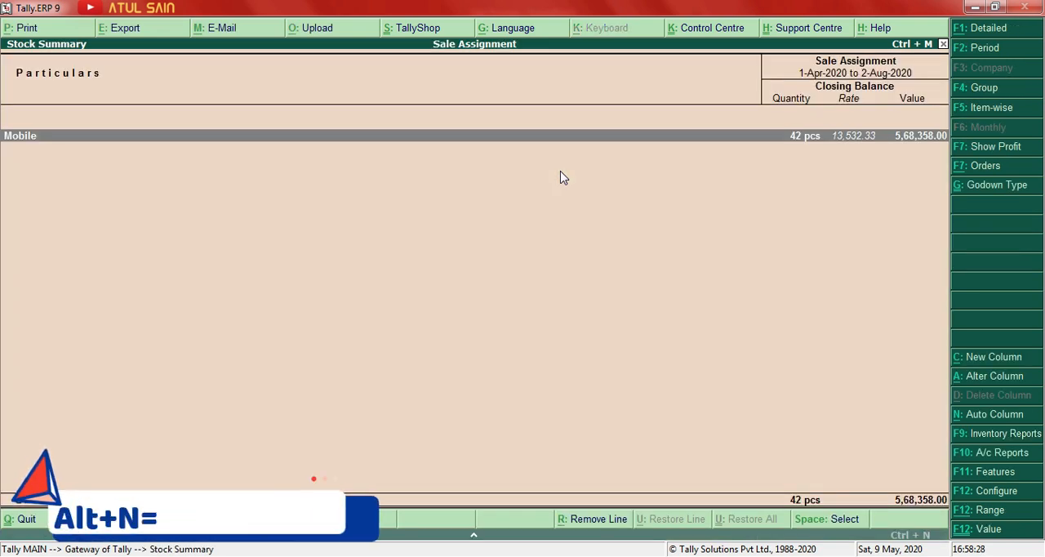
{"action": "key", "text": "alt+n"}
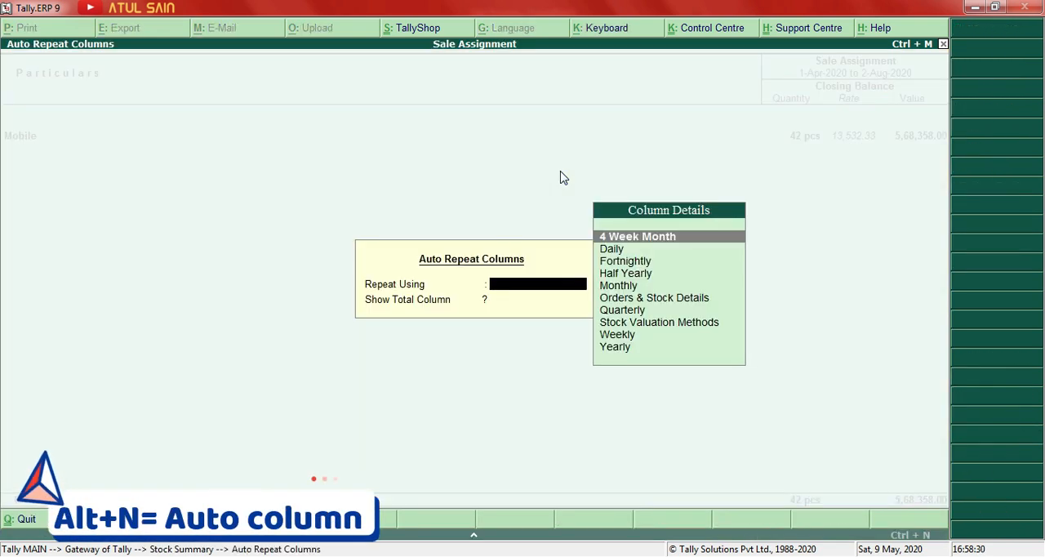
{"action": "key", "text": "Down"}
{"action": "key", "text": "Down"}
{"action": "key", "text": "Down"}
{"action": "key", "text": "Down"}
{"action": "key", "text": "Down"}
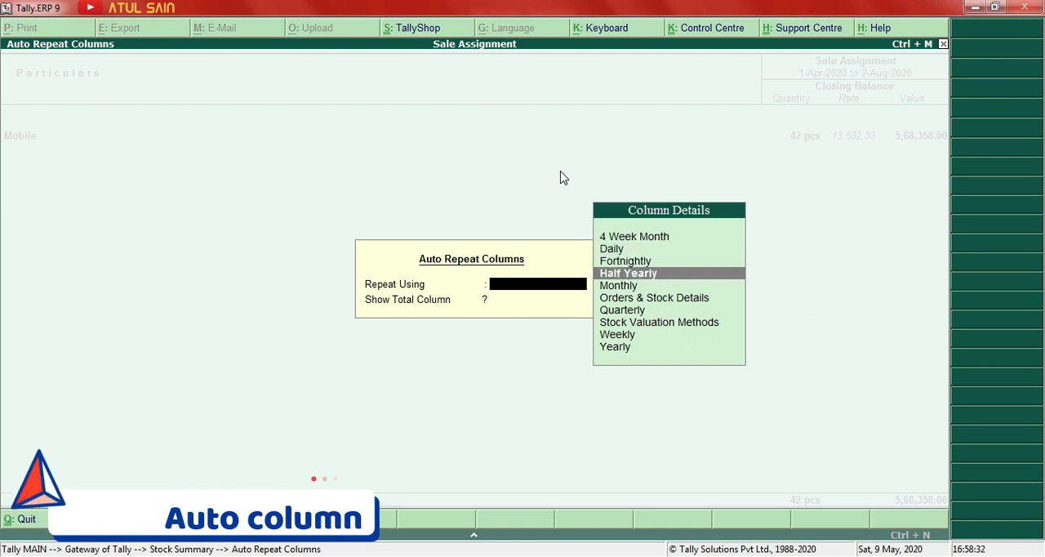
{"action": "key", "text": "Up"}
{"action": "key", "text": "Up"}
{"action": "key", "text": "Up"}
{"action": "key", "text": "Down"}
{"action": "key", "text": "Down"}
{"action": "key", "text": "Down"}
{"action": "key", "text": "Down"}
{"action": "key", "text": "Down"}
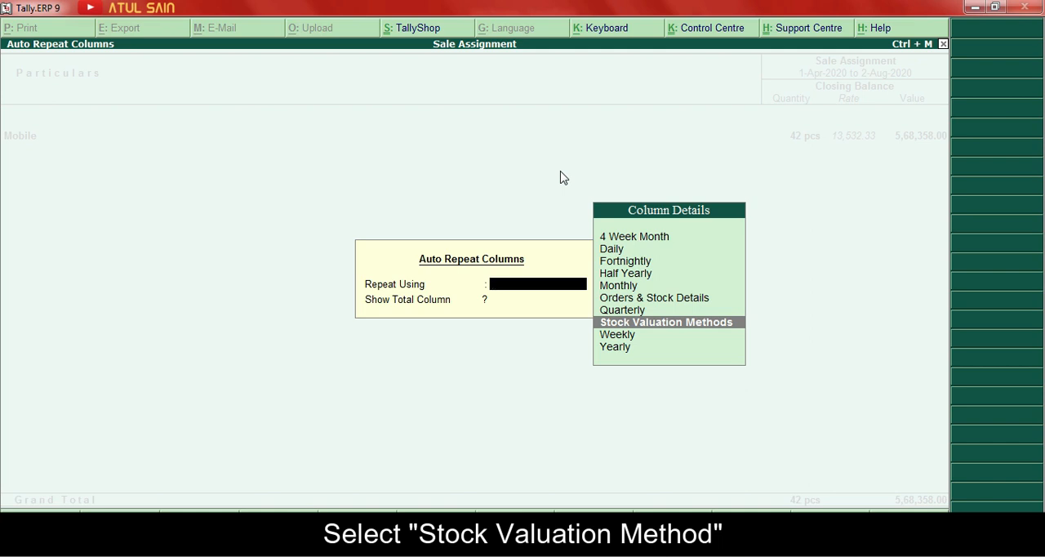
{"action": "key", "text": "Return"}
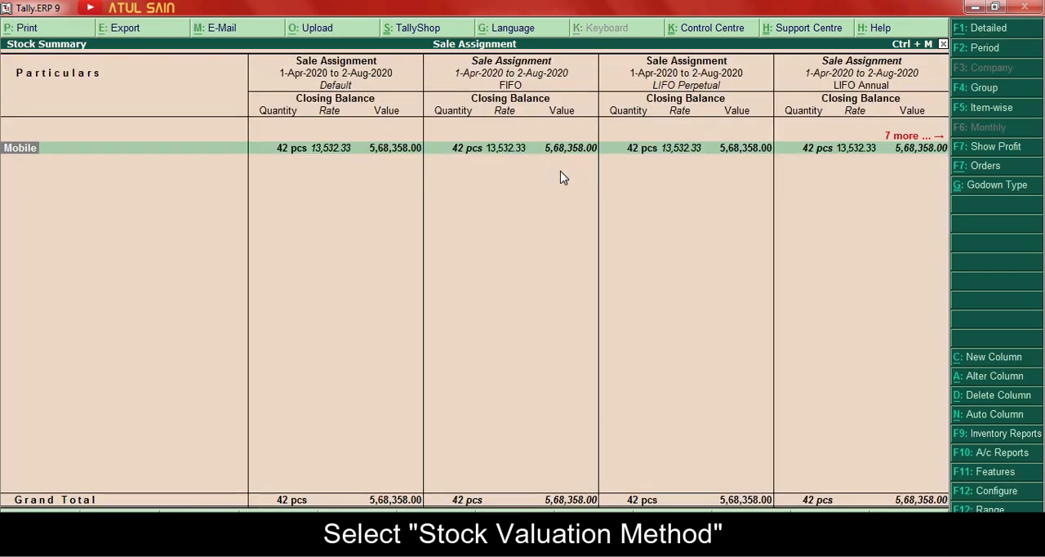
{"action": "key", "text": "alt+F1"}
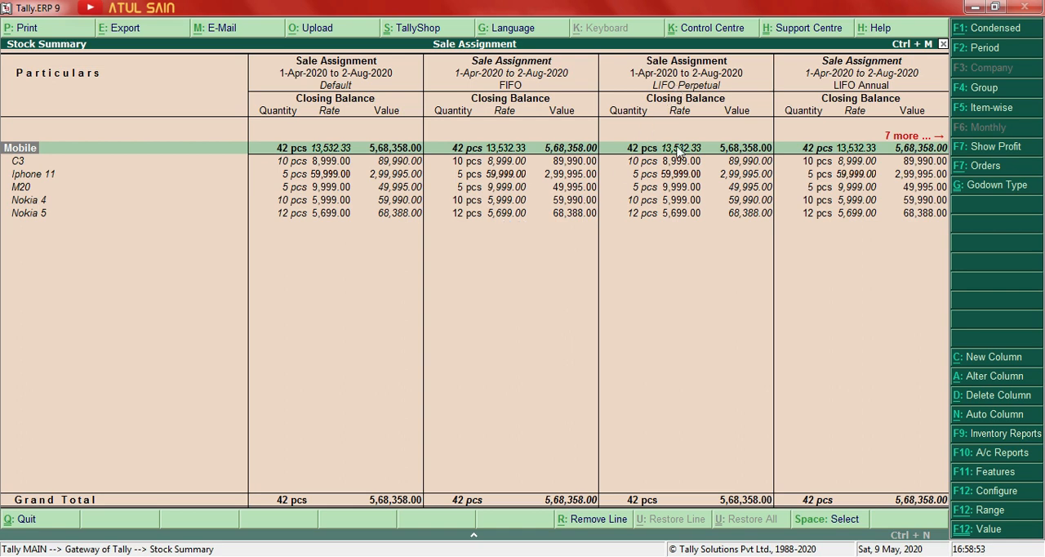
Examine the Mobile group's closing balances across the valuation method columns, from Default through Last Sale Price.
{"action": "key", "text": "Right"}
{"action": "key", "text": "Right"}
{"action": "key", "text": "Right"}
{"action": "key", "text": "Right"}
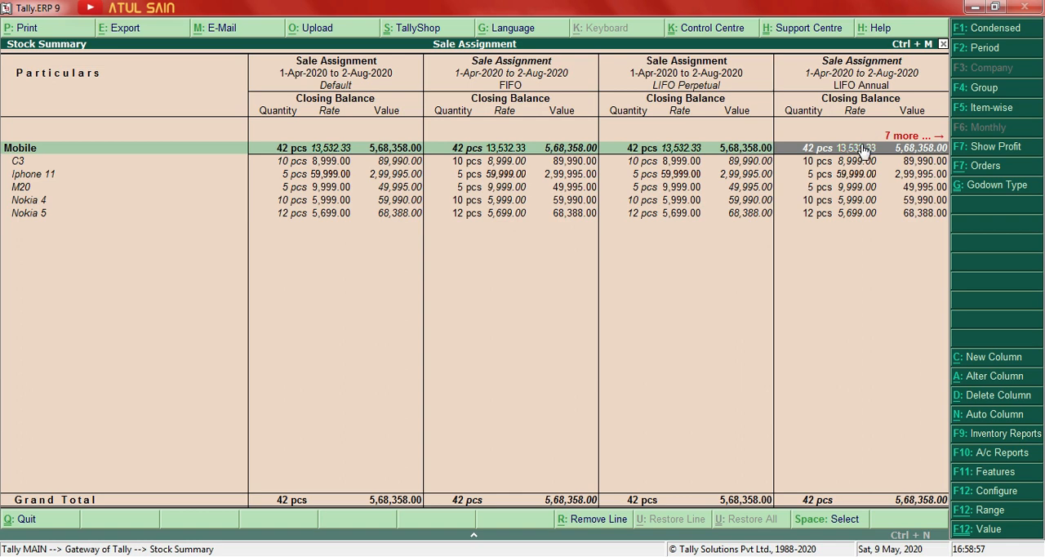
{"action": "key", "text": "Right"}
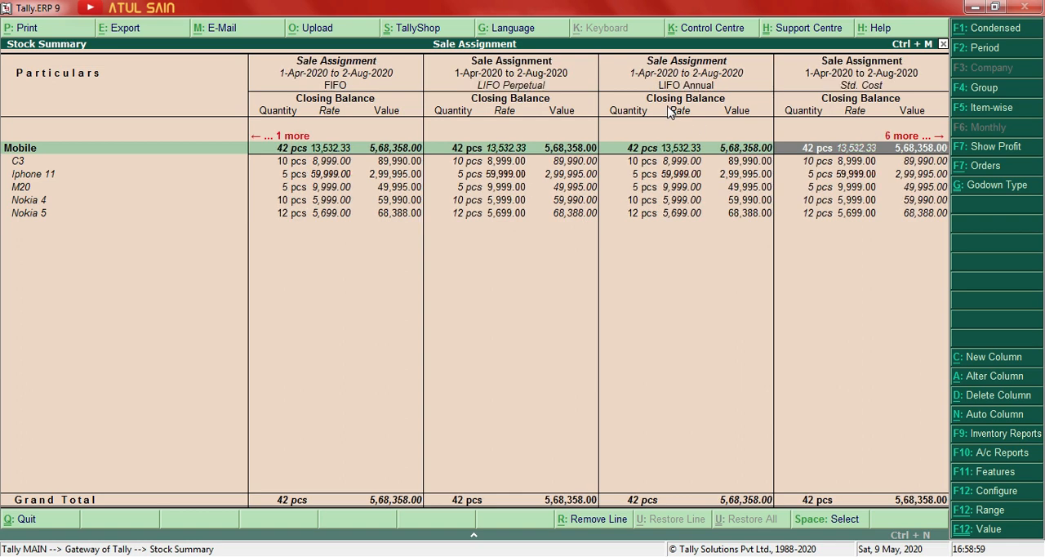
{"action": "key", "text": "Right"}
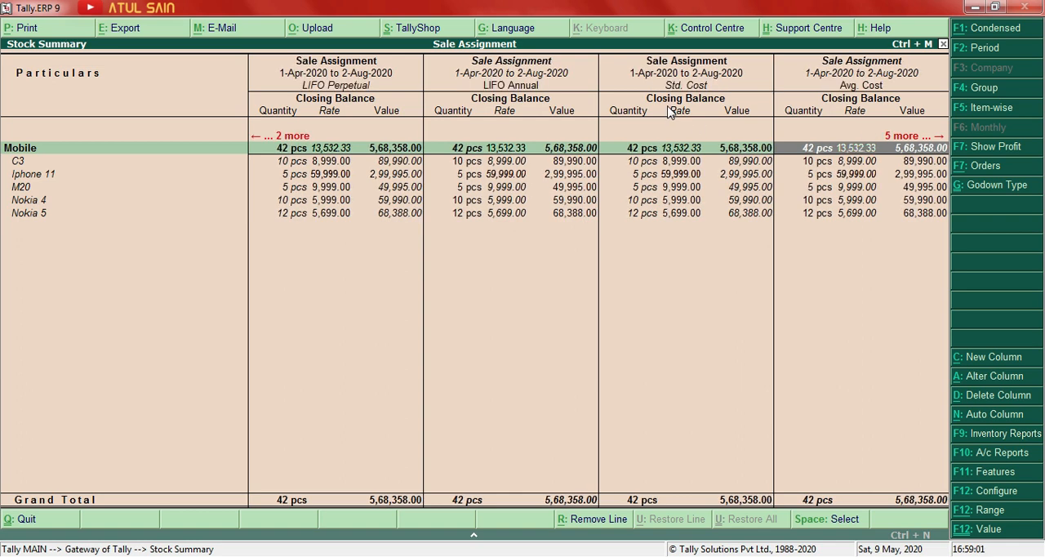
{"action": "key", "text": "Right"}
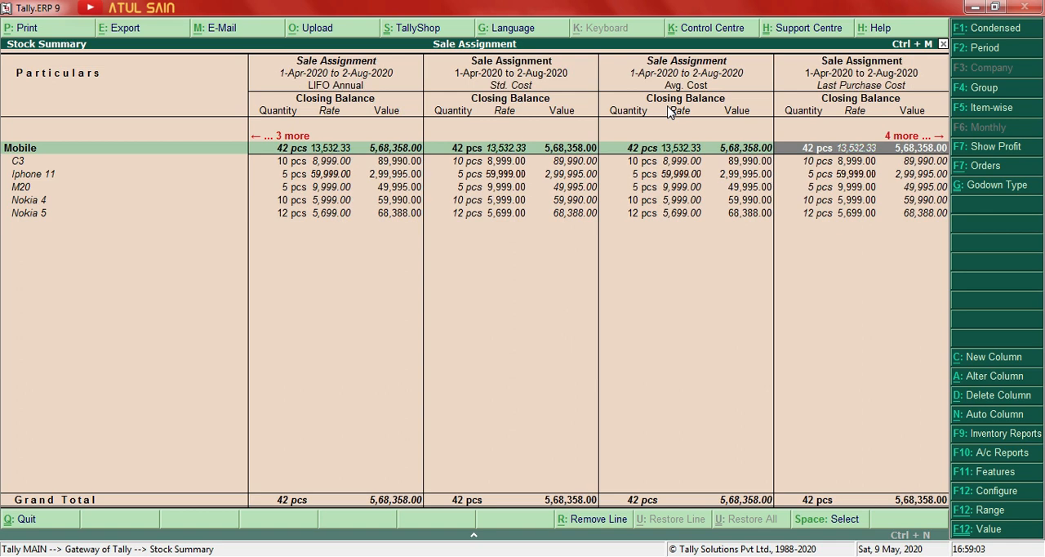
{"action": "key", "text": "Right"}
{"action": "key", "text": "Right"}
{"action": "key", "text": "Right"}
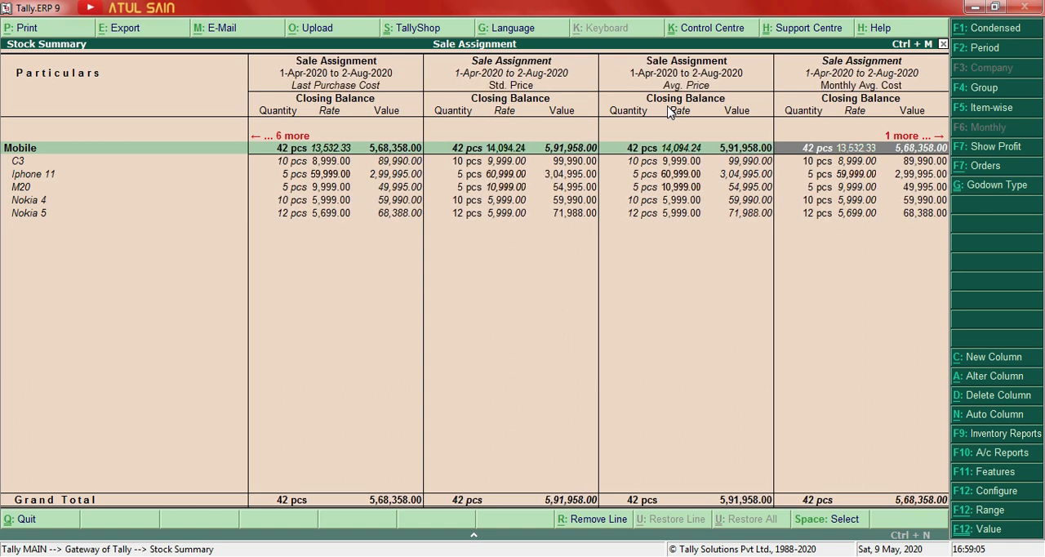
{"action": "key", "text": "Right"}
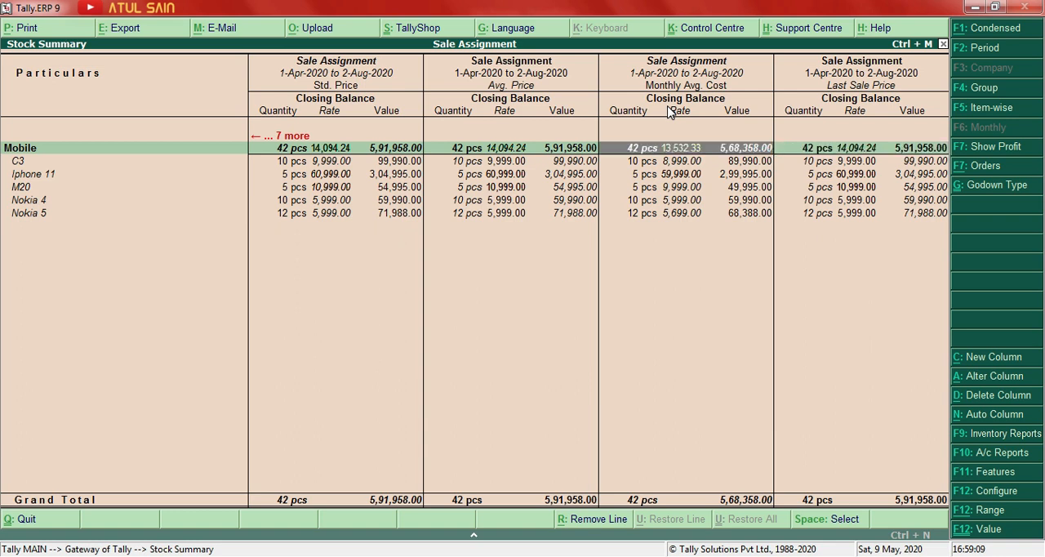
Compare the mobile items' values under Avg. Price, Monthly Avg. Cost and Last Sale Price.
{"action": "key", "text": "Left"}
{"action": "key", "text": "Left"}
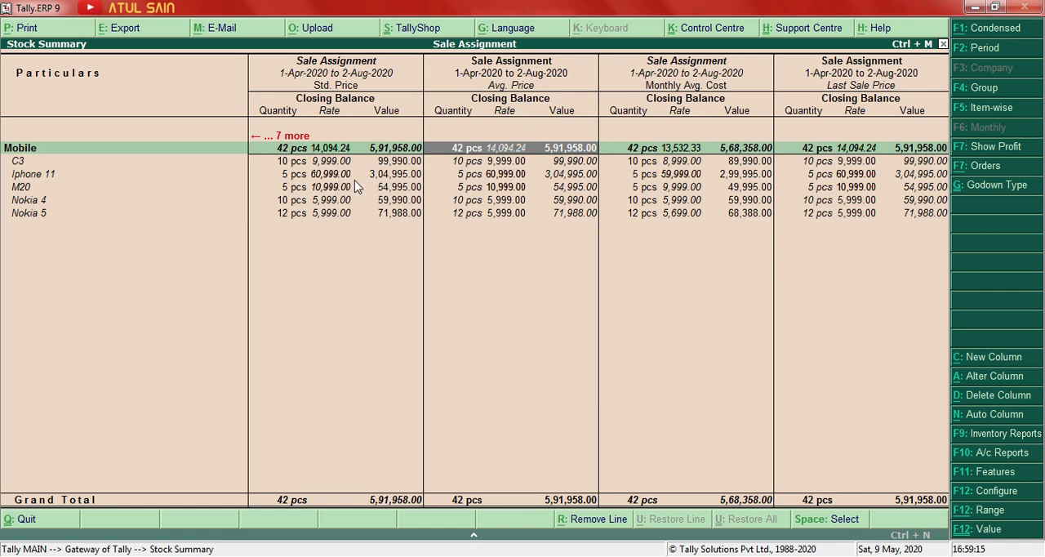
{"action": "key", "text": "Right"}
{"action": "key", "text": "Right"}
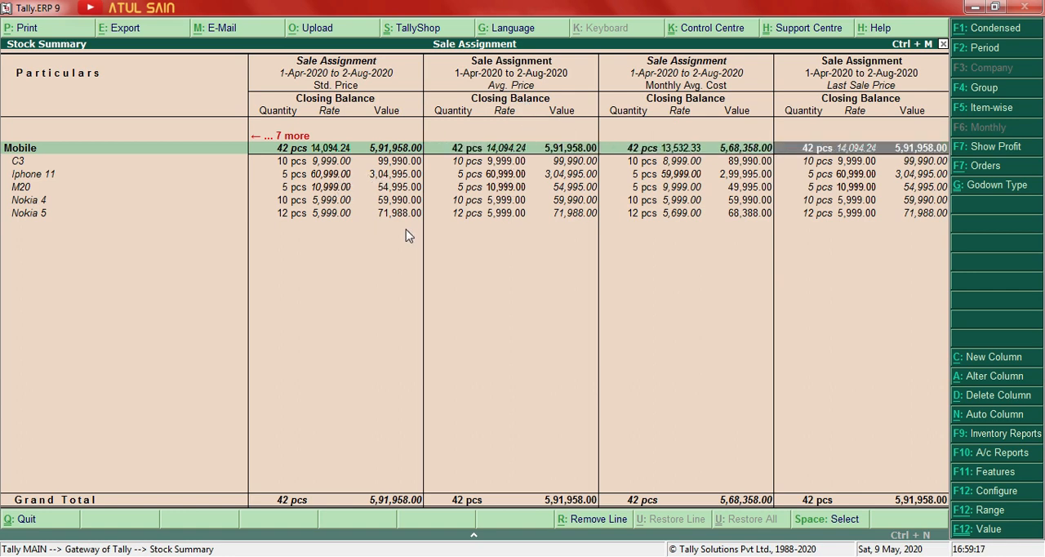
{"action": "key", "text": "Left"}
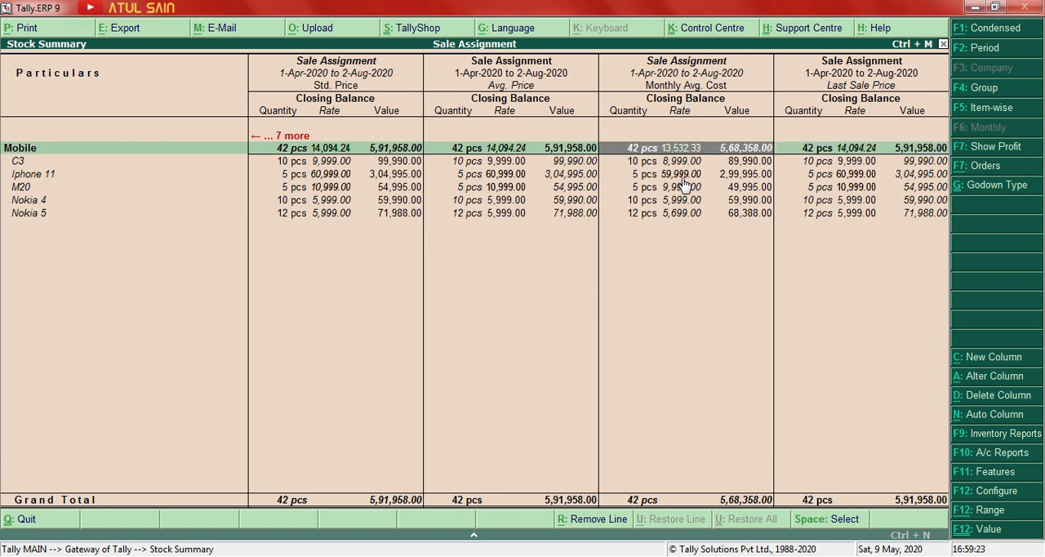
{"action": "key", "text": "Down"}
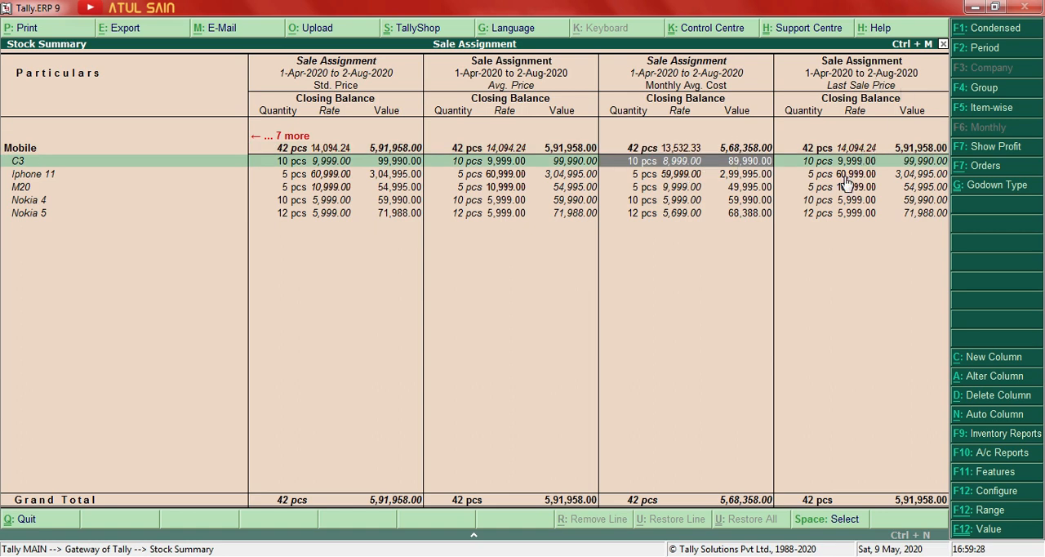
{"action": "key", "text": "Right"}
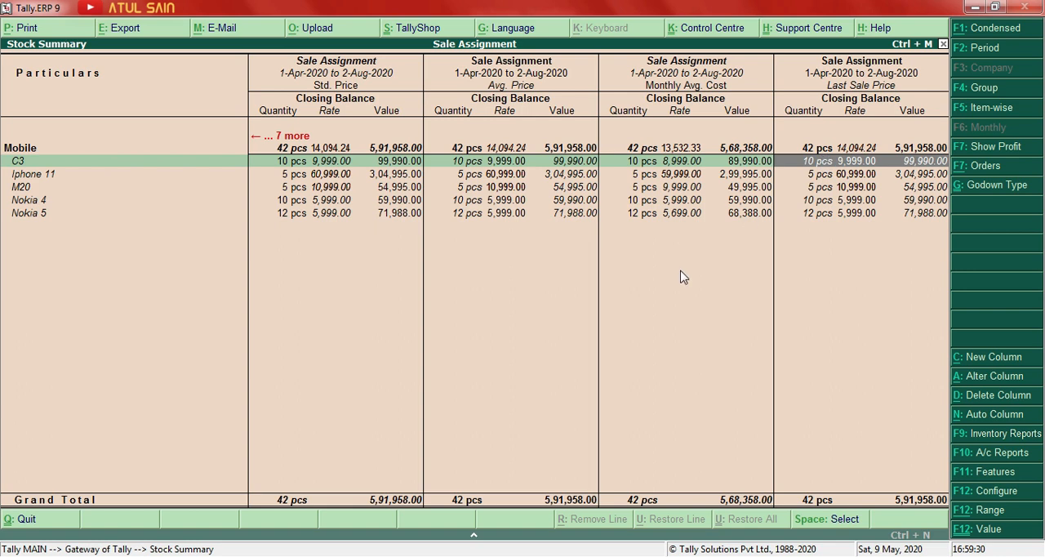
Review the C3 item's closing values across the cost-based, LIFO and FIFO columns, and close the Stock Summary.
{"action": "key", "text": "Left"}
{"action": "key", "text": "Left"}
{"action": "key", "text": "Left"}
{"action": "key", "text": "Left"}
{"action": "key", "text": "Left"}
{"action": "key", "text": "Left"}
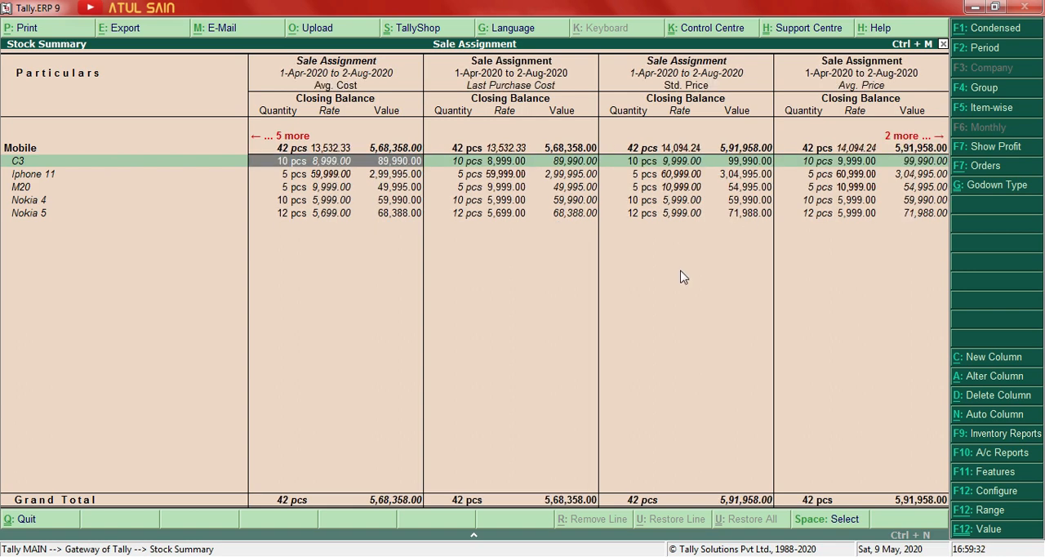
{"action": "key", "text": "Left"}
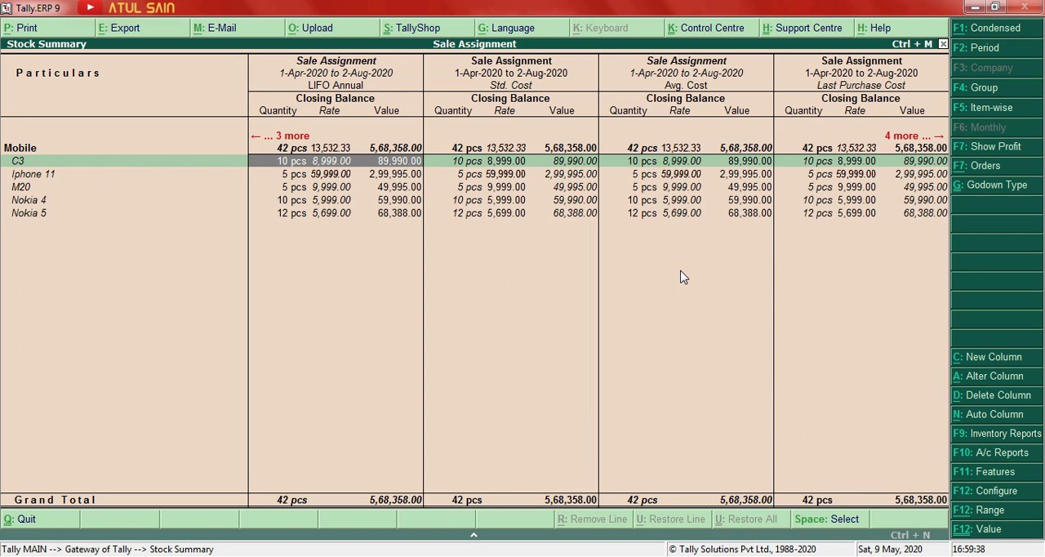
{"action": "key", "text": "Left"}
{"action": "key", "text": "Left"}
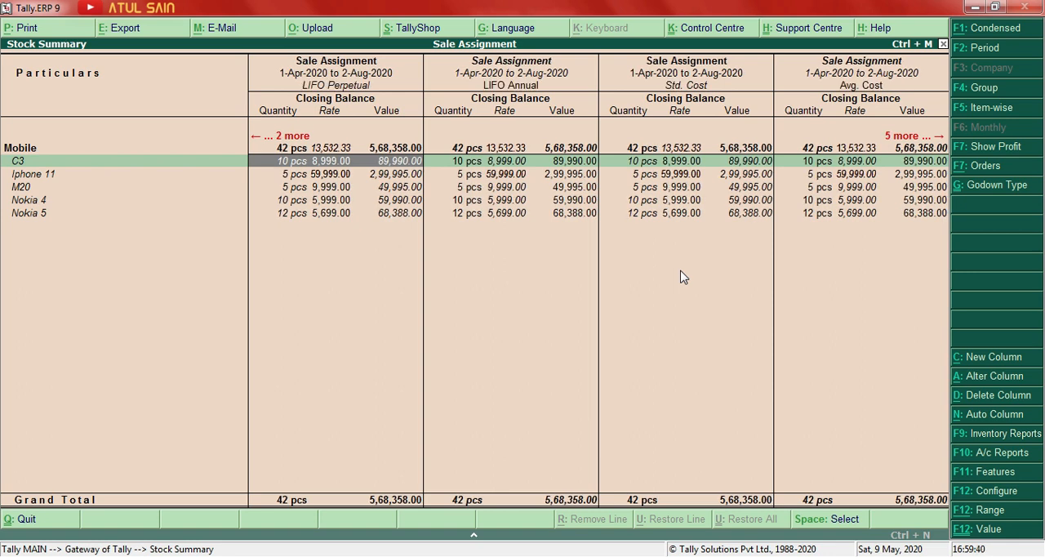
{"action": "key", "text": "Right"}
{"action": "key", "text": "Right"}
{"action": "key", "text": "Right"}
{"action": "key", "text": "Left"}
{"action": "key", "text": "Left"}
{"action": "key", "text": "Left"}
{"action": "key", "text": "Left"}
{"action": "key", "text": "Left"}
{"action": "key", "text": "Right"}
{"action": "key", "text": "Right"}
{"action": "key", "text": "Right"}
{"action": "key", "text": "Right"}
{"action": "key", "text": "Right"}
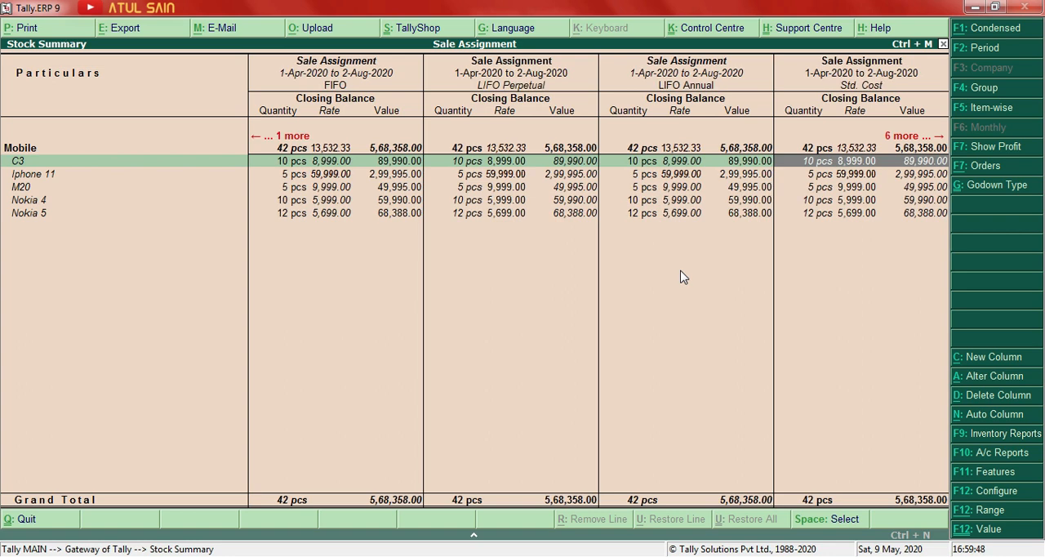
{"action": "key", "text": "Escape"}
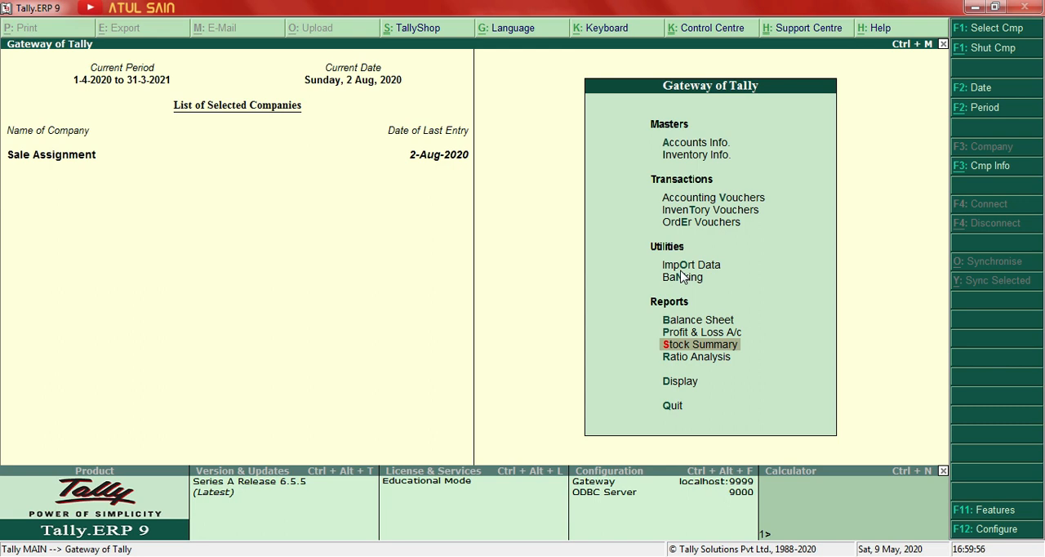
Reopen the Stock Summary and set up a new column for the Mobile group with FIFO as the valuation method.
{"action": "key", "text": "Return"}
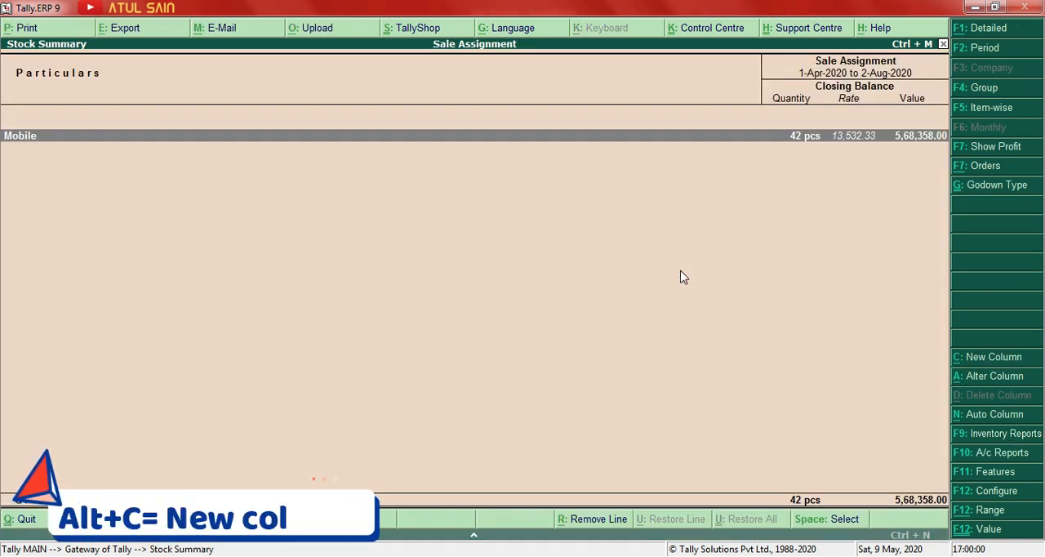
{"action": "key", "text": "alt+c"}
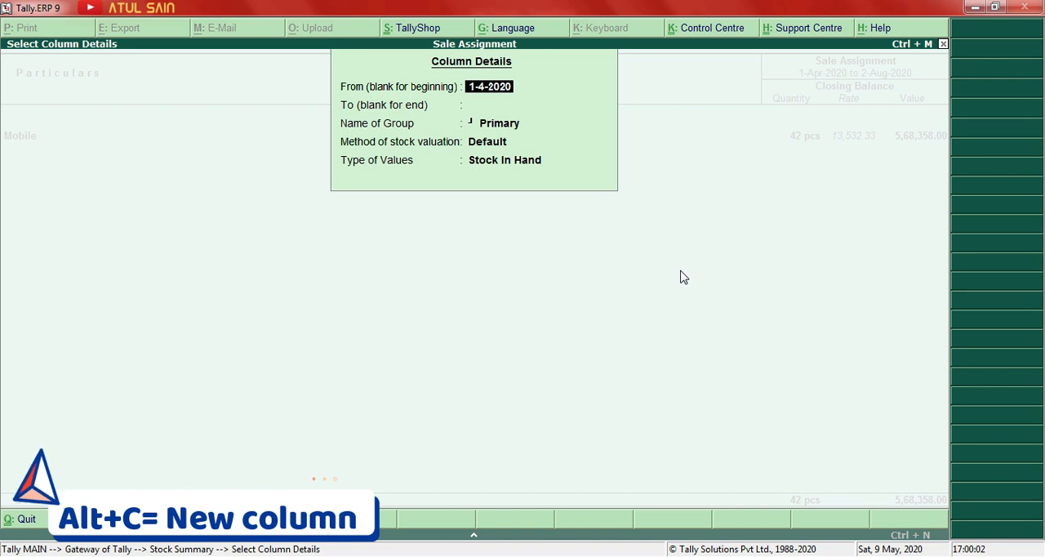
{"action": "key", "text": "Return"}
{"action": "key", "text": "Return"}
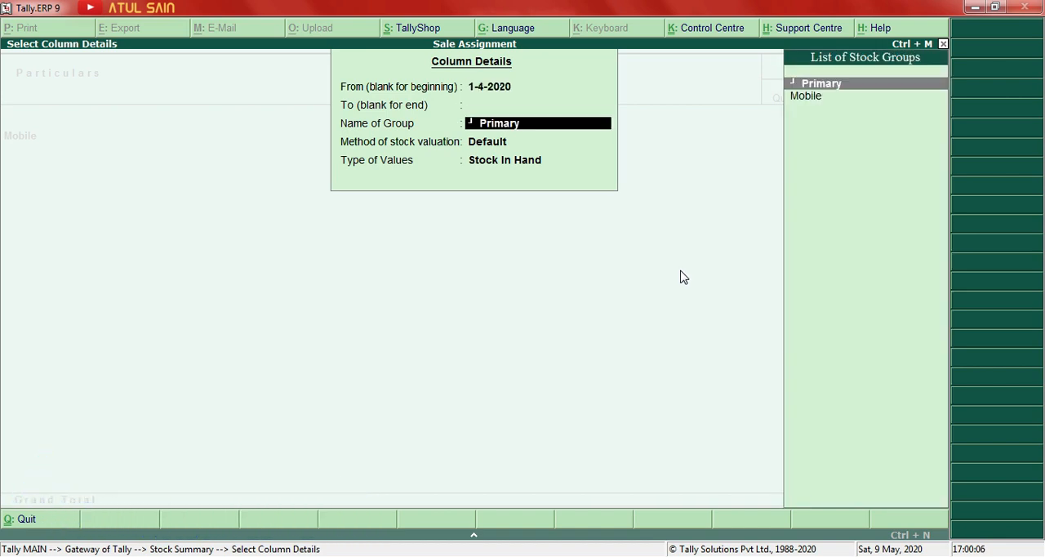
{"action": "key", "text": "Down"}
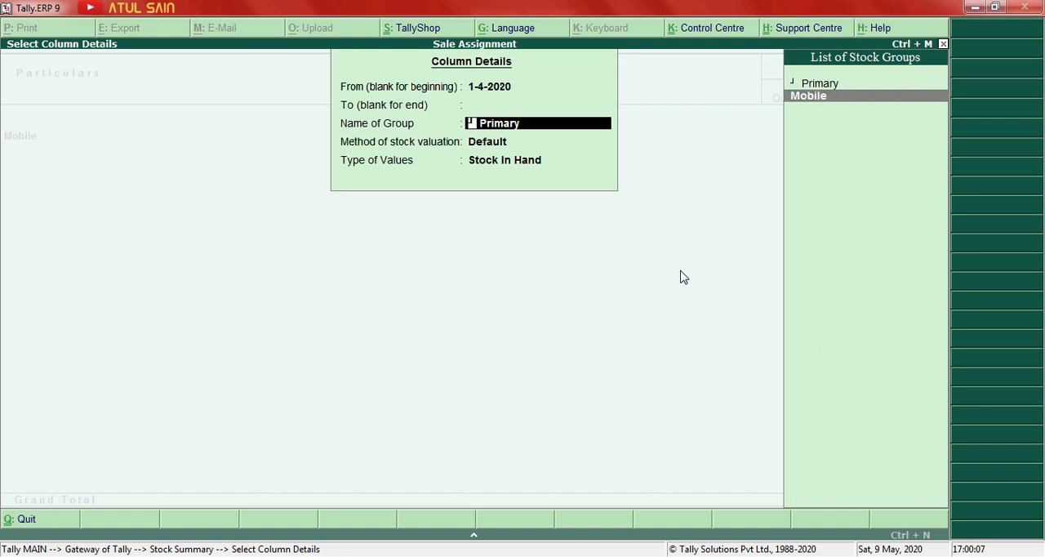
{"action": "key", "text": "Return"}
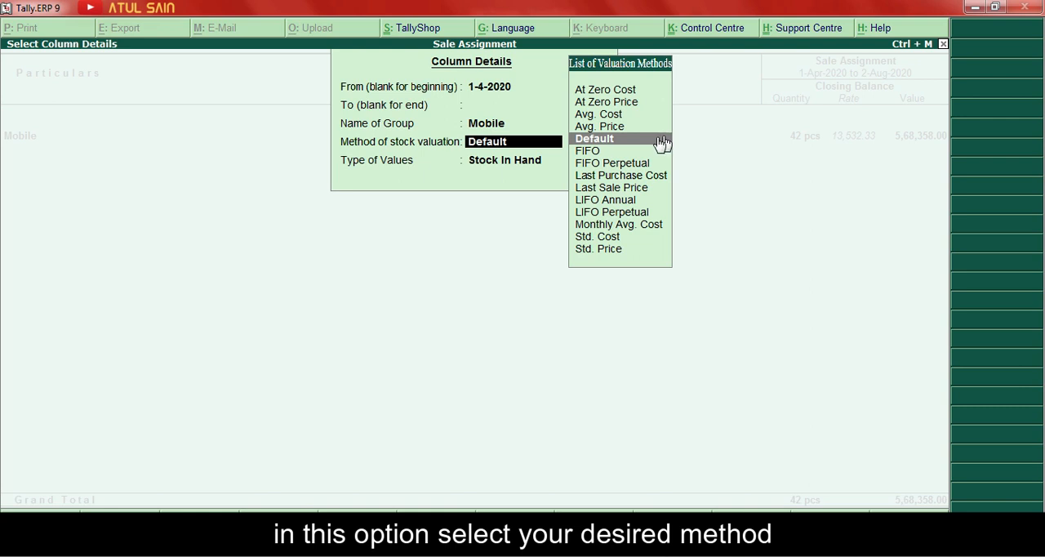
{"action": "key", "text": "Down"}
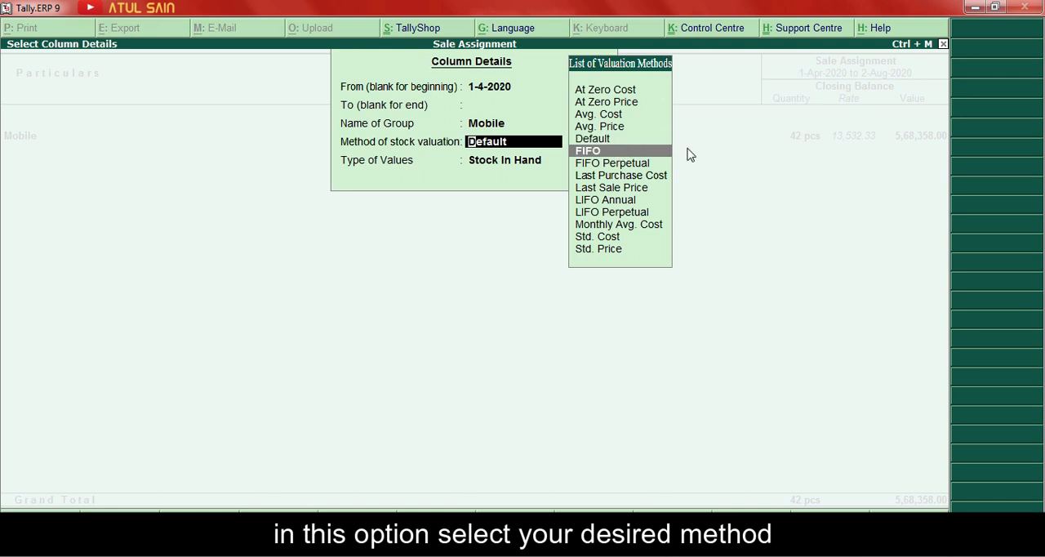
{"action": "key", "text": "Return"}
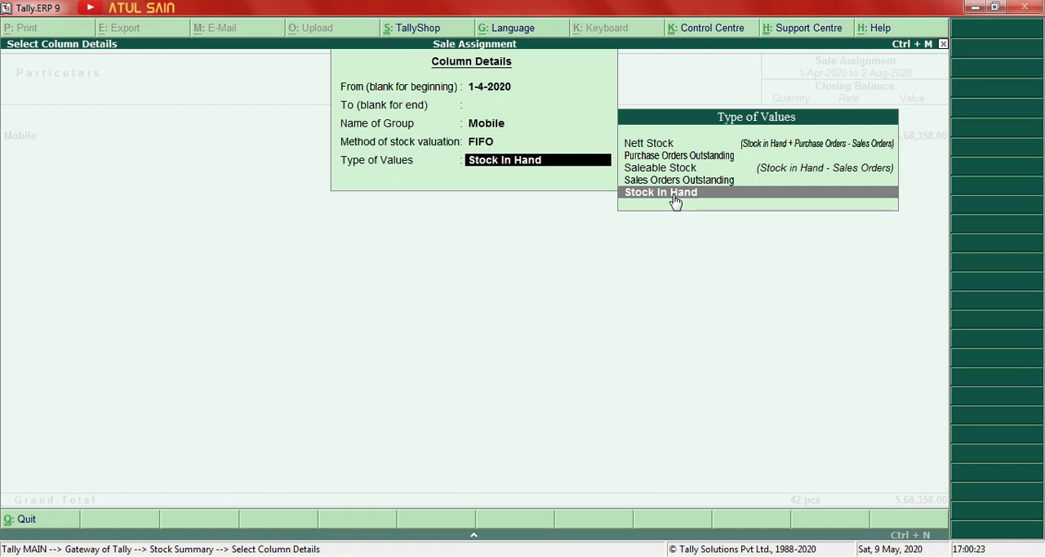
Add the FIFO column with Stock In Hand as the type of values, and expand the summary to show details.
{"action": "key", "text": "Up"}
{"action": "key", "text": "Up"}
{"action": "key", "text": "Up"}
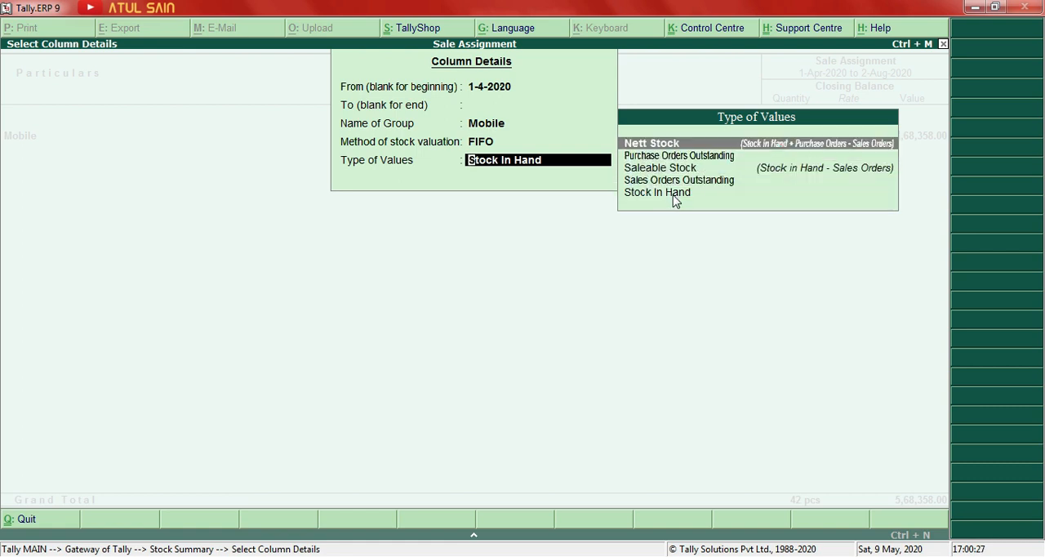
{"action": "key", "text": "Down"}
{"action": "key", "text": "Down"}
{"action": "key", "text": "Down"}
{"action": "key", "text": "Down"}
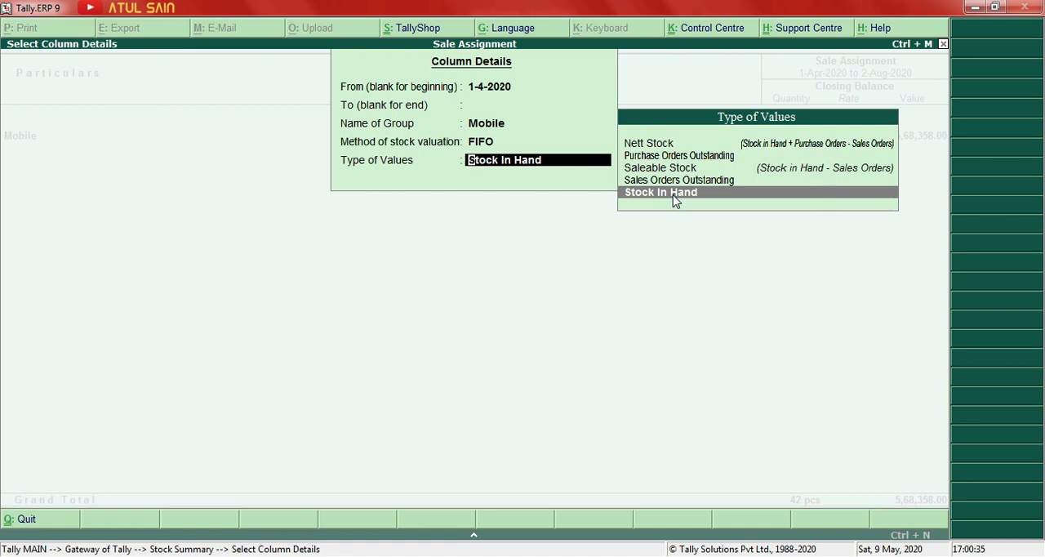
{"action": "key", "text": "Return"}
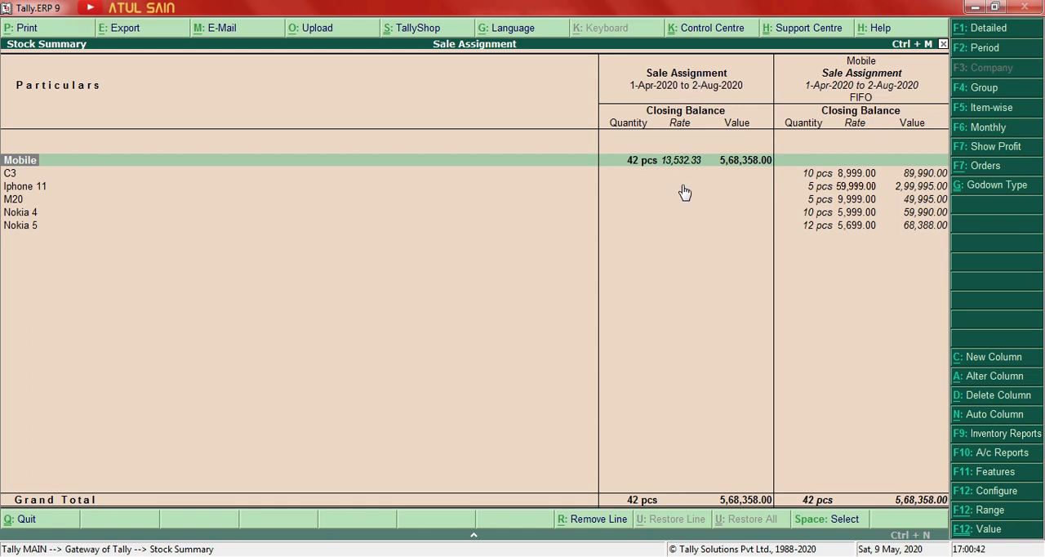
{"action": "key", "text": "alt+F1"}
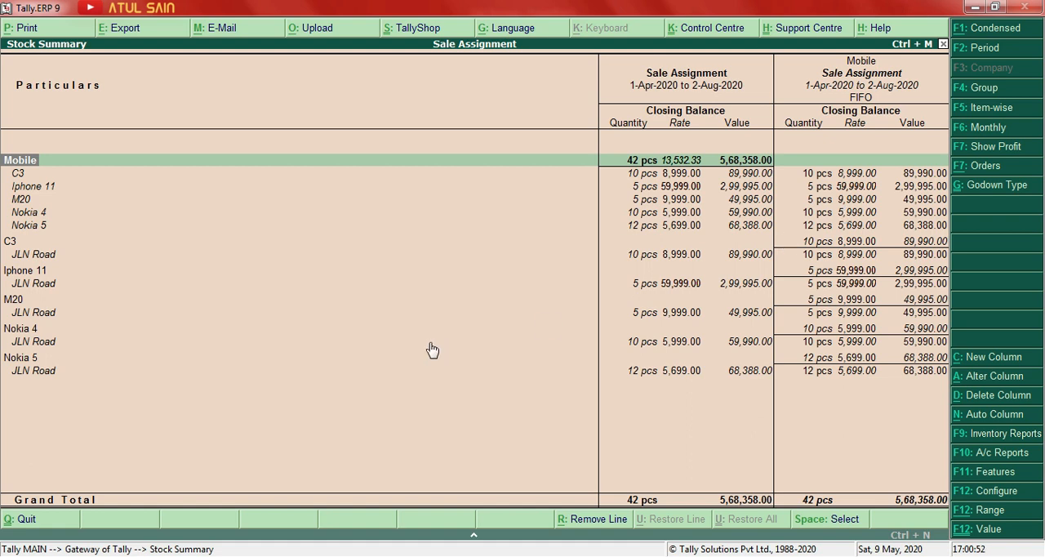
Add a Stock In Hand column for the Primary group valued by LIFO Annual, compare its values, and close the Stock Summary.
{"action": "key", "text": "alt+c"}
{"action": "key", "text": "Return"}
{"action": "key", "text": "Return"}
{"action": "key", "text": "Return"}
{"action": "key", "text": "Down"}
{"action": "key", "text": "Down"}
{"action": "key", "text": "Down"}
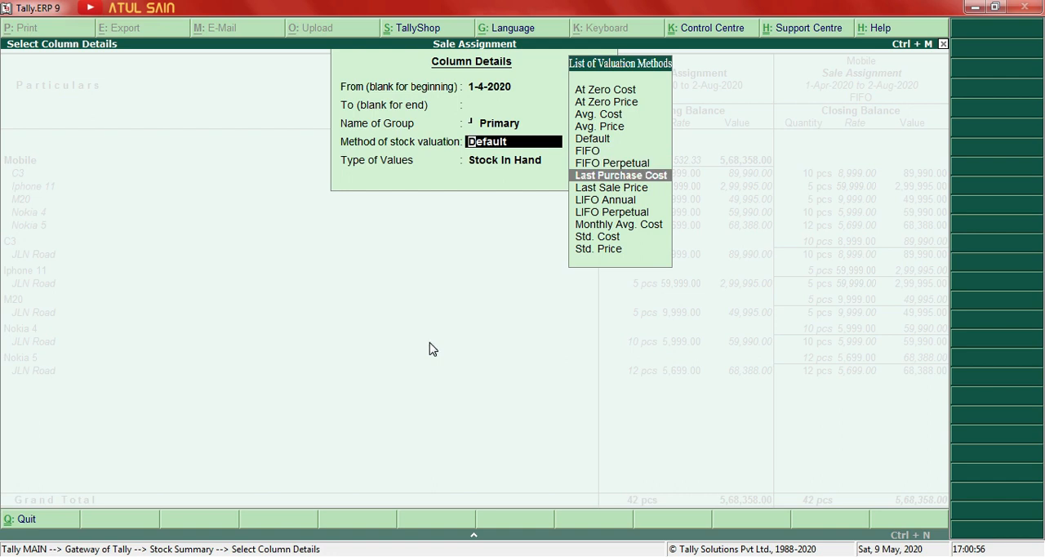
{"action": "key", "text": "Up"}
{"action": "key", "text": "Down"}
{"action": "key", "text": "Down"}
{"action": "key", "text": "Down"}
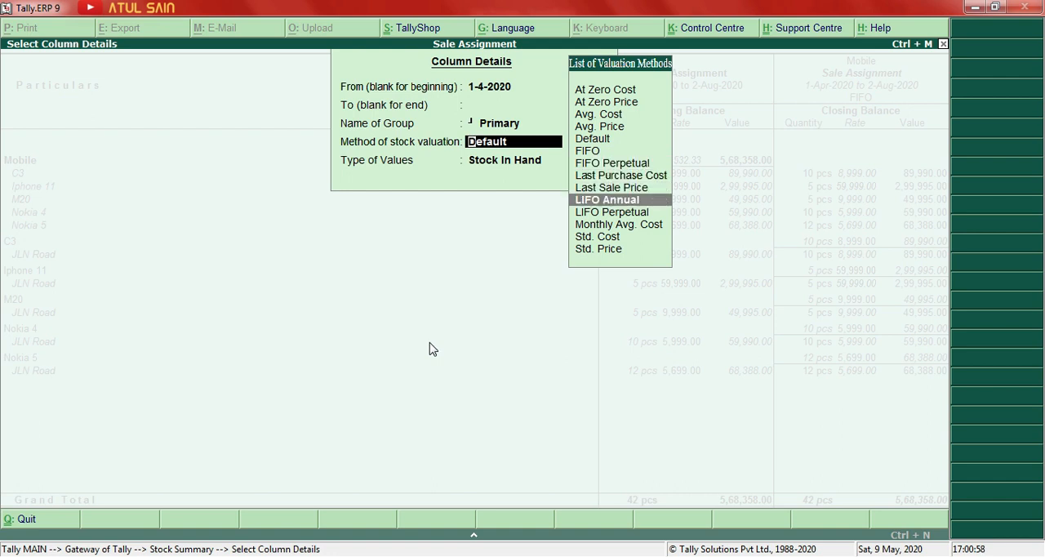
{"action": "key", "text": "Return"}
{"action": "key", "text": "Return"}
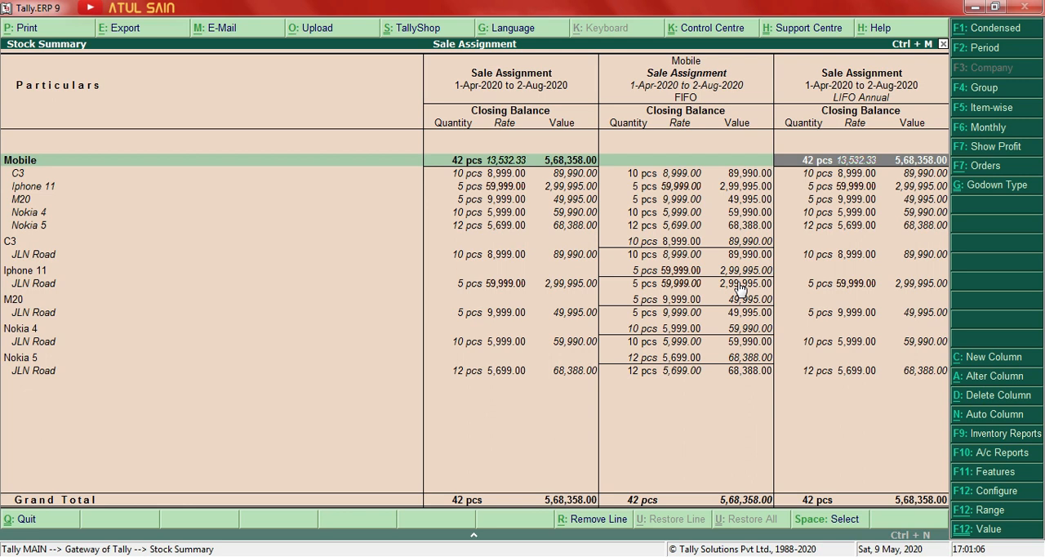
{"action": "key", "text": "Escape"}
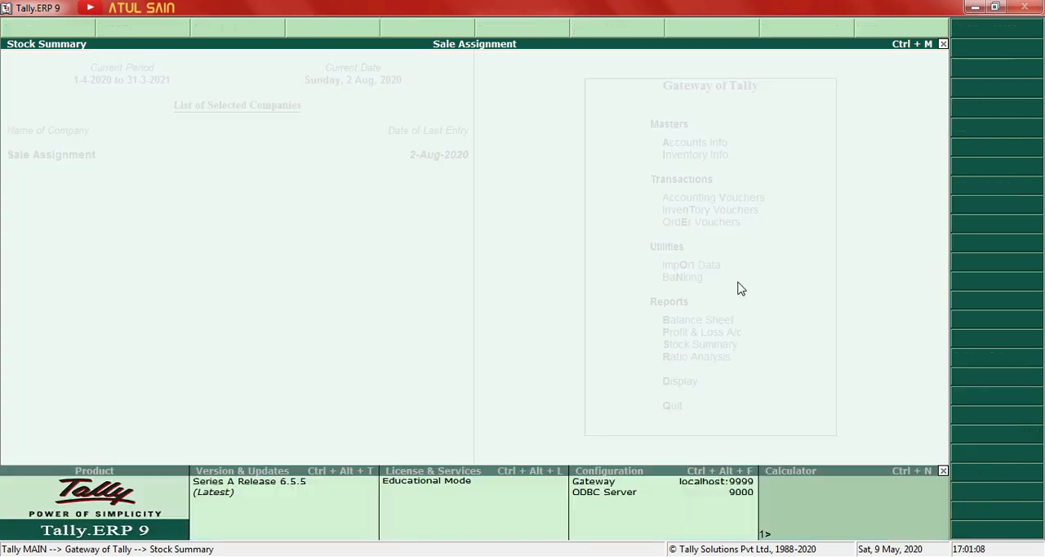
Open the Godown Summary for the Primary godown from the inventory statements.
{"action": "key", "text": "Up"}
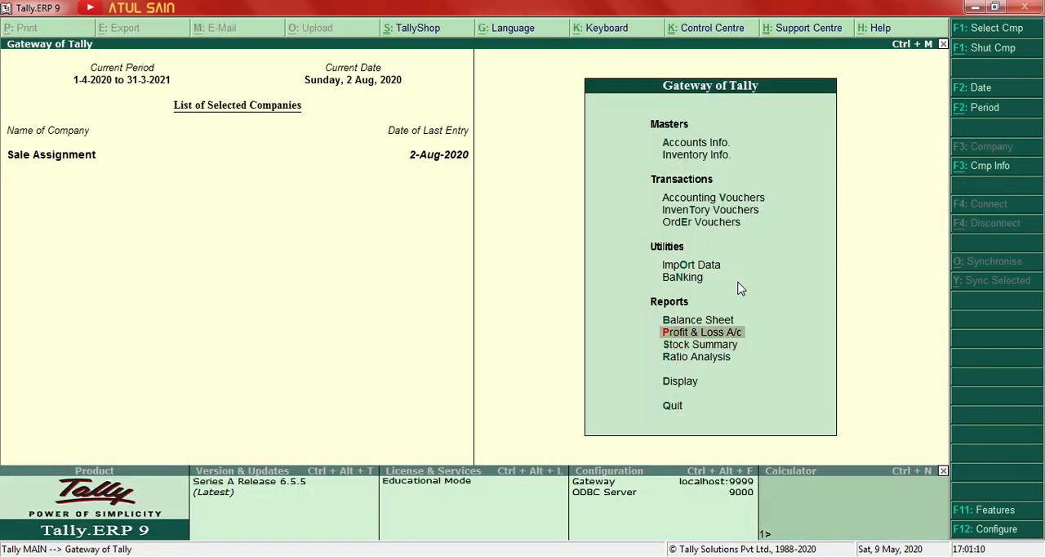
{"action": "key", "text": "Down"}
{"action": "key", "text": "Down"}
{"action": "key", "text": "Down"}
{"action": "key", "text": "Return"}
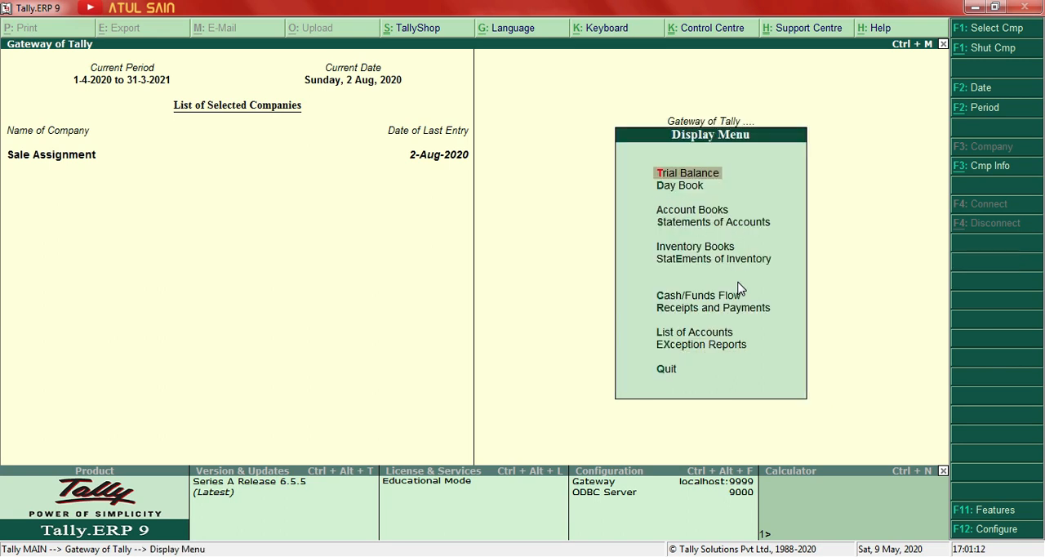
{"action": "key", "text": "Down"}
{"action": "key", "text": "Down"}
{"action": "key", "text": "Down"}
{"action": "key", "text": "Down"}
{"action": "key", "text": "Down"}
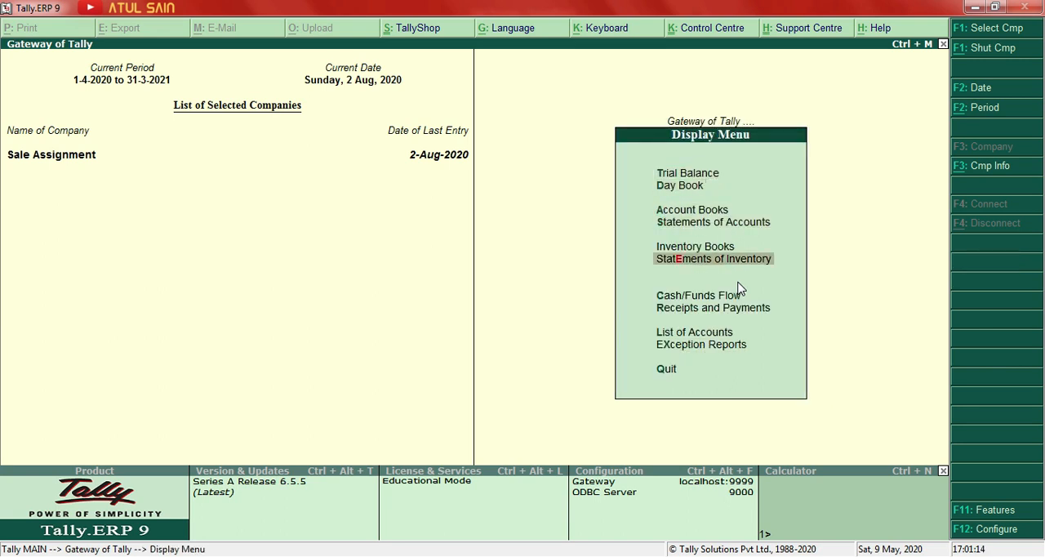
{"action": "key", "text": "Return"}
{"action": "key", "text": "Return"}
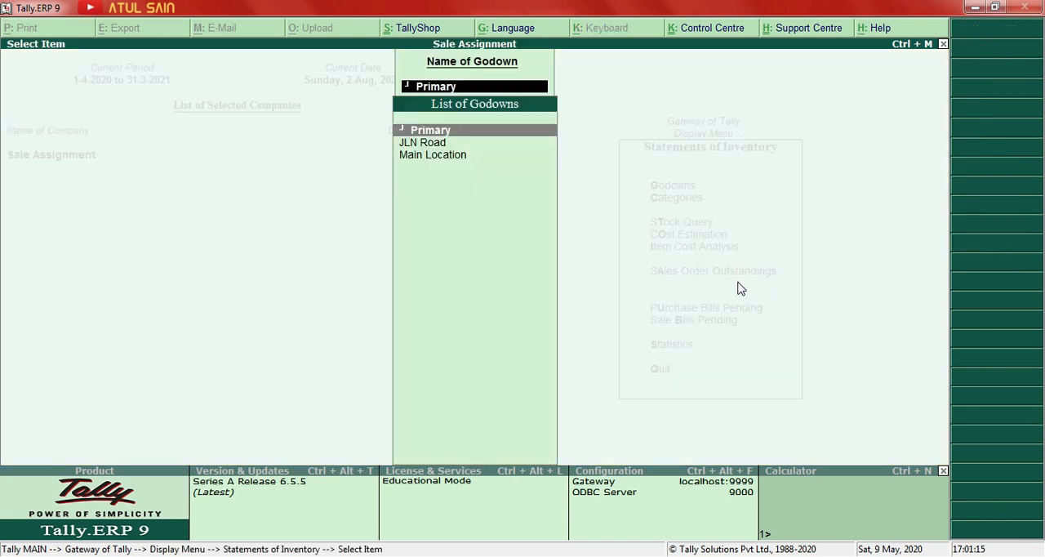
{"action": "key", "text": "Return"}
View the new-column details for the Godown Summary, cancel them, and return to the Gateway of Tally.
{"action": "key", "text": "alt+c"}
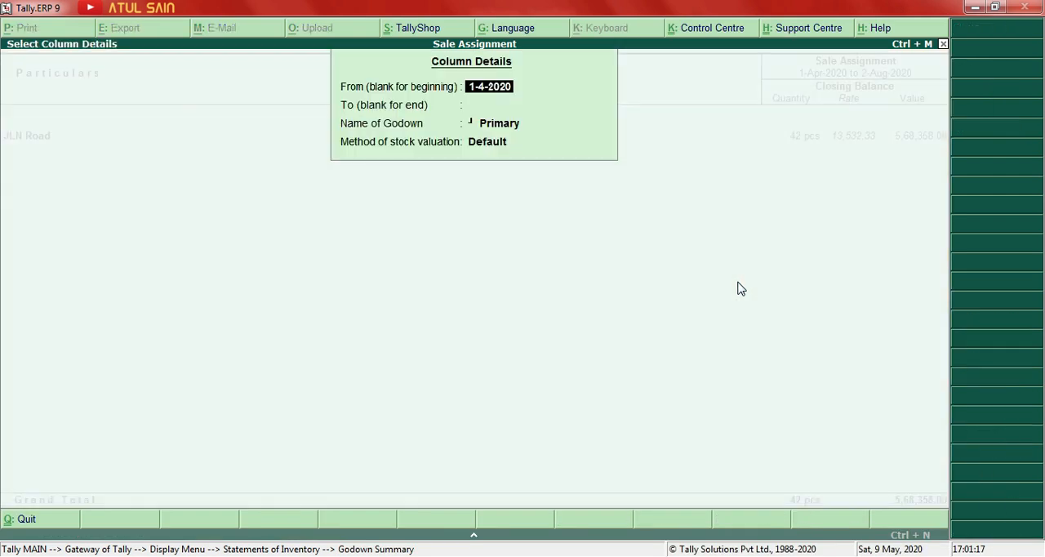
{"action": "key", "text": "Escape"}
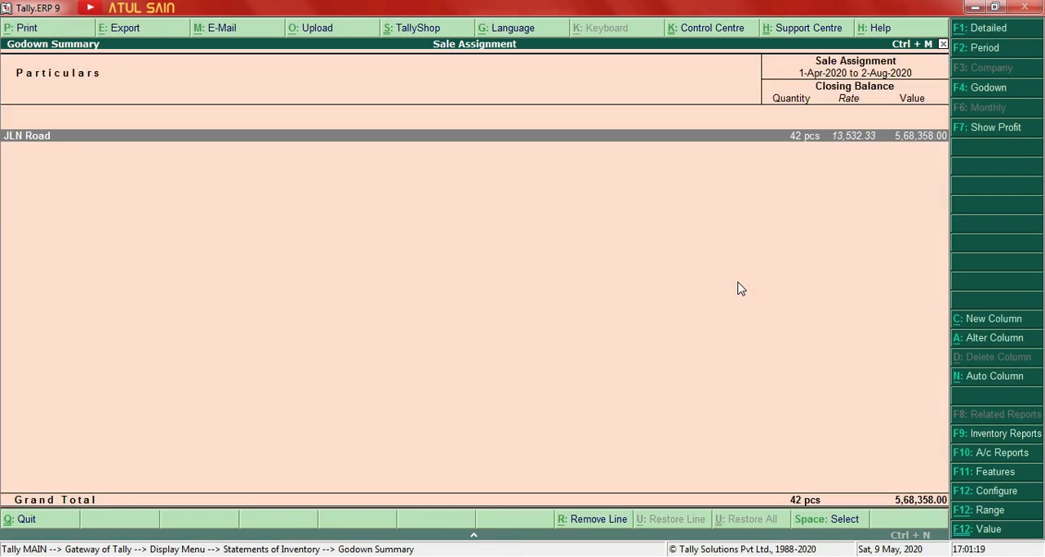
{"action": "key", "text": "Escape"}
{"action": "key", "text": "Escape"}
{"action": "key", "text": "Escape"}
{"action": "key", "text": "Escape"}
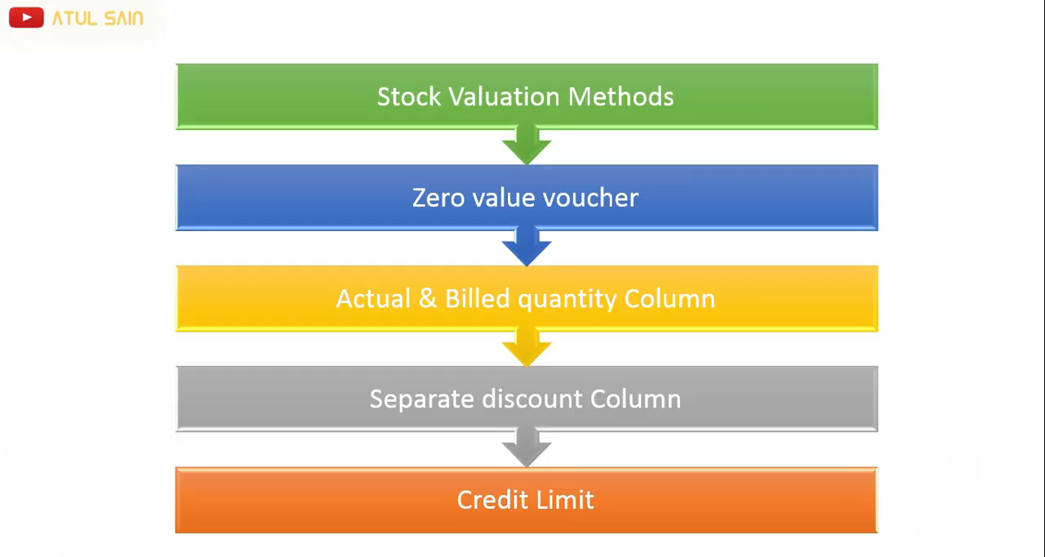
Switch back to Tally.ERP 9, open a new Sales voucher, and quit it without entering anything.
{"action": "key", "text": "alt+Tab"}
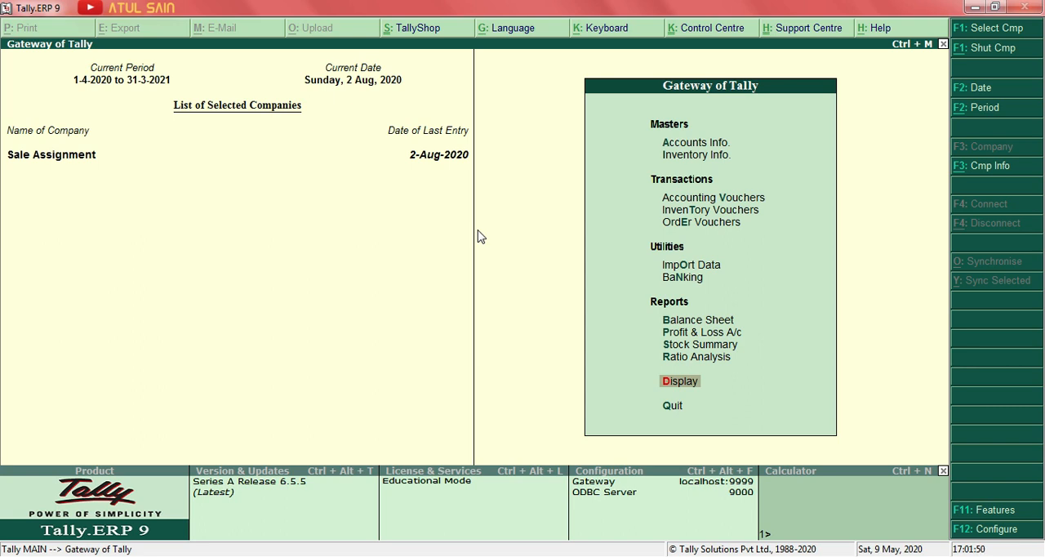
{"action": "key", "text": "Up"}
{"action": "key", "text": "Up"}
{"action": "key", "text": "Up"}
{"action": "key", "text": "Up"}
{"action": "key", "text": "Up"}
{"action": "key", "text": "Up"}
{"action": "key", "text": "Up"}
{"action": "key", "text": "Up"}
{"action": "key", "text": "Up"}
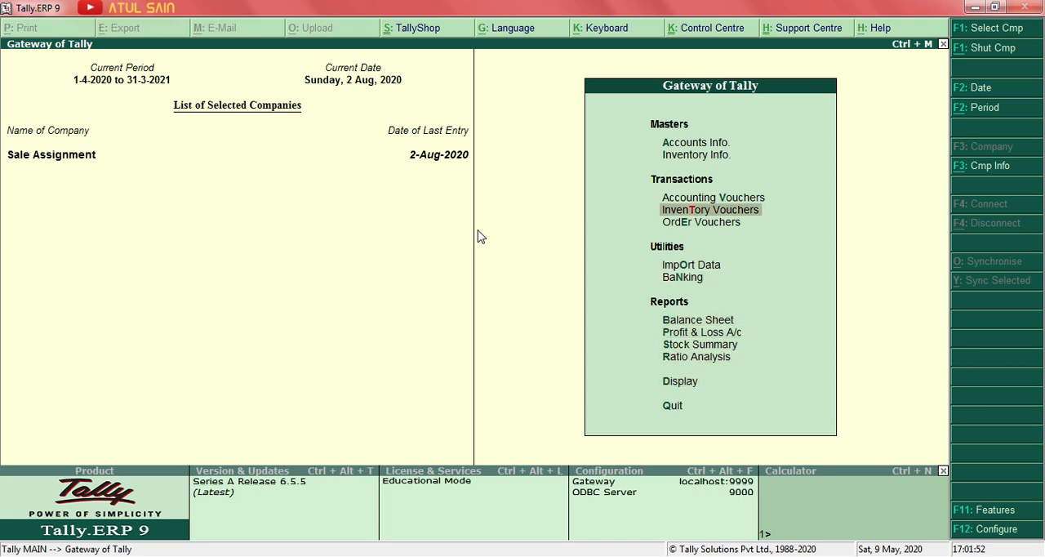
{"action": "key", "text": "Return"}
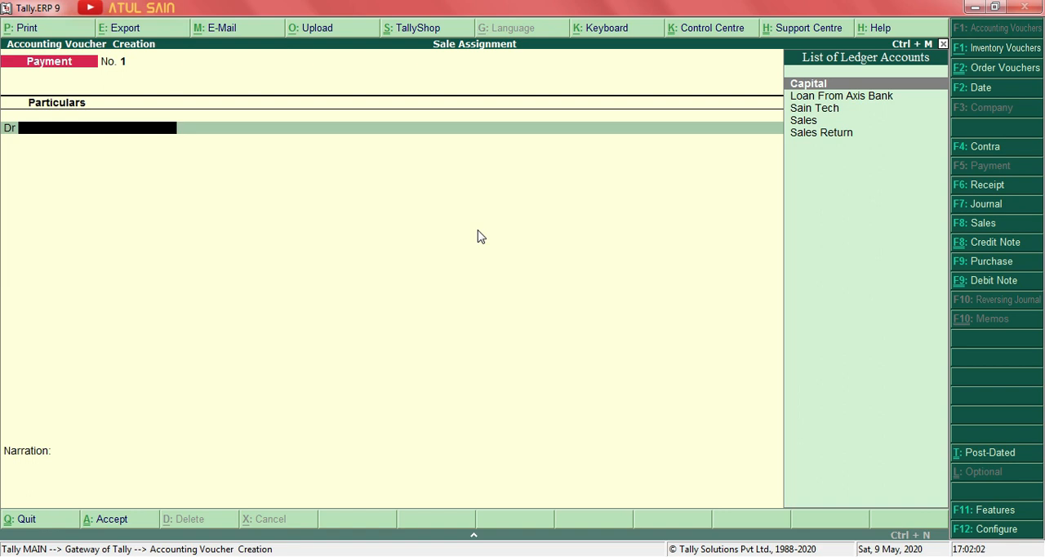
{"action": "left_click", "coordinate": [982, 229]}
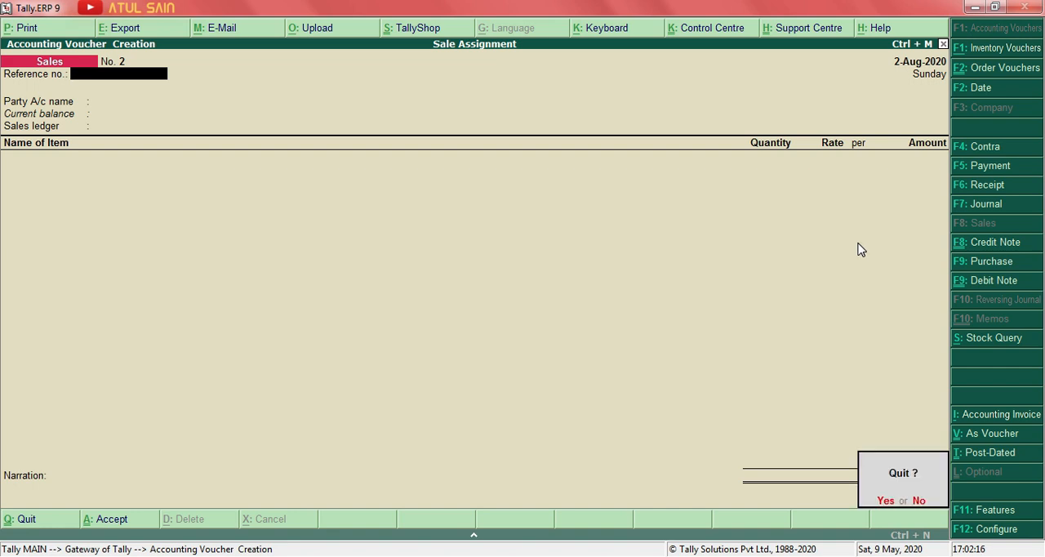
{"action": "key", "text": "Escape"}
{"action": "key", "text": "y"}
Open the Stock Summary in detailed view and examine the C3 item under the Mobile group.
{"action": "key", "text": "Down"}
{"action": "key", "text": "Down"}
{"action": "key", "text": "Down"}
{"action": "key", "text": "Down"}
{"action": "key", "text": "Down"}
{"action": "key", "text": "Down"}
{"action": "key", "text": "Down"}
{"action": "key", "text": "Return"}
{"action": "key", "text": "alt+F1"}
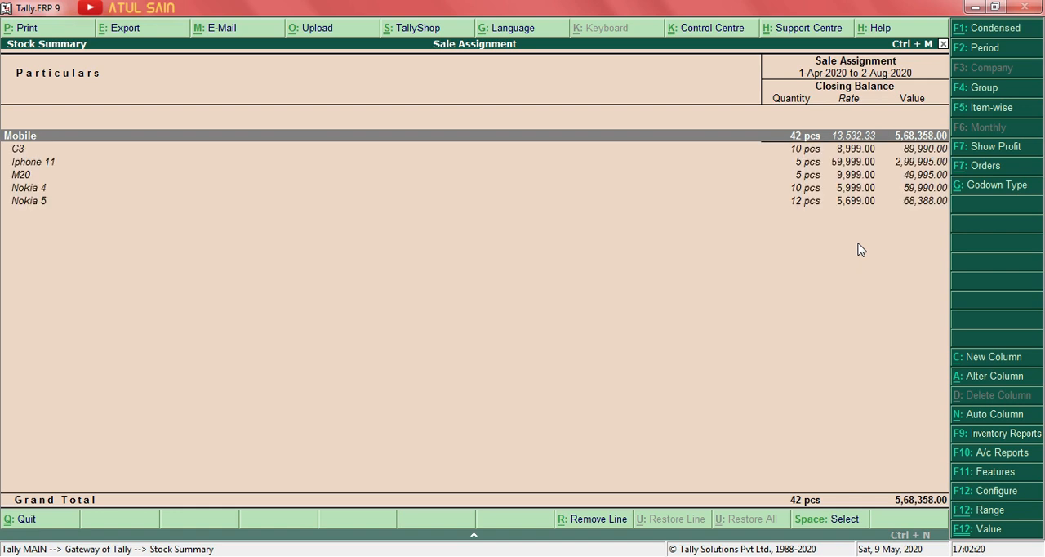
{"action": "key", "text": "Down"}
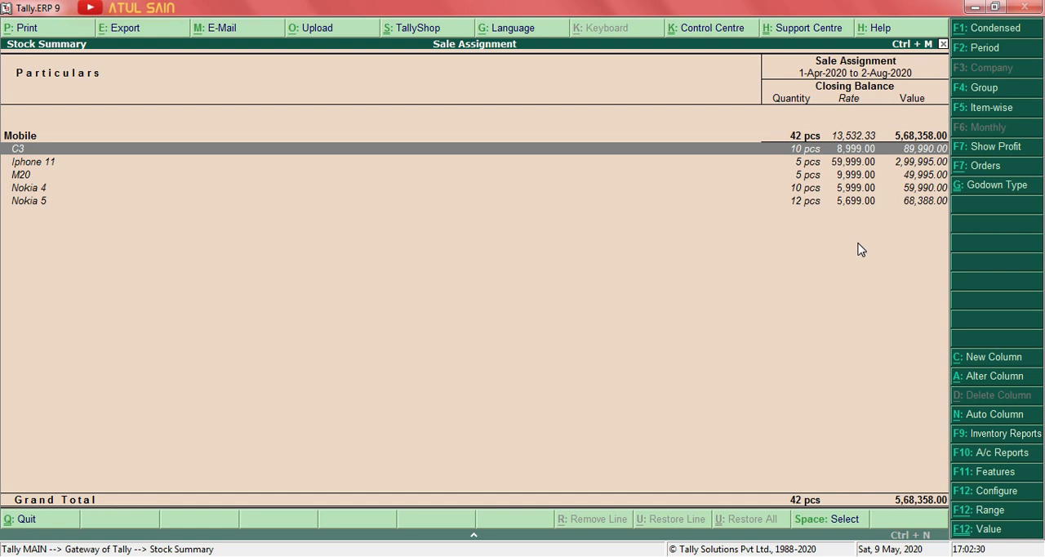
Close the Stock Summary and open a new Sales voucher.
{"action": "key", "text": "Escape"}
{"action": "key", "text": "Escape"}
{"action": "key", "text": "Escape"}
{"action": "key", "text": "Down"}
{"action": "key", "text": "Down"}
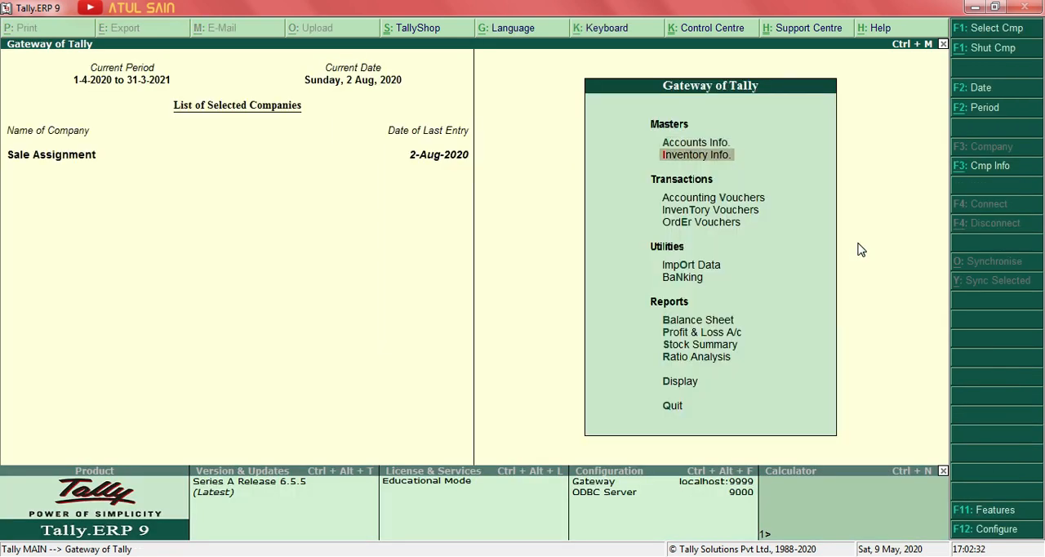
{"action": "key", "text": "Return"}
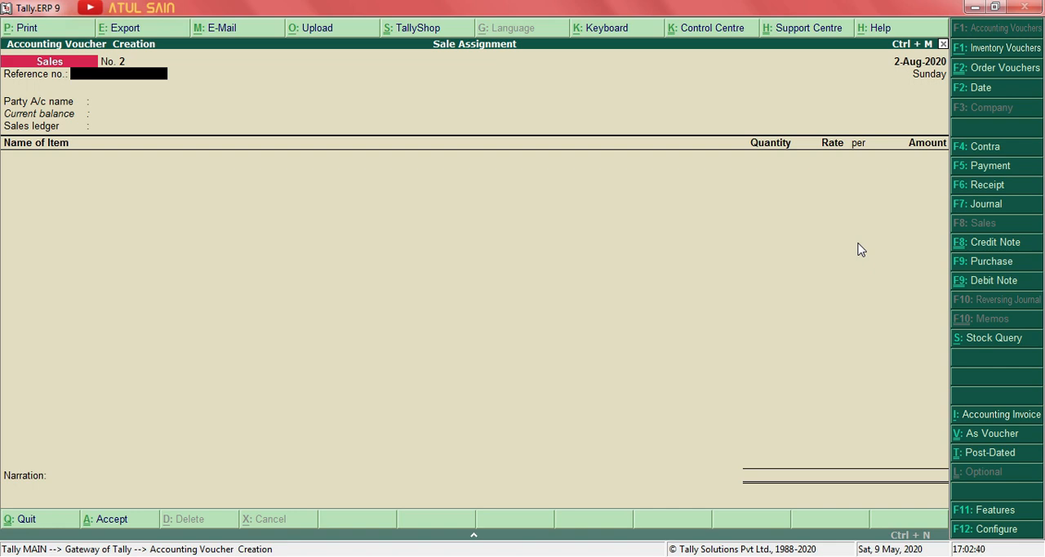
Leave the reference number blank, set Cash as the party account, and set Sales as the sales ledger.
{"action": "key", "text": "Return"}
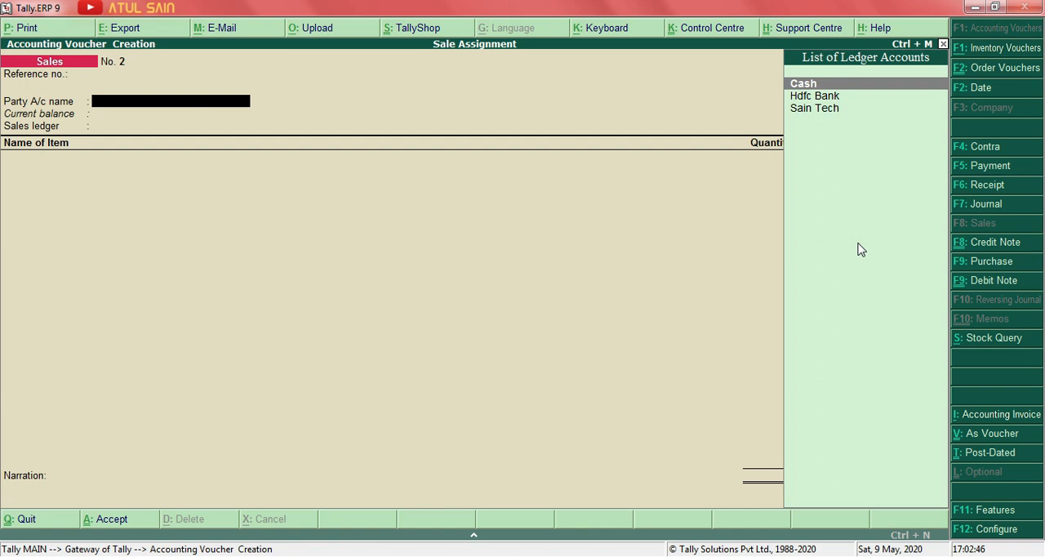
{"action": "key", "text": "Return"}
{"action": "key", "text": "Return"}
{"action": "key", "text": "Return"}
{"action": "key", "text": "Return"}
{"action": "key", "text": "ctrl+a"}
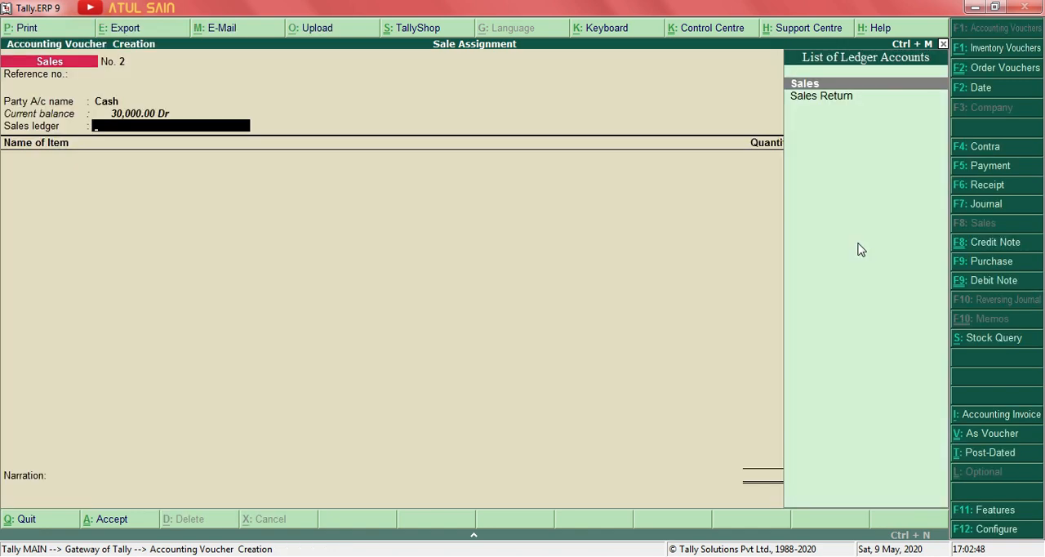
{"action": "key", "text": "Return"}
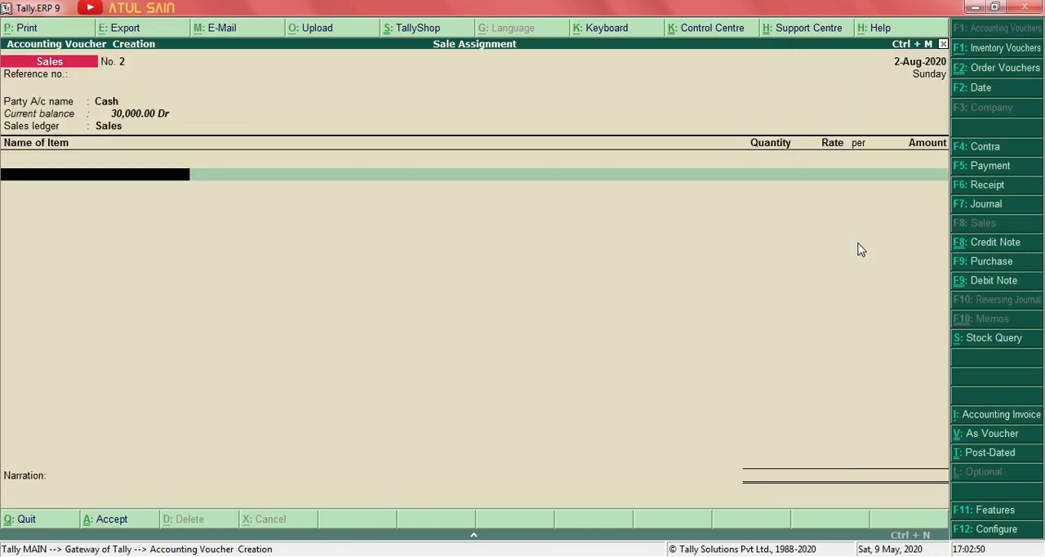
Allocate 2 pcs of item C3 from the JLN Road godown with no tracking number and no rate.
{"action": "key", "text": "Return"}
{"action": "key", "text": "Return"}
{"action": "key", "text": "Return"}
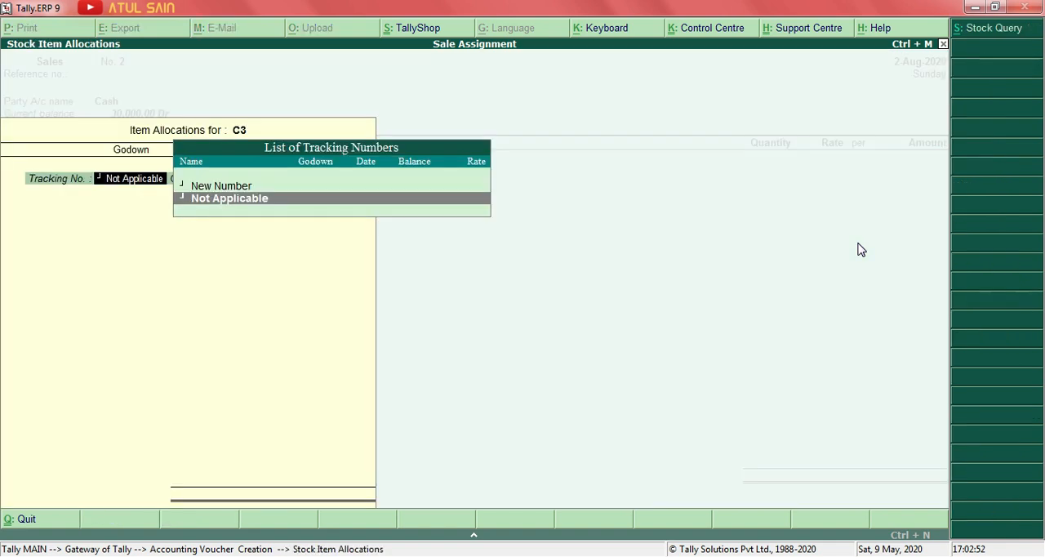
{"action": "key", "text": "Return"}
{"action": "key", "text": "Return"}
{"action": "key", "text": "BackSpace"}
{"action": "type", "text": "2"}
{"action": "key", "text": "Return"}
{"action": "key", "text": "BackSpace"}
{"action": "key", "text": "Return"}
{"action": "key", "text": "Return"}
{"action": "key", "text": "Return"}
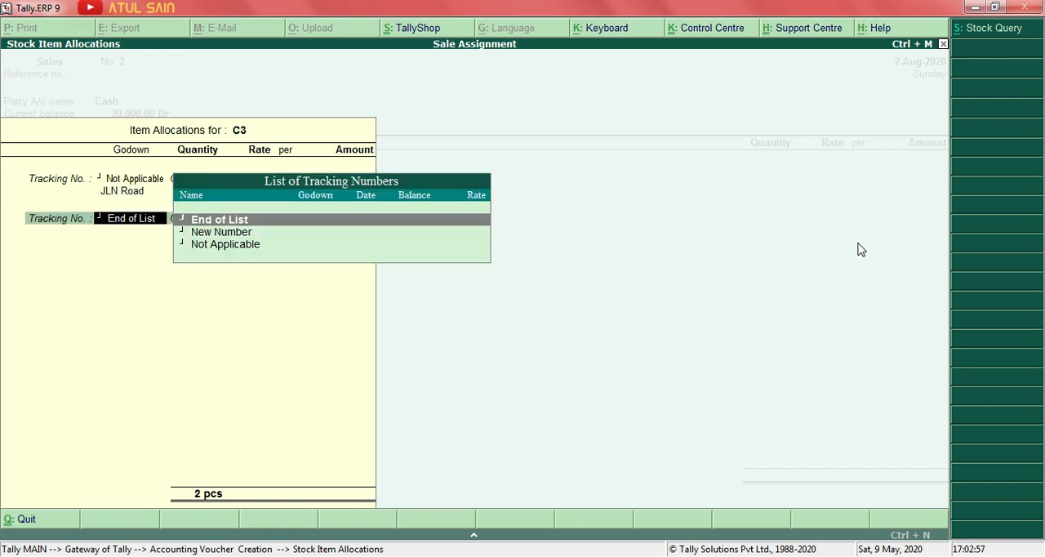
{"action": "key", "text": "Return"}
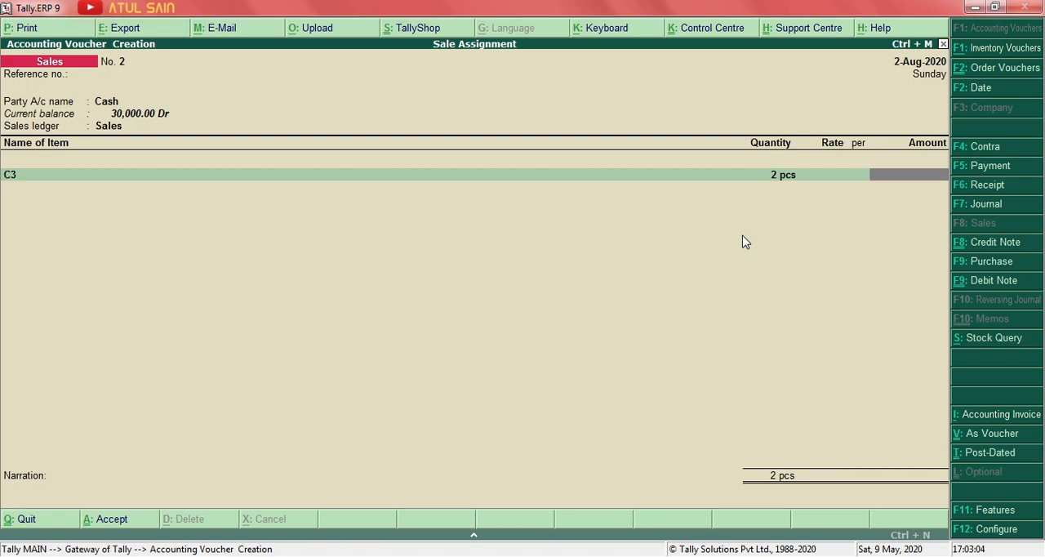
Try to complete the Sales voucher with the C3 amount left blank, and quit it without saving.
{"action": "key", "text": "Return"}
{"action": "key", "text": "Return"}
{"action": "key", "text": "Return"}
{"action": "key", "text": "Return"}
{"action": "key", "text": "Return"}
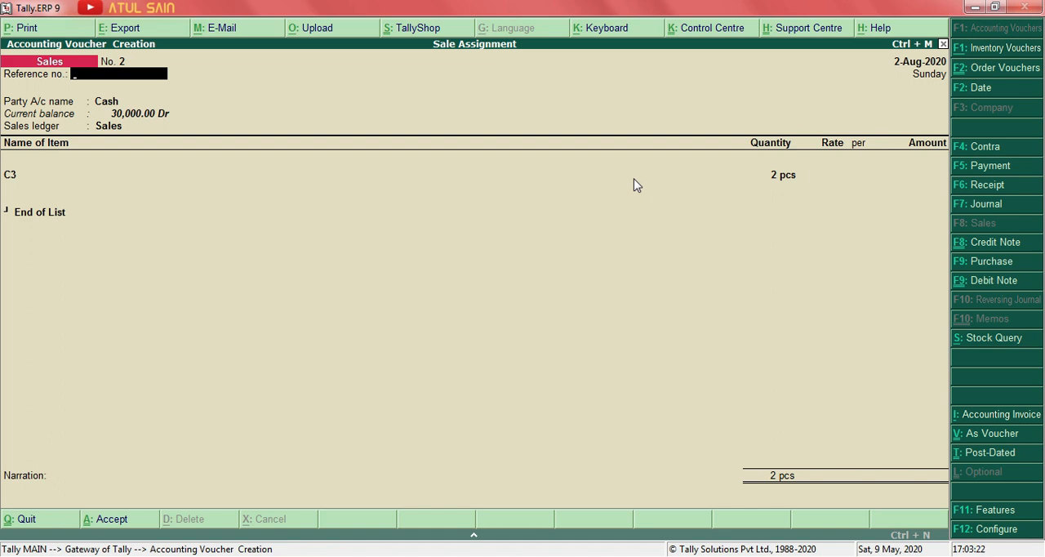
{"action": "key", "text": "Escape"}
{"action": "key", "text": "y"}
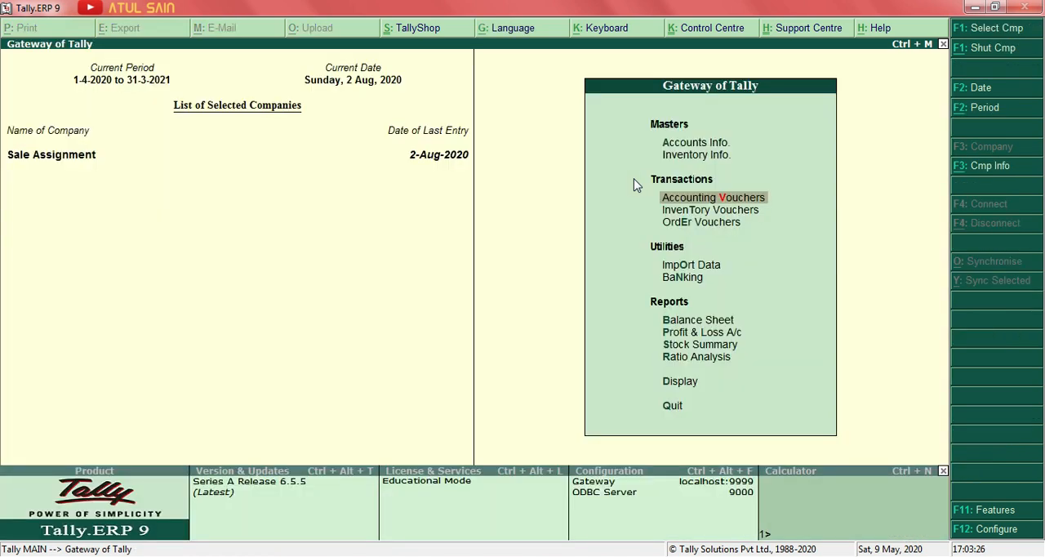
Switch to the Day 8 Word document and read the first assignment item about the Dairy milk purchase with free 5 star.
{"action": "key", "text": "alt+Tab"}
{"action": "key", "text": "alt+Tab"}
{"action": "key", "text": "alt+Tab"}
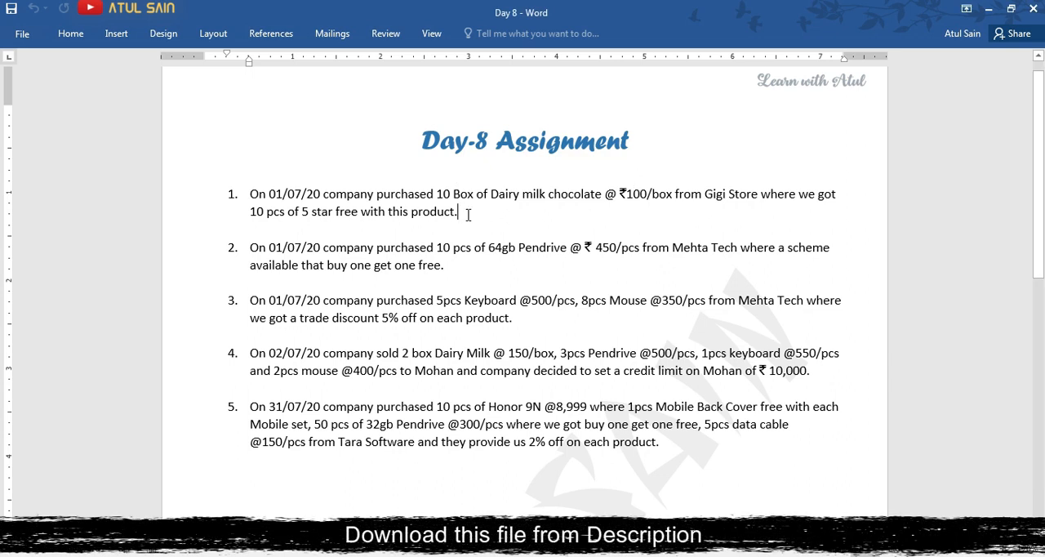
{"action": "left_click", "coordinate": [461, 213]}
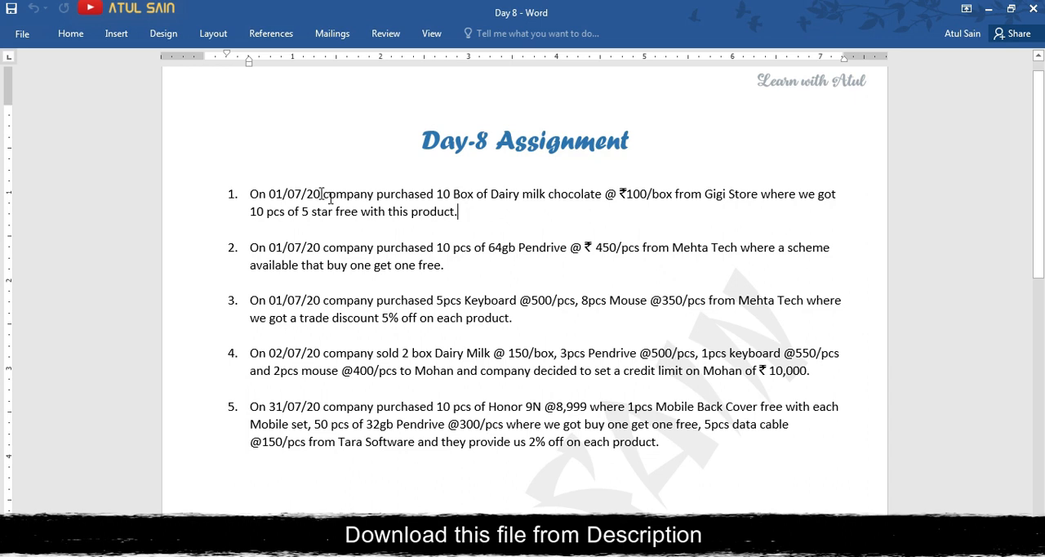
{"action": "left_click_drag", "start_coordinate": [250, 193], "coordinate": [466, 219]}
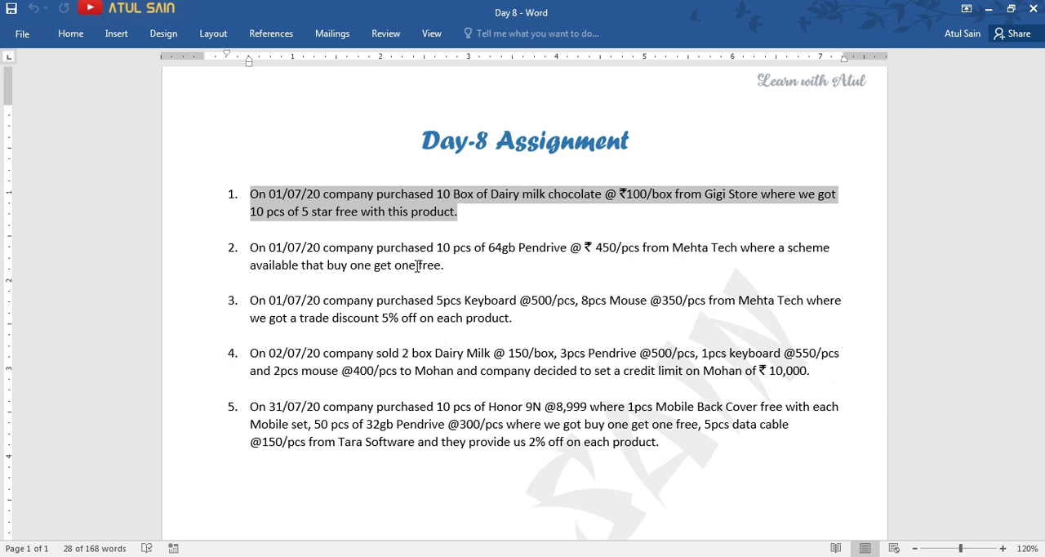
Switch back to Tally.ERP 9, start a Purchase voucher, and set its date to 1-Jul-2020.
{"action": "key", "text": "alt+Tab"}
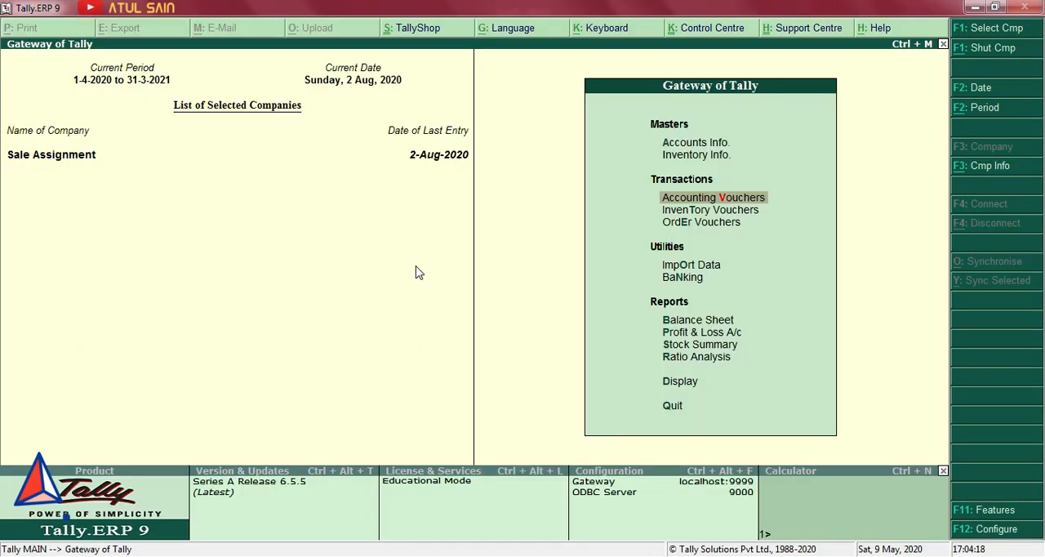
{"action": "key", "text": "Return"}
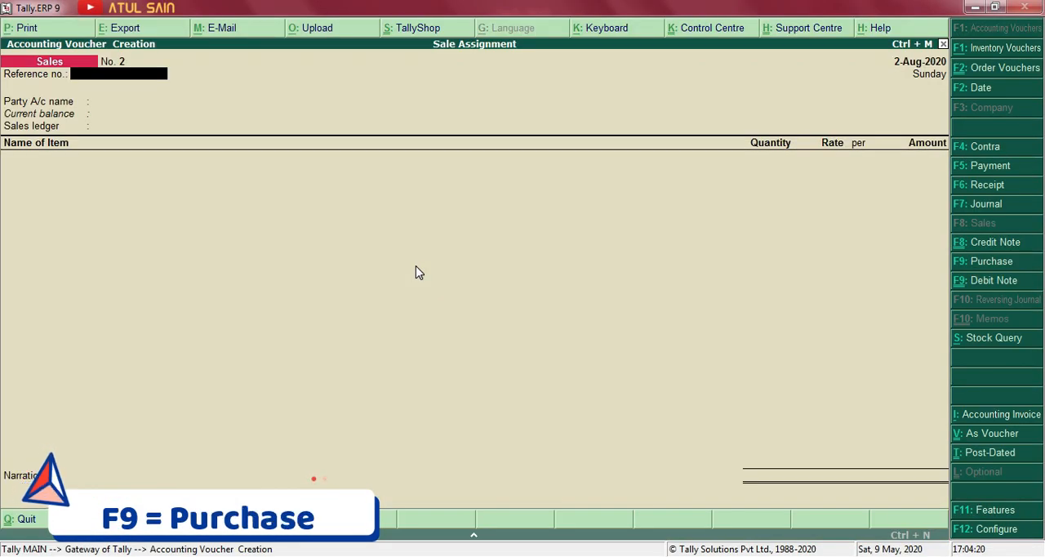
{"action": "left_click", "coordinate": [982, 262]}
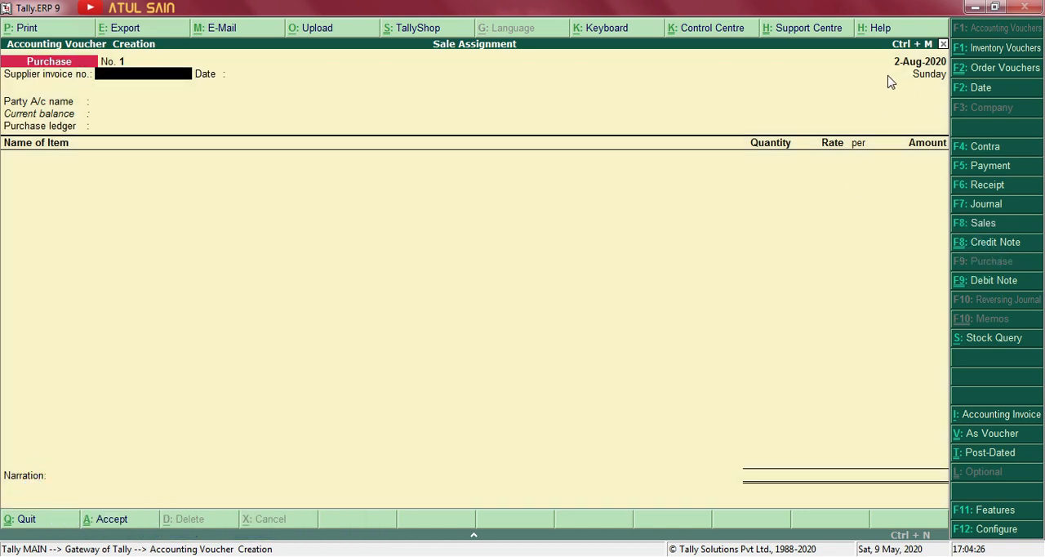
{"action": "key", "text": "F2"}
{"action": "type", "text": "1-7"}
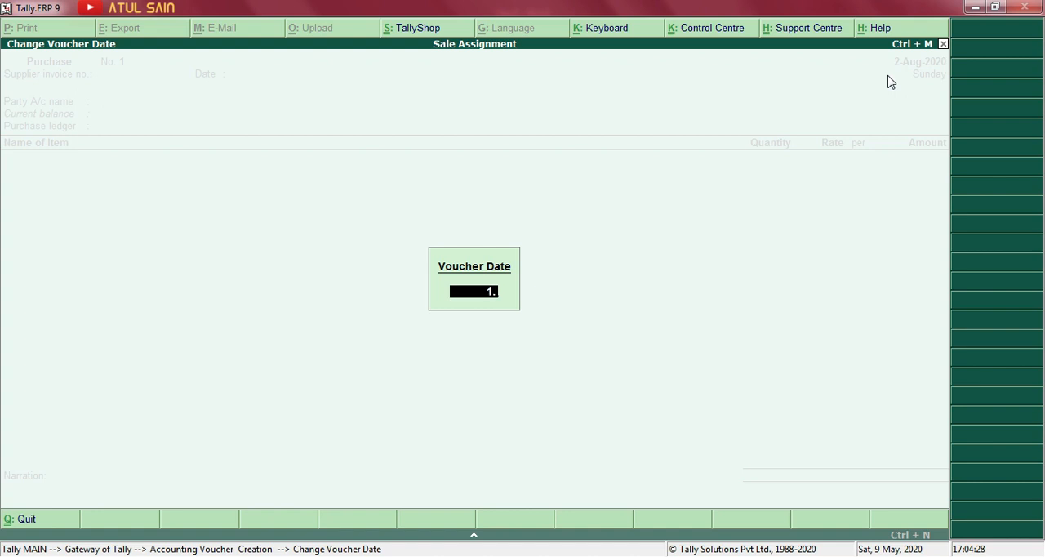
{"action": "key", "text": "Return"}
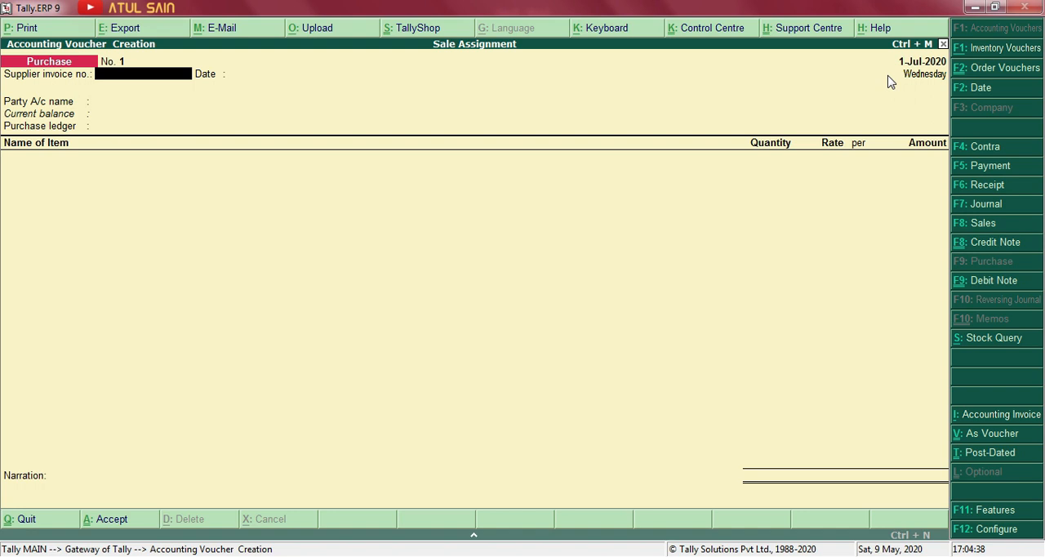
Enable zero-valued transactions in the company's inventory features and save the settings.
{"action": "key", "text": "F11"}
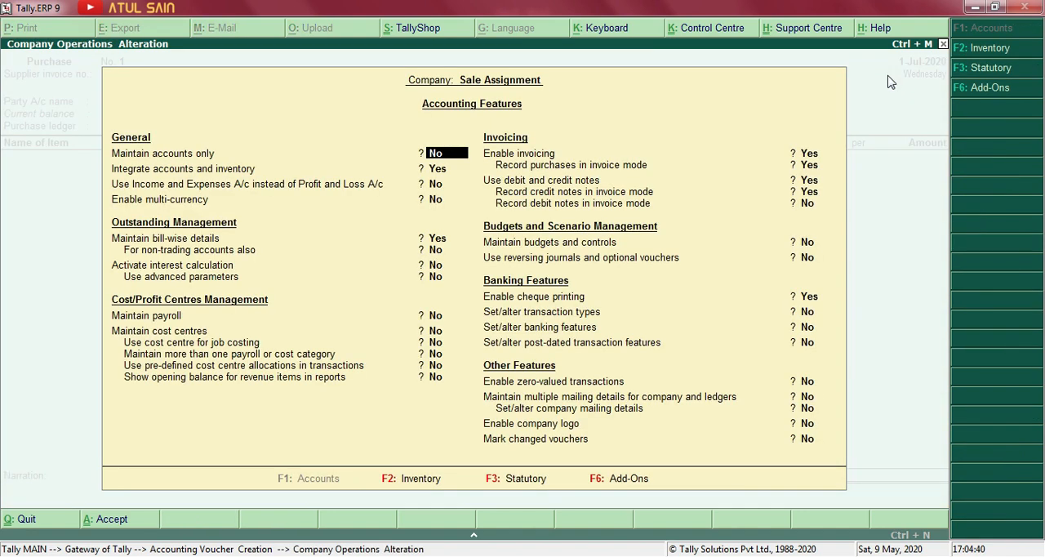
{"action": "key", "text": "F2"}
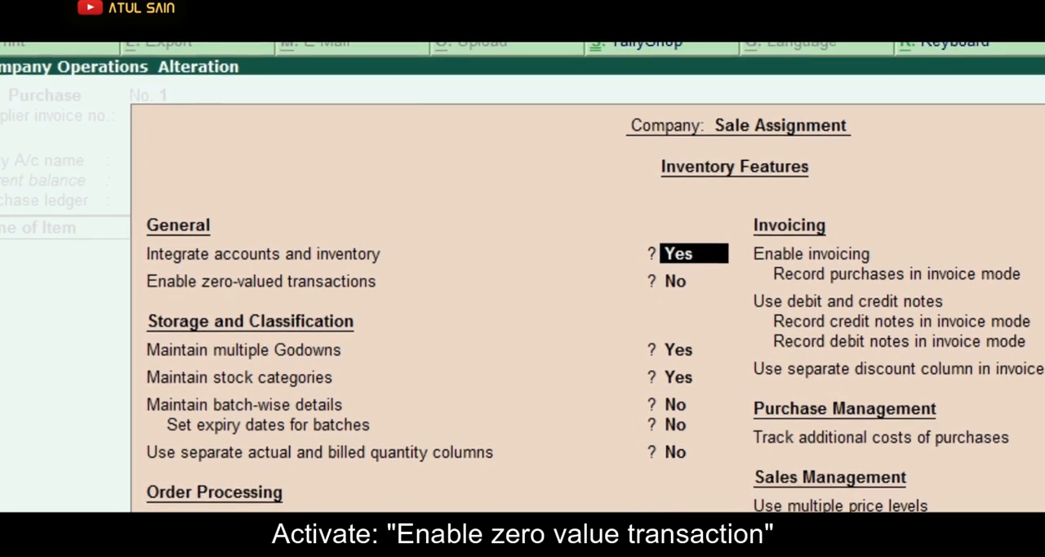
{"action": "key", "text": "Return"}
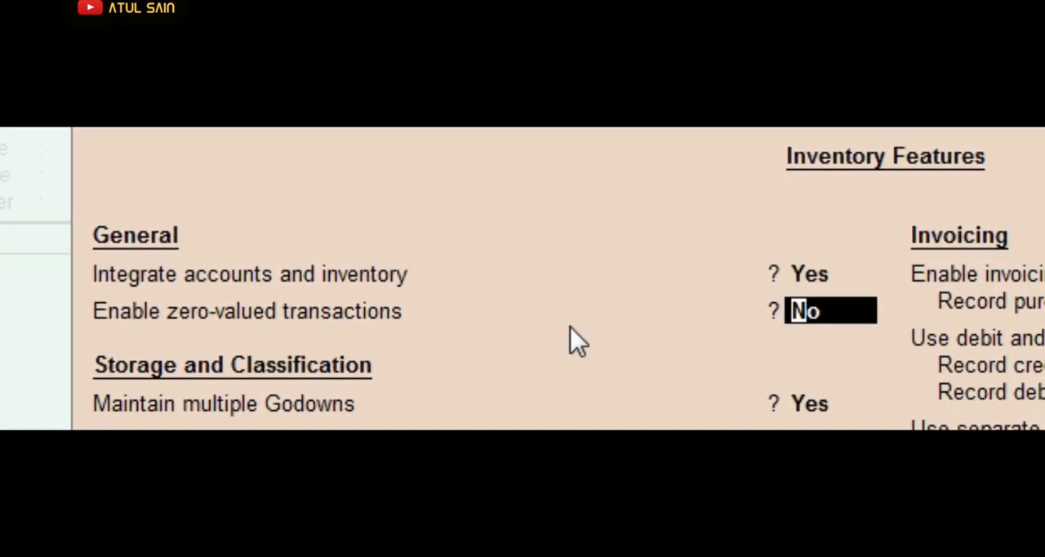
{"action": "type", "text": "y"}
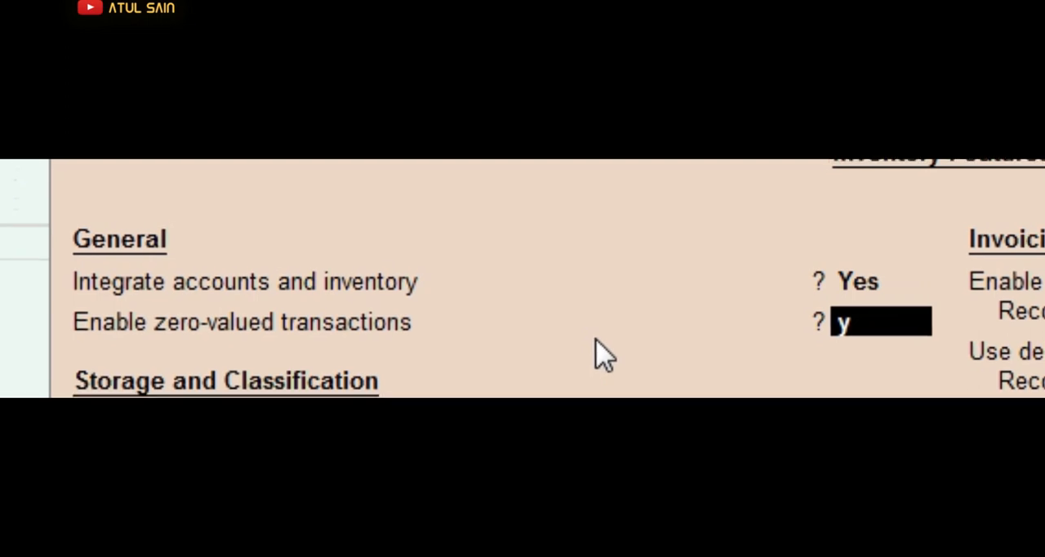
{"action": "key", "text": "Return"}
{"action": "key", "text": "Return"}
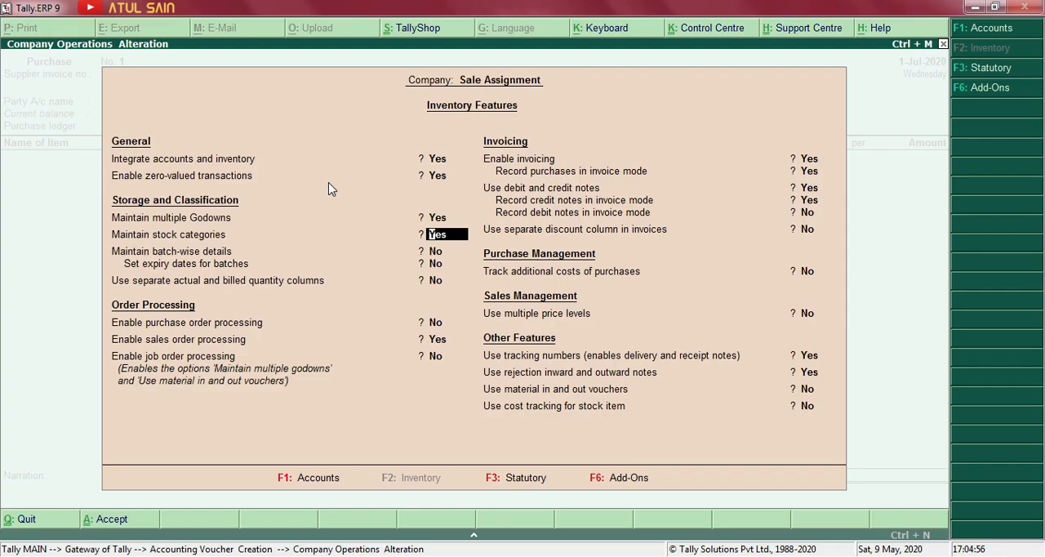
{"action": "key", "text": "ctrl+a"}
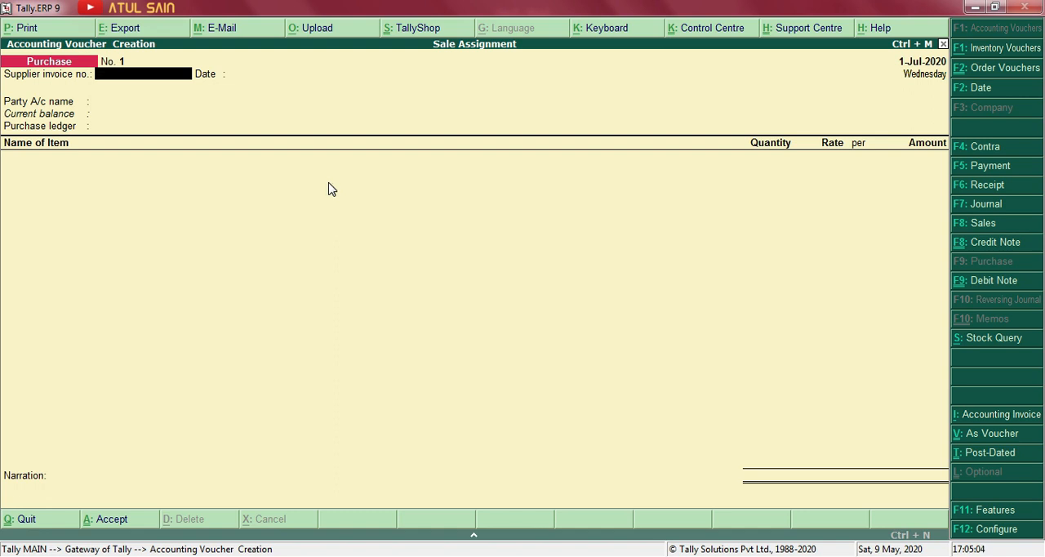
Enter supplier invoice number gg-01 dated 1-Jul-2020 on the Purchase voucher.
{"action": "type", "text": "gg-01"}
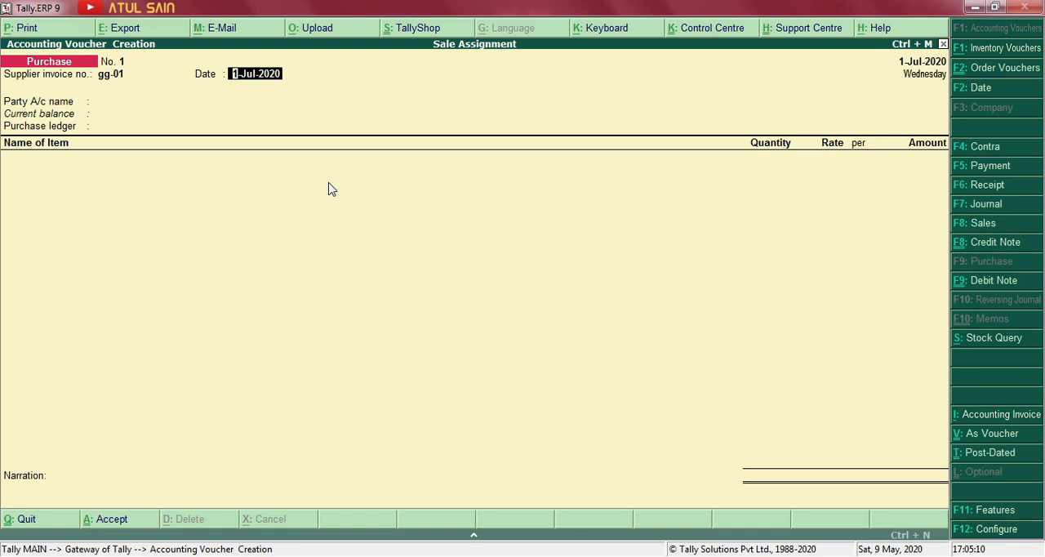
{"action": "key", "text": "Return"}
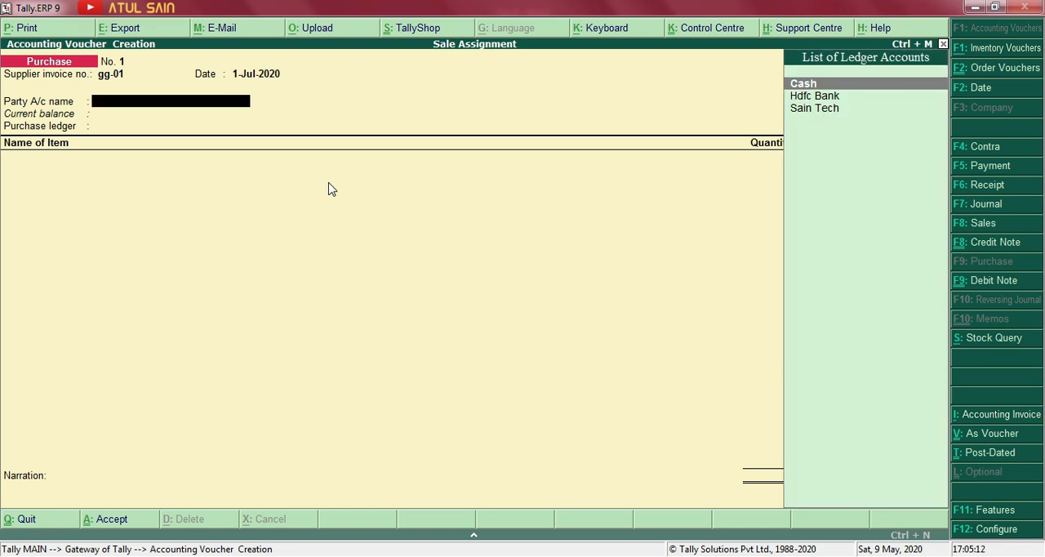
Check the supplier in the Day 8 Word document and create the party ledger Gigi Strore under Sundry Creditors in Tally.ERP 9.
{"action": "key", "text": "alt+Tab"}
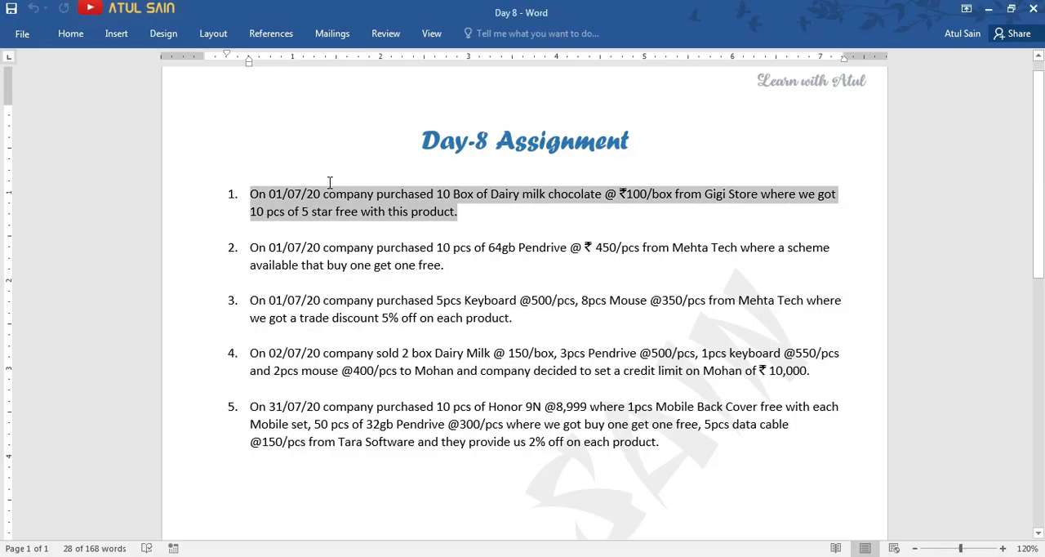
{"action": "key", "text": "alt+Tab"}
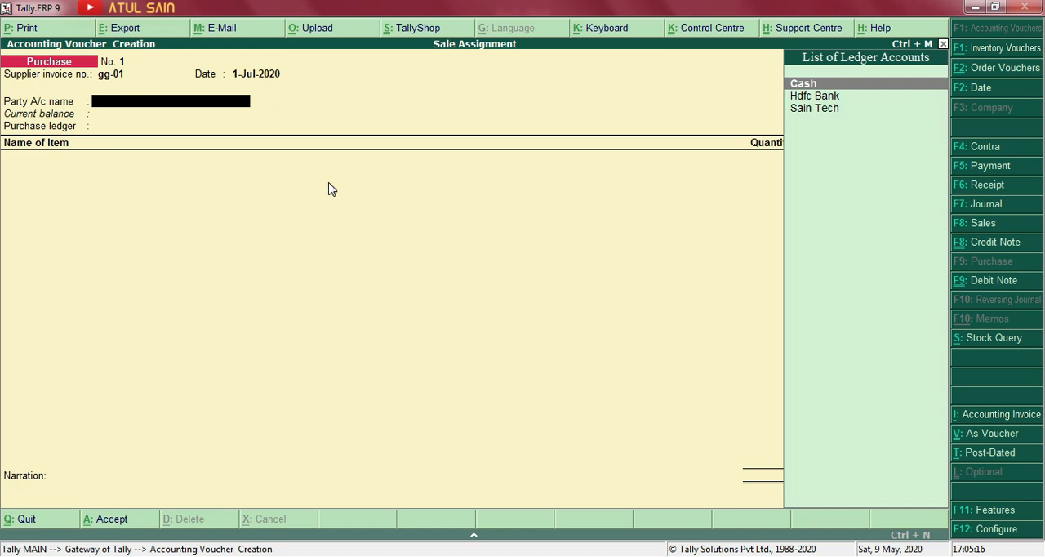
{"action": "key", "text": "alt+c"}
{"action": "type", "text": "Gigi Strore"}
{"action": "key", "text": "Return"}
{"action": "key", "text": "Return"}
{"action": "type", "text": "Sun"}
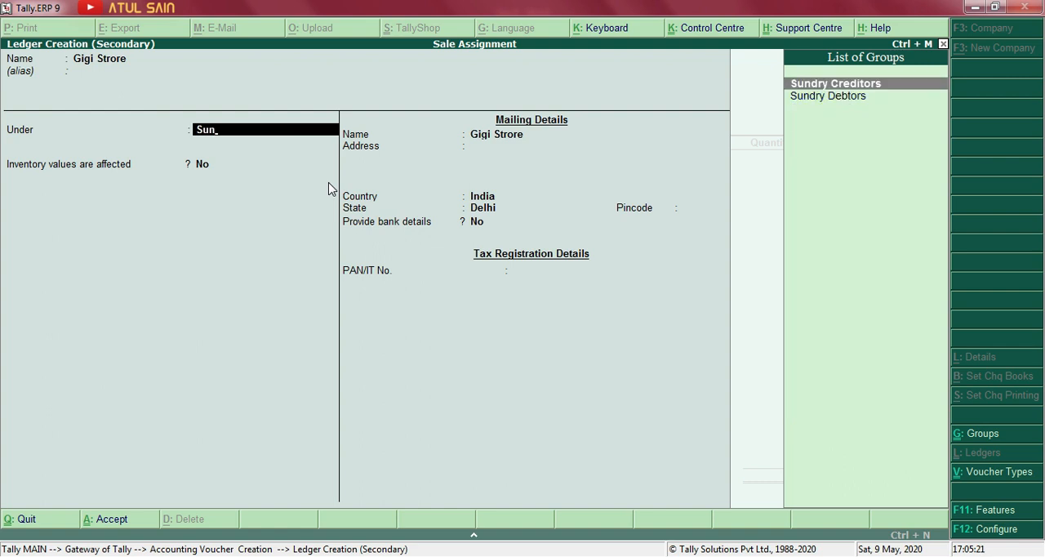
{"action": "key", "text": "Return"}
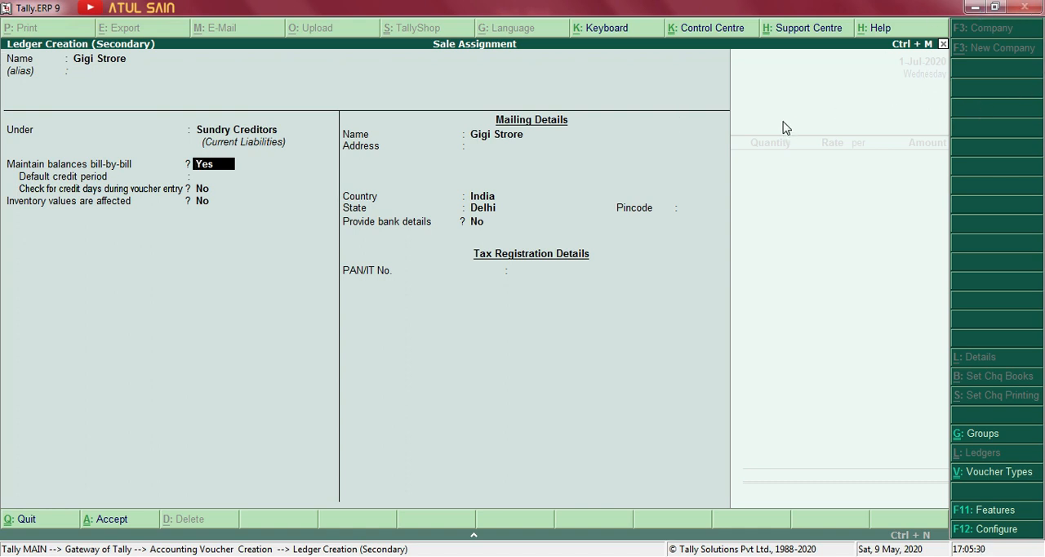
{"action": "key", "text": "ctrl+a"}
Complete the party details for Gigi Strore with no receipt note number and a blank address.
{"action": "key", "text": "Return"}
{"action": "key", "text": "Return"}
{"action": "key", "text": "Return"}
{"action": "key", "text": "BackSpace"}
{"action": "key", "text": "BackSpace"}
{"action": "key", "text": "BackSpace"}
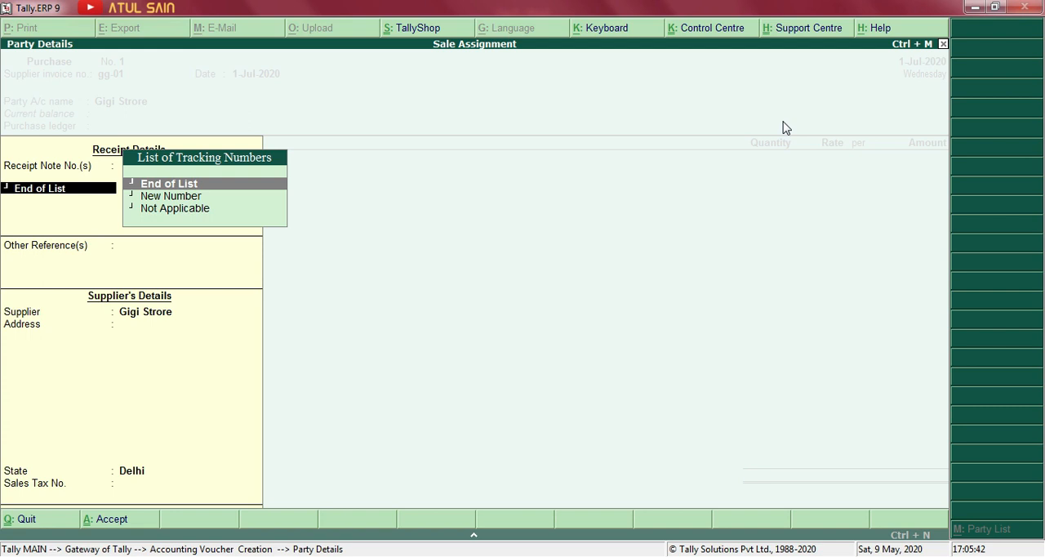
{"action": "key", "text": "Return"}
{"action": "key", "text": "Return"}
{"action": "key", "text": "Return"}
{"action": "key", "text": "Return"}
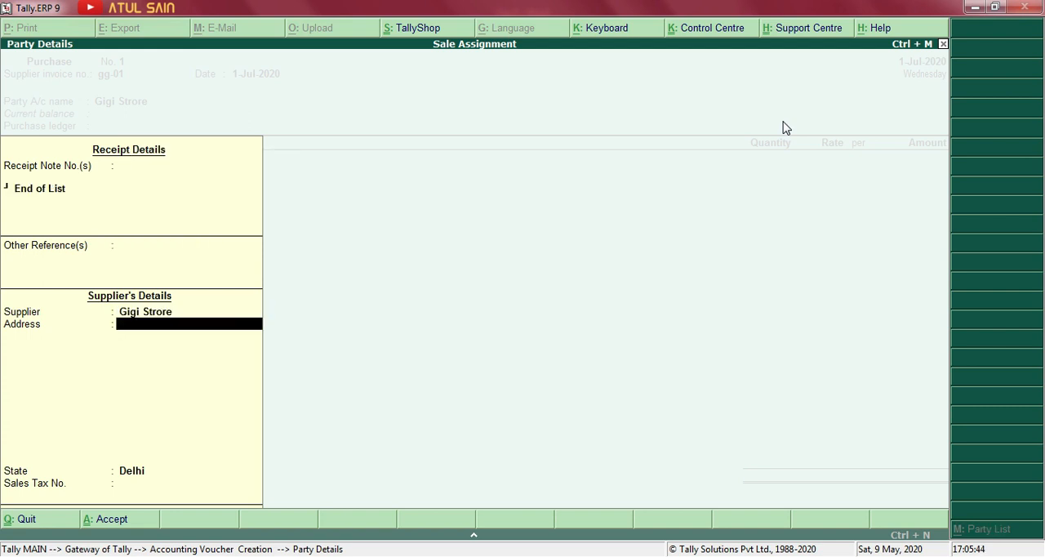
{"action": "key", "text": "Return"}
{"action": "key", "text": "Return"}
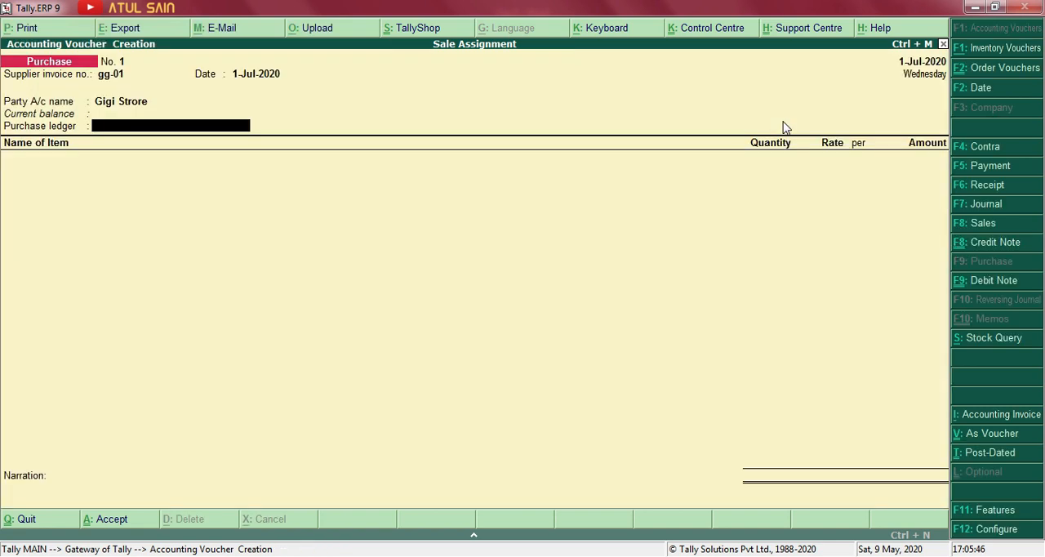
Create a Purchase ledger under Purchase Accounts and use it as the voucher's purchase ledger.
{"action": "key", "text": "alt+c"}
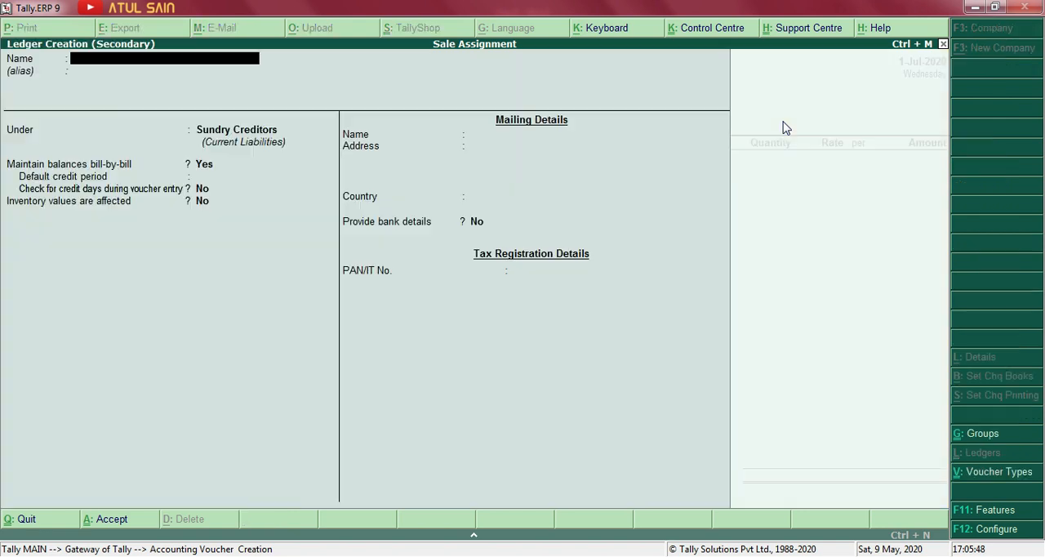
{"action": "type", "text": "Purchase"}
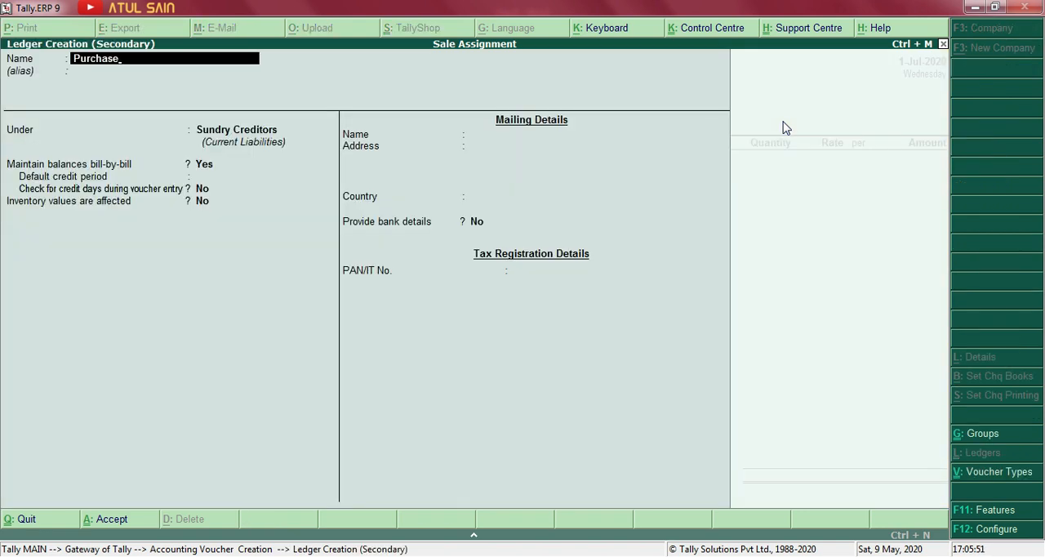
{"action": "key", "text": "Return"}
{"action": "key", "text": "Return"}
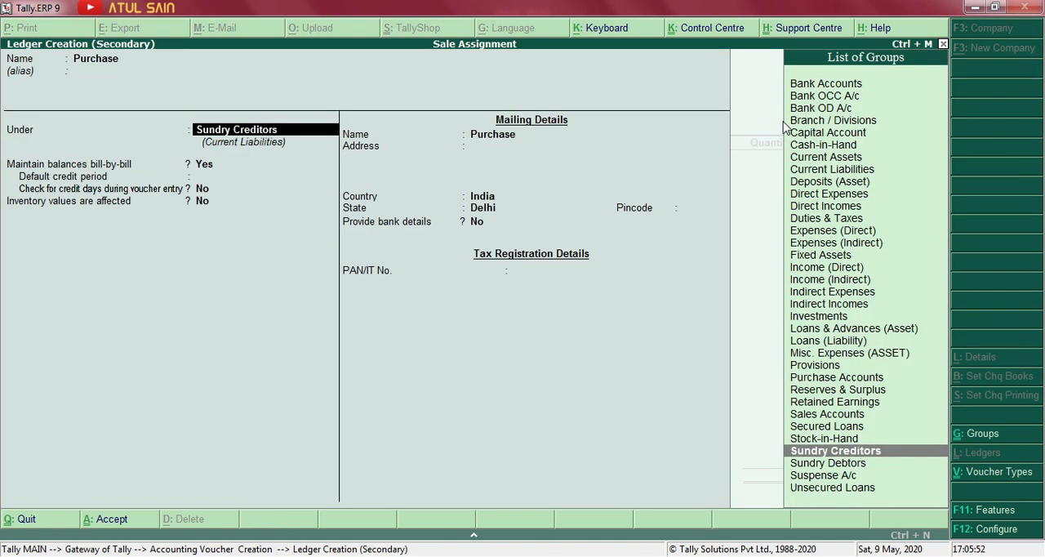
{"action": "type", "text": "Pur"}
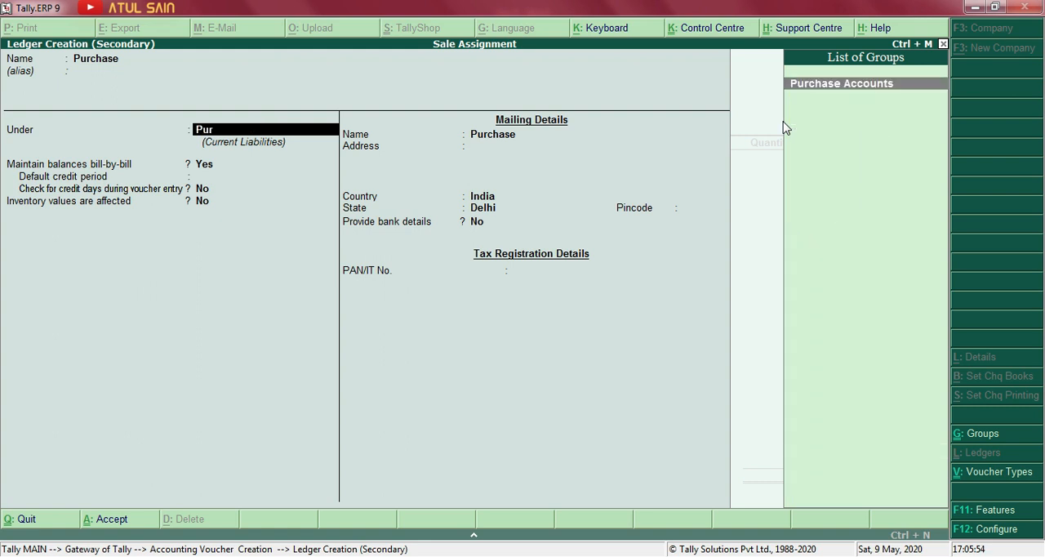
{"action": "key", "text": "Return"}
{"action": "key", "text": "Return"}
{"action": "key", "text": "Return"}
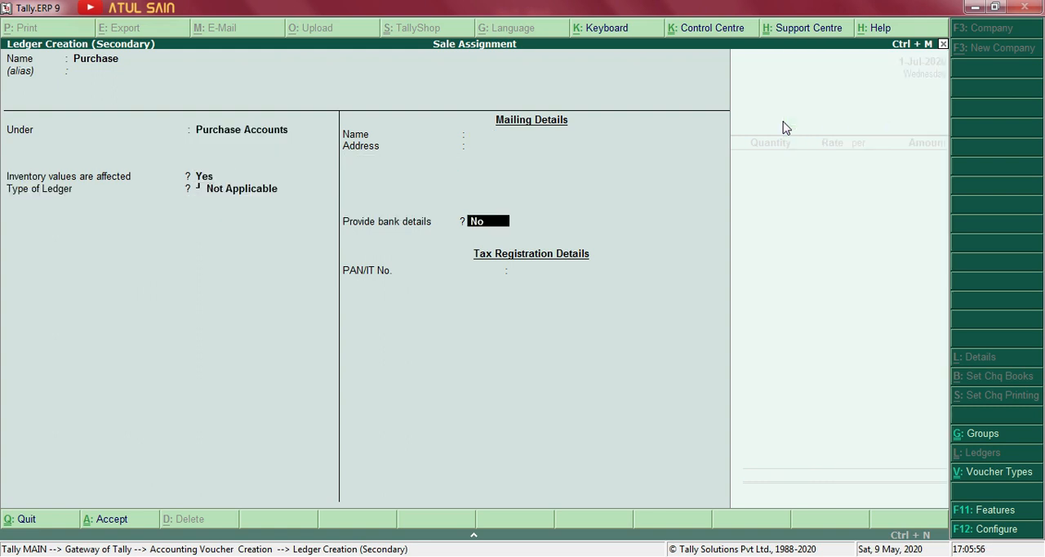
{"action": "key", "text": "ctrl+a"}
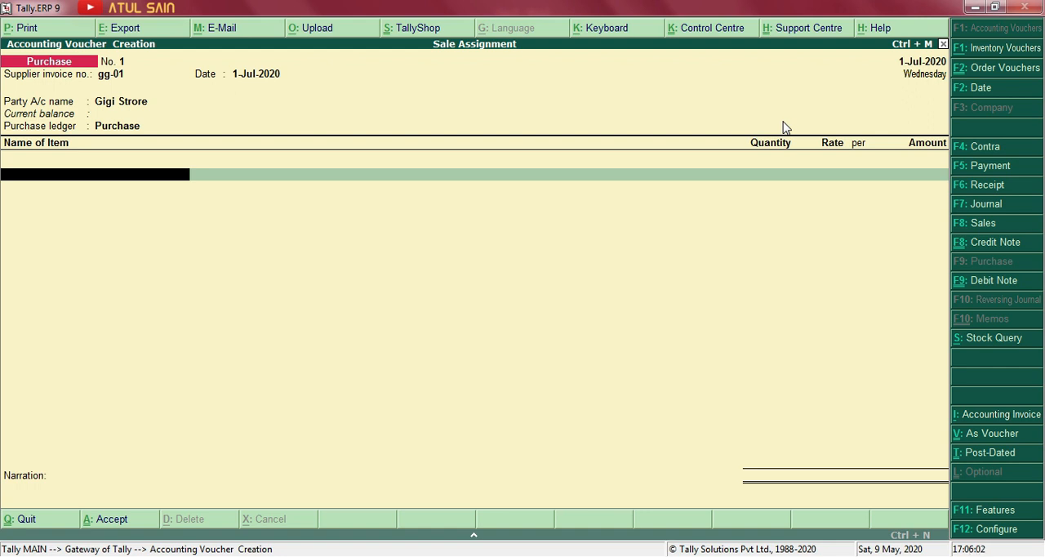
Copy "Dairy milk chocolate" from the Day 8 Word document and create a new stock item with that name in Tally.ERP 9.
{"action": "key", "text": "alt+Tab"}
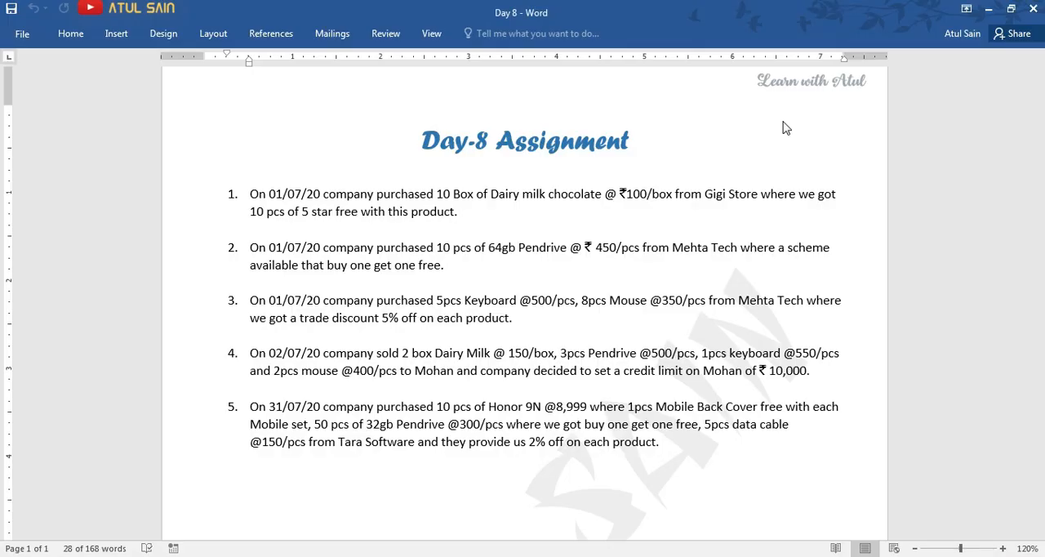
{"action": "left_click", "coordinate": [505, 199]}
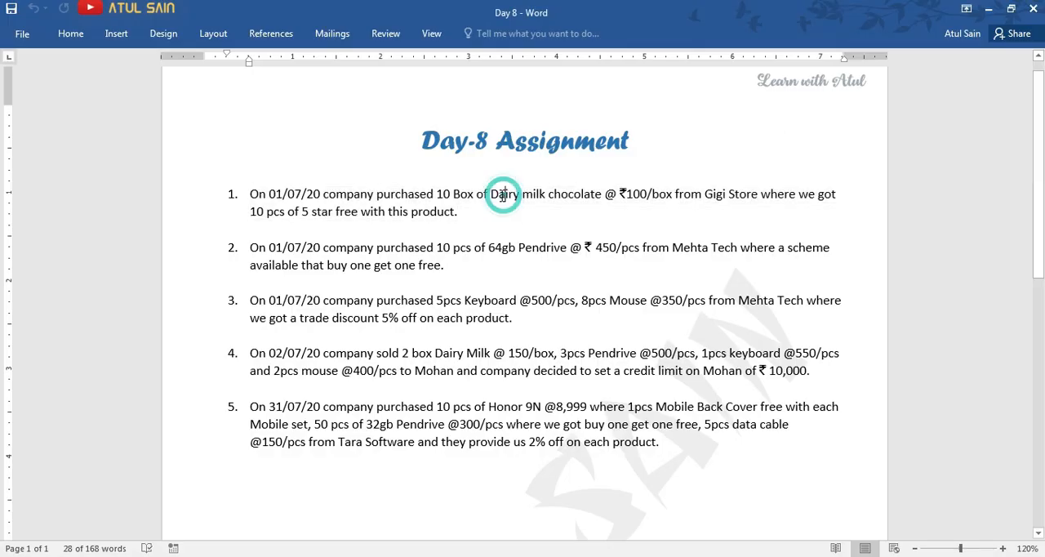
{"action": "left_click_drag", "start_coordinate": [489, 197], "coordinate": [576, 198]}
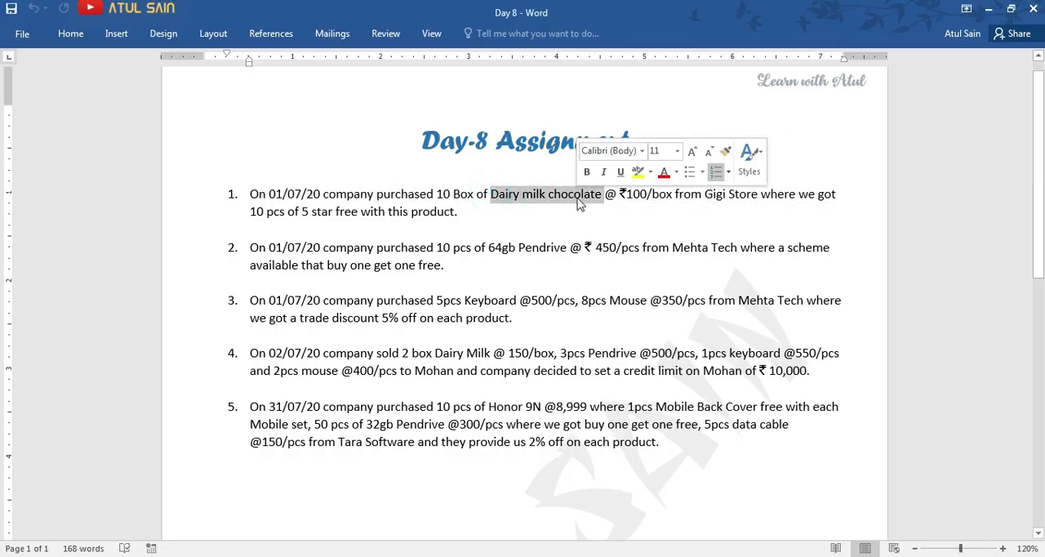
{"action": "key", "text": "ctrl+c"}
{"action": "key", "text": "alt+Tab"}
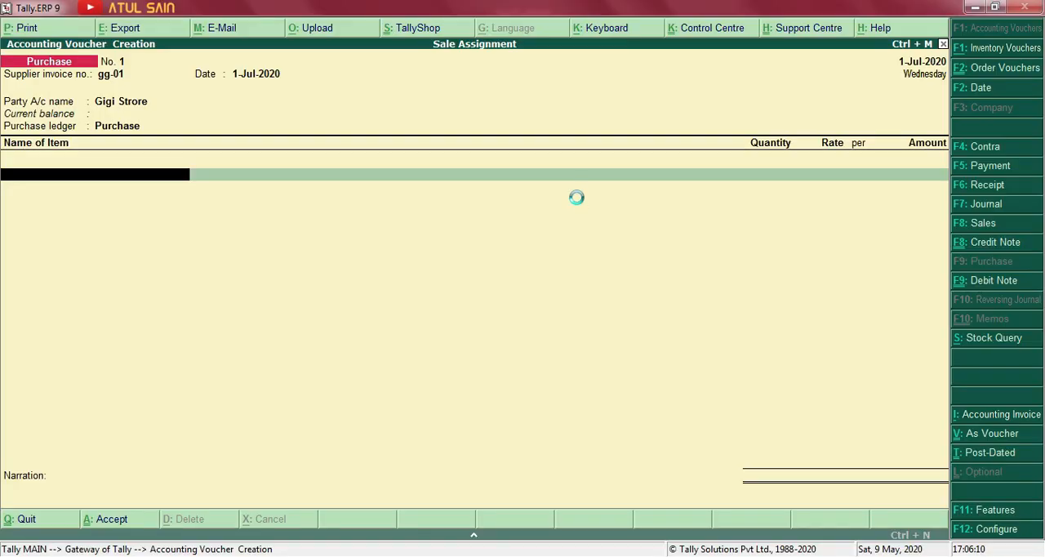
{"action": "key", "text": "alt+c"}
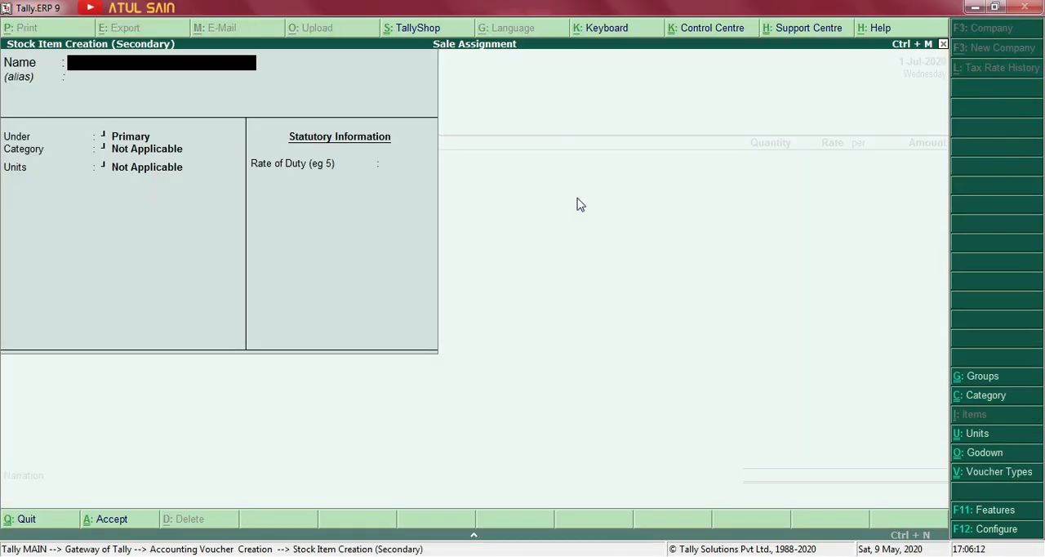
{"action": "key", "text": "ctrl+alt+v"}
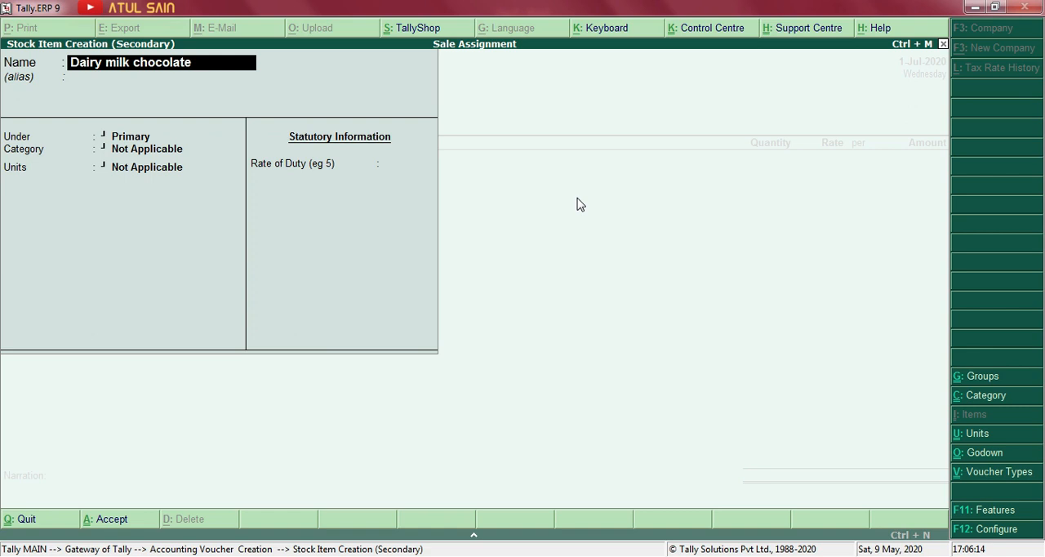
{"action": "key", "text": "Return"}
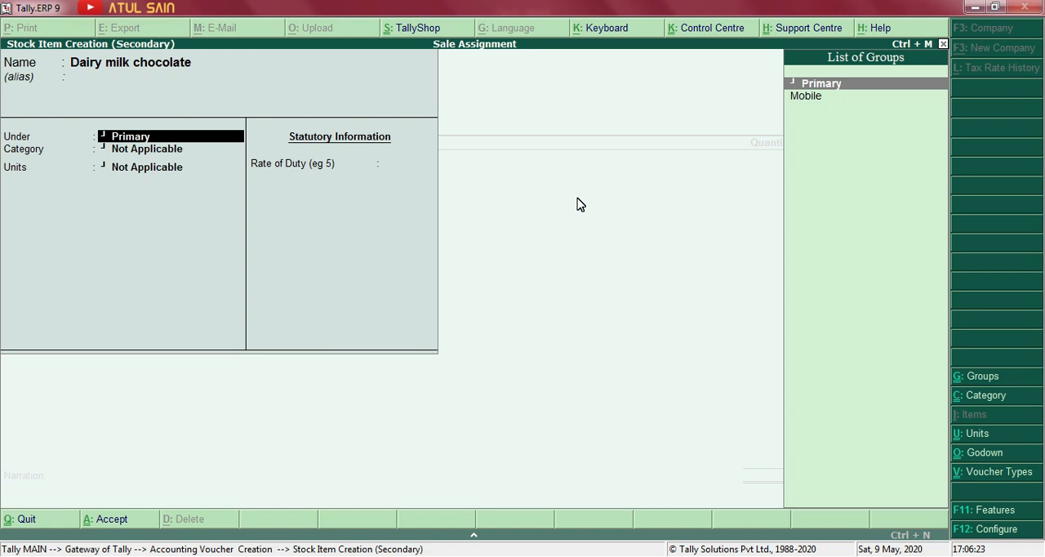
Create the stock group Chocolate under Primary with item quantities added, and assign it to the Dairy milk chocolate item.
{"action": "key", "text": "alt+c"}
{"action": "type", "text": "C"}
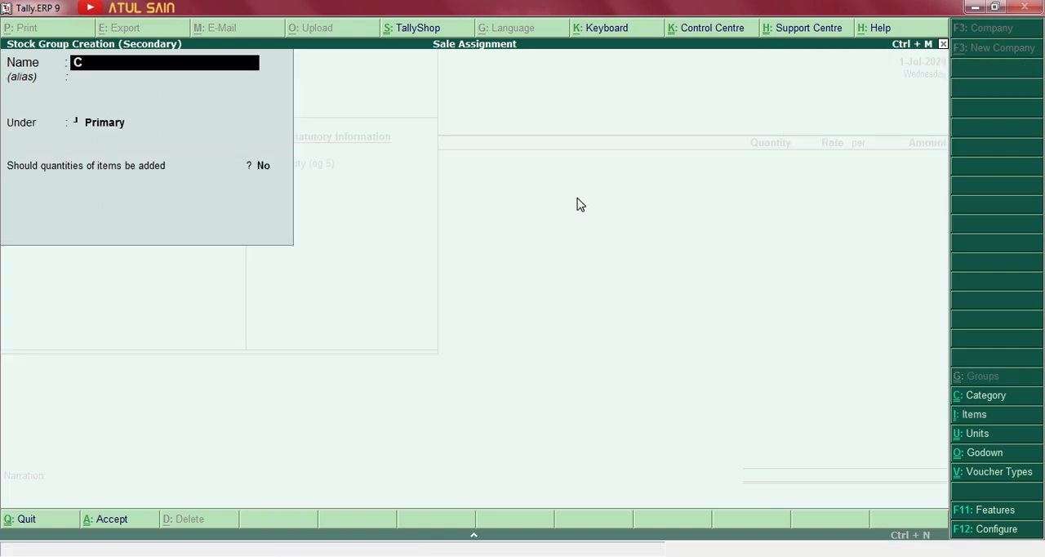
{"action": "type", "text": "hocolate"}
{"action": "key", "text": "Return"}
{"action": "key", "text": "Return"}
{"action": "key", "text": "Return"}
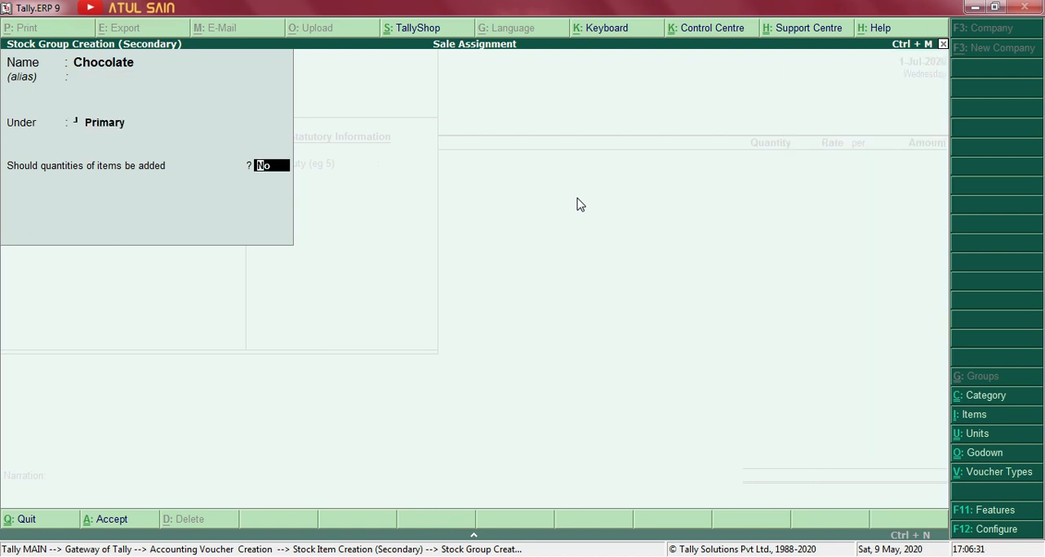
{"action": "key", "text": "y"}
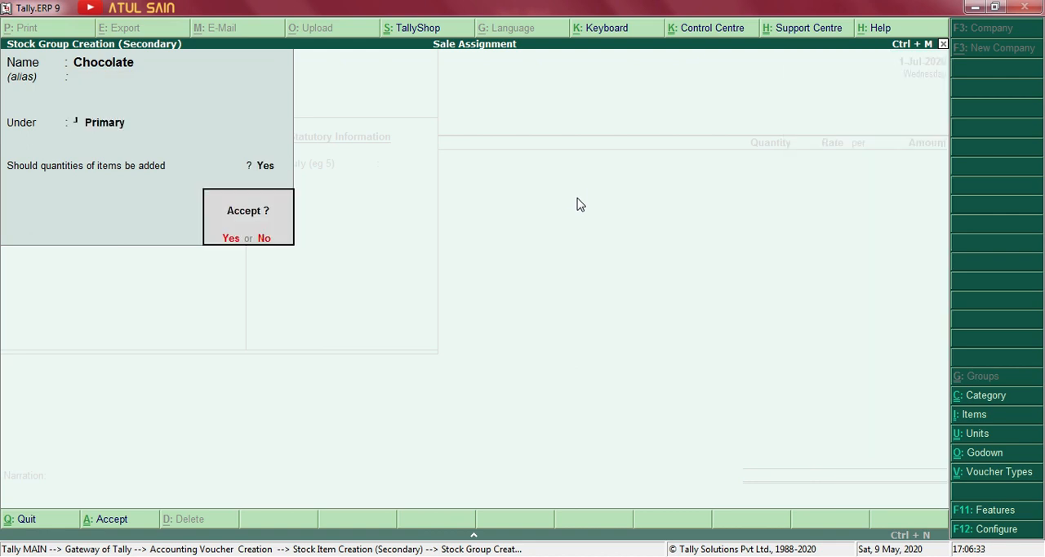
{"action": "key", "text": "y"}
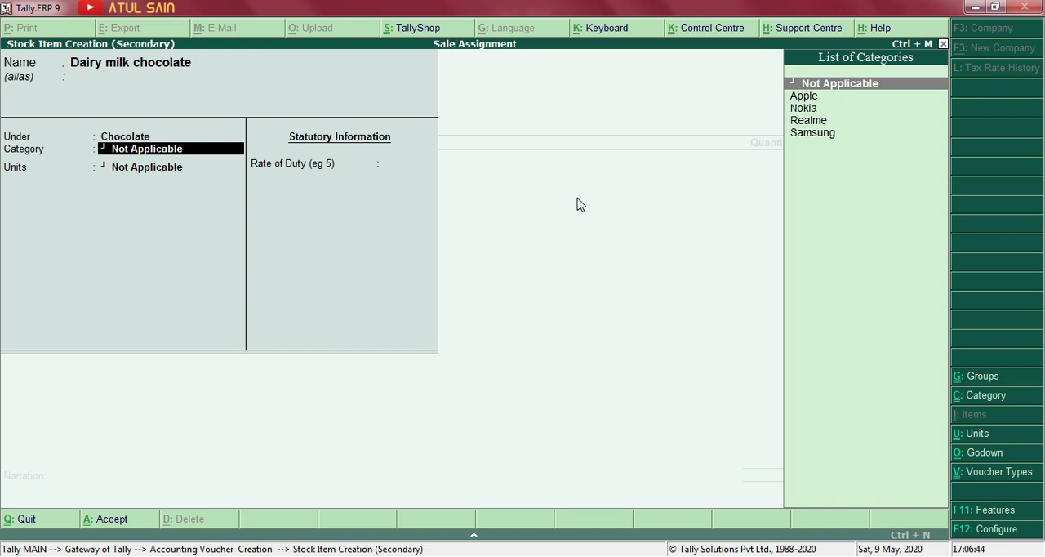
Leave the category as Not Applicable, create the unit box for the Dairy milk chocolate item, and save the item.
{"action": "key", "text": "Return"}
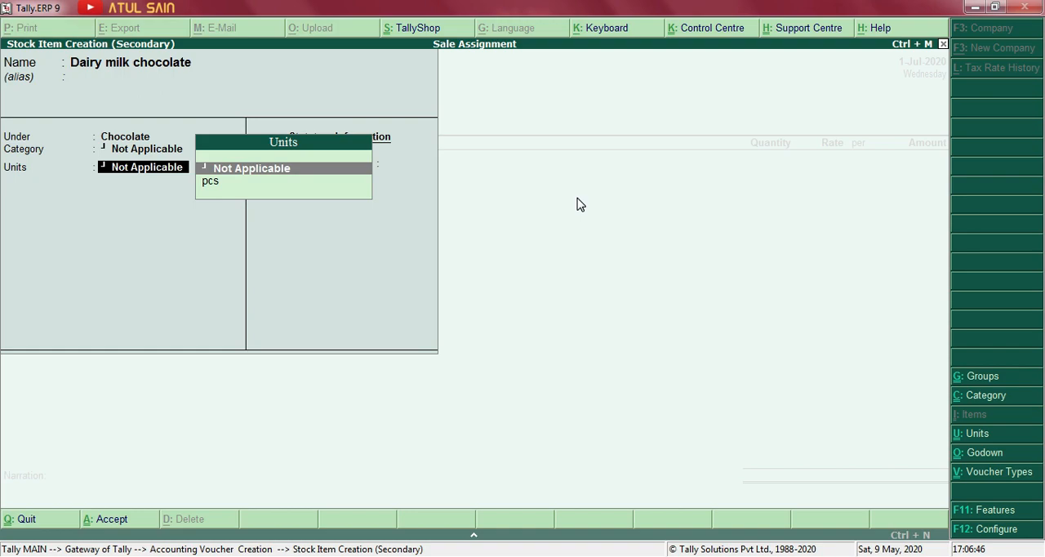
{"action": "key", "text": "alt+Tab"}
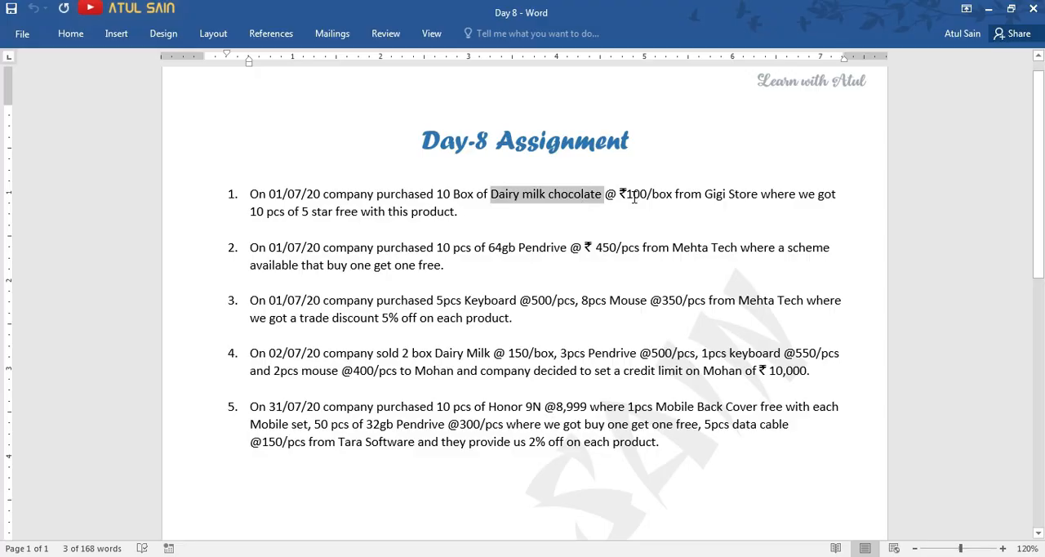
{"action": "key", "text": "alt+Tab"}
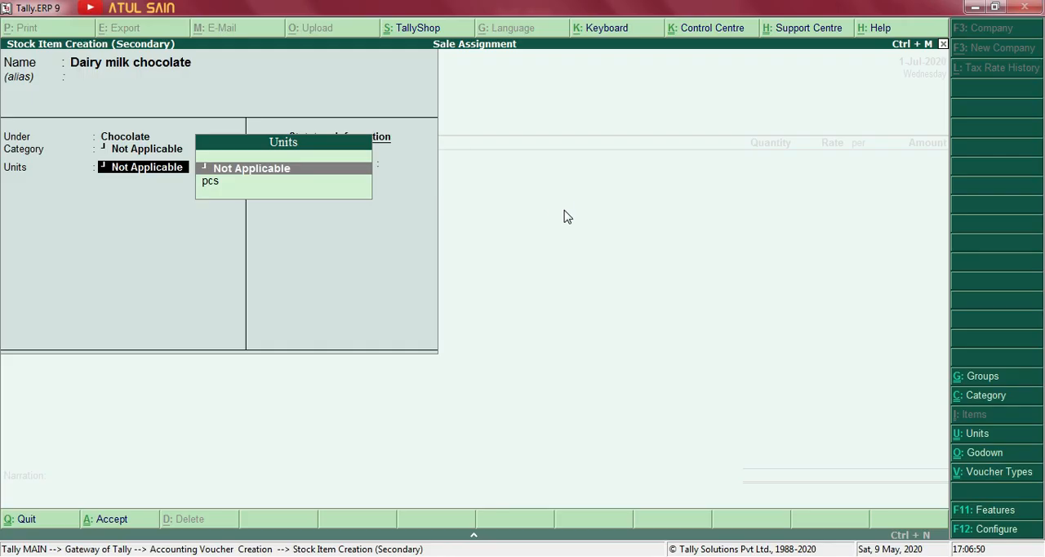
{"action": "key", "text": "alt+c"}
{"action": "type", "text": "box"}
{"action": "key", "text": "Return"}
{"action": "key", "text": "Return"}
{"action": "key", "text": "Return"}
{"action": "key", "text": "Return"}
{"action": "key", "text": "Return"}
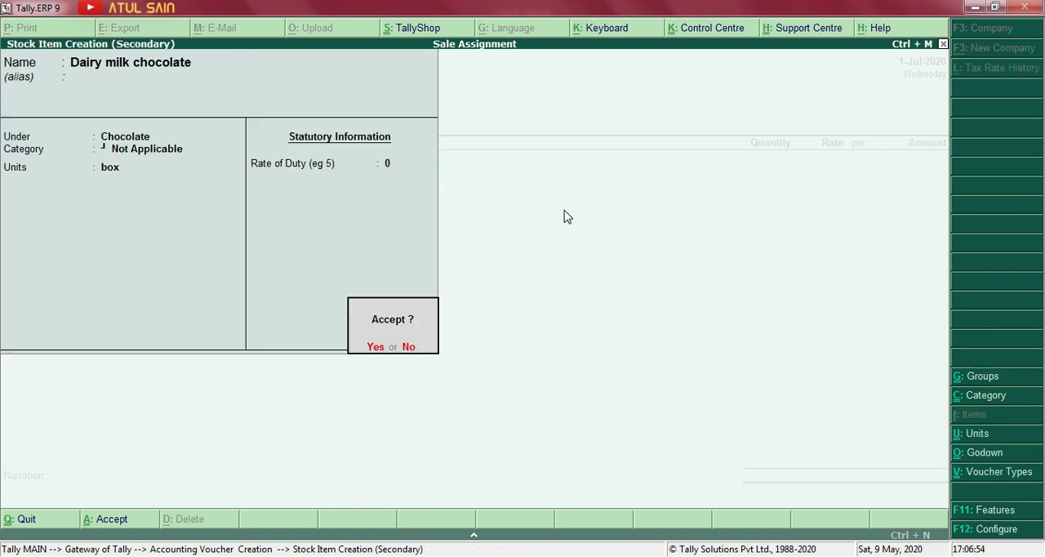
{"action": "key", "text": "Return"}
{"action": "key", "text": "Return"}
Allocate Dairy milk chocolate to the JLN Road godown with tracking number Not Applicable, checking the quantity in the Day 8 document.
{"action": "key", "text": "BackSpace"}
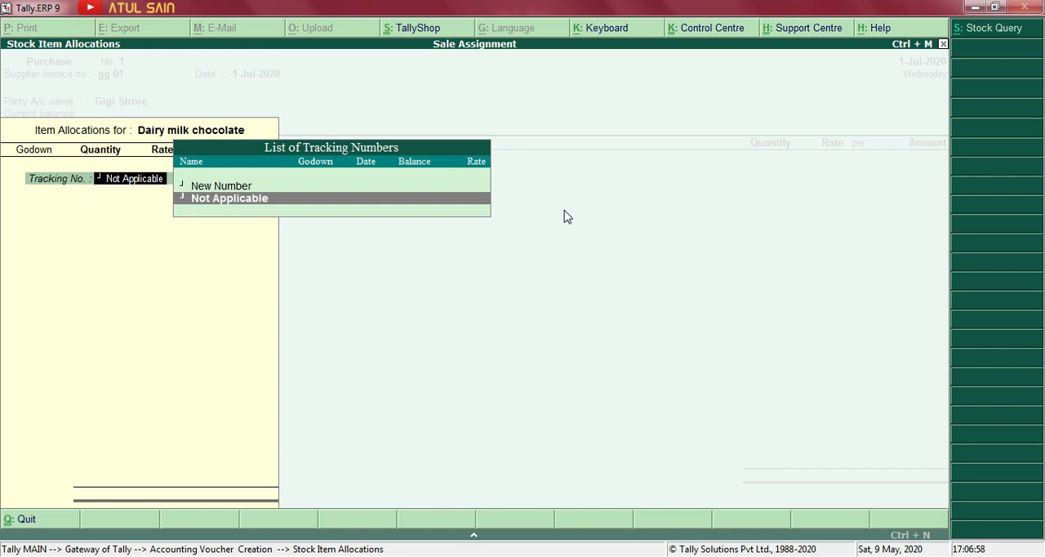
{"action": "key", "text": "Return"}
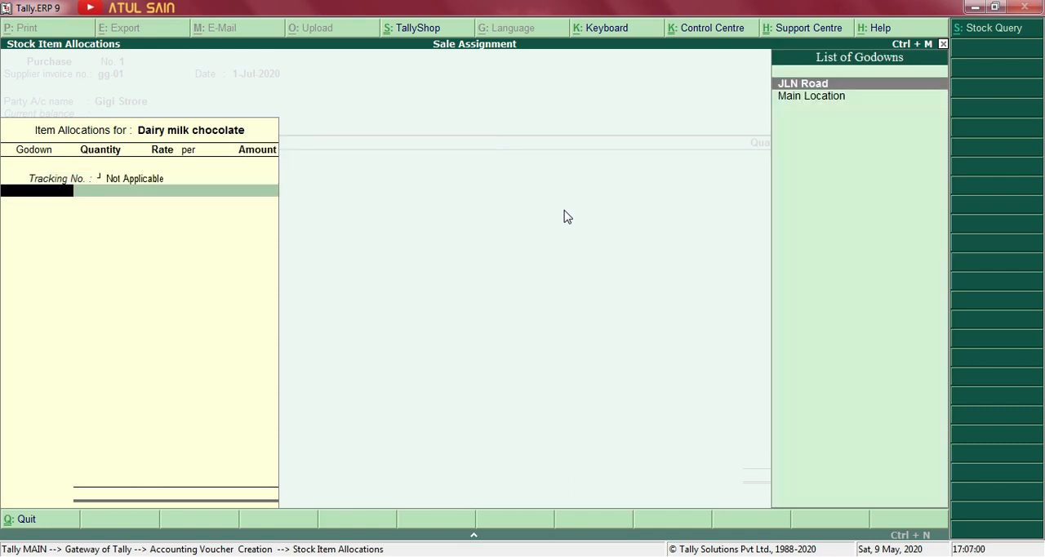
{"action": "key", "text": "Return"}
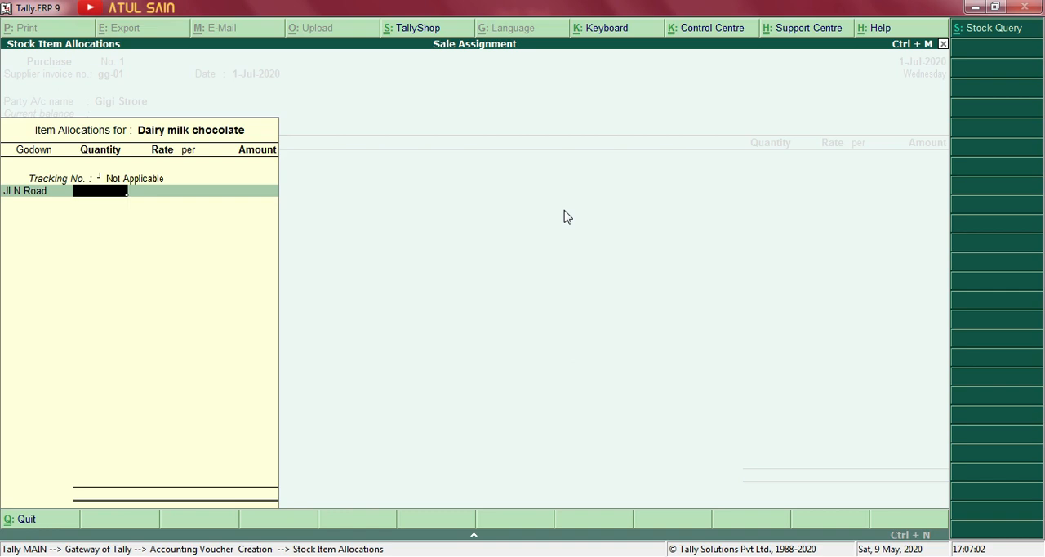
{"action": "key", "text": "alt+Tab"}
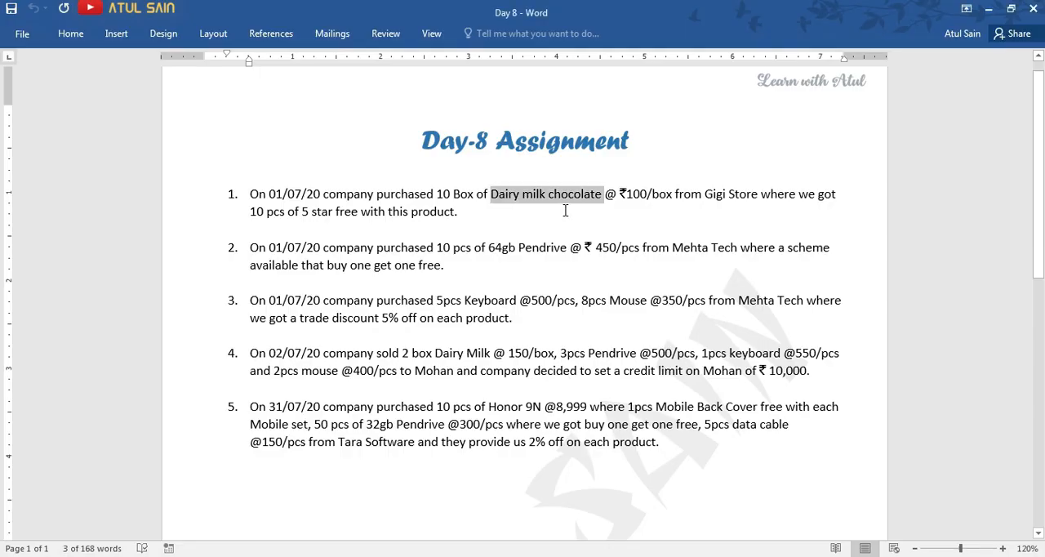
{"action": "key", "text": "alt+Tab"}
{"action": "type", "text": "100 box"}
{"action": "key", "text": "Return"}
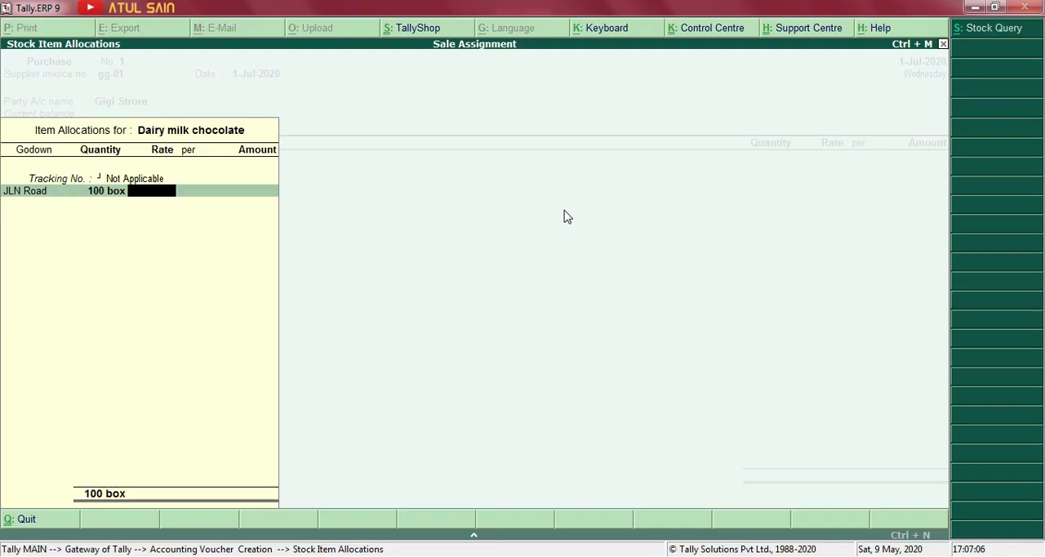
{"action": "key", "text": "Return"}
{"action": "key", "text": "Return"}
Set the Dairy milk chocolate quantity to 10 box at a rate of 100 per box and finish its allocation.
{"action": "key", "text": "Return"}
{"action": "type", "text": "10"}
{"action": "key", "text": "Return"}
{"action": "type", "text": "100"}
{"action": "key", "text": "Return"}
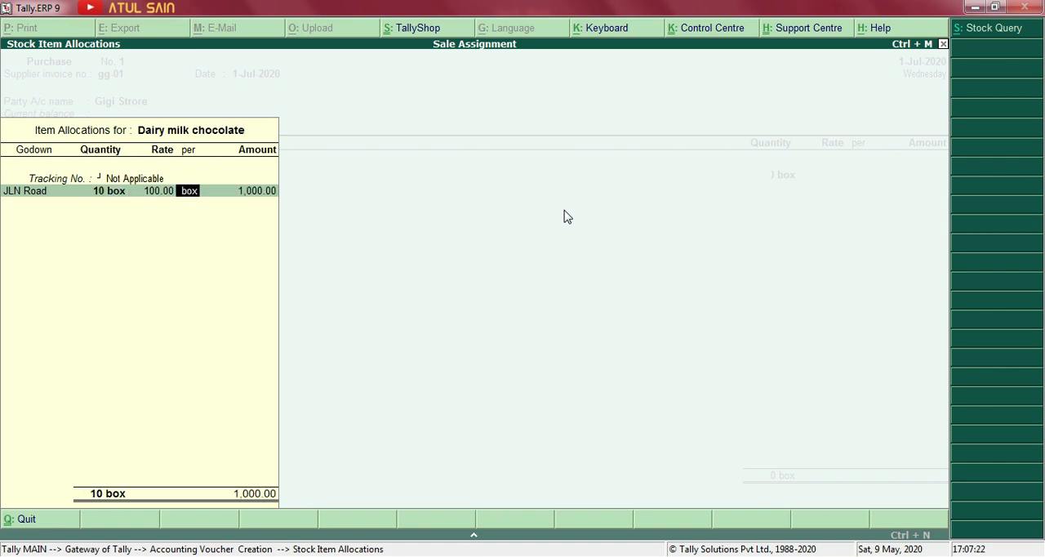
{"action": "key", "text": "Return"}
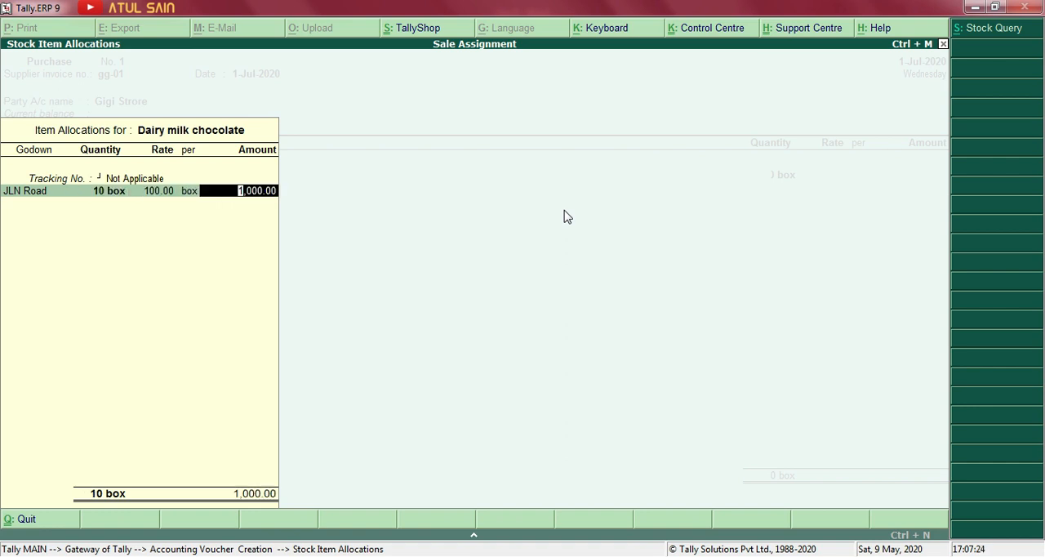
{"action": "key", "text": "Return"}
{"action": "key", "text": "Return"}
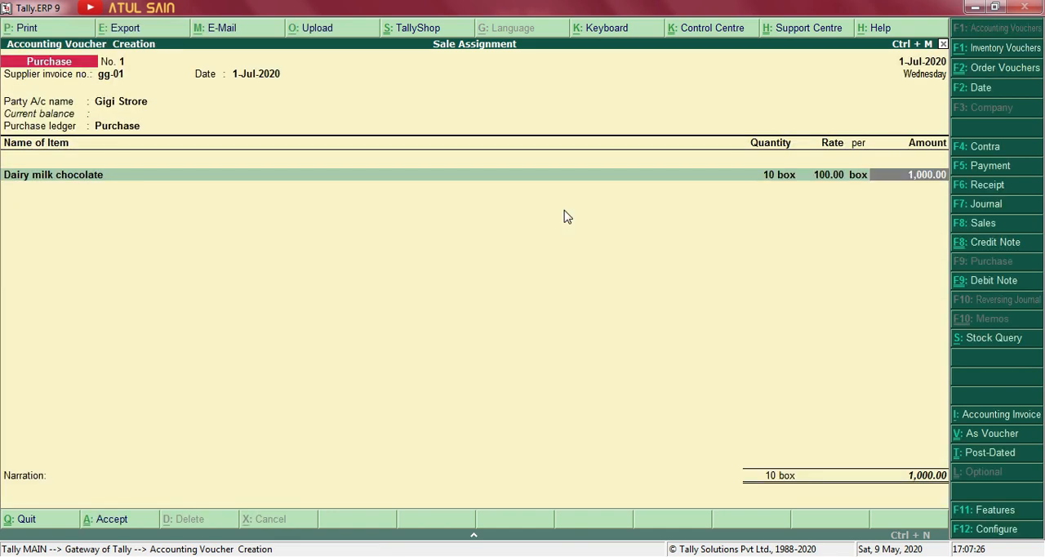
{"action": "key", "text": "Return"}
Check the name and quantity of the free product in item 1 of the Day 8 Word document, and return to Tally.ERP 9.
{"action": "key", "text": "alt+Tab"}
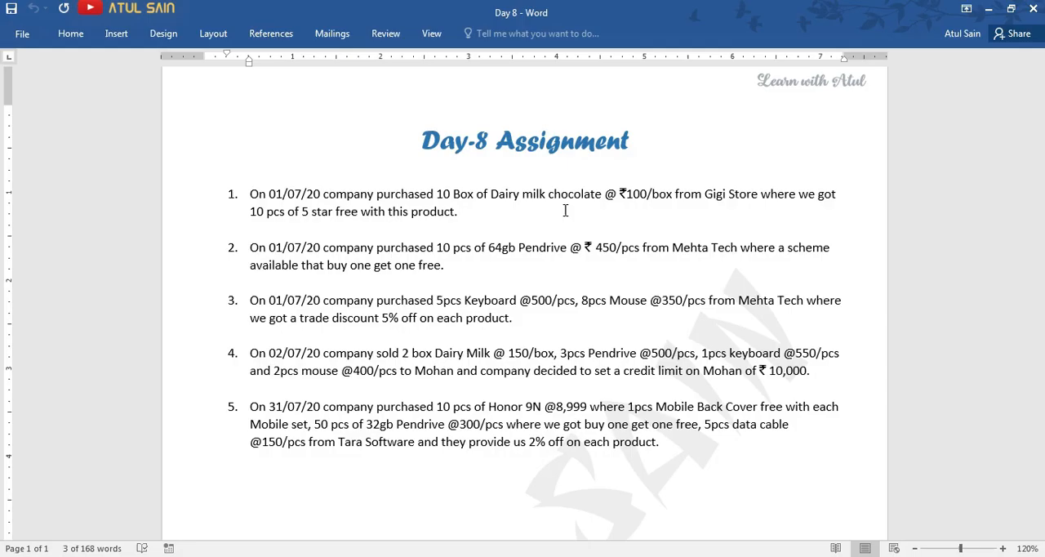
{"action": "key", "text": "alt+Tab"}
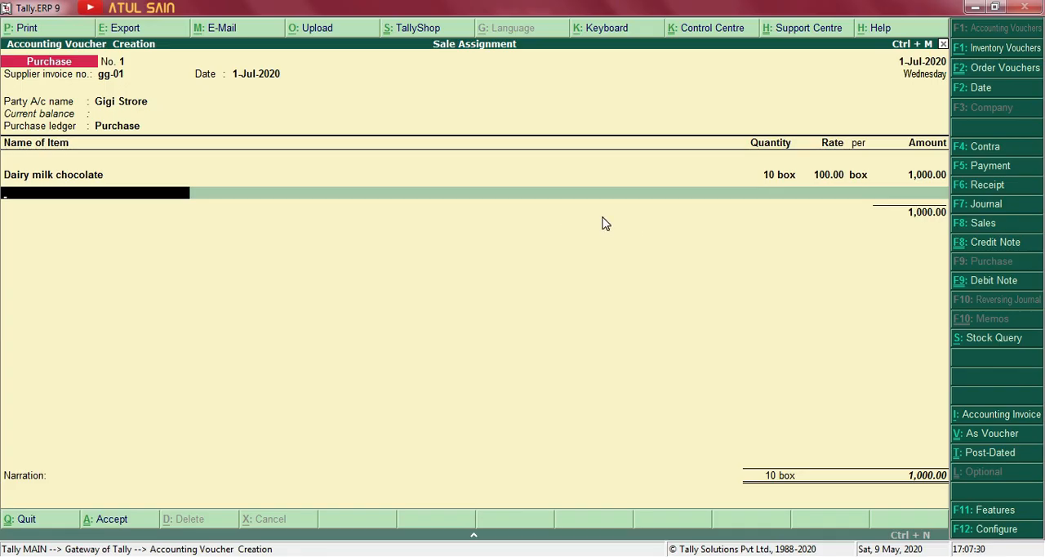
{"action": "key", "text": "alt+Tab"}
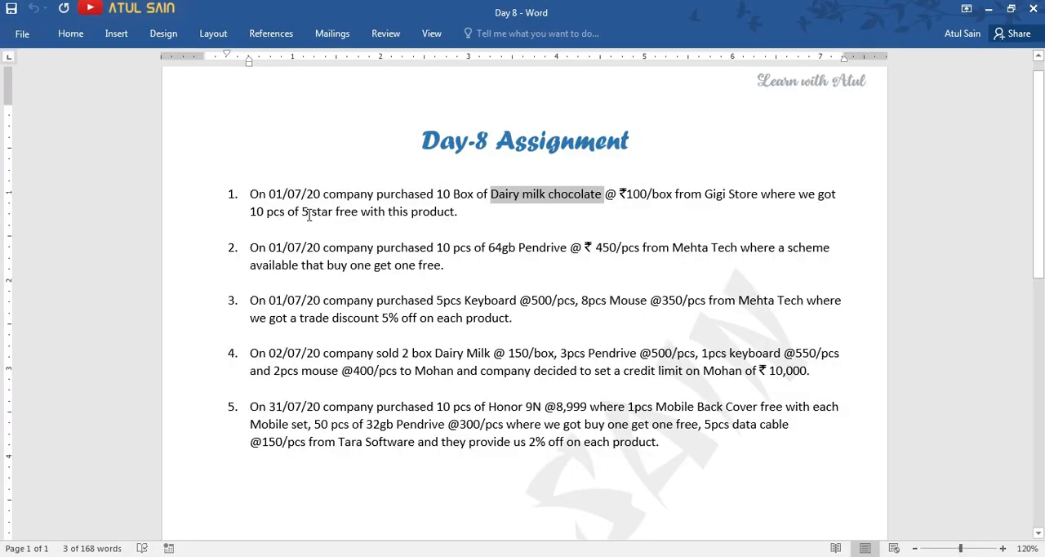
{"action": "key", "text": "alt+Tab"}
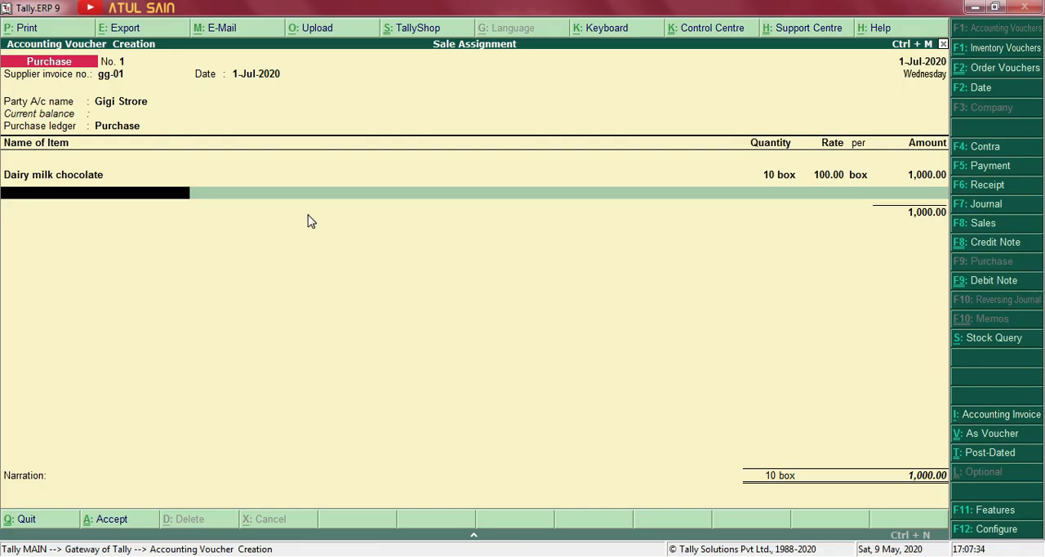
{"action": "type", "text": "c s"}
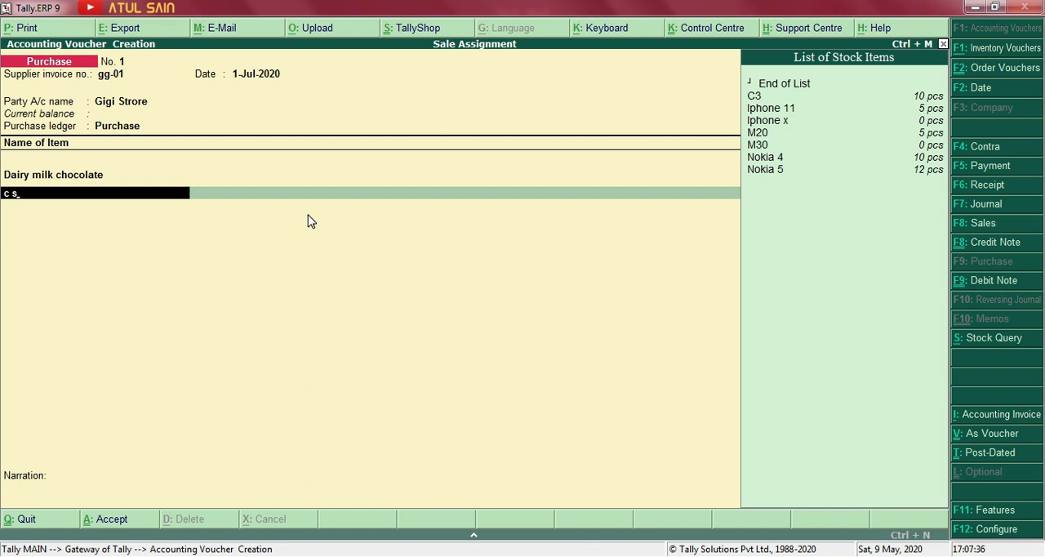
{"action": "key", "text": "BackSpace"}
{"action": "key", "text": "BackSpace"}
{"action": "key", "text": "BackSpace"}
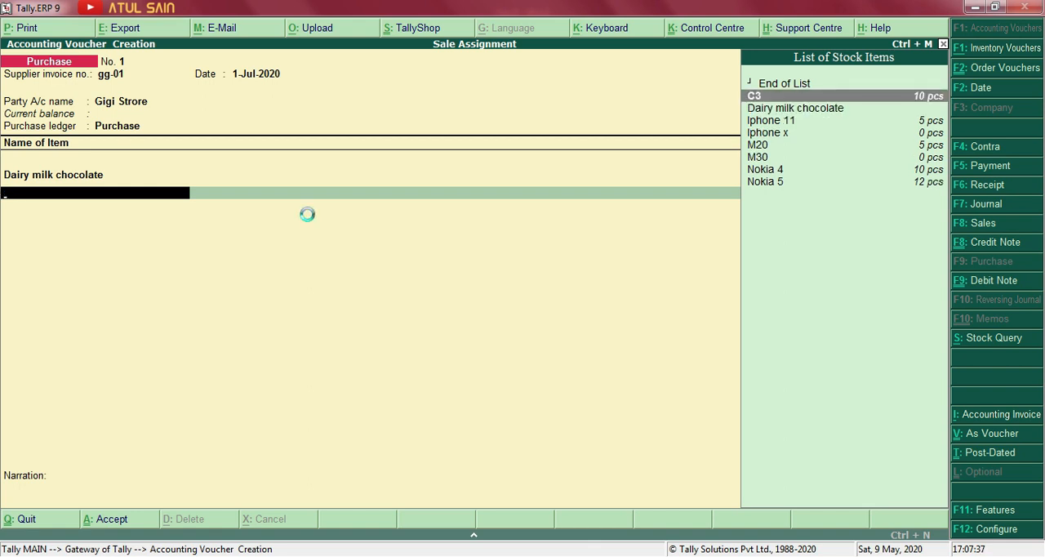
Create the stock item 5 Star under the Chocolate group with no category and the unit pcs.
{"action": "type", "text": "5 Star"}
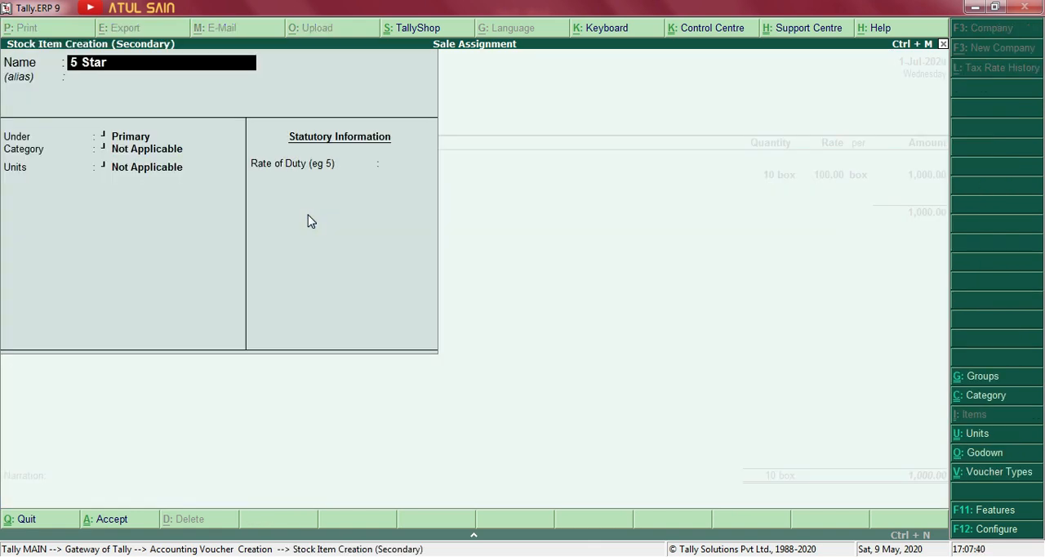
{"action": "key", "text": "Return"}
{"action": "key", "text": "Down"}
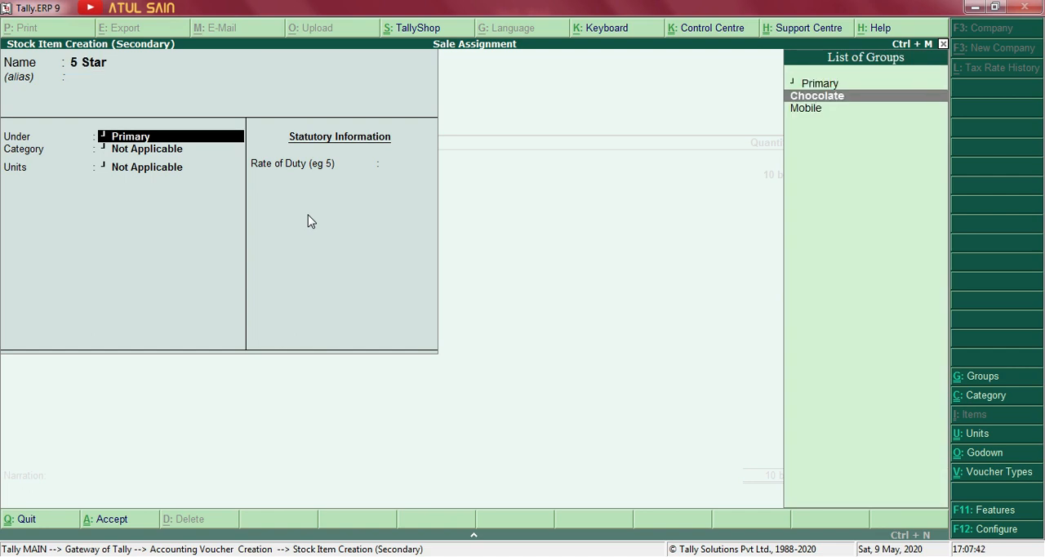
{"action": "key", "text": "Return"}
{"action": "key", "text": "Return"}
{"action": "key", "text": "Down"}
{"action": "key", "text": "Return"}
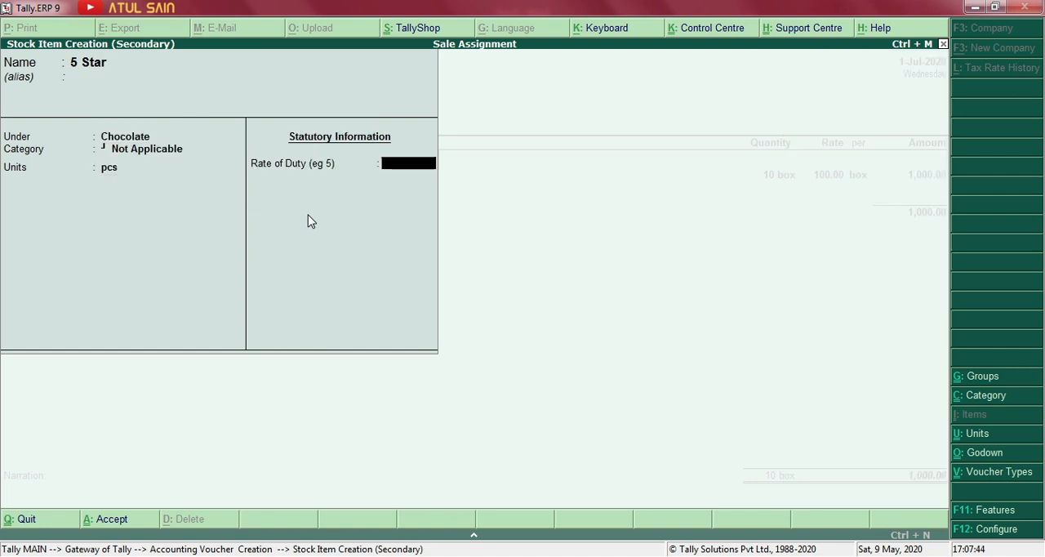
{"action": "key", "text": "Return"}
{"action": "key", "text": "Return"}
Allocate 10 pcs of 5 Star to JLN Road with no tracking number and a blank rate and amount.
{"action": "key", "text": "Return"}
{"action": "key", "text": "Return"}
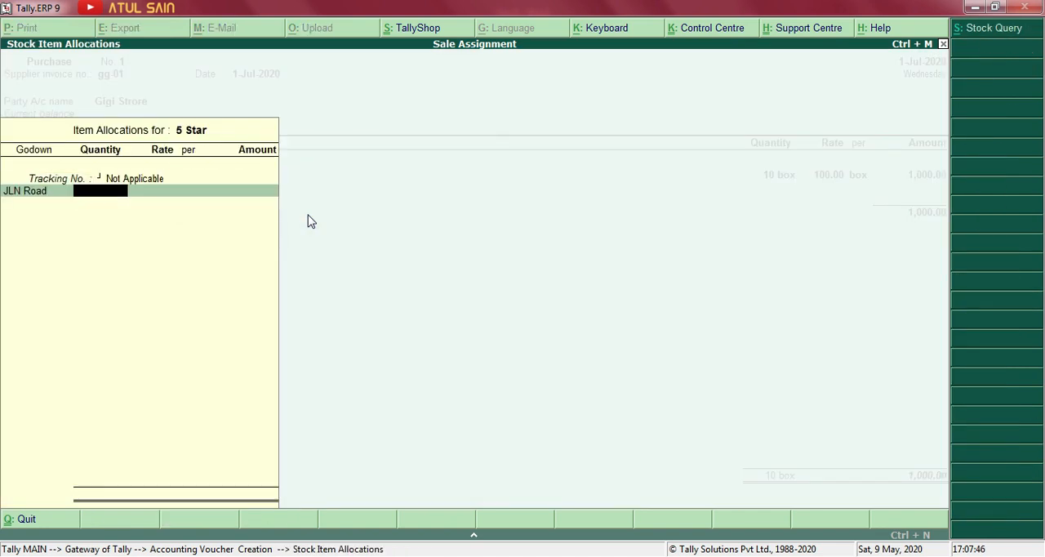
{"action": "type", "text": "10"}
{"action": "key", "text": "Return"}
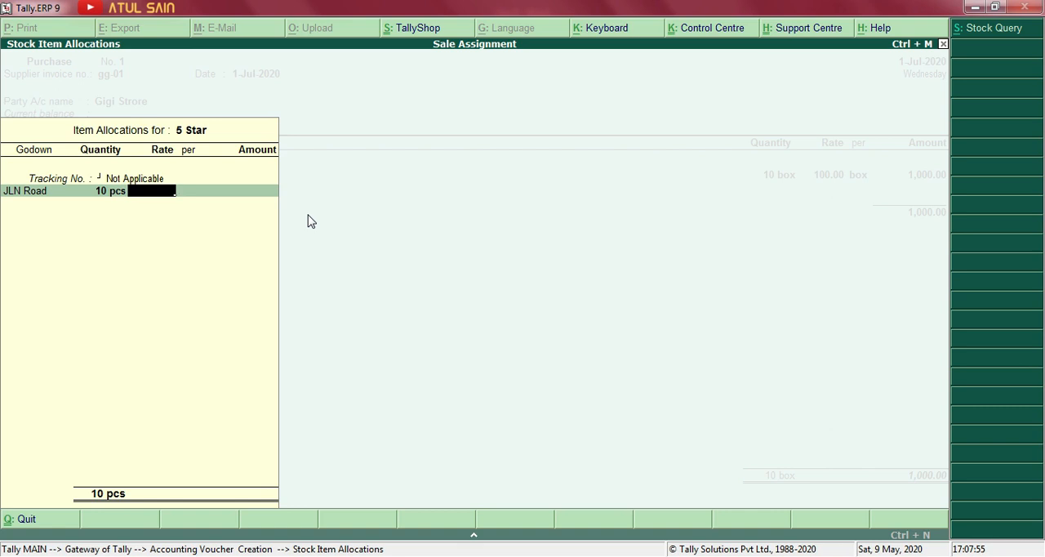
{"action": "key", "text": "Return"}
{"action": "key", "text": "Return"}
{"action": "key", "text": "Return"}
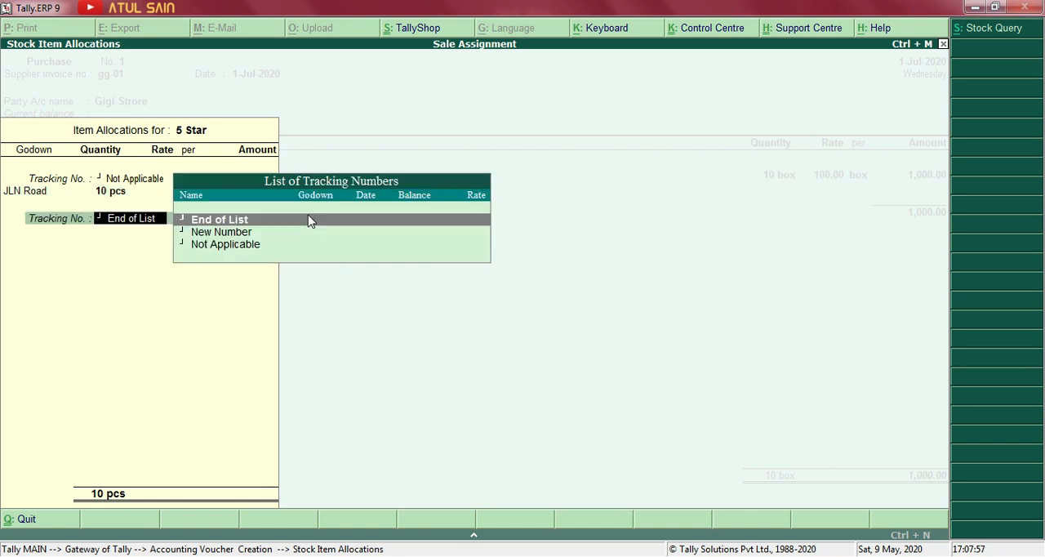
{"action": "key", "text": "Return"}
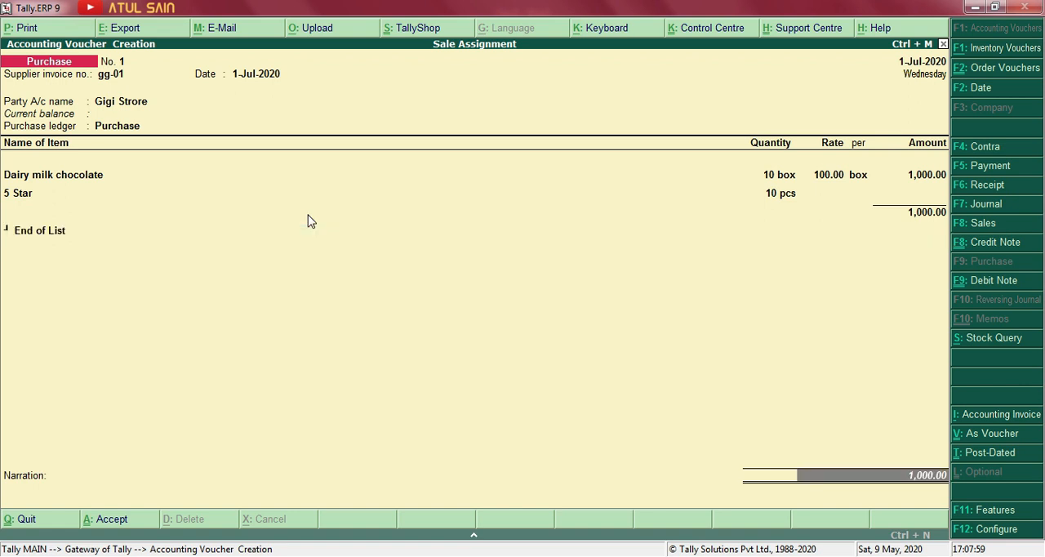
End the item list and save the Gigi Strore purchase voucher with a blank narration.
{"action": "key", "text": "Return"}
{"action": "key", "text": "Return"}
{"action": "key", "text": "Return"}
{"action": "key", "text": "Return"}
{"action": "key", "text": "Return"}
{"action": "key", "text": "Return"}
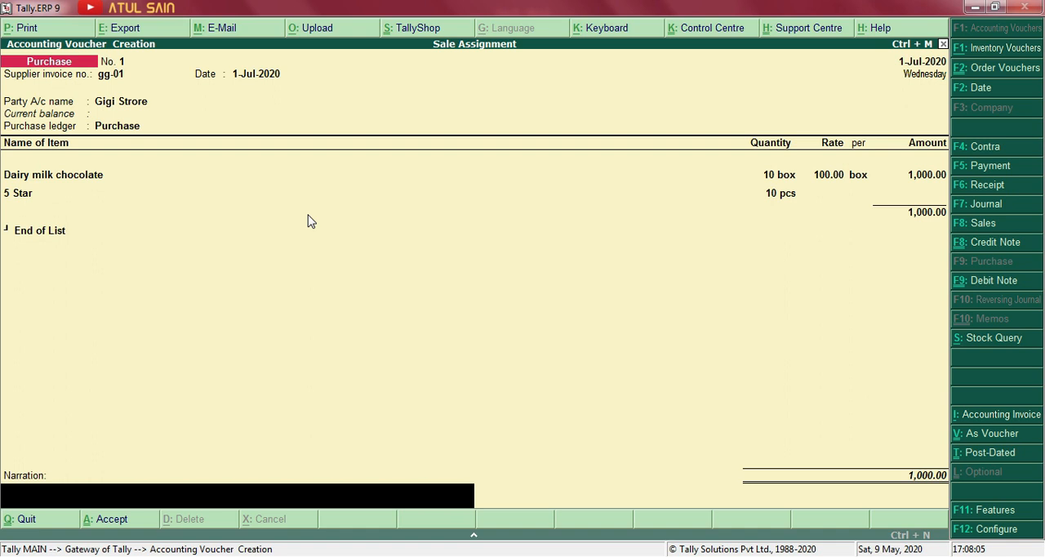
{"action": "key", "text": "Return"}
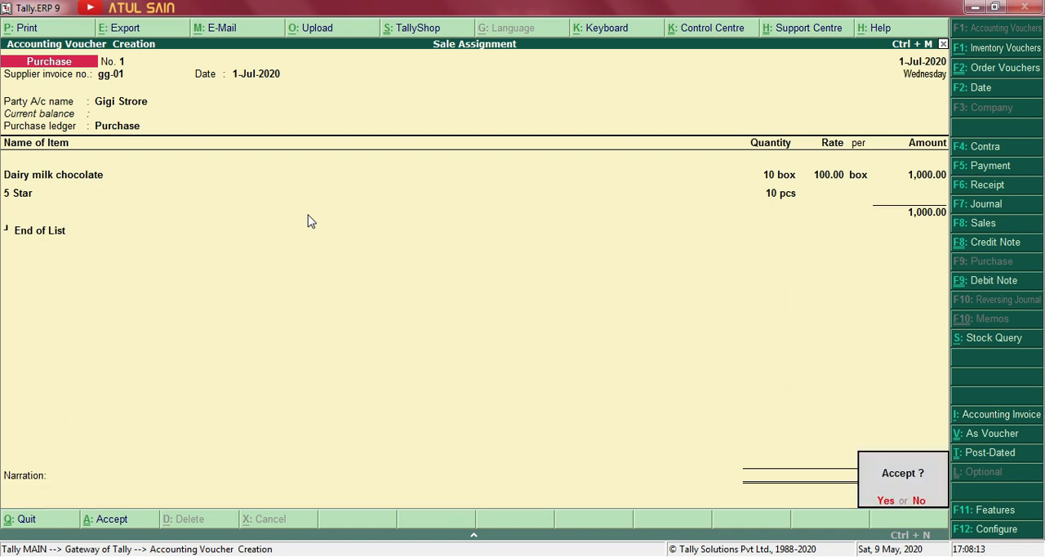
{"action": "key", "text": "Return"}
Open the Stock Summary and drill down through the Chocolate group to the July line of 5 Star's monthly summary.
{"action": "key", "text": "Escape"}
{"action": "key", "text": "Escape"}
{"action": "key", "text": "Escape"}
{"action": "key", "text": "Down"}
{"action": "key", "text": "Down"}
{"action": "key", "text": "Down"}
{"action": "key", "text": "Down"}
{"action": "key", "text": "Down"}
{"action": "key", "text": "Down"}
{"action": "key", "text": "Down"}
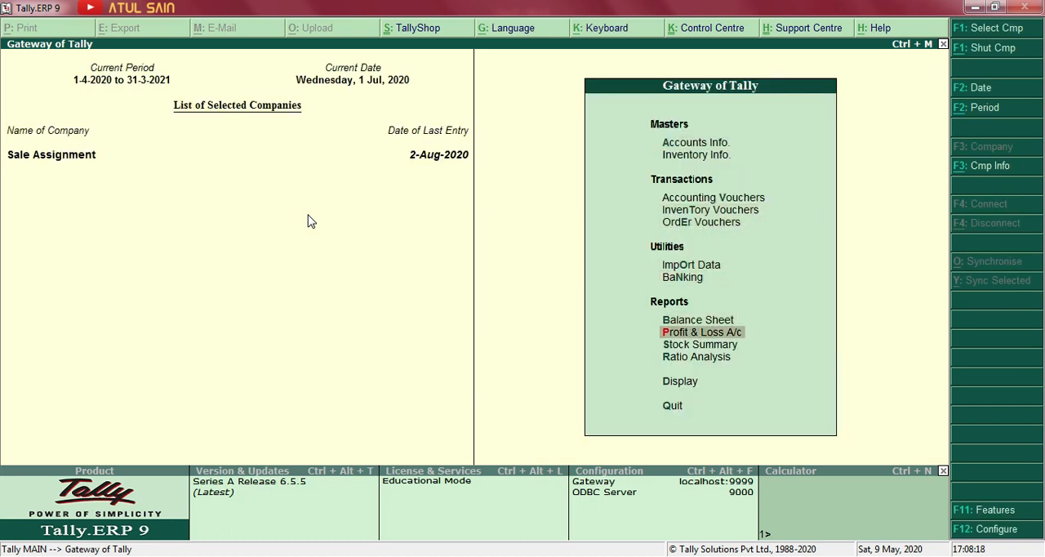
{"action": "key", "text": "Return"}
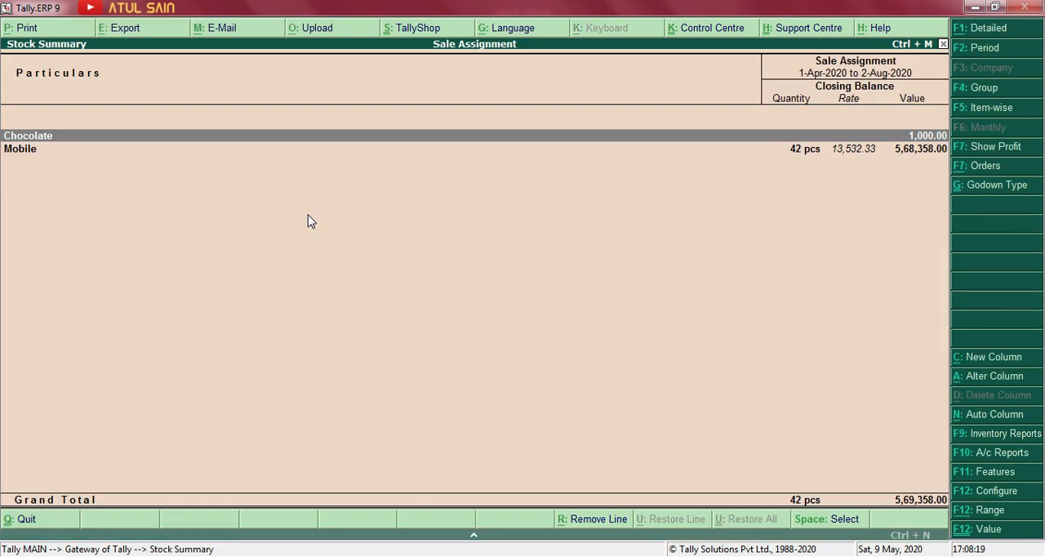
{"action": "key", "text": "Return"}
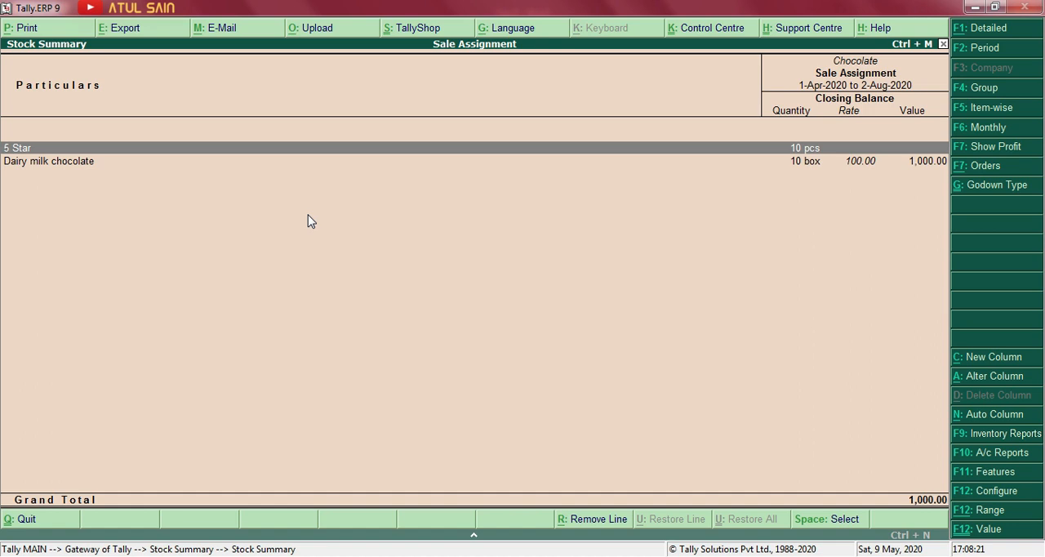
{"action": "key", "text": "Return"}
{"action": "key", "text": "Up"}
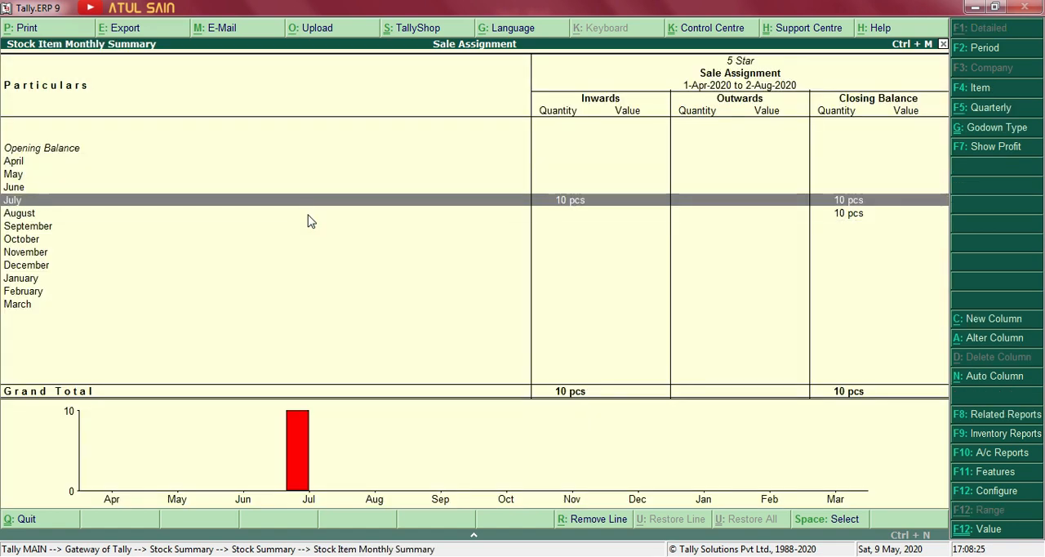
Drill down through Dairy milk chocolate's July entries to the Gigi Strore purchase voucher.
{"action": "key", "text": "Escape"}
{"action": "key", "text": "Down"}
{"action": "key", "text": "Return"}
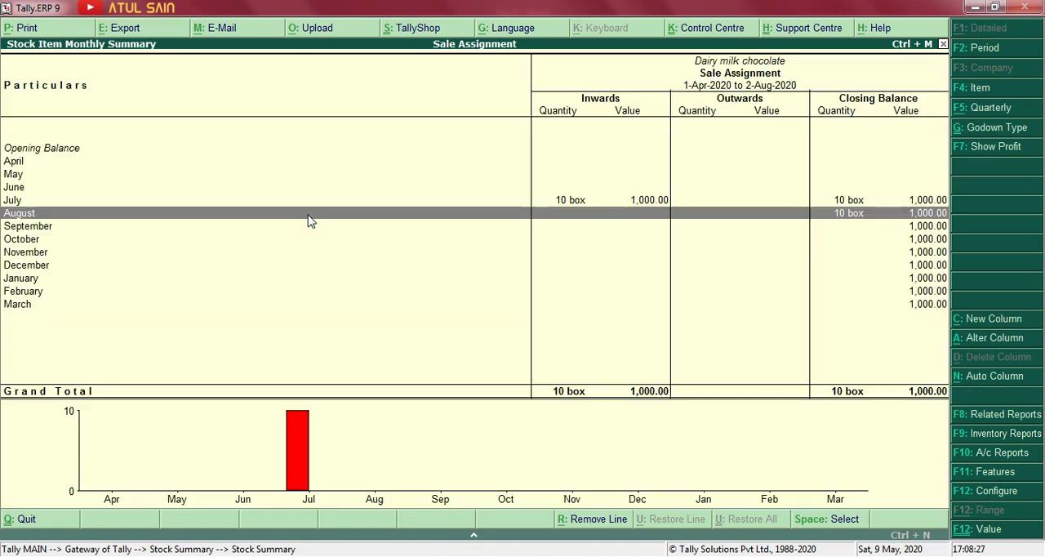
{"action": "key", "text": "Up"}
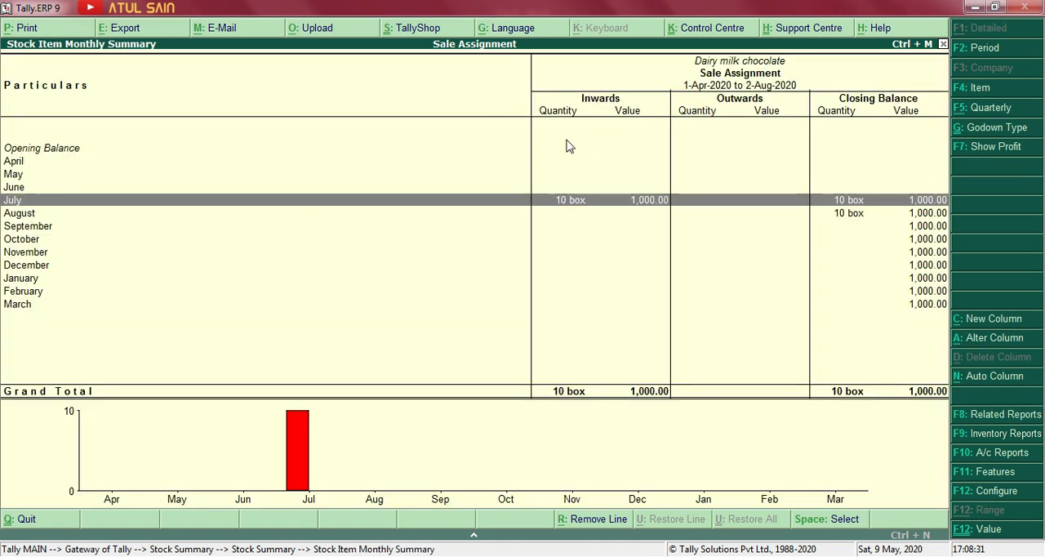
{"action": "key", "text": "Return"}
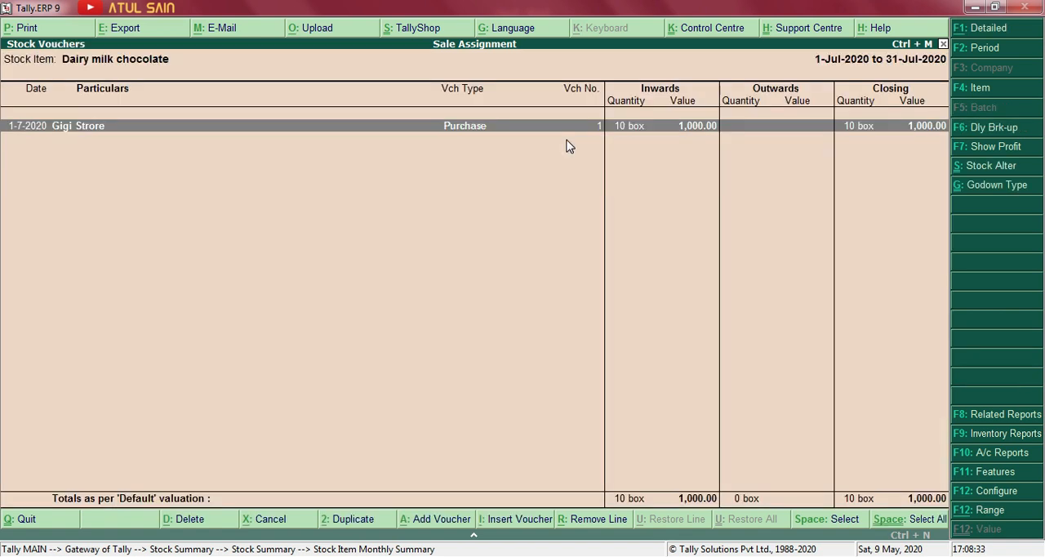
{"action": "key", "text": "Return"}
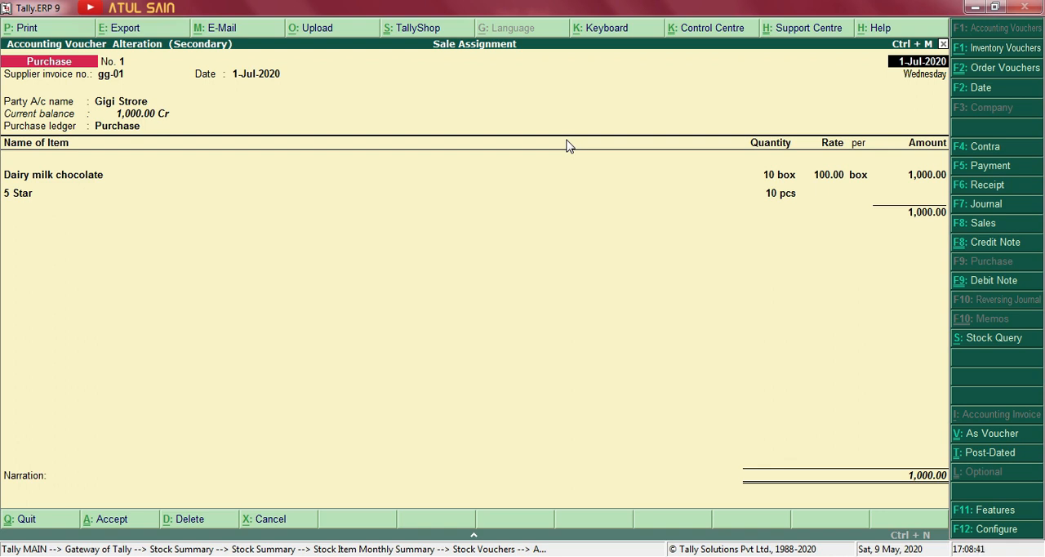
Close the purchase voucher and the stock reports and return to the Gateway of Tally.
{"action": "key", "text": "Escape"}
{"action": "key", "text": "Return"}
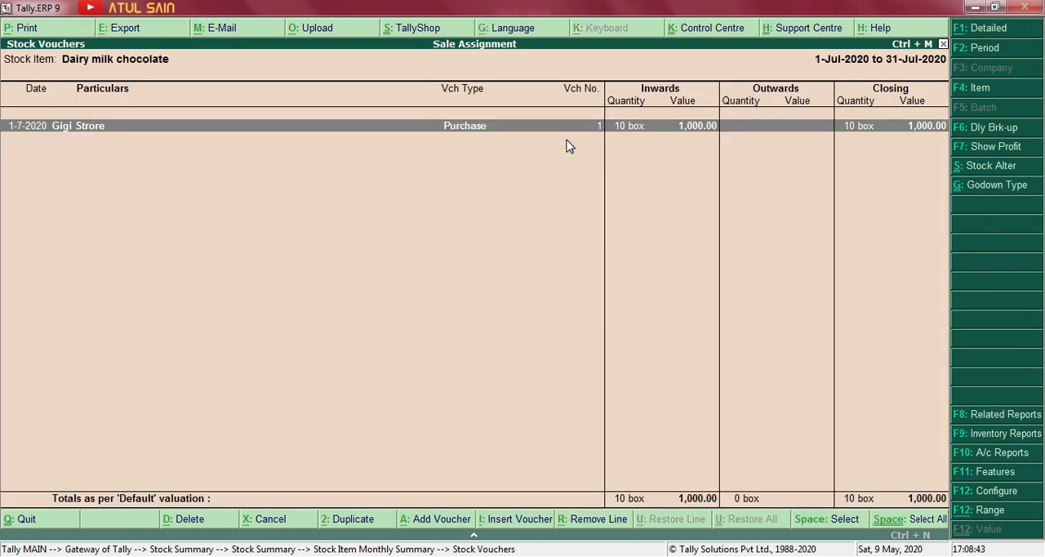
{"action": "key", "text": "Escape"}
{"action": "key", "text": "Escape"}
{"action": "key", "text": "Escape"}
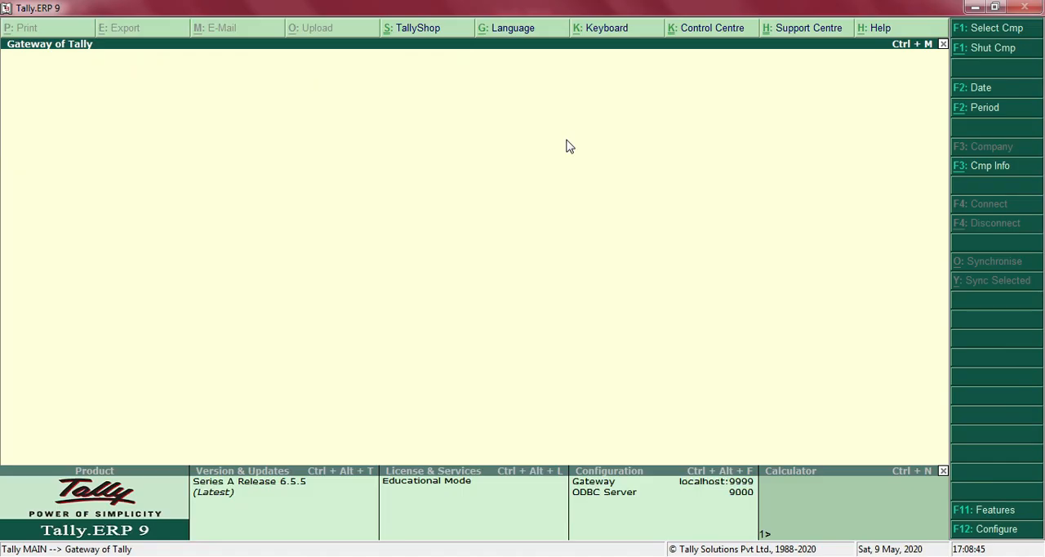
{"action": "key", "text": "Escape"}
{"action": "key", "text": "Escape"}
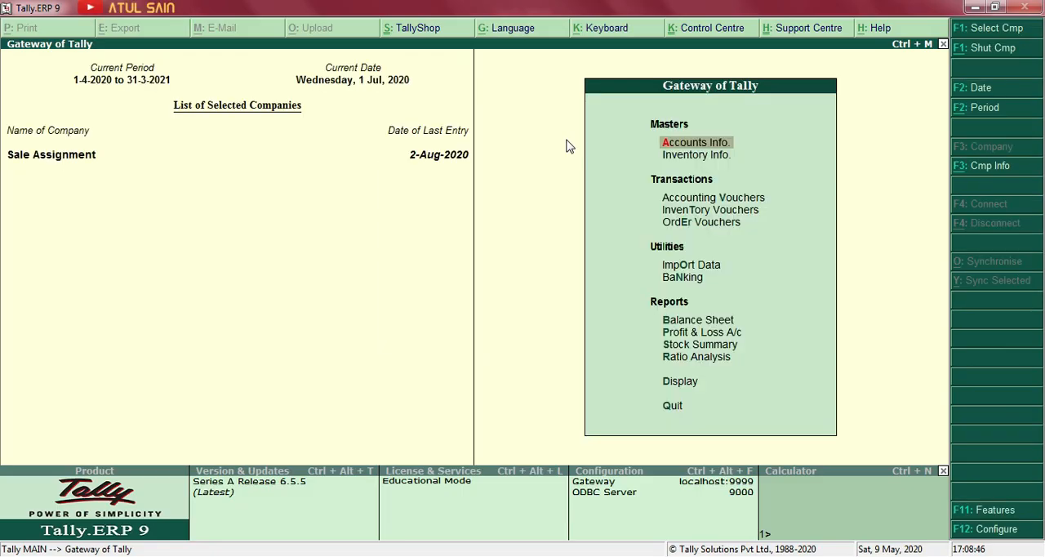
Switch to the Day 8 Word document and read transaction 2, the Mehta Tech pendrive purchase with its buy-one-get-one-free scheme.
{"action": "key", "text": "alt+Tab"}
{"action": "key", "text": "alt+Tab"}
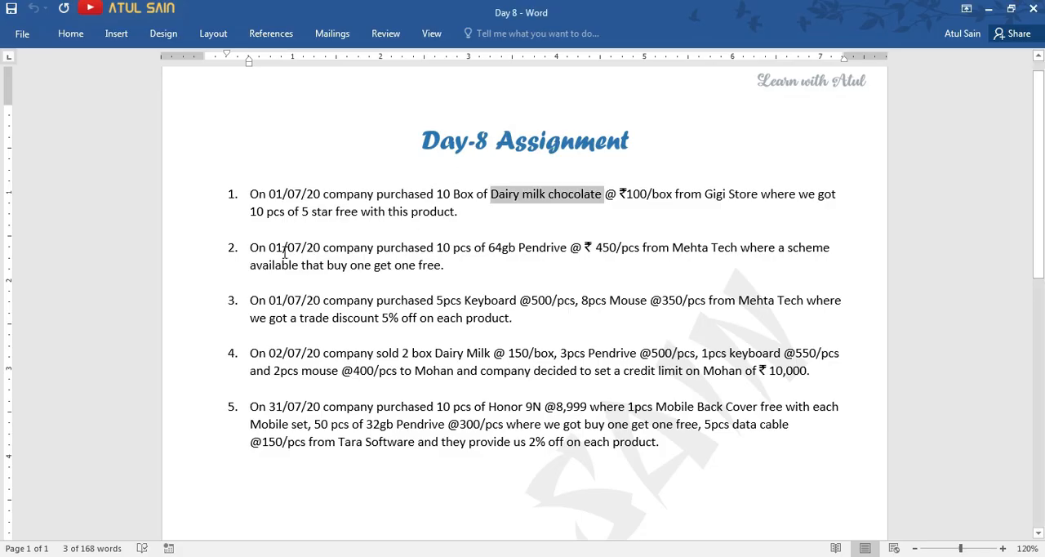
{"action": "left_click", "coordinate": [248, 246]}
{"action": "left_click_drag", "start_coordinate": [255, 247], "coordinate": [517, 249]}
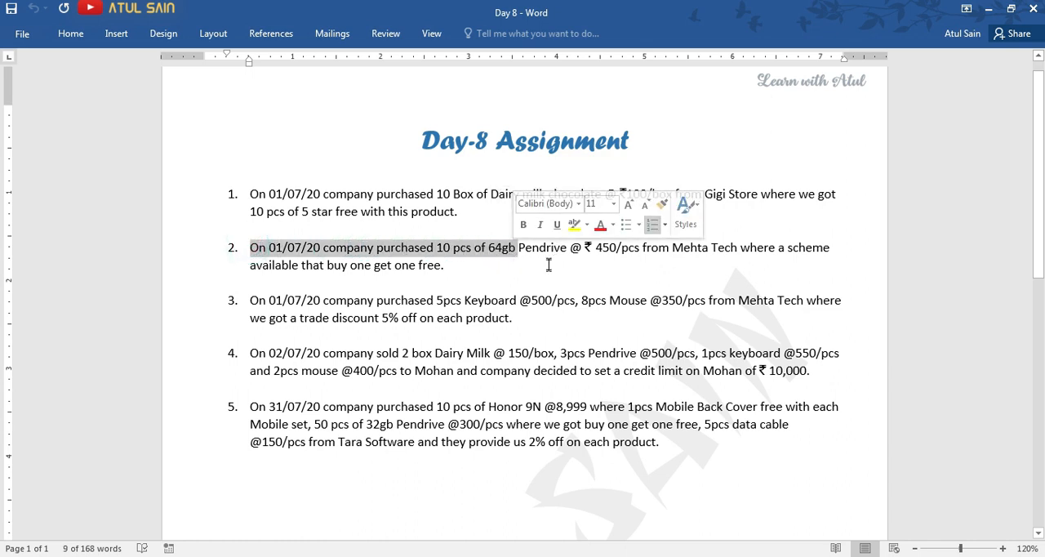
{"action": "left_click", "coordinate": [486, 272]}
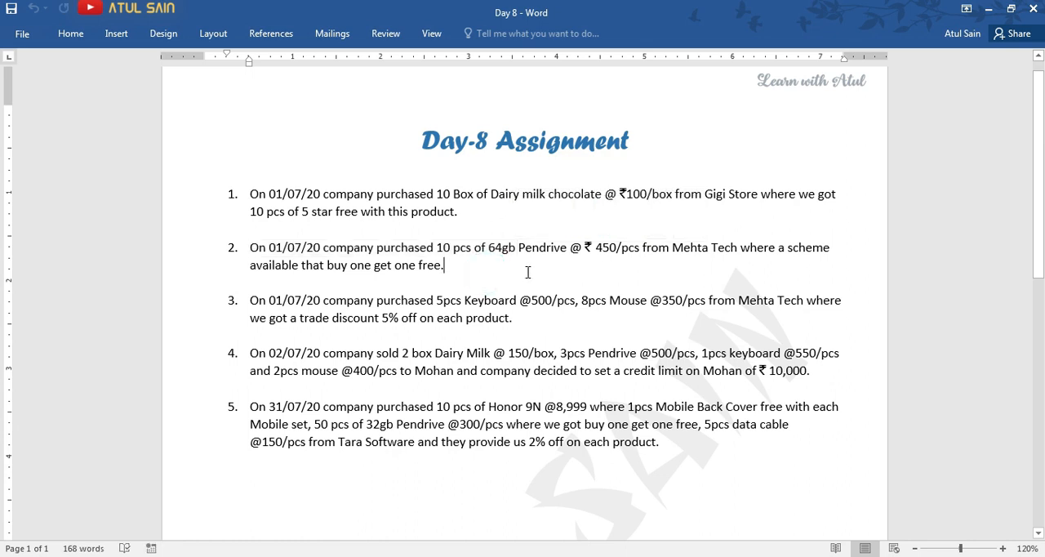
{"action": "left_click_drag", "start_coordinate": [673, 247], "coordinate": [829, 247]}
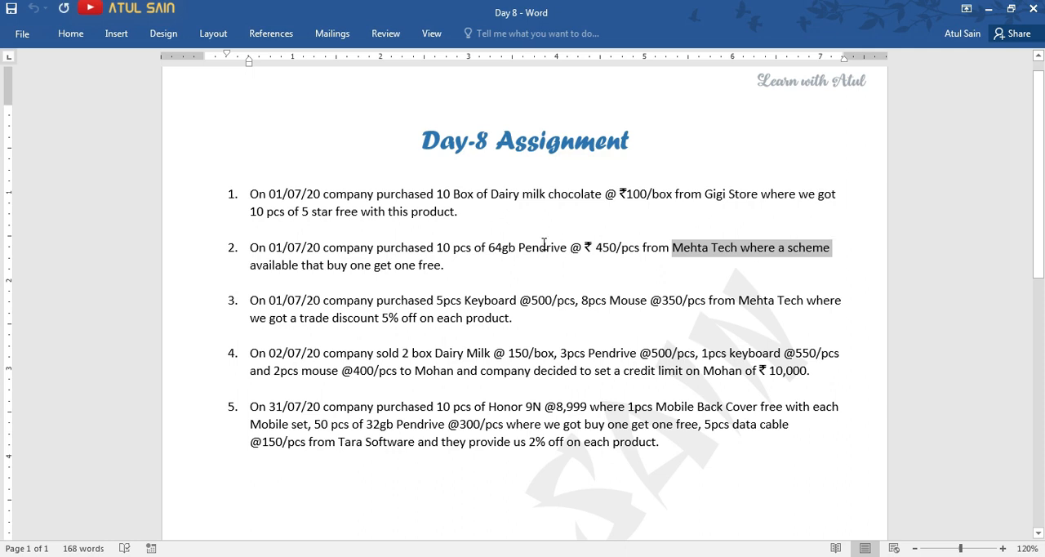
{"action": "left_click_drag", "start_coordinate": [262, 266], "coordinate": [447, 268]}
{"action": "left_click", "coordinate": [448, 268]}
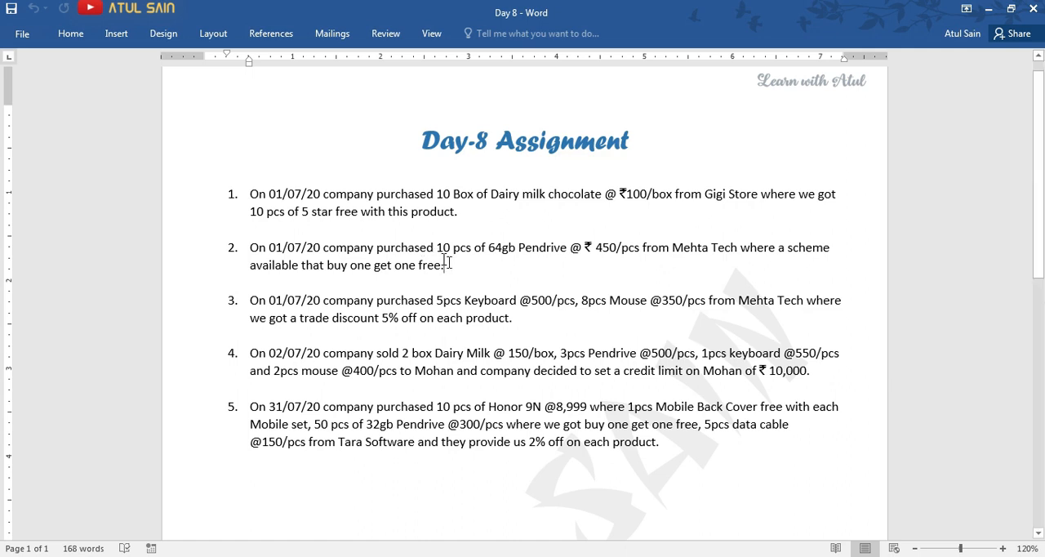
{"action": "left_click_drag", "start_coordinate": [452, 248], "coordinate": [377, 248]}
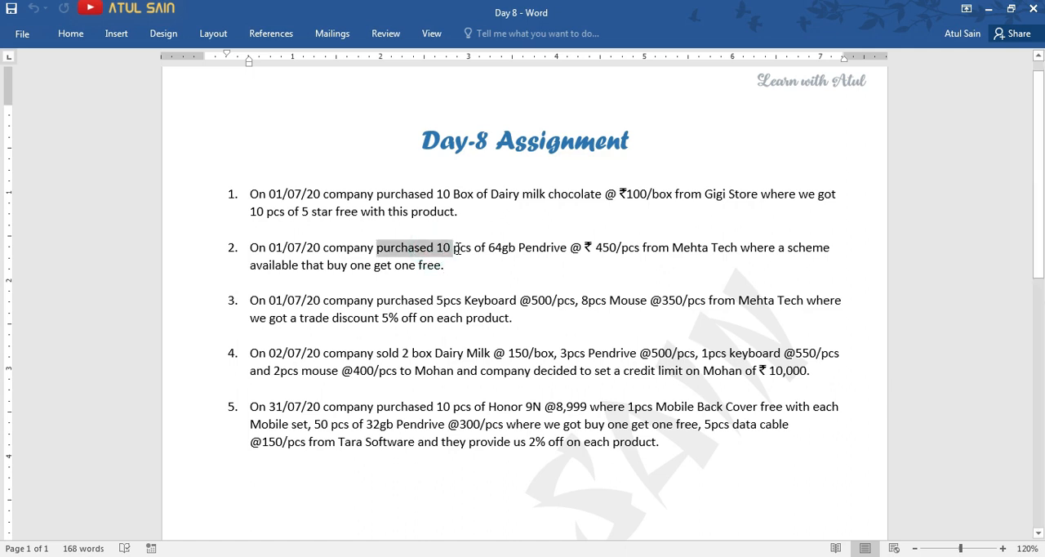
{"action": "left_click", "coordinate": [462, 248]}
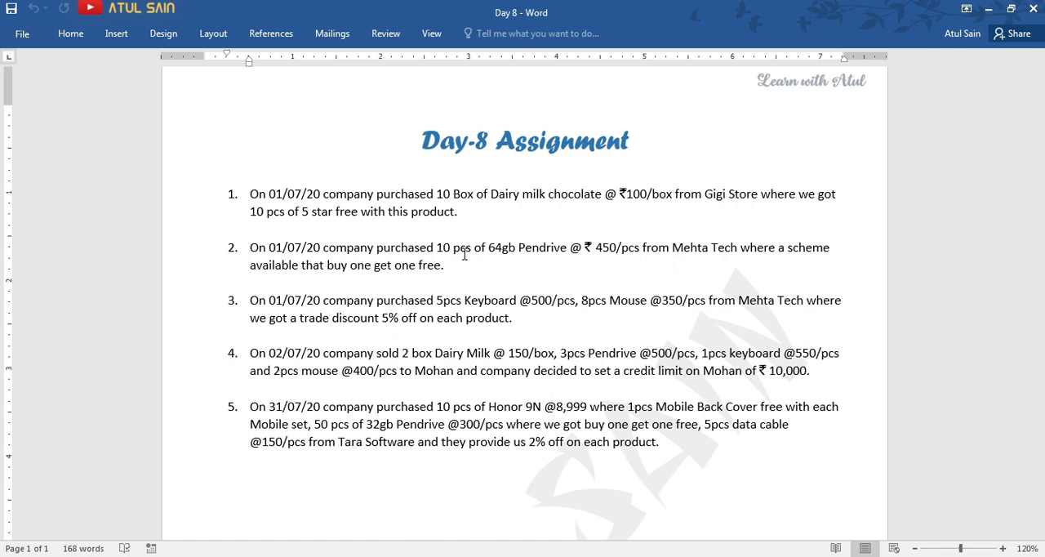
Step the topic slides back to Actual & Billed quantity Column and switch to Tally.
{"action": "key", "text": "alt+Tab"}
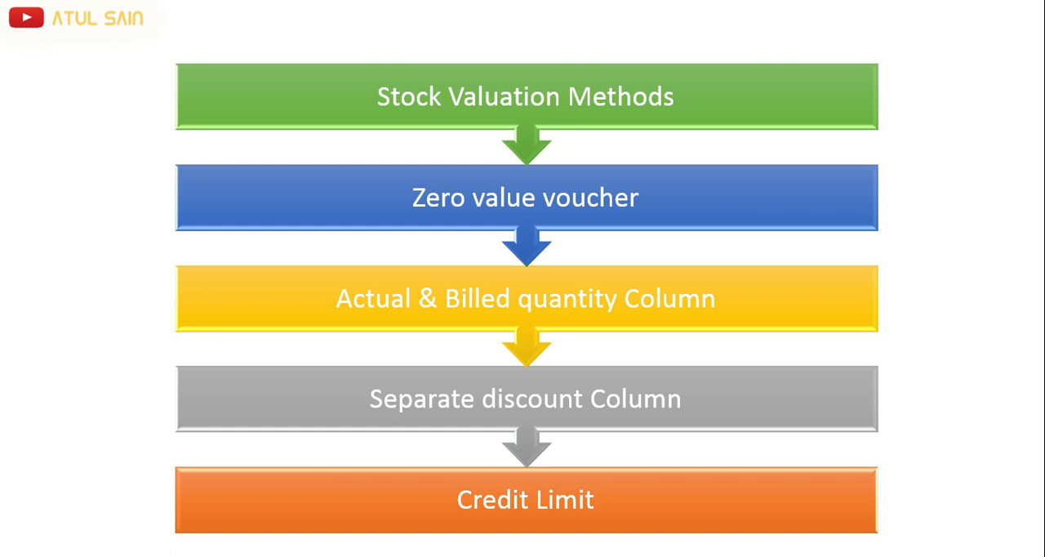
{"action": "key", "text": "Left"}
{"action": "key", "text": "Left"}
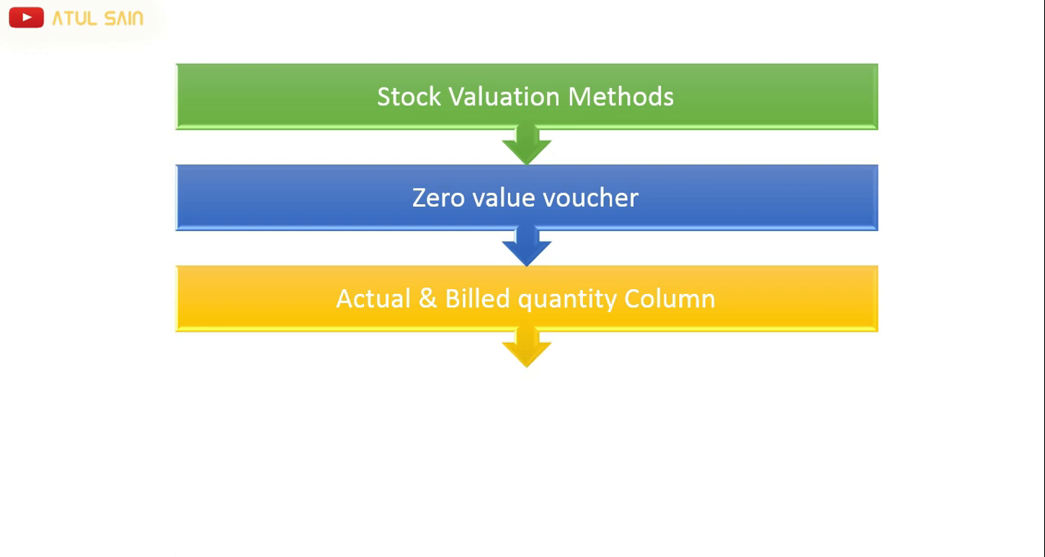
{"action": "key", "text": "alt+Tab"}
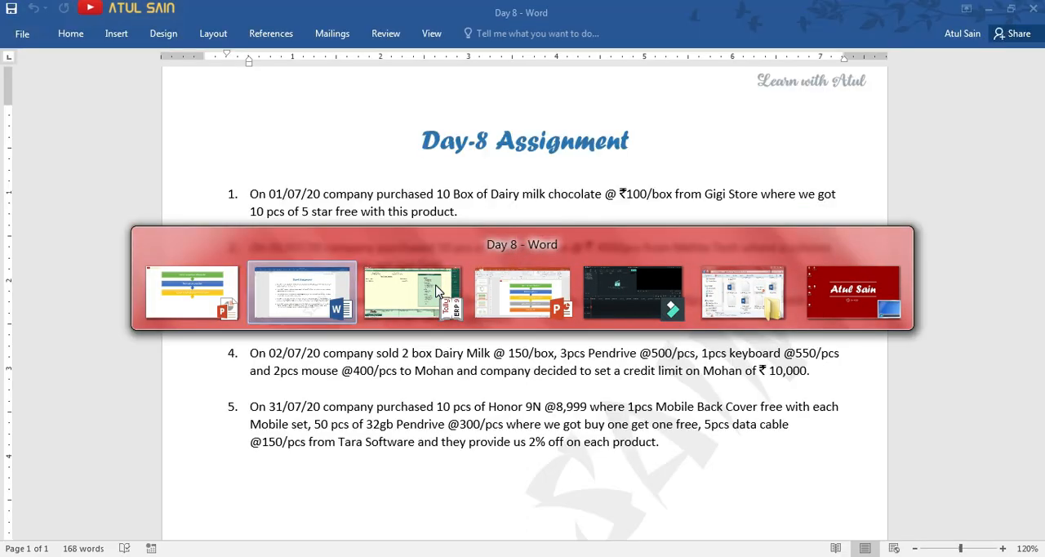
{"action": "left_click", "coordinate": [437, 291]}
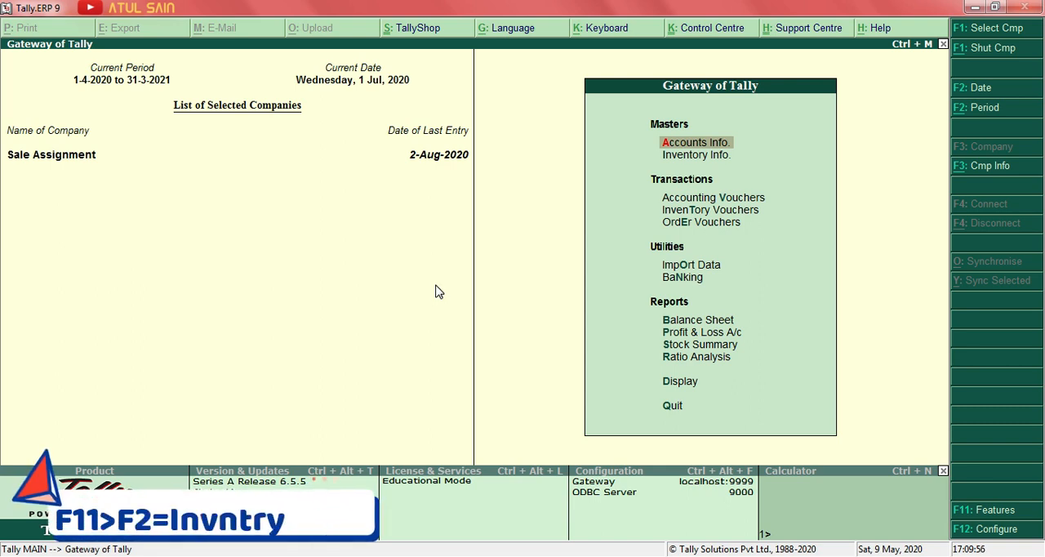
Enable separate actual and billed quantity columns in the company's inventory features and save.
{"action": "key", "text": "F11"}
{"action": "key", "text": "F2"}
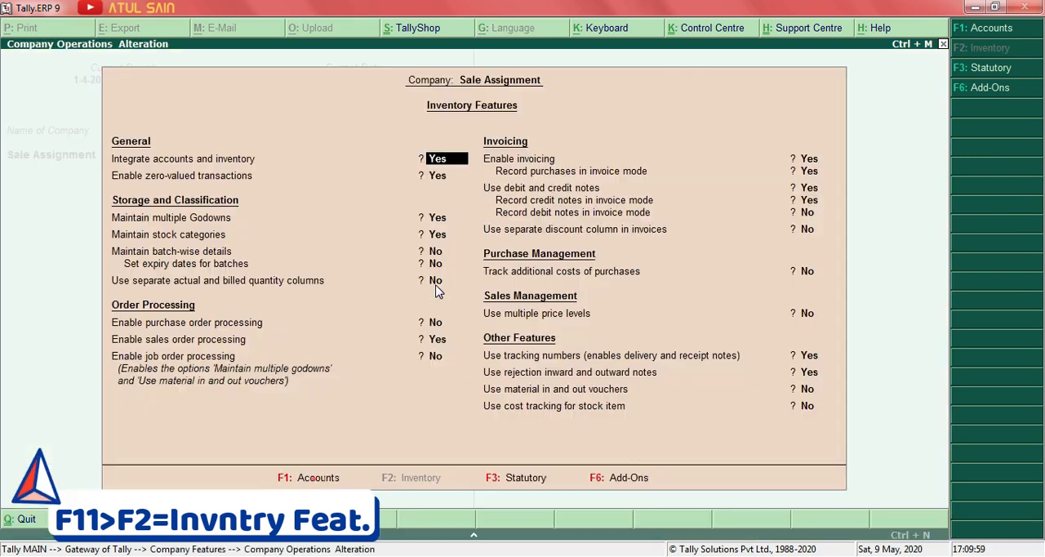
{"action": "key", "text": "Return"}
{"action": "key", "text": "Return"}
{"action": "key", "text": "Return"}
{"action": "key", "text": "Return"}
{"action": "key", "text": "Return"}
{"action": "key", "text": "Return"}
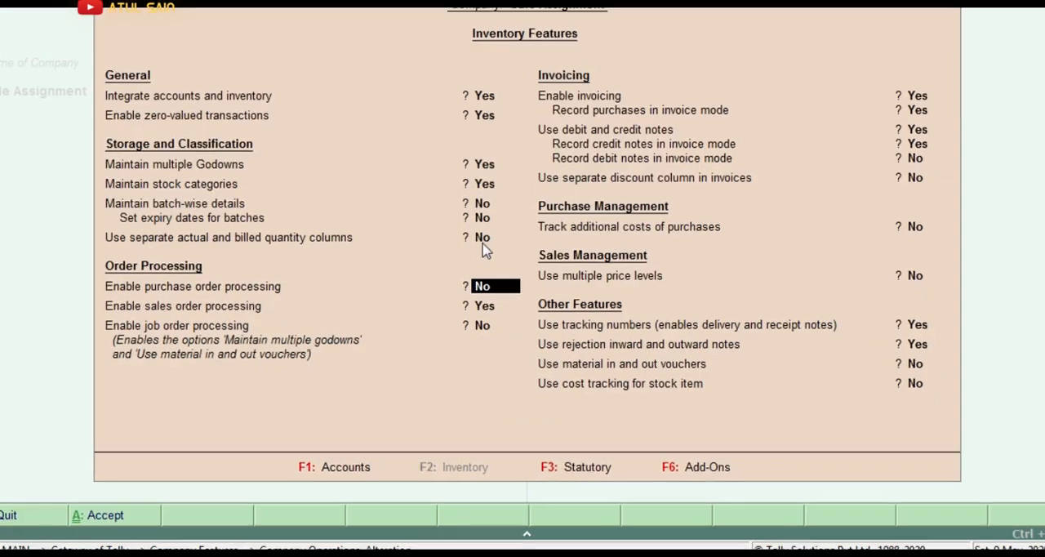
{"action": "key", "text": "BackSpace"}
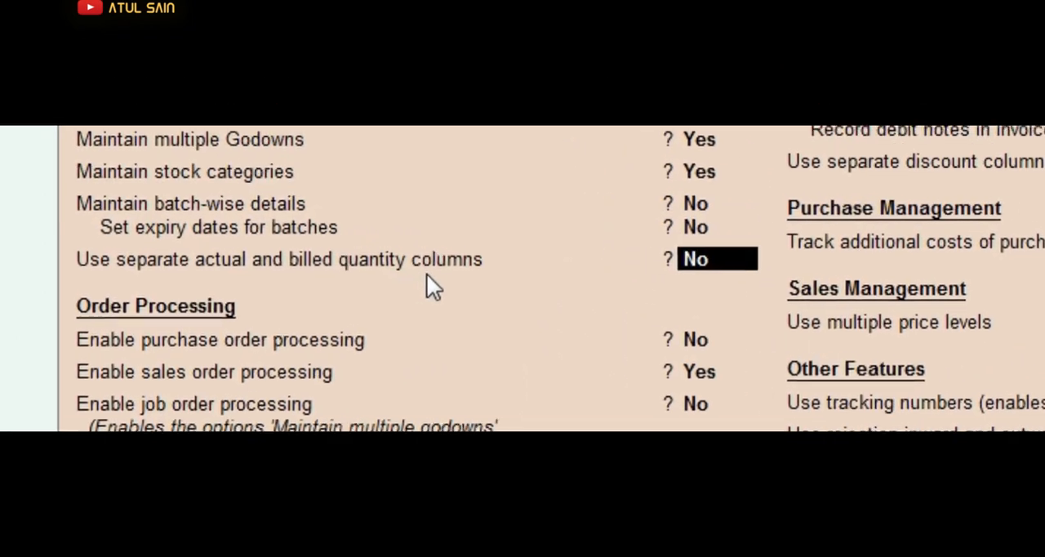
{"action": "type", "text": "y"}
{"action": "key", "text": "Return"}
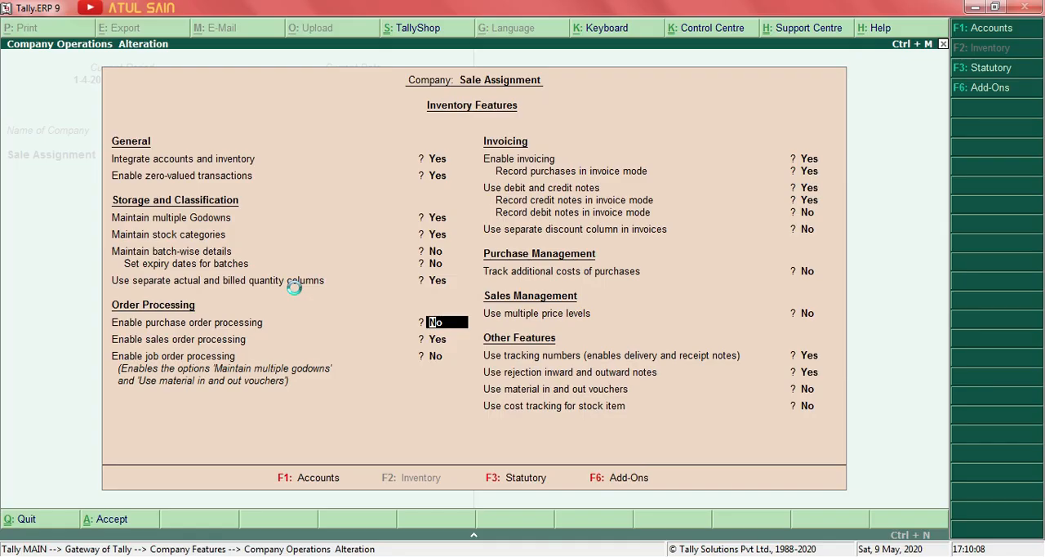
{"action": "key", "text": "ctrl+a"}
{"action": "key", "text": "Escape"}
Open a new purchase voucher from the accounting vouchers and check transaction 2 in the Word document.
{"action": "key", "text": "Down"}
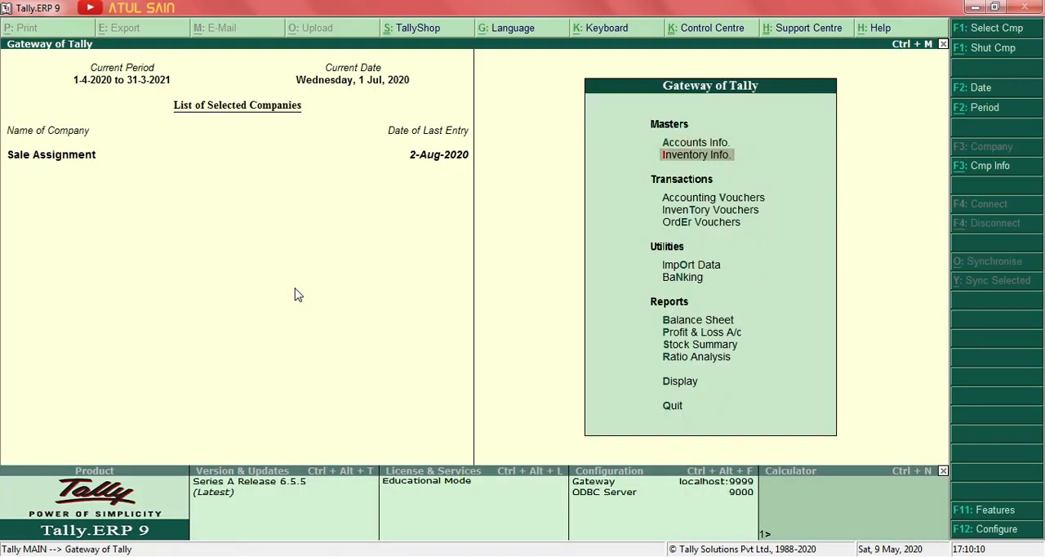
{"action": "key", "text": "Down"}
{"action": "key", "text": "Down"}
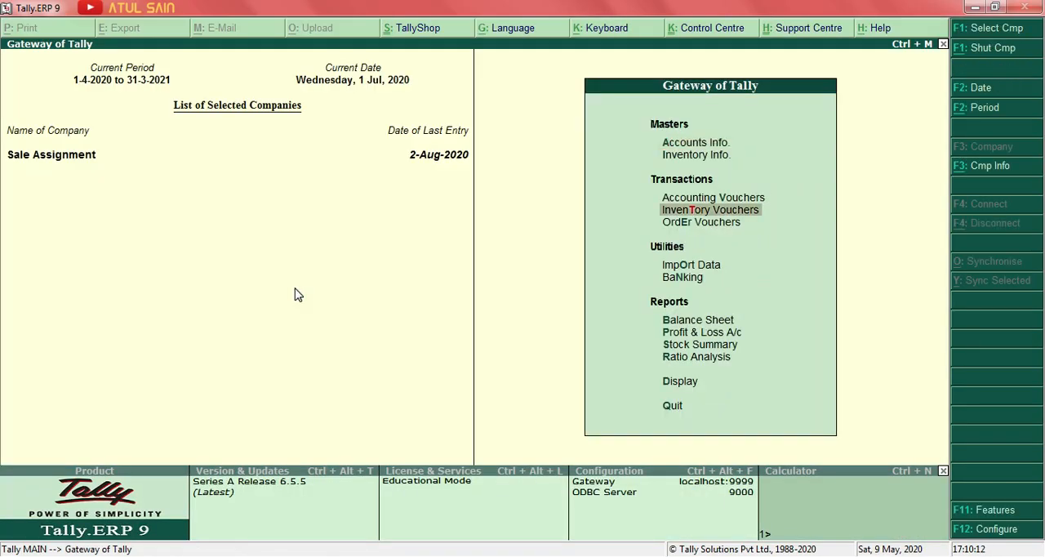
{"action": "key", "text": "Up"}
{"action": "key", "text": "Return"}
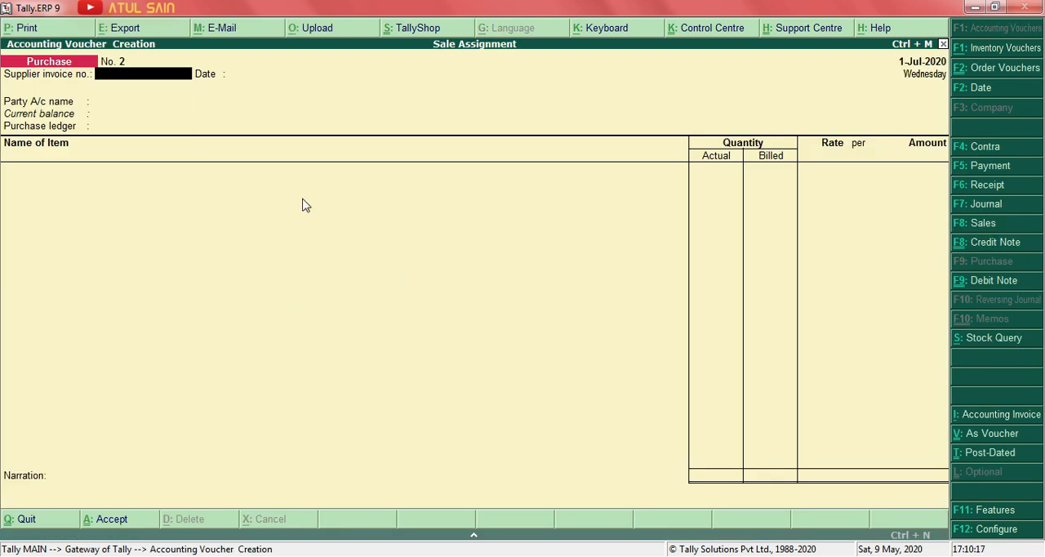
{"action": "key", "text": "alt+Tab"}
{"action": "key", "text": "alt+Tab"}
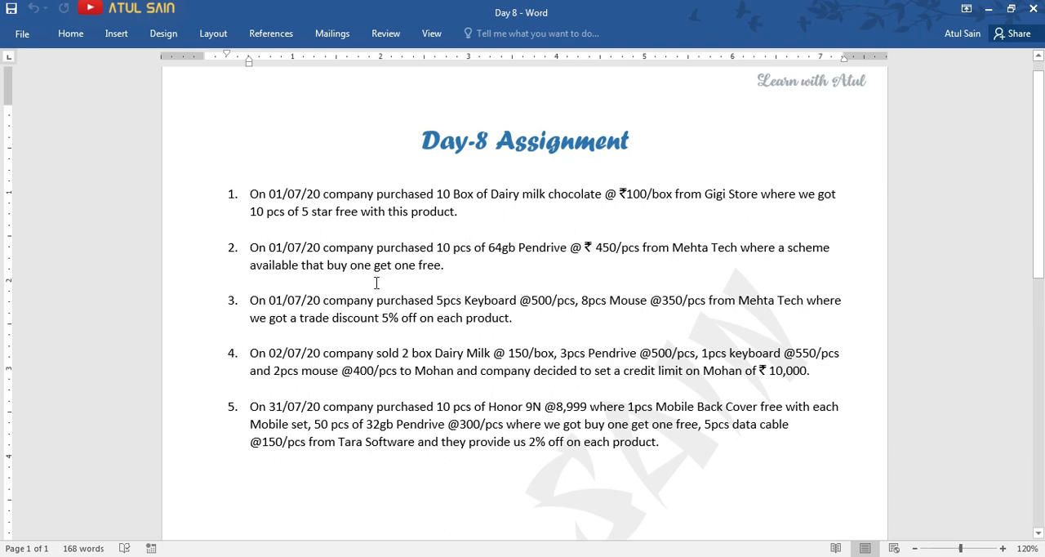
{"action": "key", "text": "alt+Tab"}
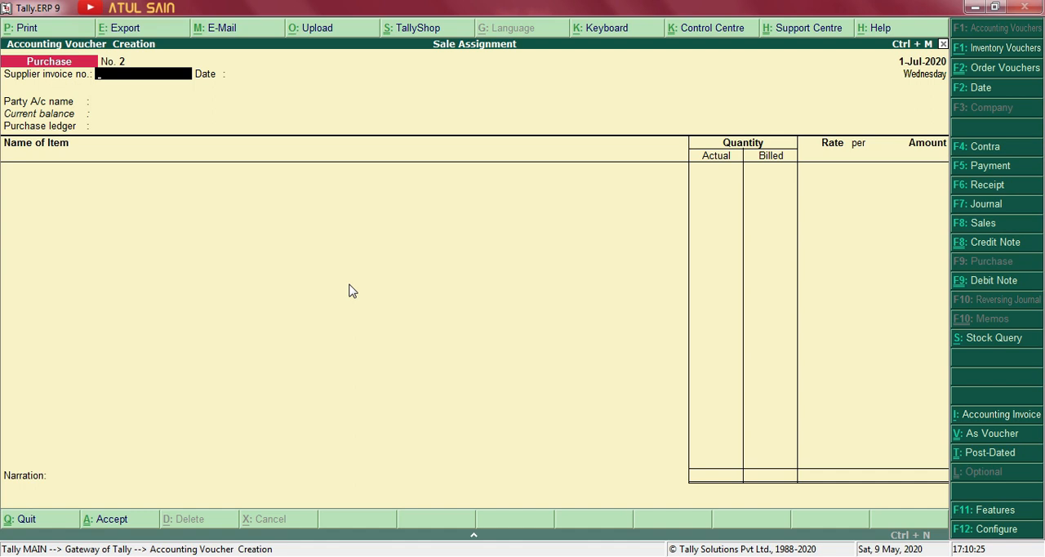
Enter supplier invoice number mh-01 and accept the 1-Jul-2020 date in the purchase voucher.
{"action": "type", "text": "mh-01"}
{"action": "key", "text": "Return"}
{"action": "key", "text": "Return"}
Create the party ledger Mehta Tech under Sundry Creditors with bill-by-bill balances set to Yes.
{"action": "key", "text": "alt+c"}
{"action": "type", "text": "Mega"}
{"action": "key", "text": "BackSpace"}
{"action": "key", "text": "BackSpace"}
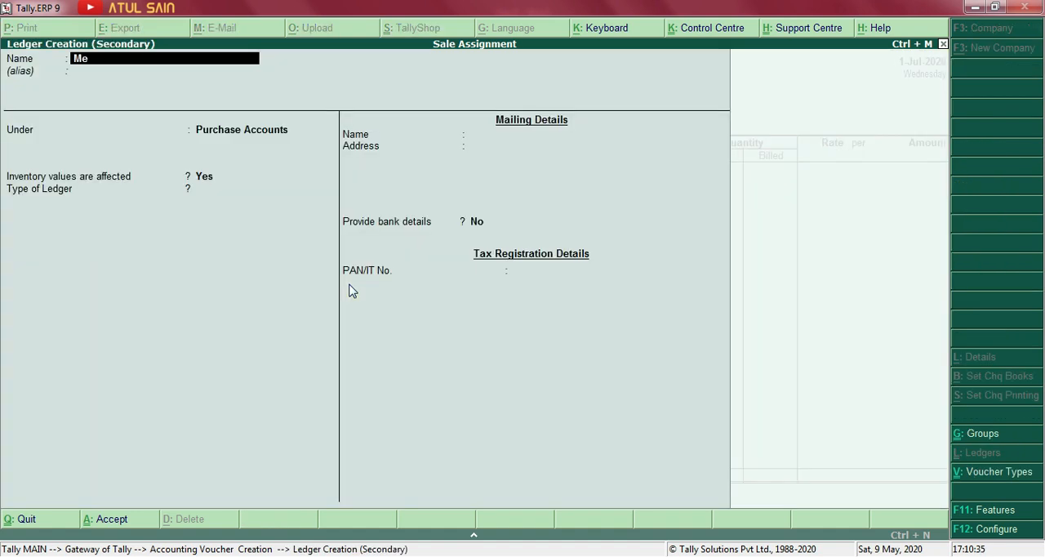
{"action": "type", "text": "hta tech"}
{"action": "key", "text": "Return"}
{"action": "key", "text": "Return"}
{"action": "type", "text": "Sun"}
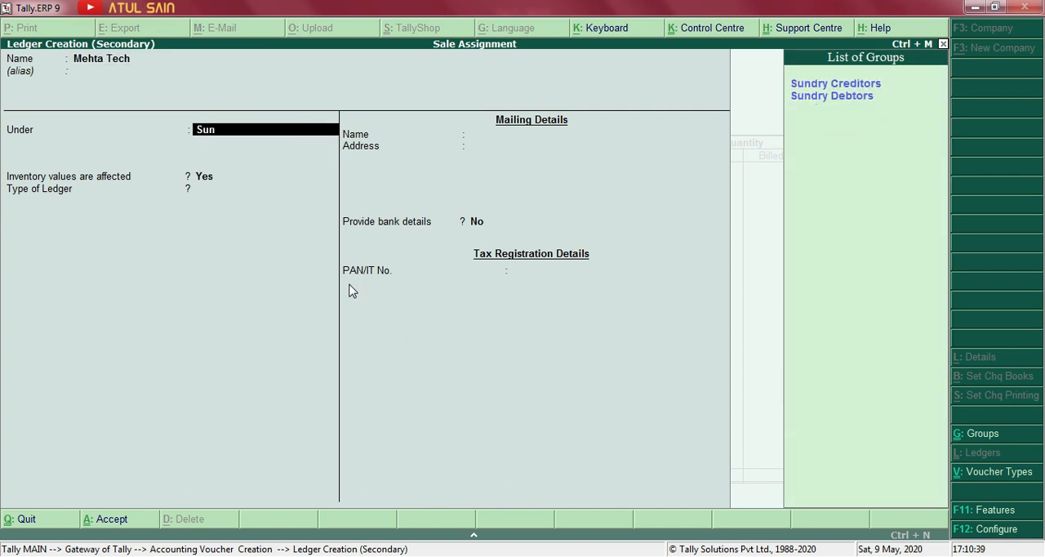
{"action": "key", "text": "Return"}
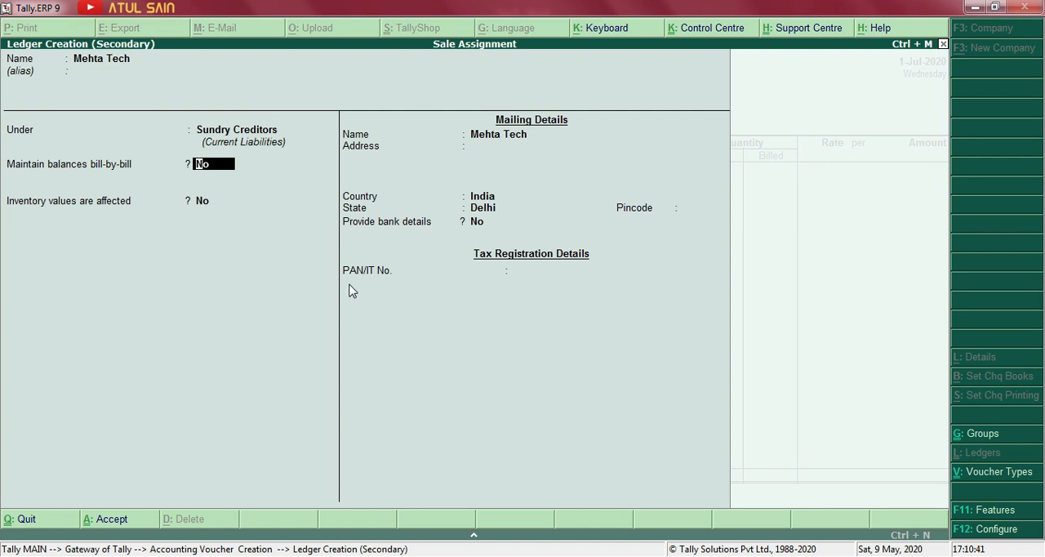
{"action": "type", "text": "y"}
{"action": "key", "text": "Return"}
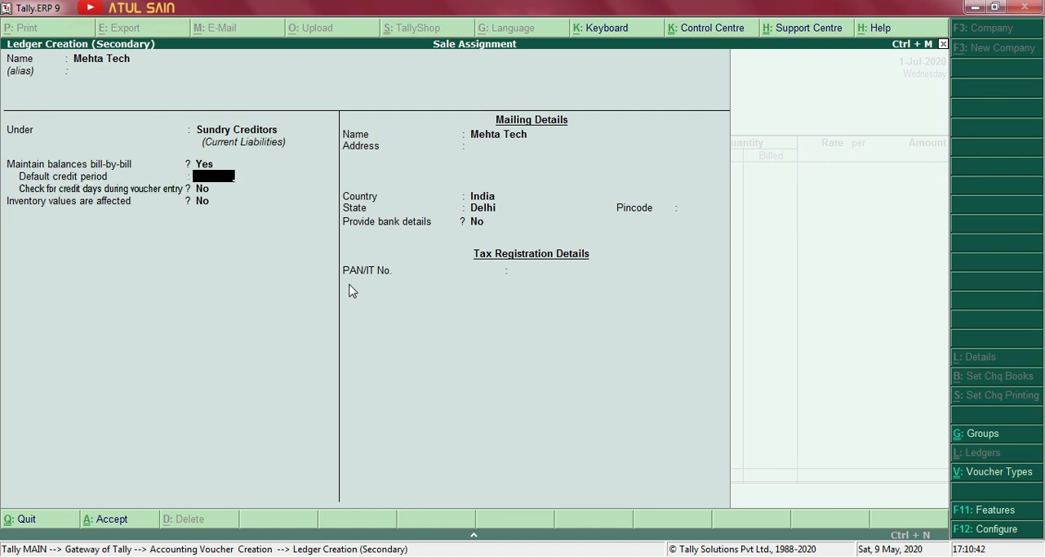
{"action": "key", "text": "ctrl+a"}
Accept Mehta Tech's party details without a receipt note and confirm the voucher's purchase ledger.
{"action": "key", "text": "Return"}
{"action": "key", "text": "Return"}
{"action": "key", "text": "Return"}
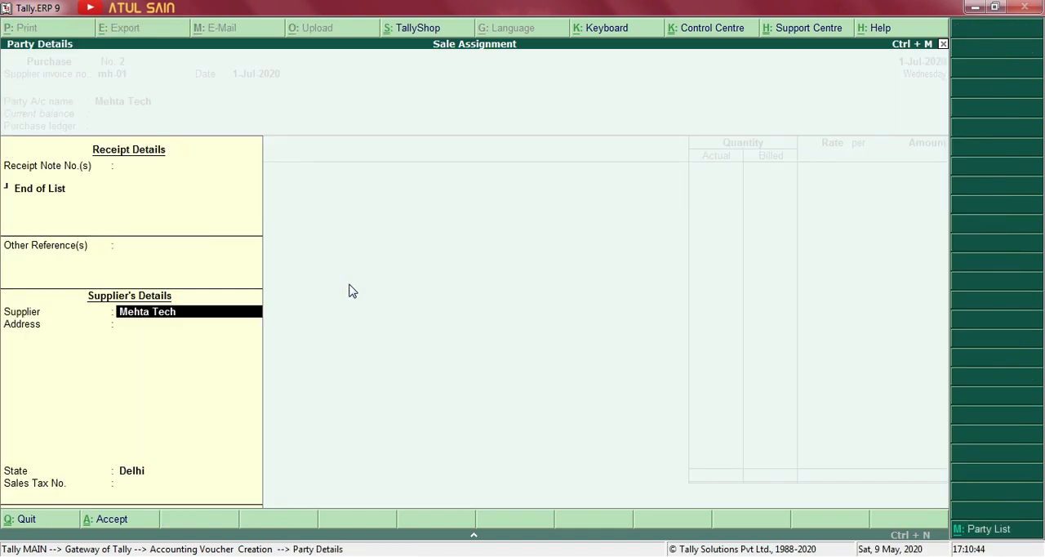
{"action": "key", "text": "ctrl+a"}
{"action": "key", "text": "Return"}
Check the item in the Word document and start a stock item named Pendrive 64gb under Primary with category Not Applicable.
{"action": "key", "text": "alt+Tab"}
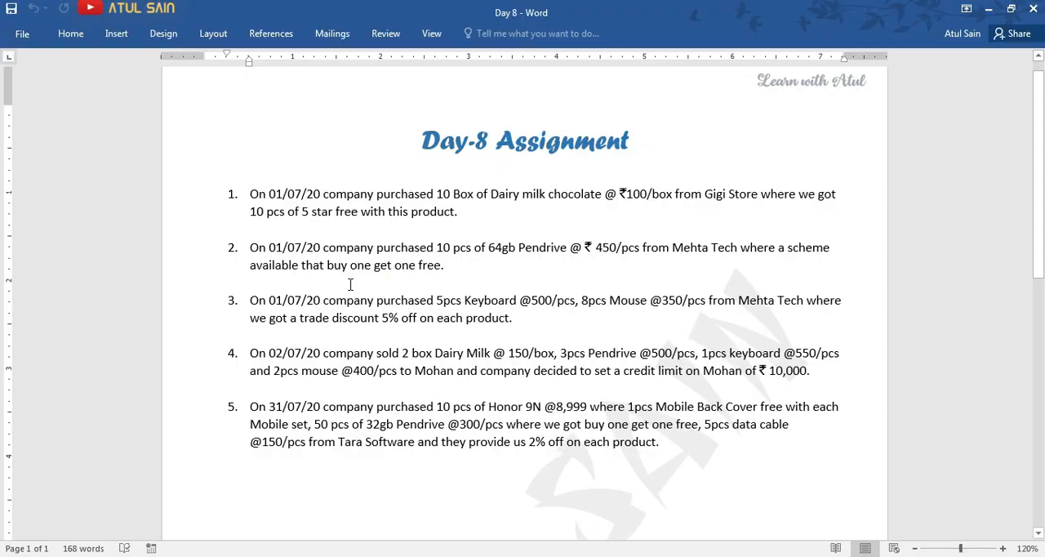
{"action": "key", "text": "alt+Tab"}
{"action": "key", "text": "alt+c"}
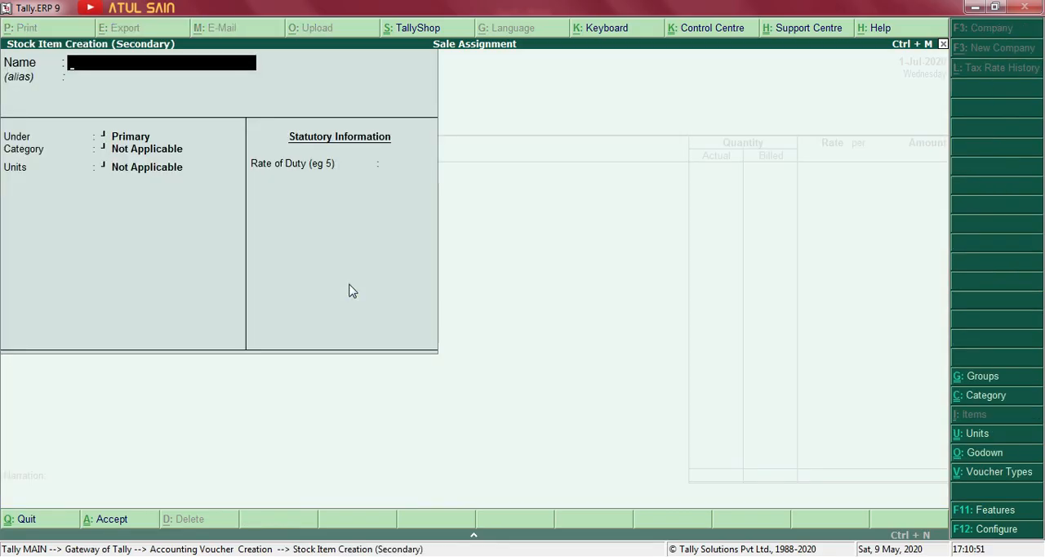
{"action": "type", "text": "Pendrive"}
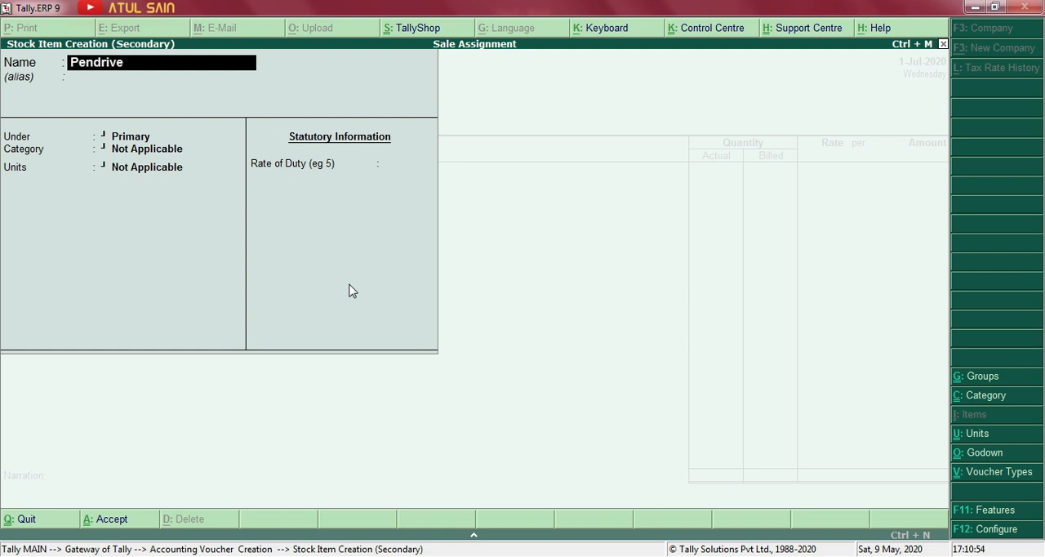
{"action": "type", "text": " 64gb"}
{"action": "key", "text": "Return"}
{"action": "key", "text": "Return"}
{"action": "key", "text": "Return"}
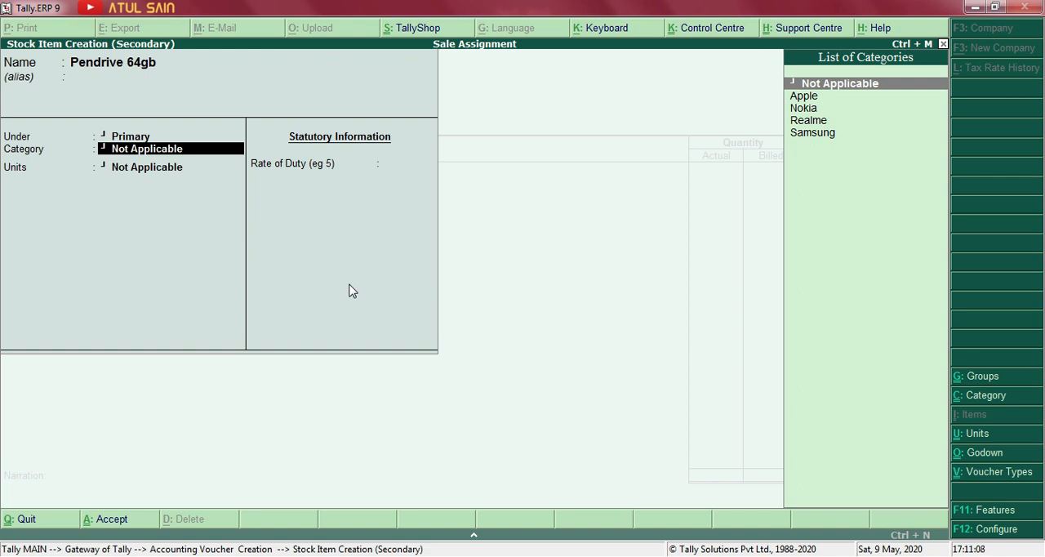
{"action": "key", "text": "Return"}
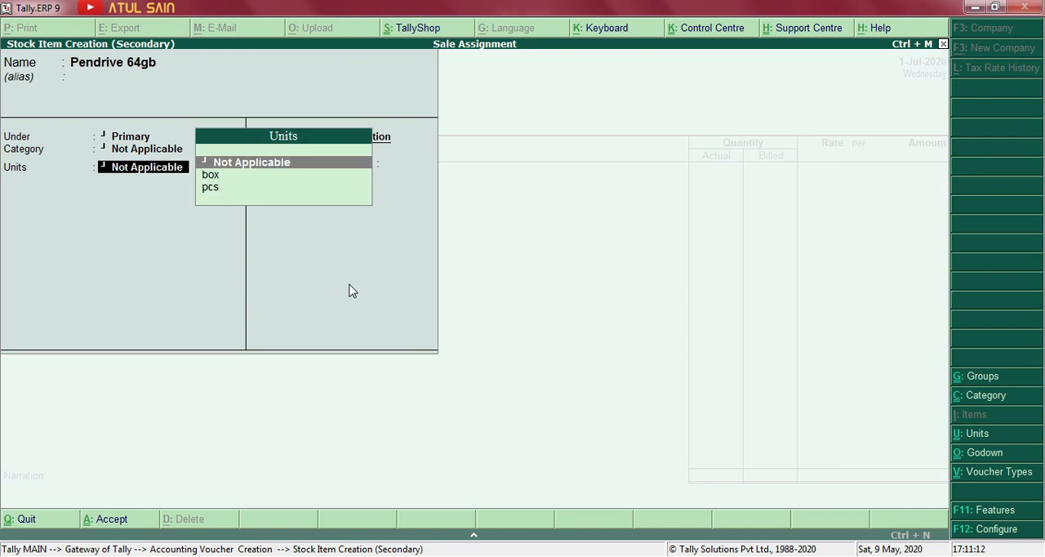
Set Pendrive 64gb's unit to pcs and save the stock item.
{"action": "key", "text": "alt+Tab"}
{"action": "key", "text": "alt+Tab"}
{"action": "key", "text": "Down"}
{"action": "key", "text": "Down"}
{"action": "key", "text": "Return"}
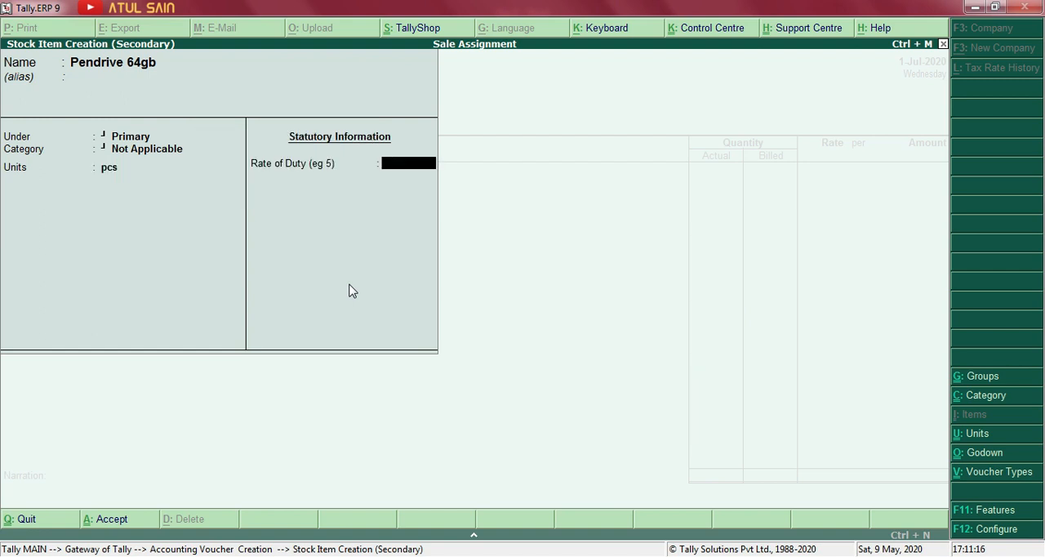
{"action": "key", "text": "ctrl+a"}
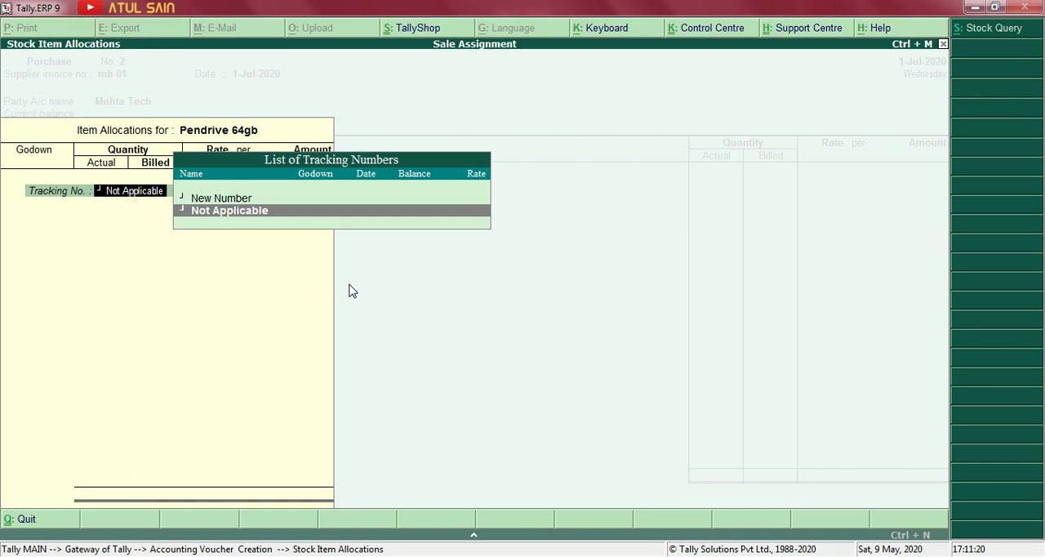
Allocate Pendrive 64gb to the JLN Road godown with tracking number Not Applicable.
{"action": "key", "text": "Return"}
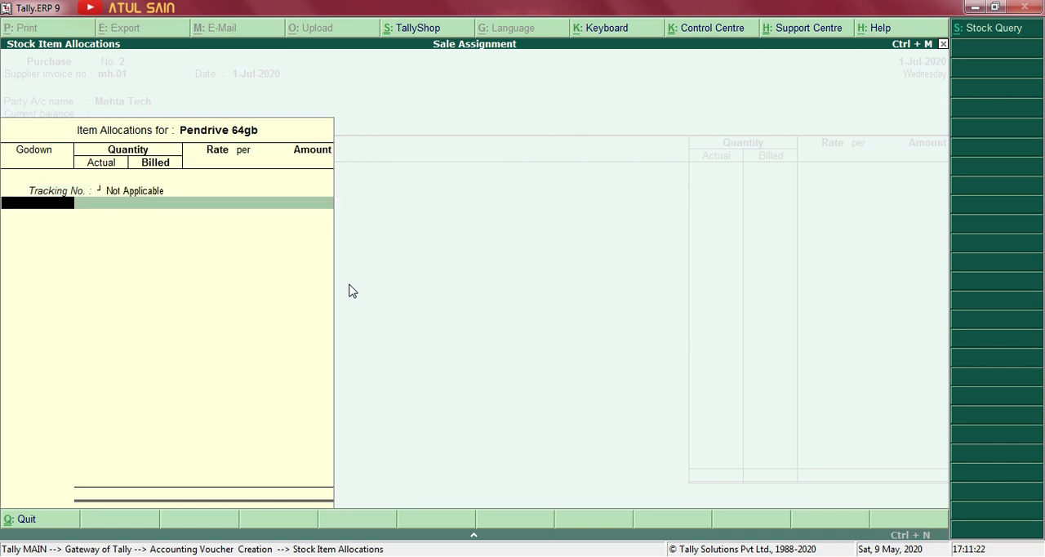
{"action": "type", "text": "Jl"}
{"action": "key", "text": "Return"}
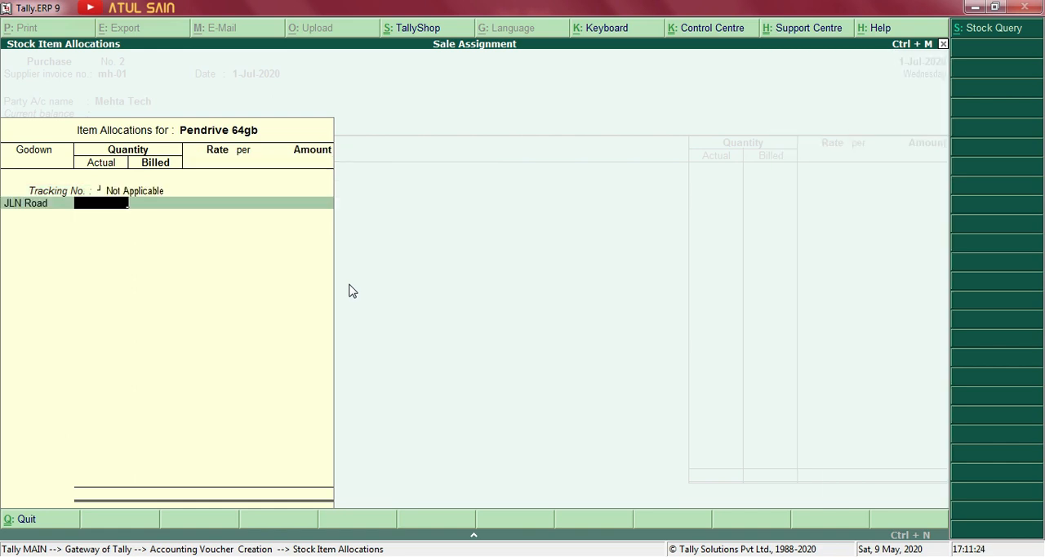
Go back to the purchase voucher to examine the Actual and Billed quantity columns, and return to the Pendrive 64gb allocation at JLN Road.
{"action": "key", "text": "BackSpace"}
{"action": "key", "text": "BackSpace"}
{"action": "key", "text": "BackSpace"}
{"action": "key", "text": "BackSpace"}
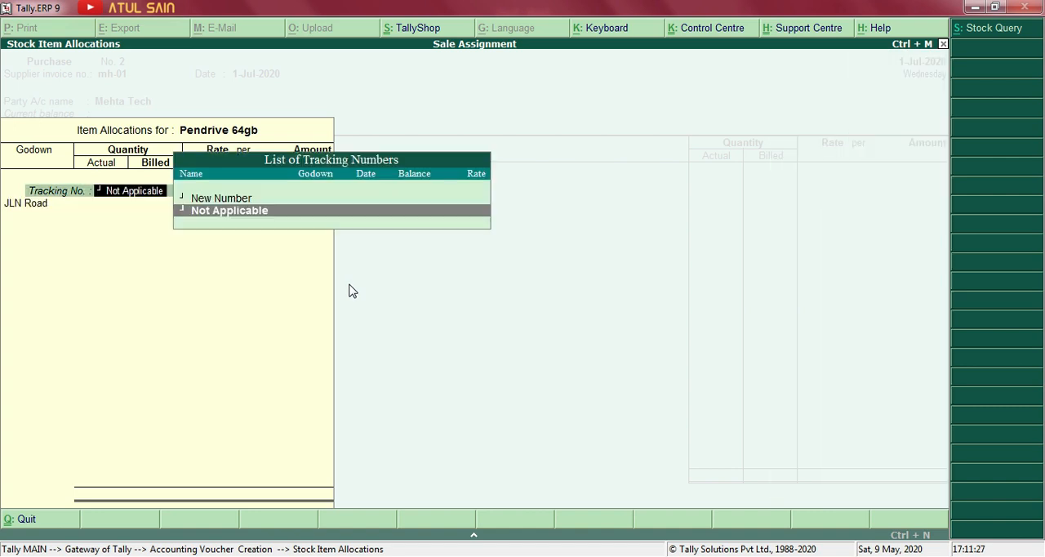
{"action": "key", "text": "BackSpace"}
{"action": "key", "text": "BackSpace"}
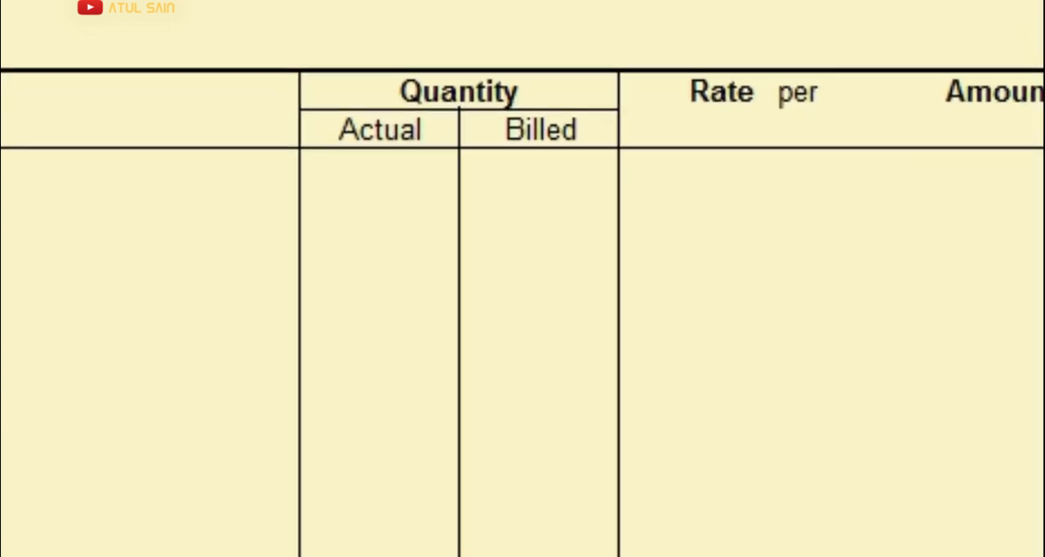
{"action": "key", "text": "Return"}
{"action": "key", "text": "Return"}
{"action": "key", "text": "Return"}
{"action": "key", "text": "Return"}
{"action": "key", "text": "Return"}
{"action": "key", "text": "Return"}
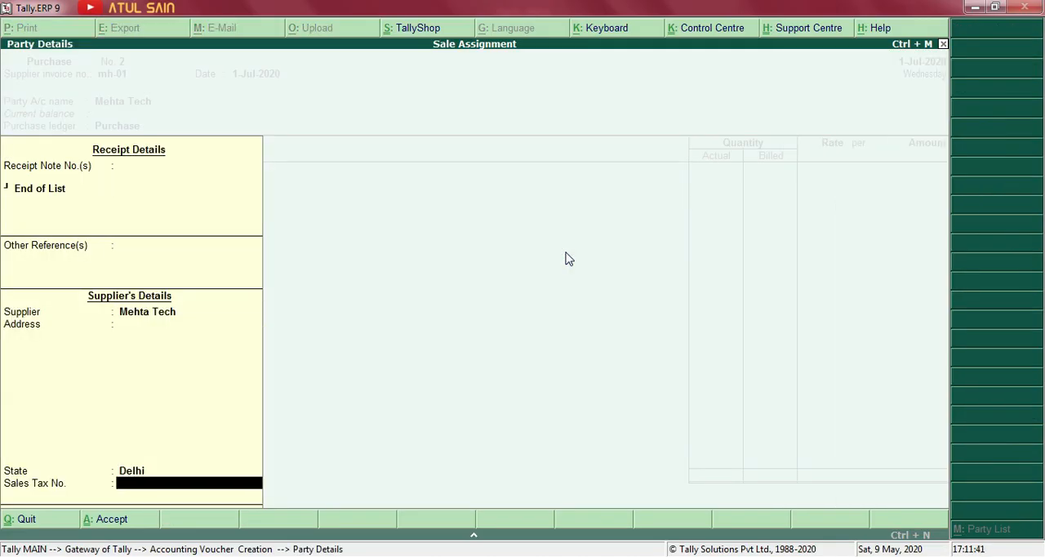
{"action": "key", "text": "Return"}
{"action": "key", "text": "Return"}
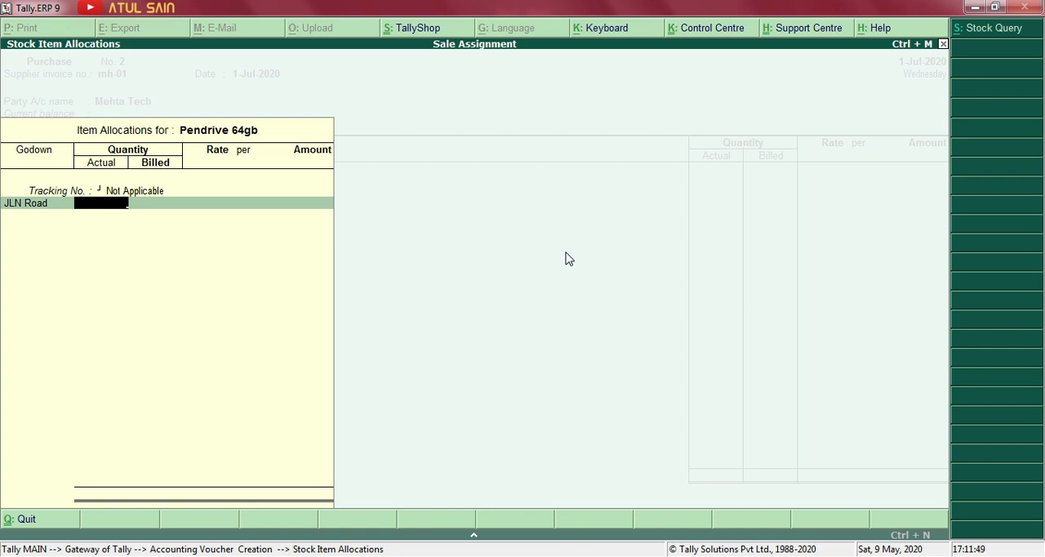
Enter an actual quantity of 20 pcs, a billed quantity of 10 pcs and a rate of 450 for Pendrive 64gb.
{"action": "type", "text": "20"}
{"action": "key", "text": "Return"}
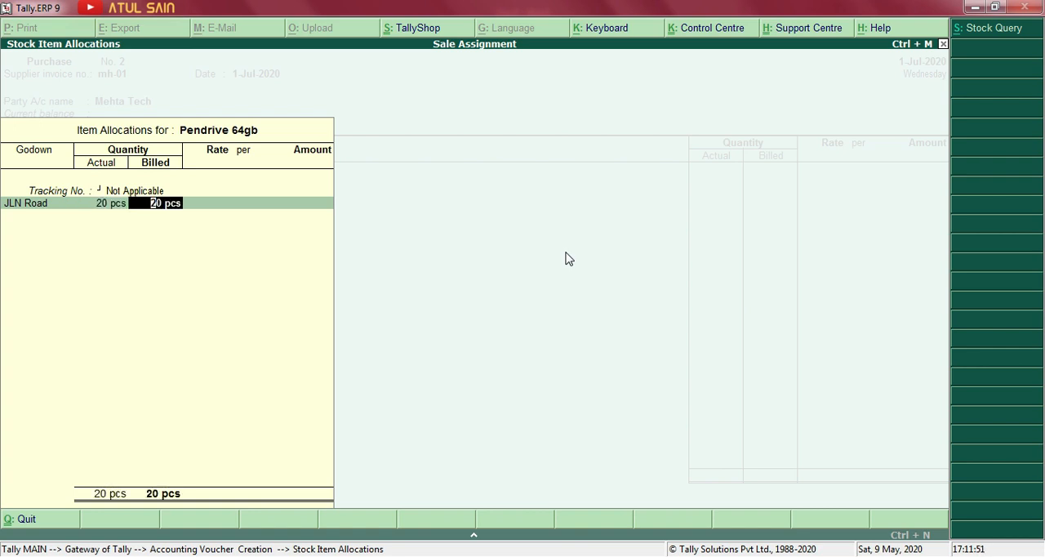
{"action": "type", "text": "10"}
{"action": "key", "text": "Return"}
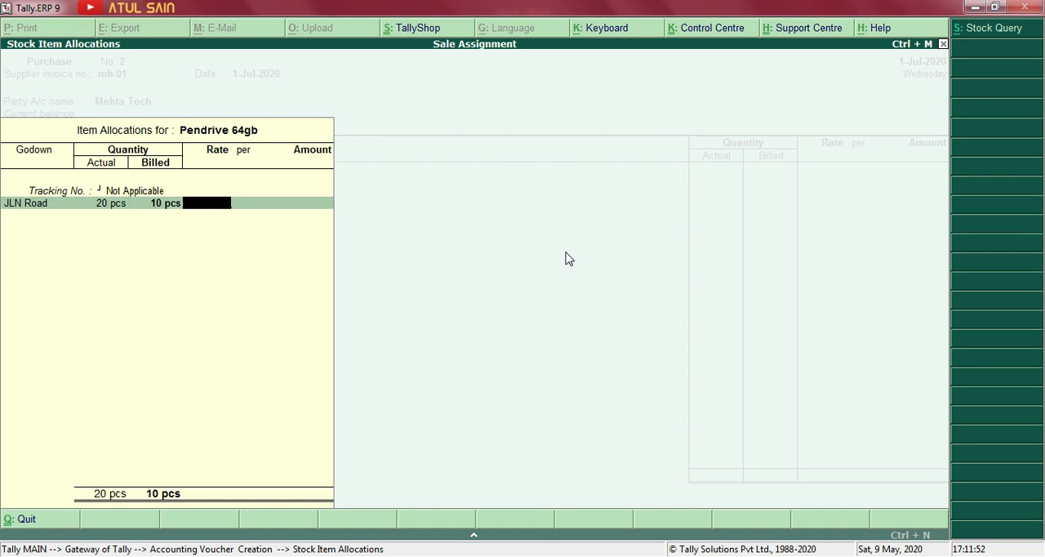
{"action": "key", "text": "BackSpace"}
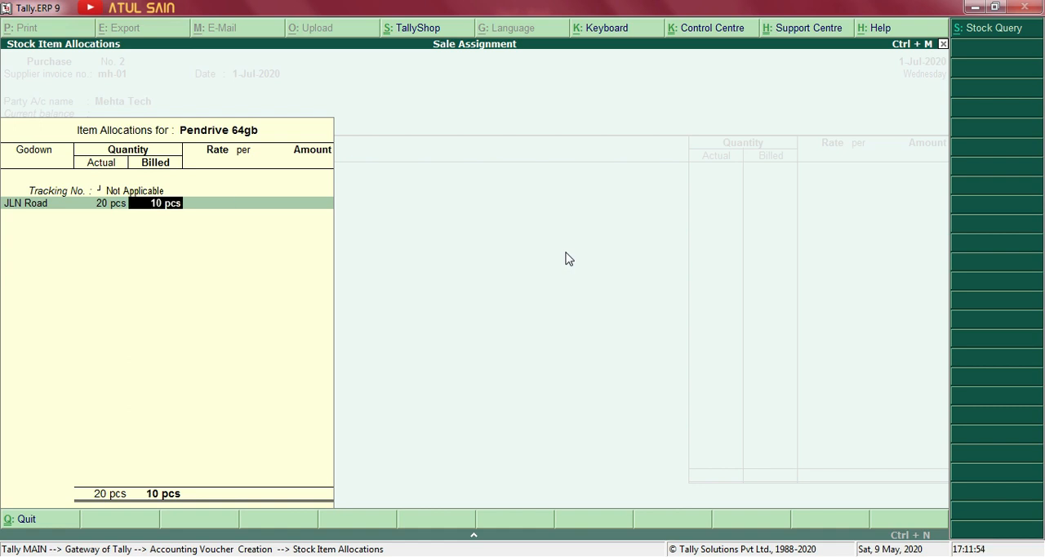
{"action": "key", "text": "Return"}
{"action": "key", "text": "alt+Tab"}
{"action": "key", "text": "alt+Tab"}
{"action": "type", "text": "450"}
{"action": "key", "text": "Return"}
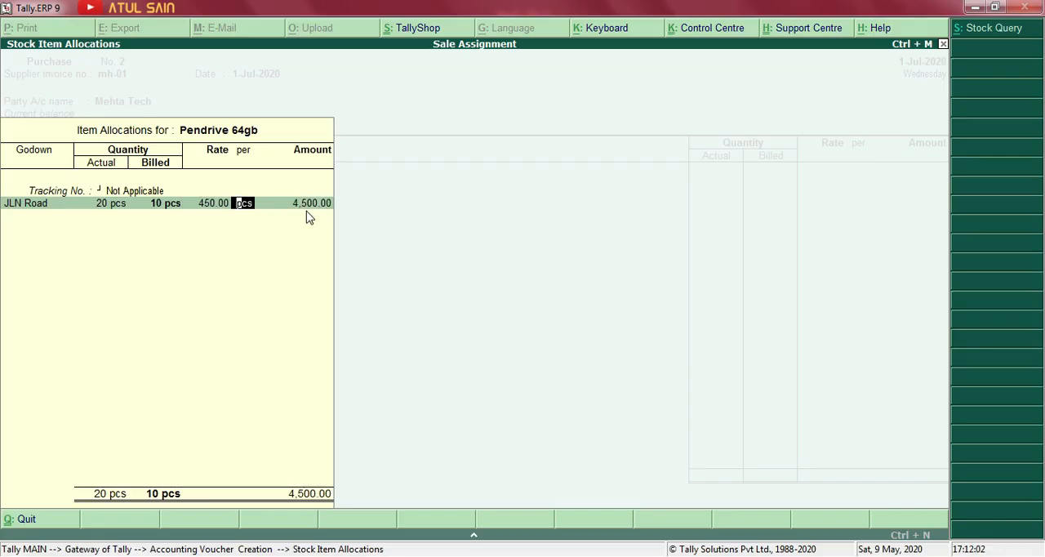
Try billed quantities of 20 and 5 pcs to compare the amounts, and restore the billed quantity to 10 pcs.
{"action": "key", "text": "BackSpace"}
{"action": "key", "text": "BackSpace"}
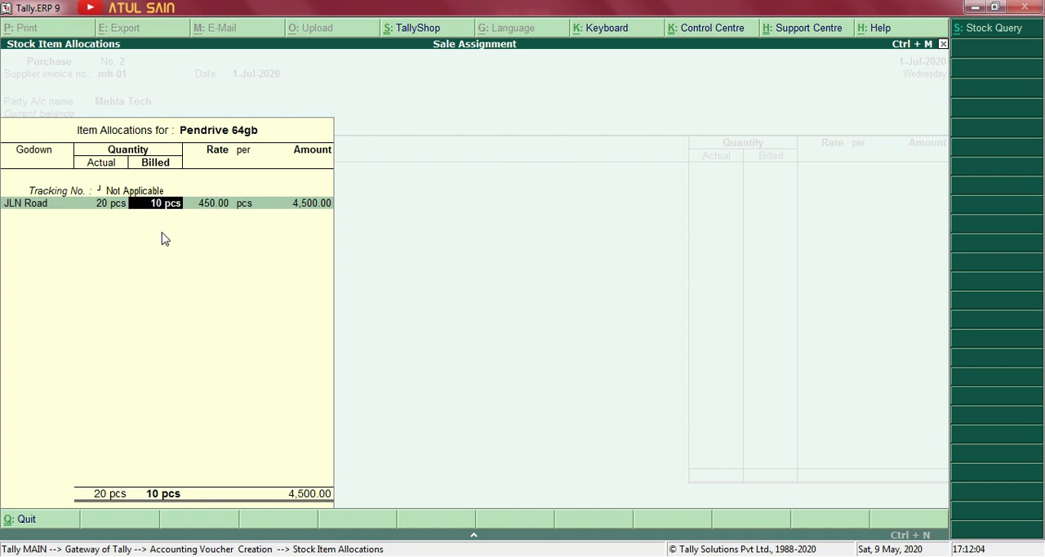
{"action": "type", "text": "20"}
{"action": "key", "text": "Return"}
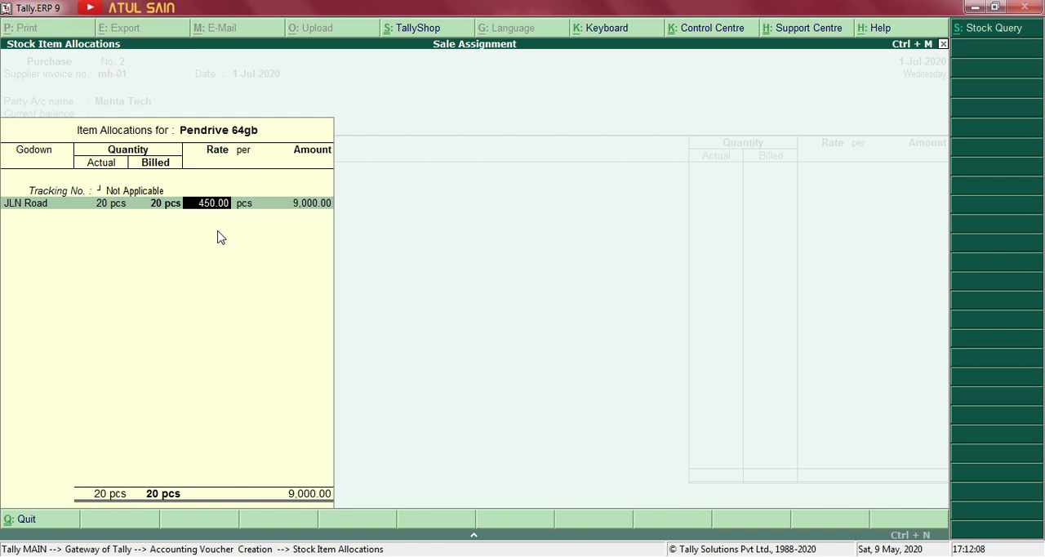
{"action": "key", "text": "BackSpace"}
{"action": "type", "text": "5"}
{"action": "key", "text": "Return"}
{"action": "key", "text": "BackSpace"}
{"action": "type", "text": "10"}
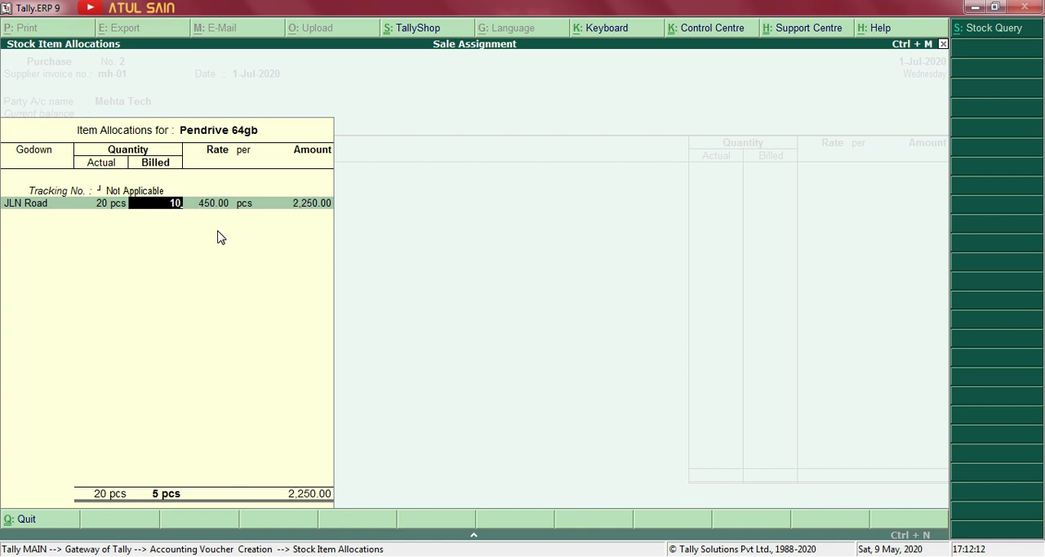
{"action": "key", "text": "Return"}
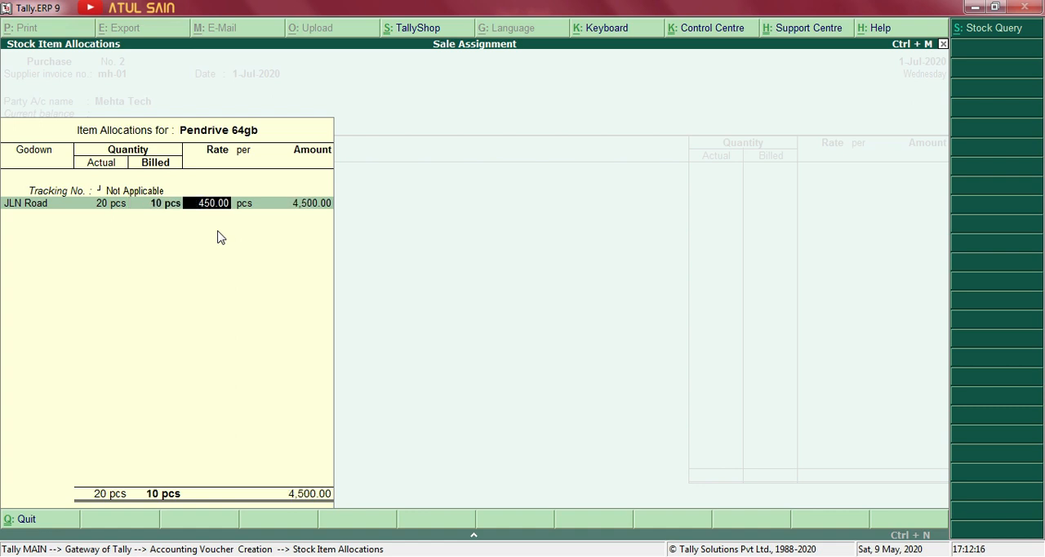
Accept the Pendrive 64gb allocation, end the item list and save the Mehta Tech purchase voucher without a narration.
{"action": "key", "text": "Return"}
{"action": "key", "text": "Return"}
{"action": "key", "text": "Return"}
{"action": "key", "text": "Return"}
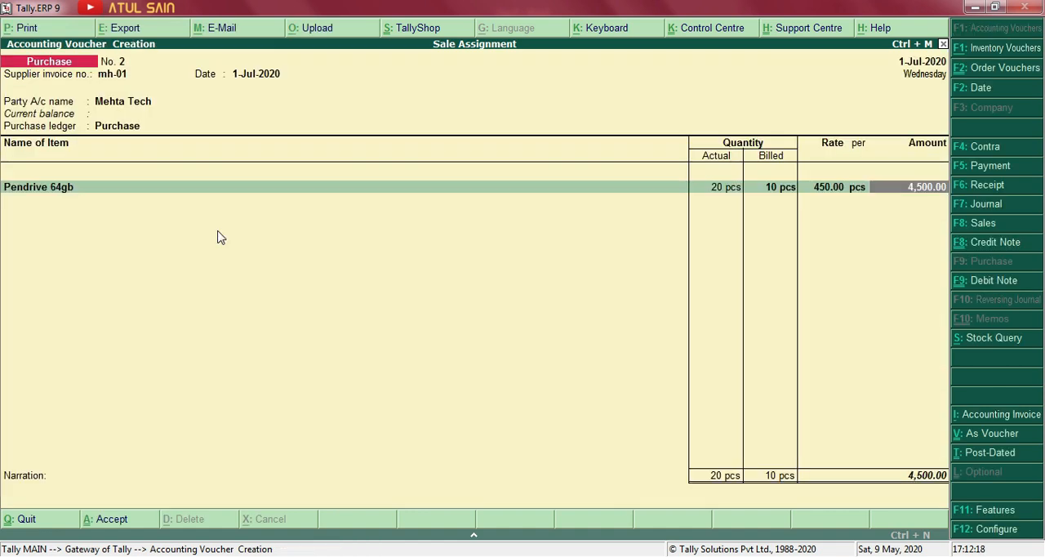
{"action": "key", "text": "Return"}
{"action": "key", "text": "Return"}
{"action": "key", "text": "Return"}
{"action": "key", "text": "Return"}
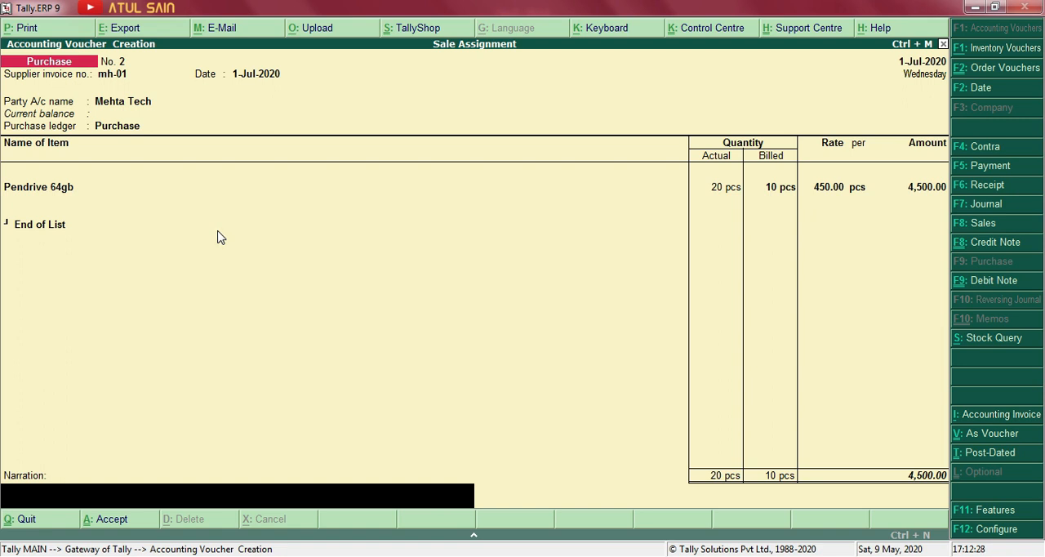
{"action": "key", "text": "Return"}
{"action": "key", "text": "Return"}
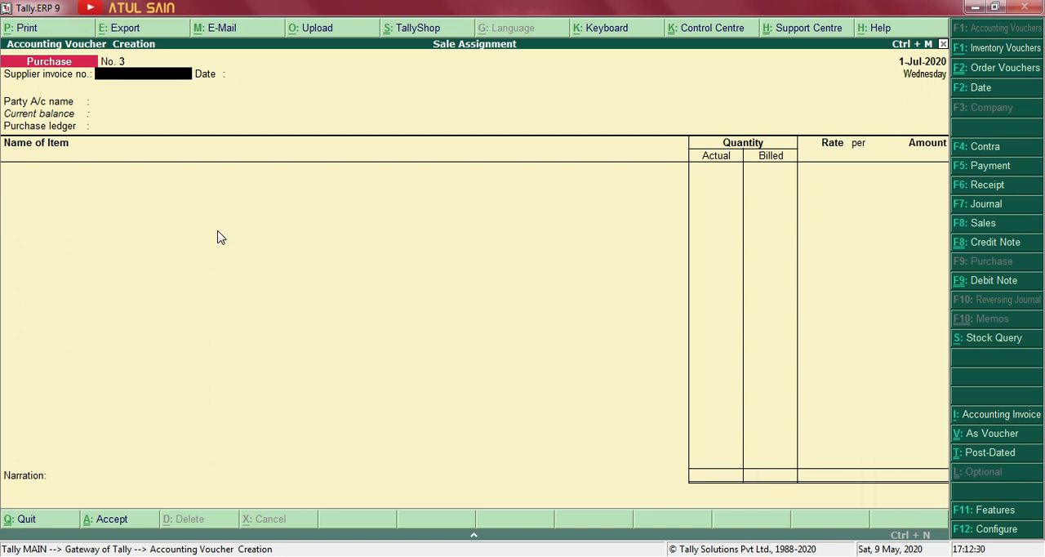
Examine Pendrive 64gb's closing quantity, rate and July purchase voucher in the Stock Summary, and return to the Gateway of Tally.
{"action": "key", "text": "Escape"}
{"action": "key", "text": "Up"}
{"action": "key", "text": "Up"}
{"action": "key", "text": "Up"}
{"action": "key", "text": "Up"}
{"action": "key", "text": "Up"}
{"action": "key", "text": "Up"}
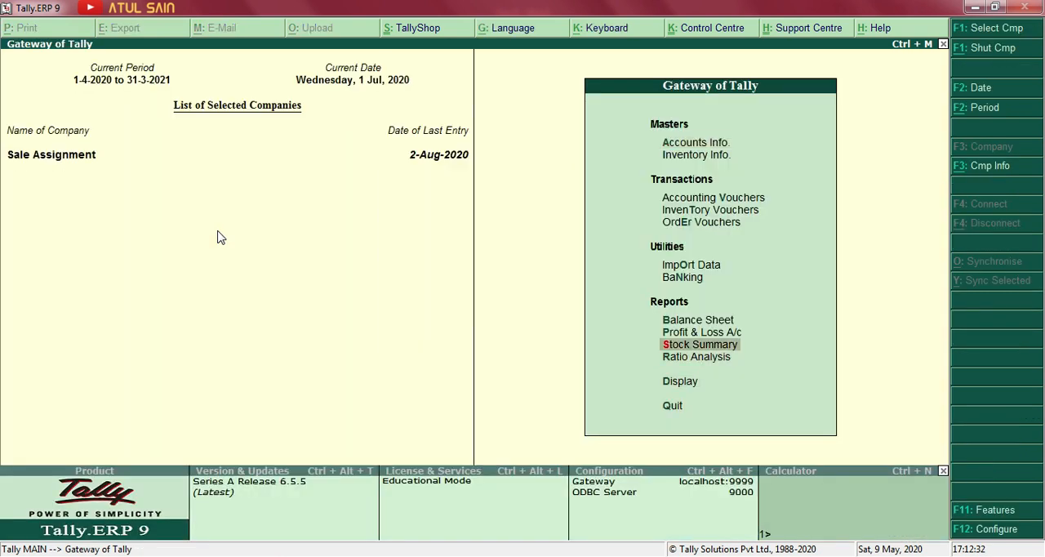
{"action": "key", "text": "Return"}
{"action": "key", "text": "Down"}
{"action": "key", "text": "Down"}
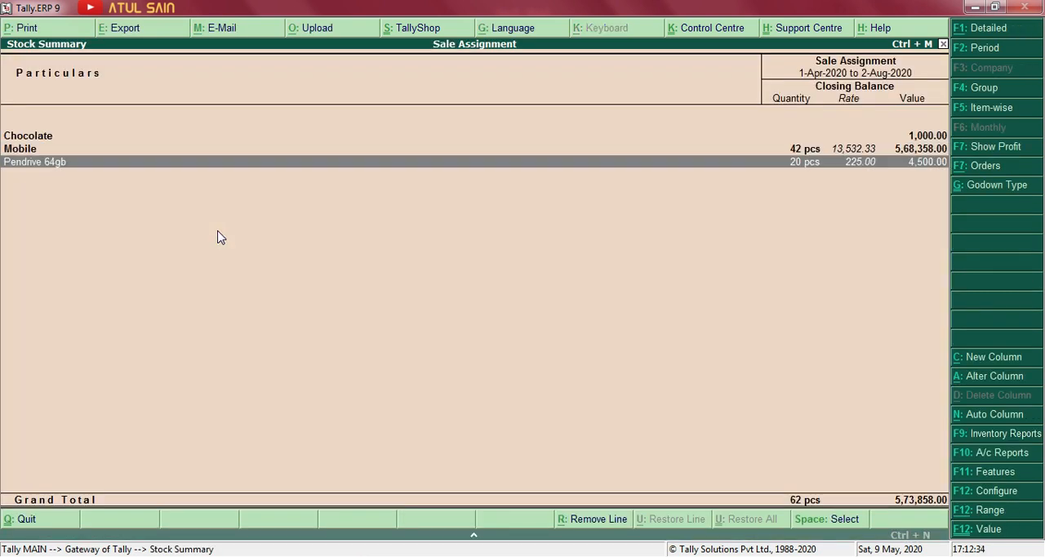
{"action": "key", "text": "Return"}
{"action": "key", "text": "Up"}
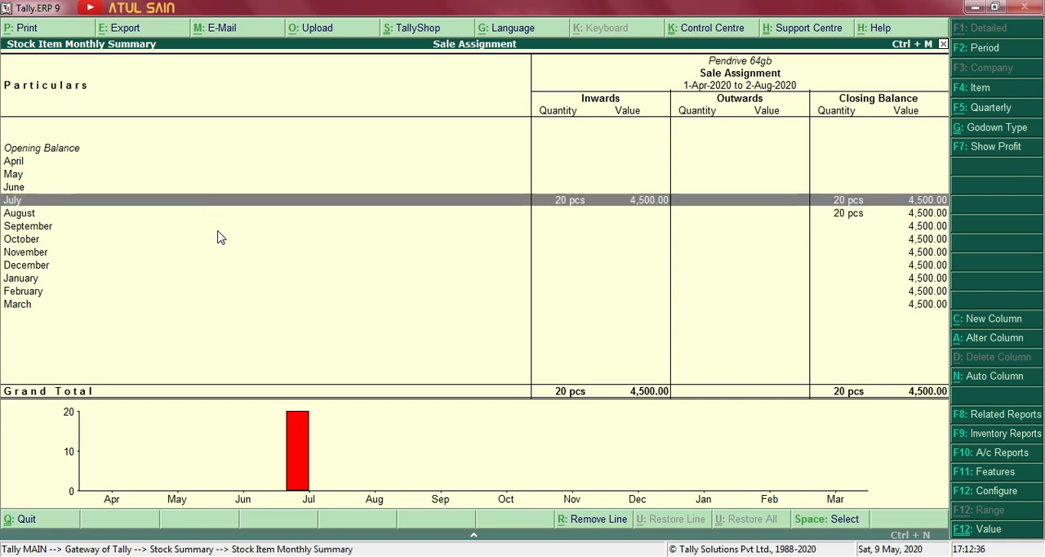
{"action": "key", "text": "Return"}
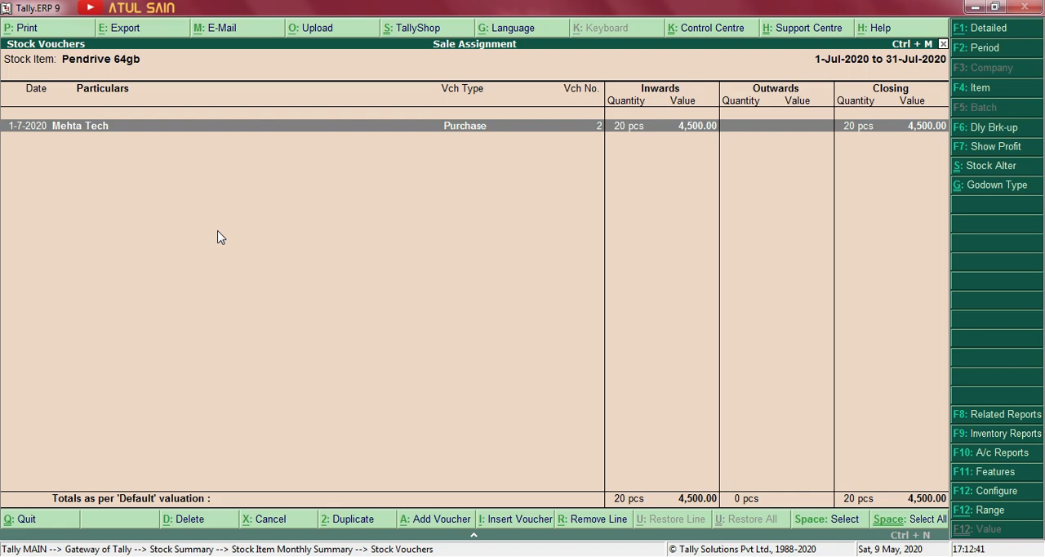
{"action": "key", "text": "Escape"}
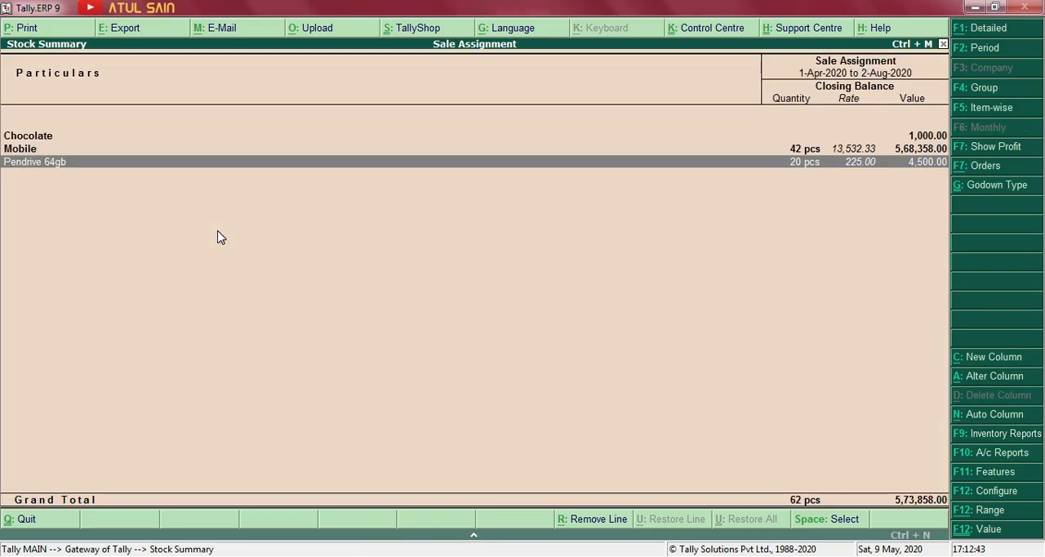
{"action": "key", "text": "Escape"}
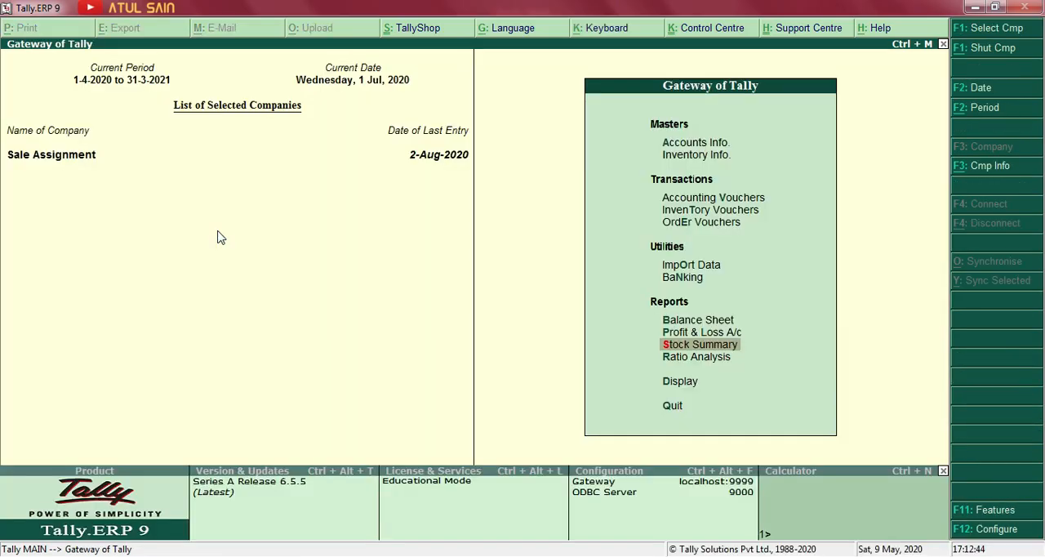
{"action": "key", "text": "alt+Tab"}
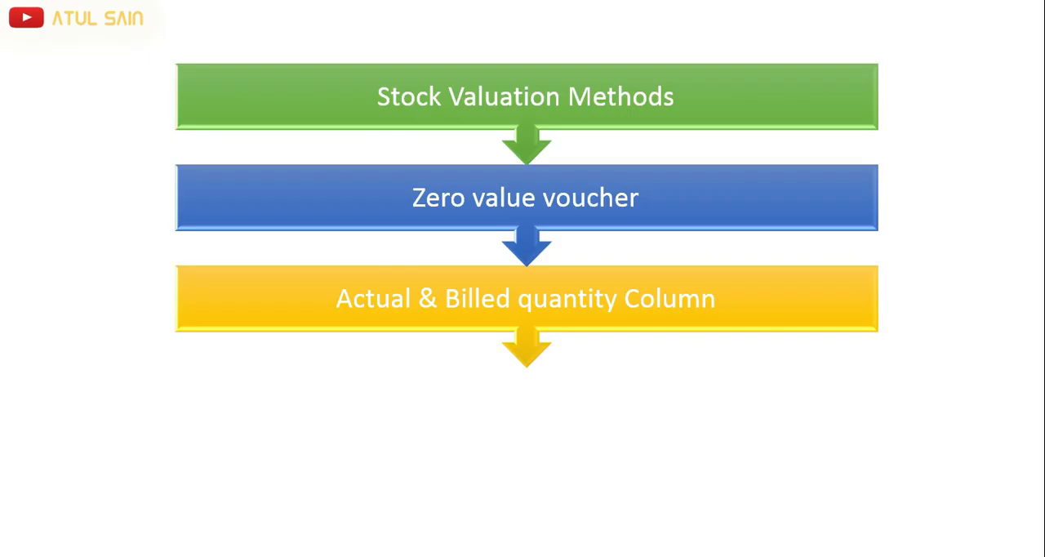
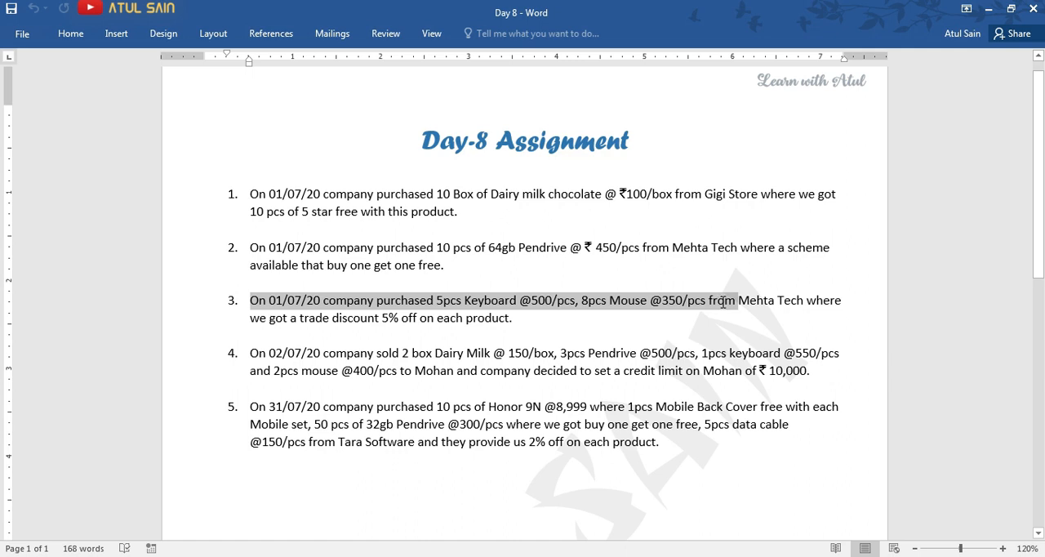
Review transaction 3 in the Day 8 document, and switch to Tally to enter supplier invoice number mh-02 dated 1-Jul-2020.
{"action": "left_click_drag", "start_coordinate": [250, 319], "coordinate": [516, 320]}
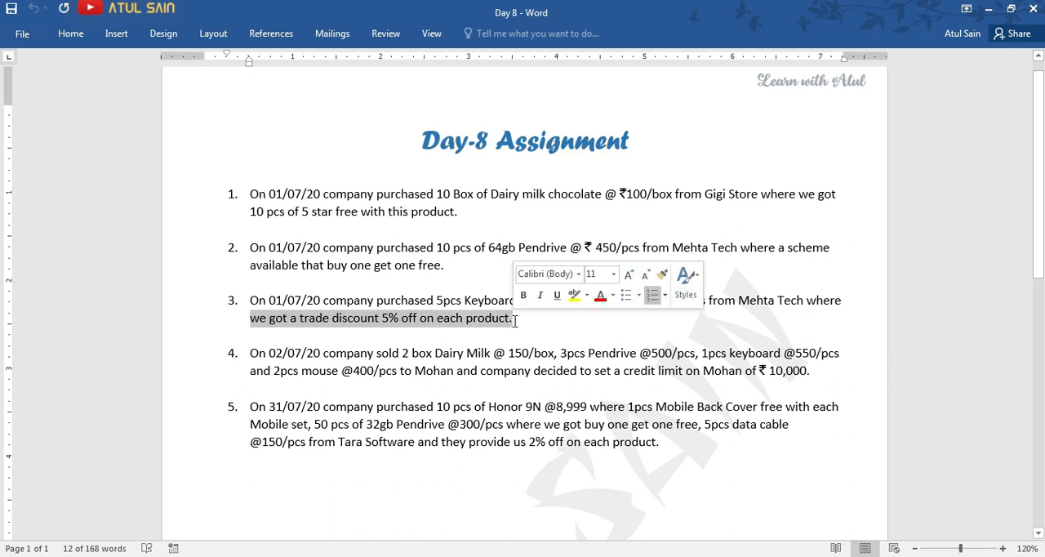
{"action": "left_click", "coordinate": [517, 320]}
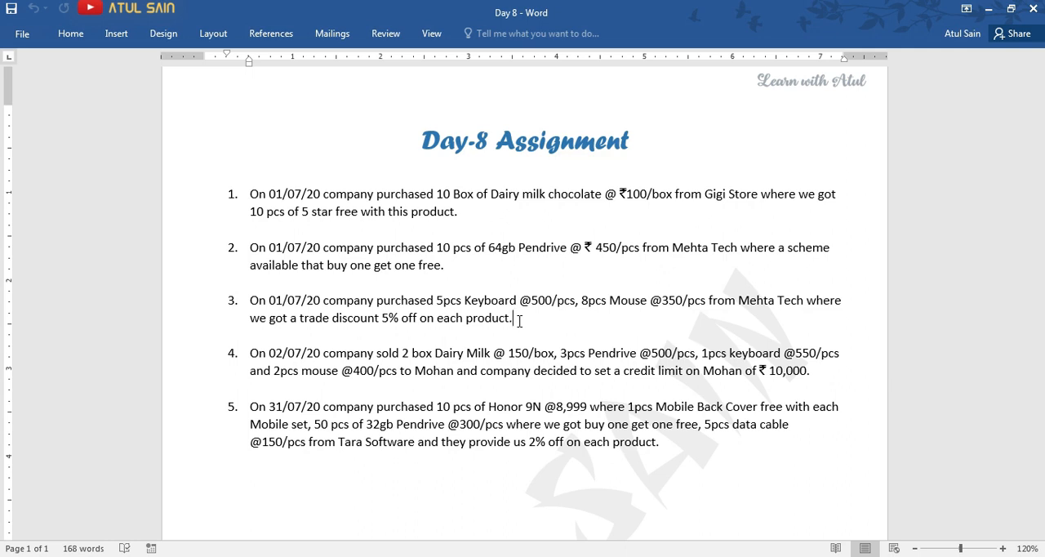
{"action": "key", "text": "alt+Tab"}
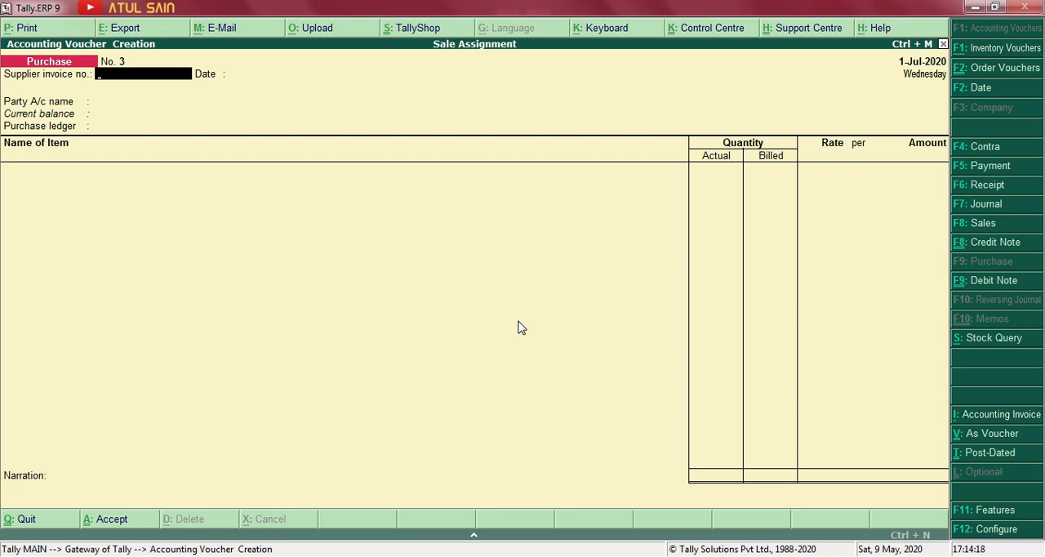
{"action": "type", "text": "0"}
{"action": "key", "text": "Return"}
{"action": "key", "text": "Return"}
{"action": "key", "text": "BackSpace"}
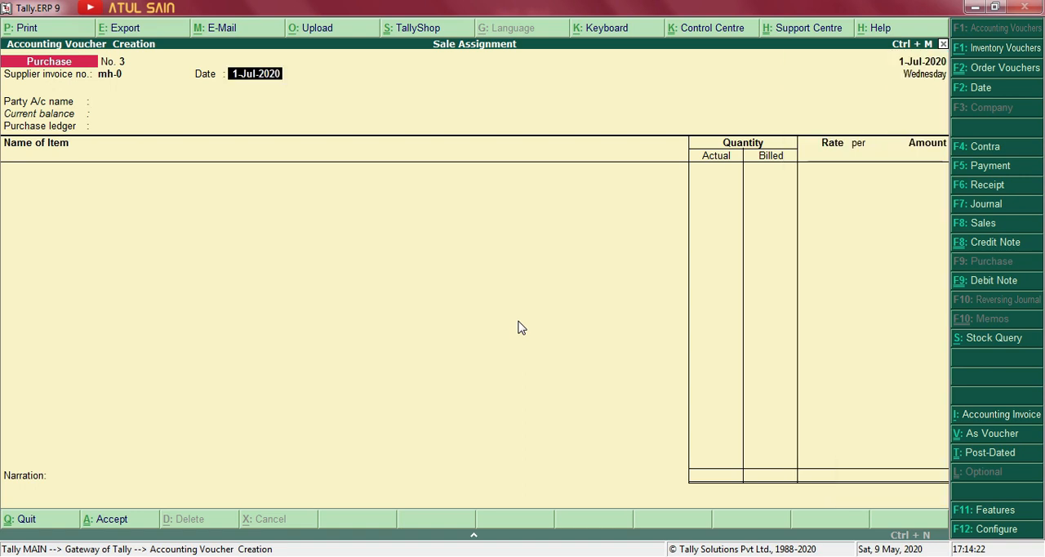
{"action": "key", "text": "BackSpace"}
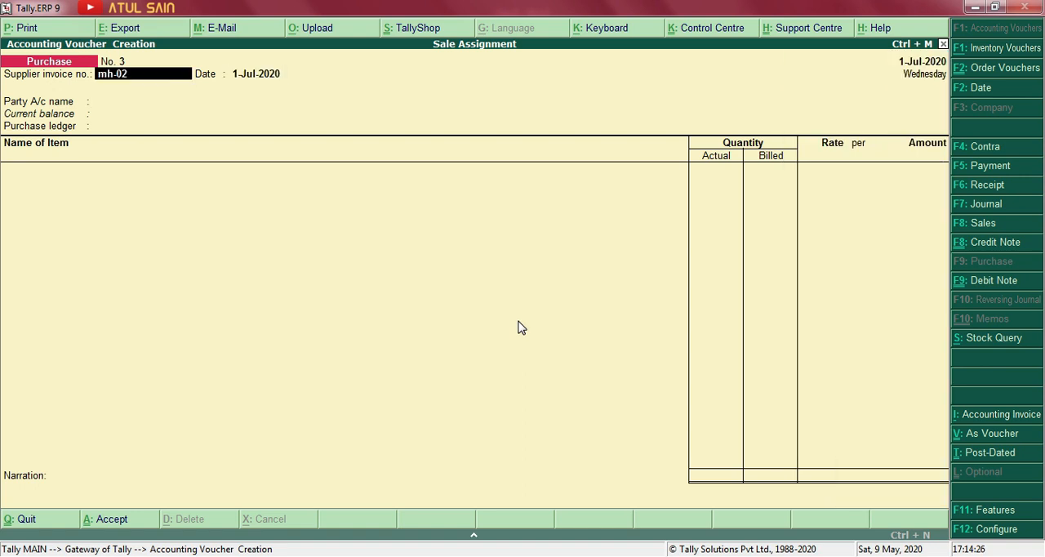
{"action": "key", "text": "Return"}
{"action": "key", "text": "Return"}
Select Mehta Tech as the party, accept its receipt and supplier details, and choose the Purchase ledger.
{"action": "key", "text": "Down"}
{"action": "key", "text": "Down"}
{"action": "key", "text": "Down"}
{"action": "key", "text": "Return"}
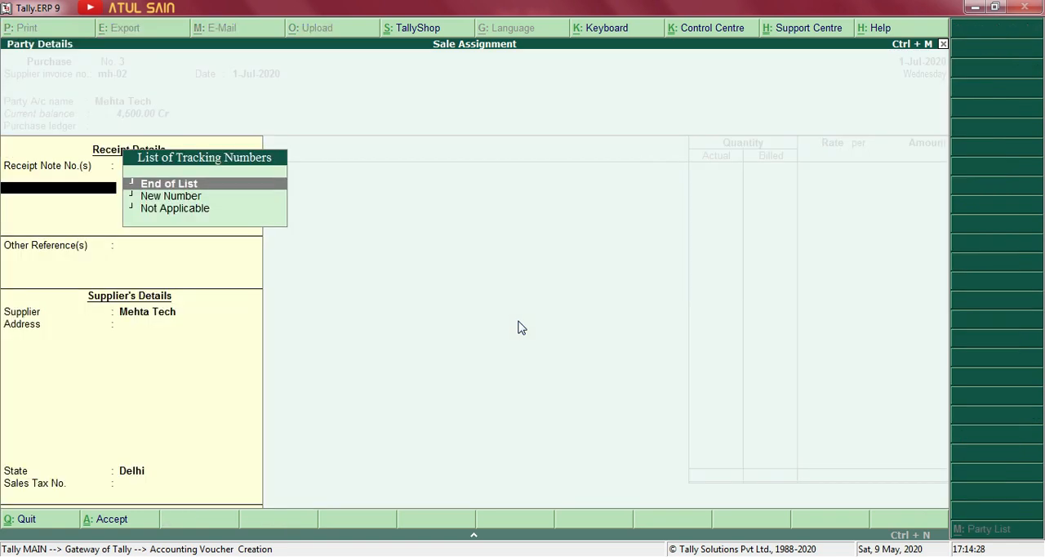
{"action": "key", "text": "ctrl+a"}
{"action": "key", "text": "Return"}
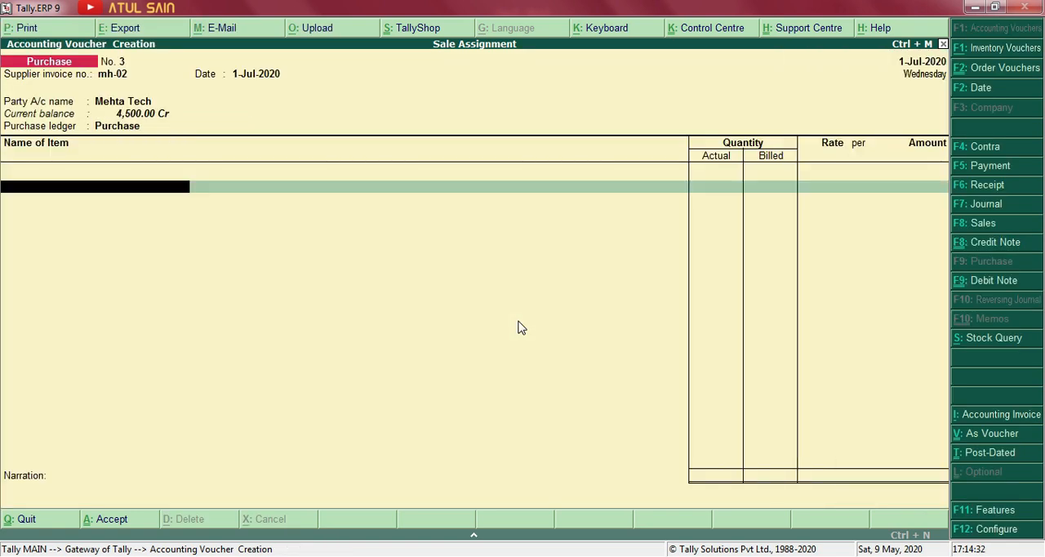
Check the item in the assignment document and start creating a stock item named Keyboard from the voucher's item line.
{"action": "key", "text": "alt+Tab"}
{"action": "key", "text": "alt+Tab"}
{"action": "key", "text": "alt+c"}
{"action": "type", "text": "Keybo"}
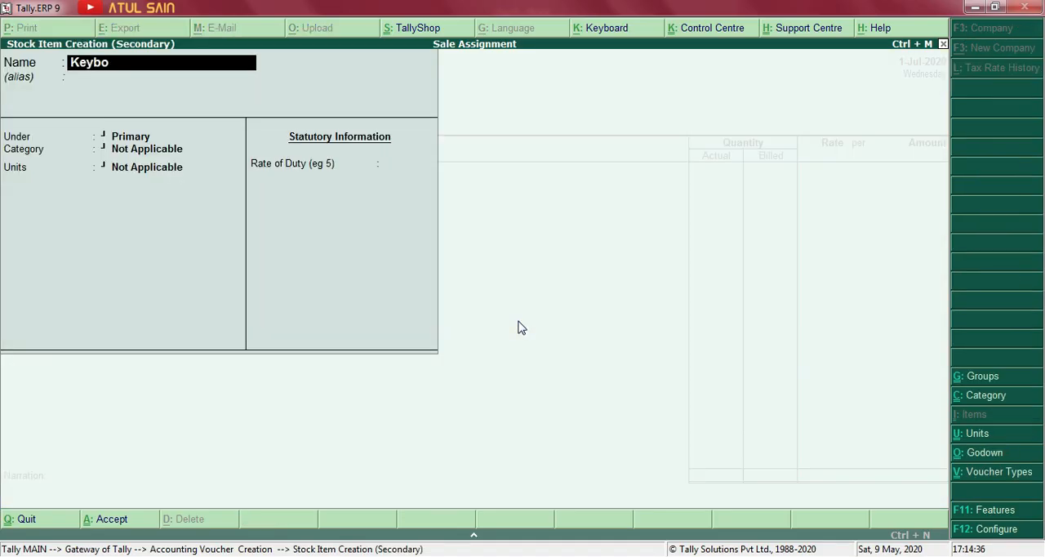
{"action": "key", "text": "Return"}
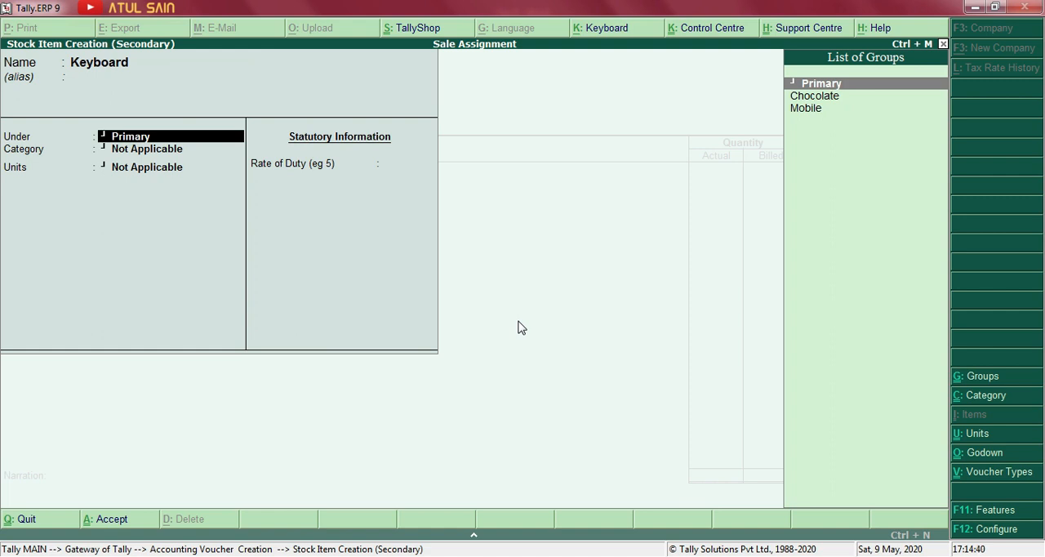
Create a stock group Hardware under Primary with item quantities added, and assign it to Keyboard.
{"action": "key", "text": "alt+c"}
{"action": "type", "text": "Hard"}
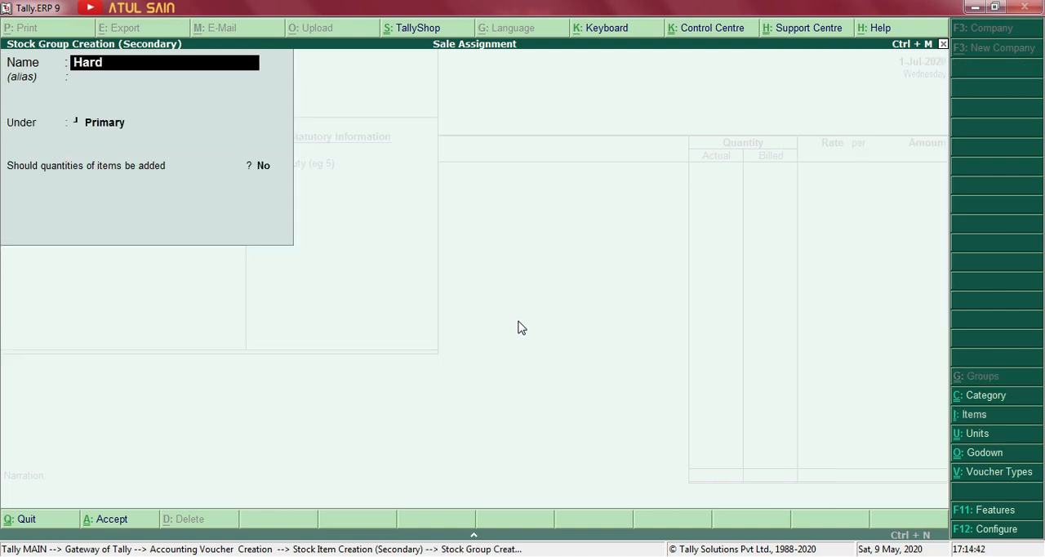
{"action": "type", "text": "ware"}
{"action": "key", "text": "Return"}
{"action": "key", "text": "Return"}
{"action": "key", "text": "Return"}
{"action": "type", "text": "y"}
{"action": "key", "text": "Return"}
{"action": "key", "text": "Return"}
Set Keyboard's units to pcs, save the item, and allocate it to godown JLN Road with tracking number Not Applicable.
{"action": "key", "text": "Return"}
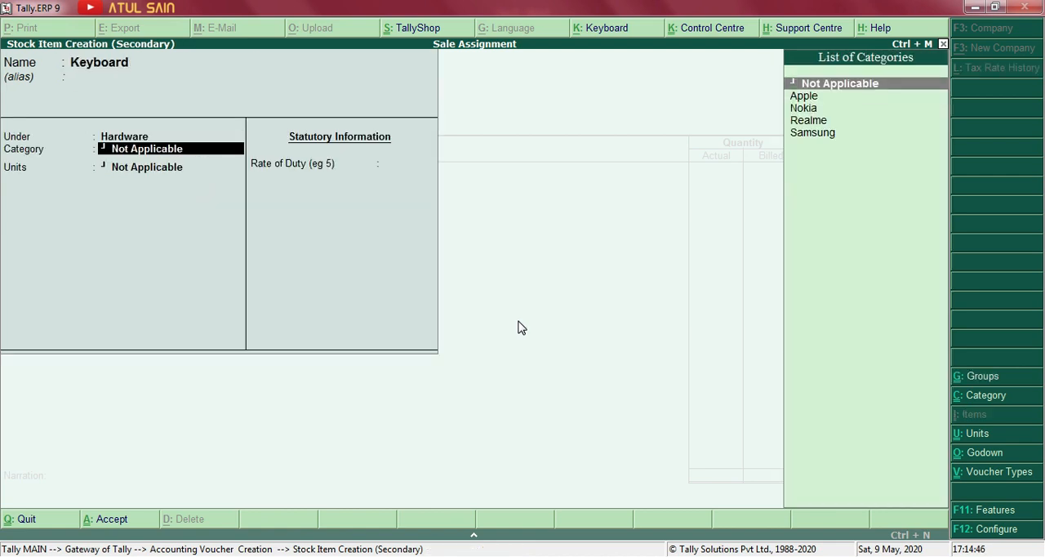
{"action": "key", "text": "Return"}
{"action": "key", "text": "Down"}
{"action": "key", "text": "Down"}
{"action": "key", "text": "Return"}
{"action": "key", "text": "ctrl+a"}
{"action": "key", "text": "Return"}
{"action": "key", "text": "Return"}
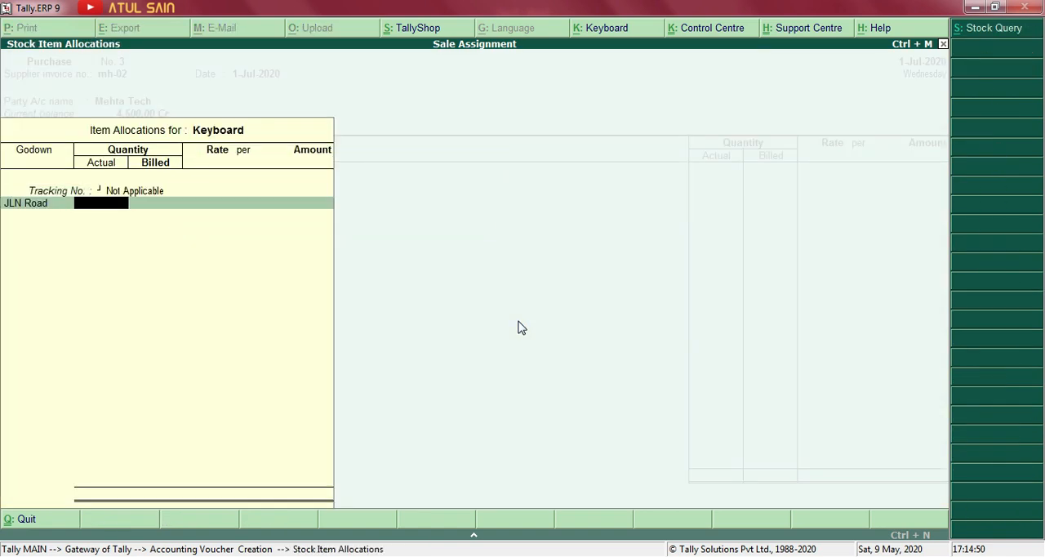
Enter 5 pcs as Keyboard's actual and billed quantity at a rate of 500 per pcs, as given in the assignment.
{"action": "key", "text": "alt+Tab"}
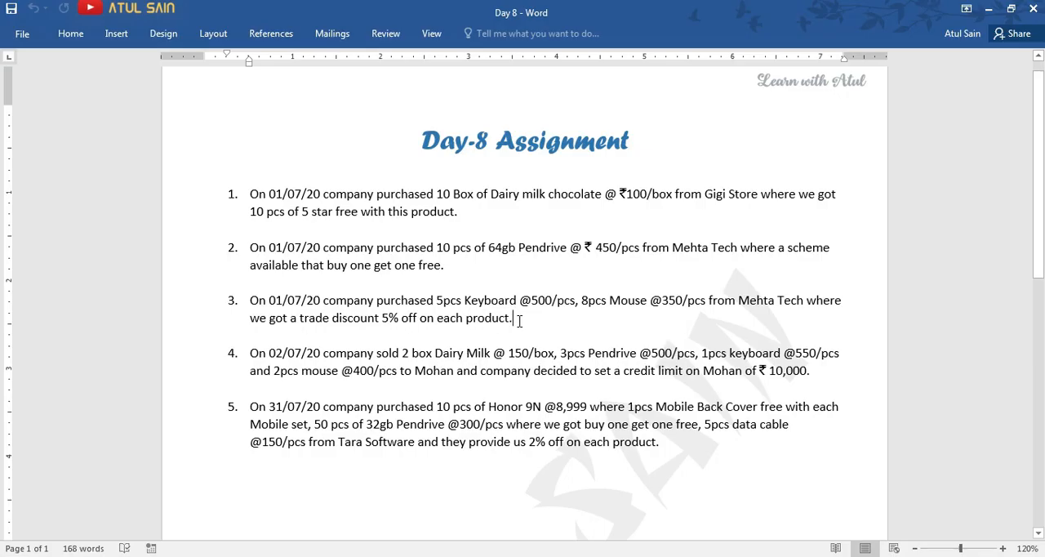
{"action": "key", "text": "alt+Tab"}
{"action": "type", "text": "5"}
{"action": "key", "text": "Return"}
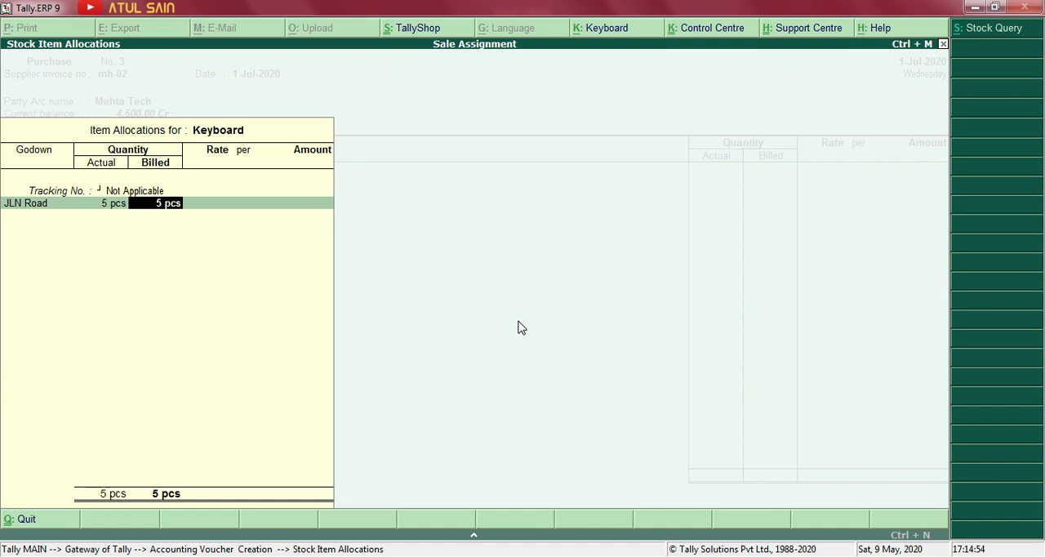
{"action": "key", "text": "Return"}
{"action": "key", "text": "alt+Tab"}
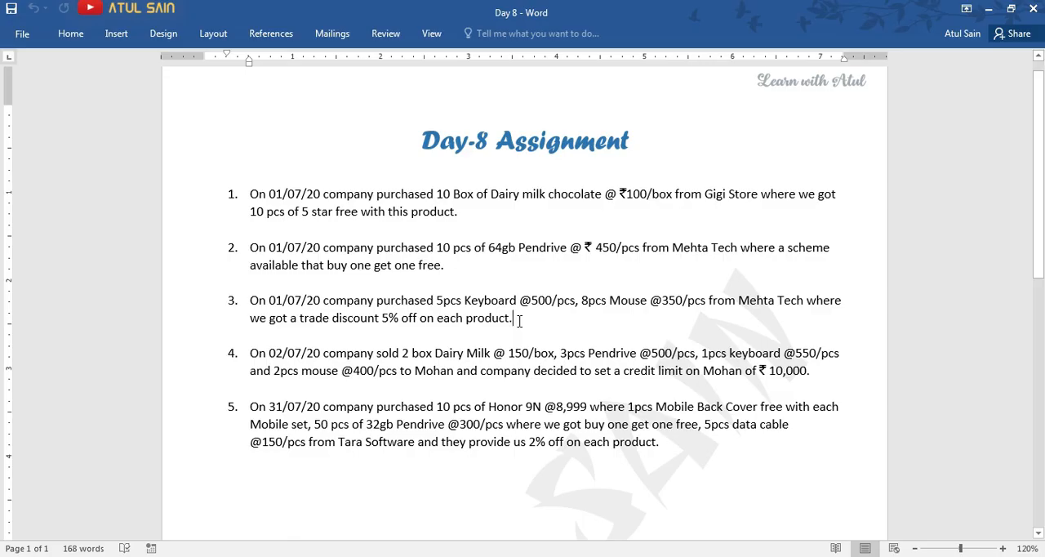
{"action": "key", "text": "alt+Tab"}
{"action": "type", "text": "500"}
{"action": "key", "text": "Return"}
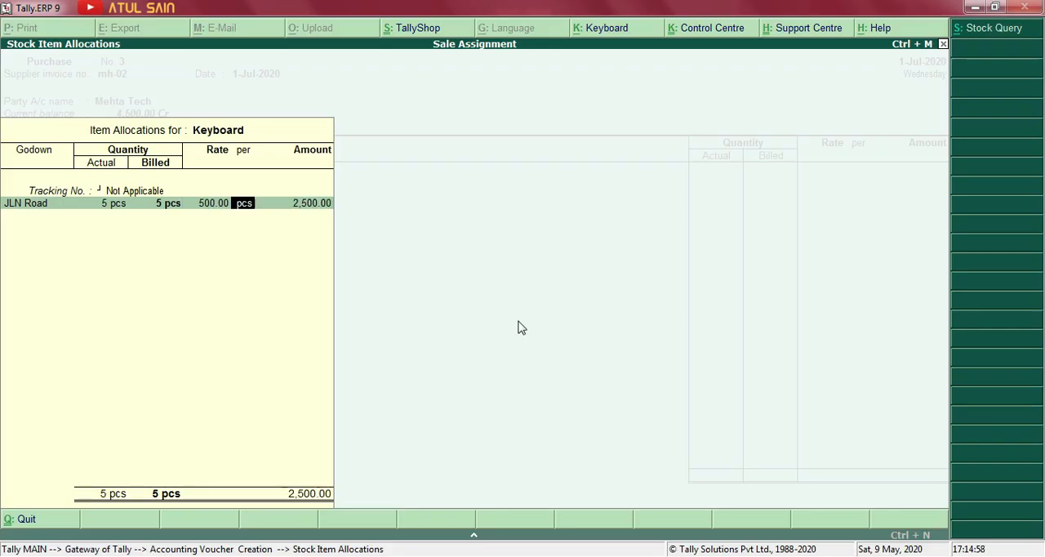
{"action": "key", "text": "Return"}
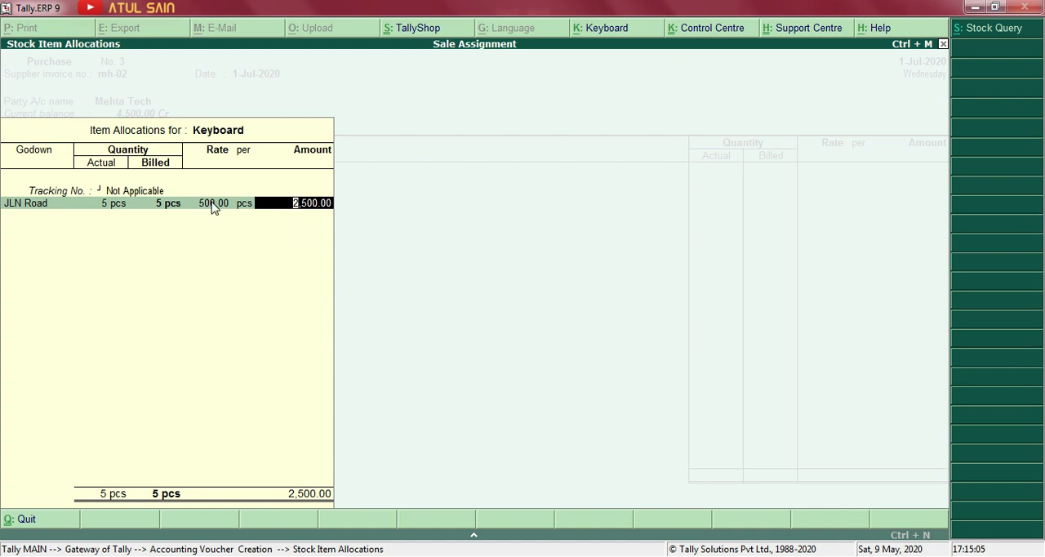
Back out of the Keyboard allocation to the voucher header and open the company's Inventory Features.
{"action": "key", "text": "BackSpace"}
{"action": "key", "text": "BackSpace"}
{"action": "key", "text": "Escape"}
{"action": "key", "text": "Escape"}
{"action": "key", "text": "y"}
{"action": "key", "text": "BackSpace"}
{"action": "key", "text": "BackSpace"}
{"action": "key", "text": "BackSpace"}
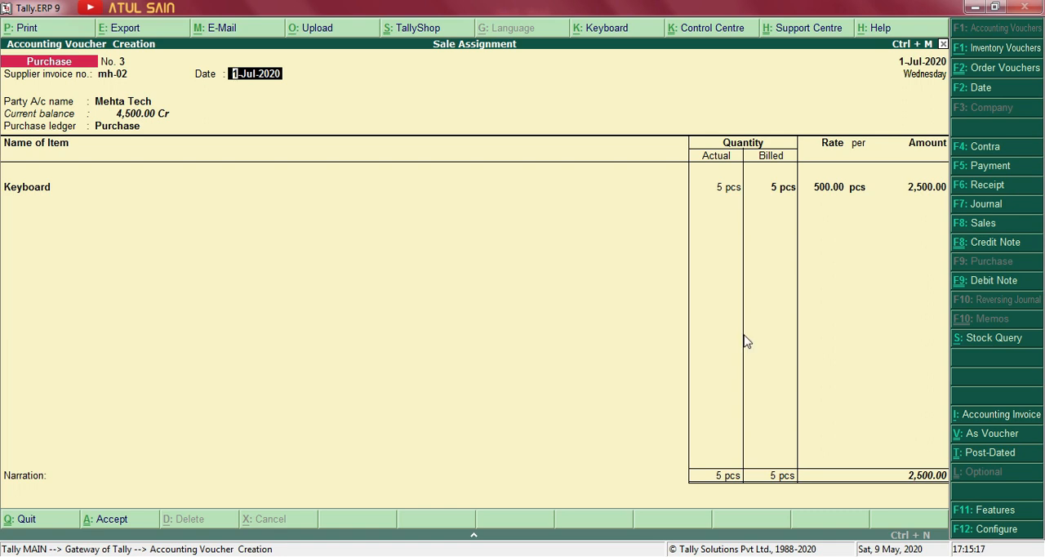
{"action": "left_click", "coordinate": [1004, 512]}
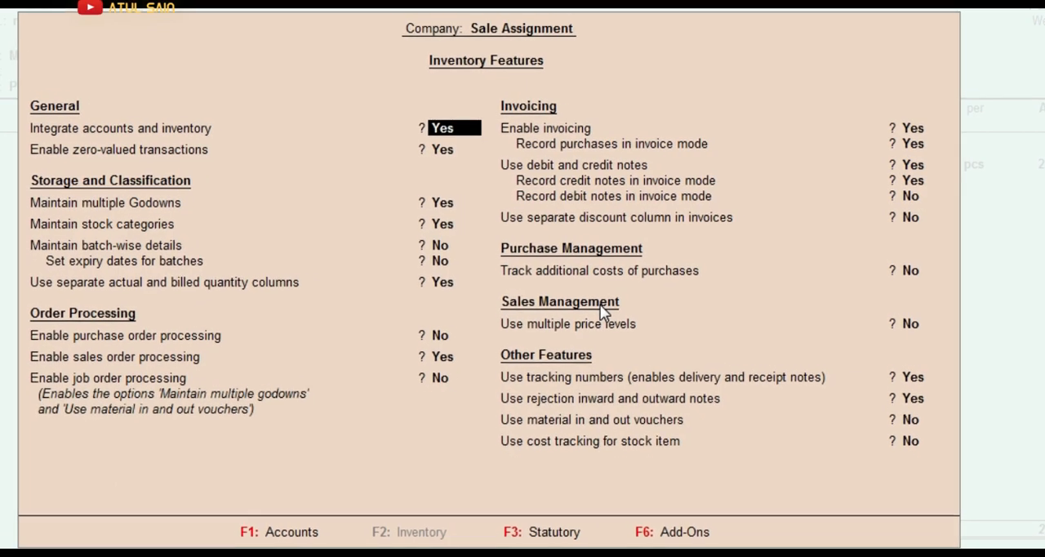
Set 'Use separate discount column in invoices' to Yes and save the inventory features.
{"action": "key", "text": "Return"}
{"action": "key", "text": "Return"}
{"action": "key", "text": "Return"}
{"action": "key", "text": "Return"}
{"action": "key", "text": "Return"}
{"action": "key", "text": "Return"}
{"action": "key", "text": "Return"}
{"action": "key", "text": "Return"}
{"action": "key", "text": "Return"}
{"action": "key", "text": "Return"}
{"action": "key", "text": "Return"}
{"action": "key", "text": "Return"}
{"action": "key", "text": "Return"}
{"action": "key", "text": "Return"}
{"action": "key", "text": "Return"}
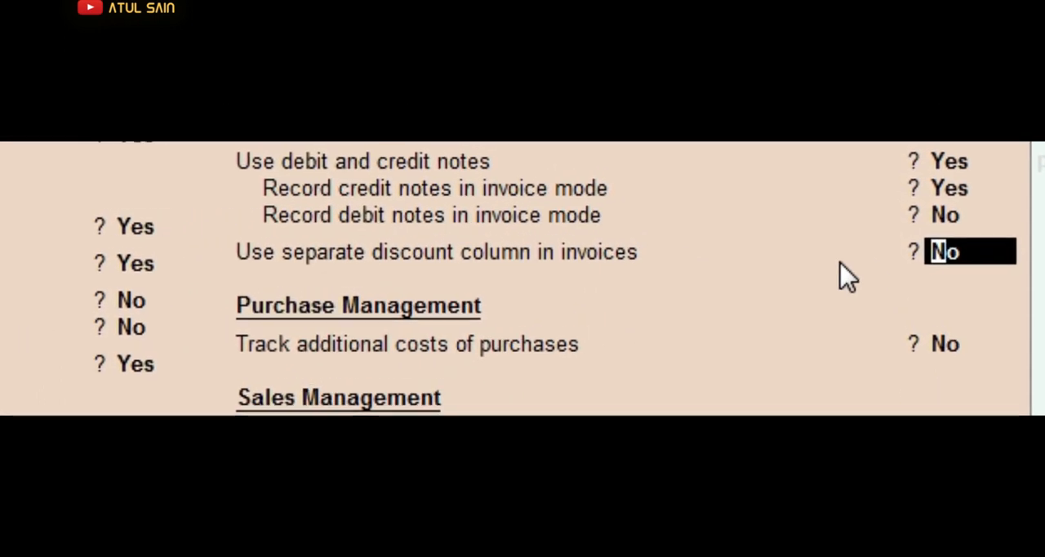
{"action": "type", "text": "y"}
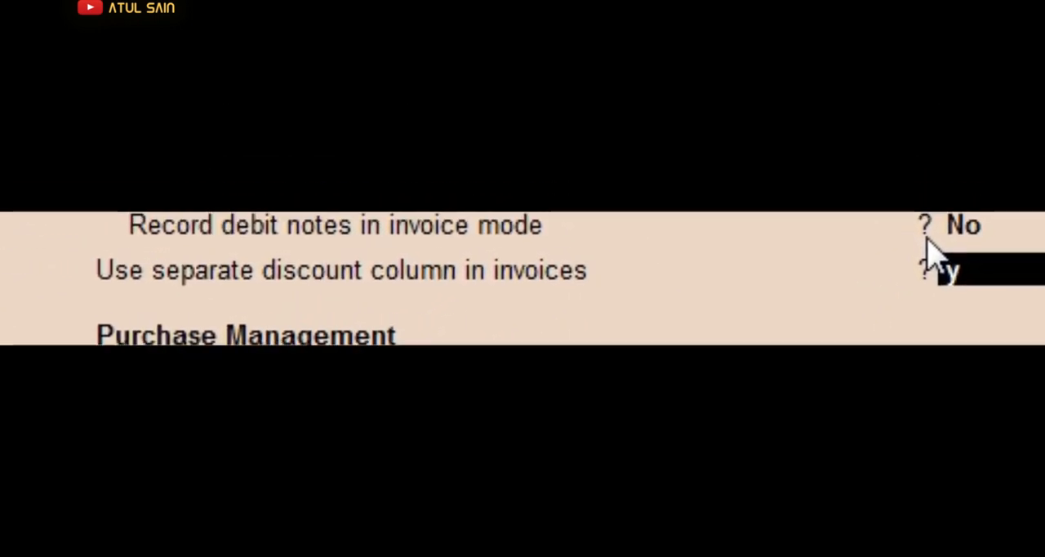
{"action": "key", "text": "Return"}
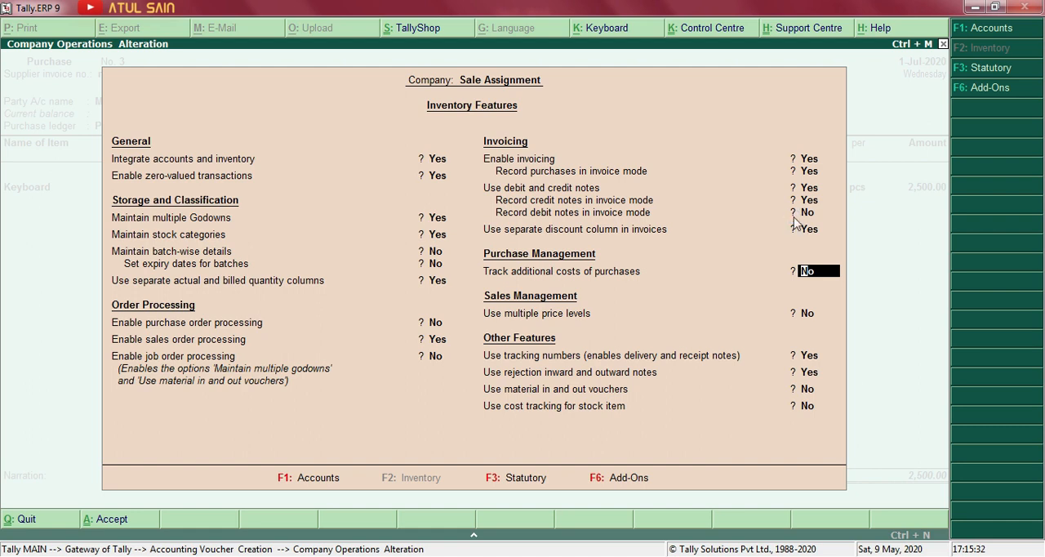
{"action": "key", "text": "ctrl+a"}
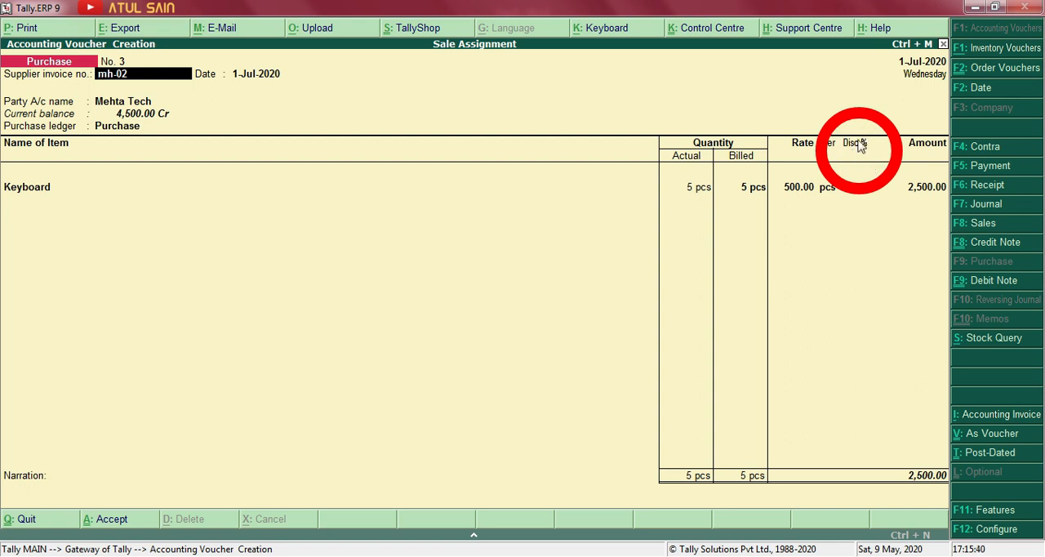
Return to Keyboard's item allocation, check the trade discount in the assignment, and enter a discount of 5 %.
{"action": "key", "text": "Return"}
{"action": "key", "text": "Return"}
{"action": "key", "text": "Return"}
{"action": "key", "text": "Return"}
{"action": "key", "text": "Return"}
{"action": "key", "text": "Return"}
{"action": "key", "text": "Return"}
{"action": "key", "text": "Return"}
{"action": "key", "text": "Return"}
{"action": "key", "text": "Return"}
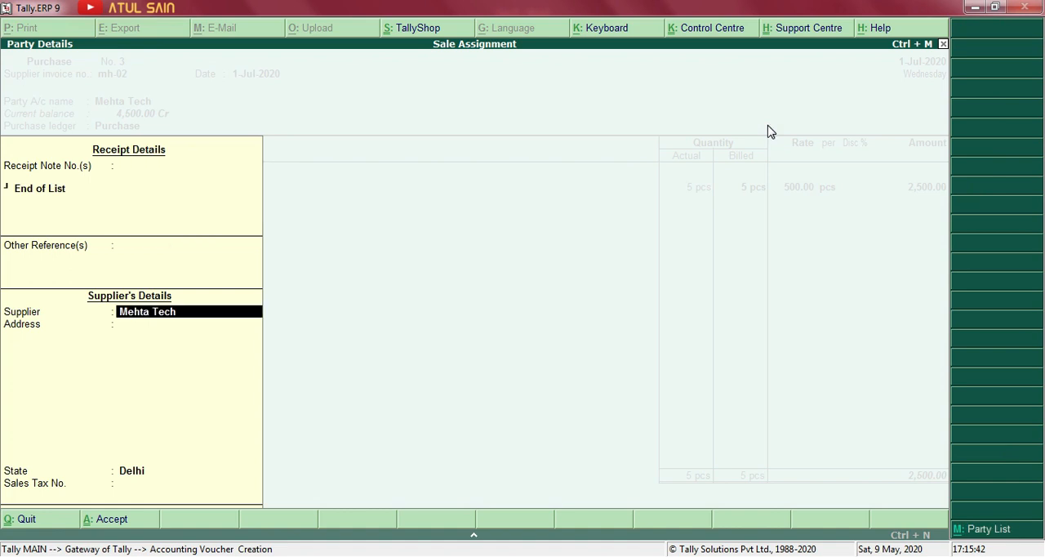
{"action": "key", "text": "Return"}
{"action": "key", "text": "Return"}
{"action": "key", "text": "Return"}
{"action": "key", "text": "Return"}
{"action": "key", "text": "Return"}
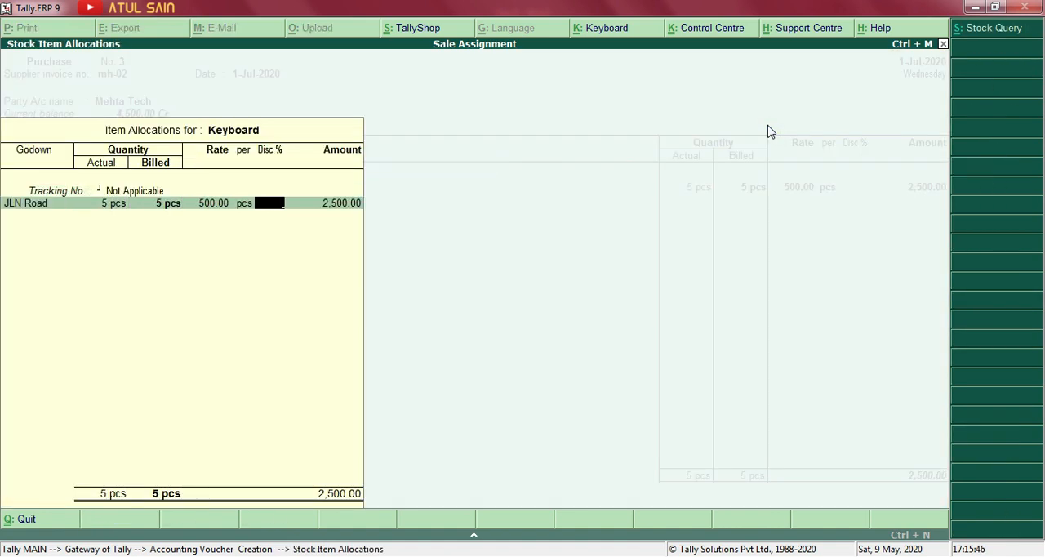
{"action": "key", "text": "alt+Tab"}
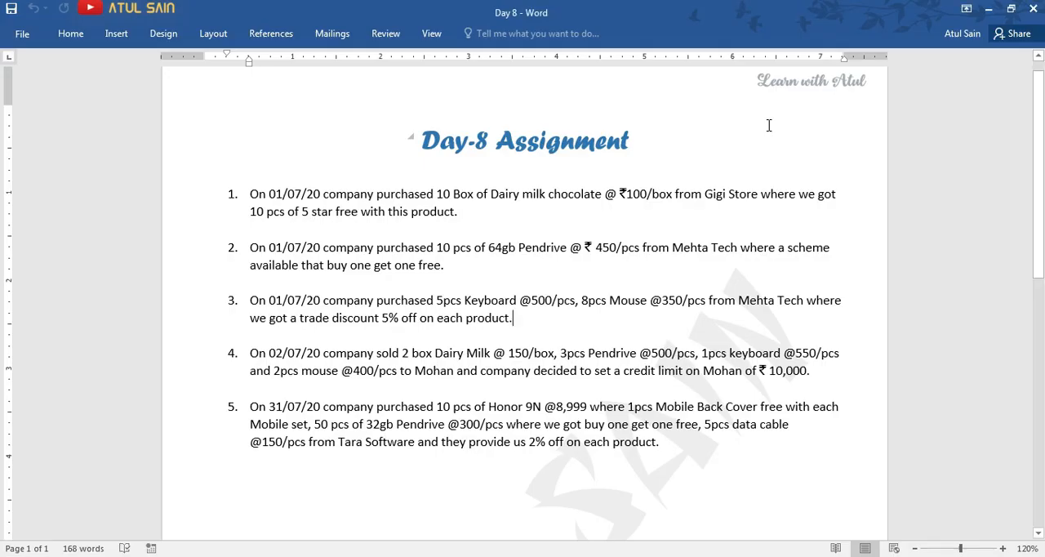
{"action": "key", "text": "alt+Tab"}
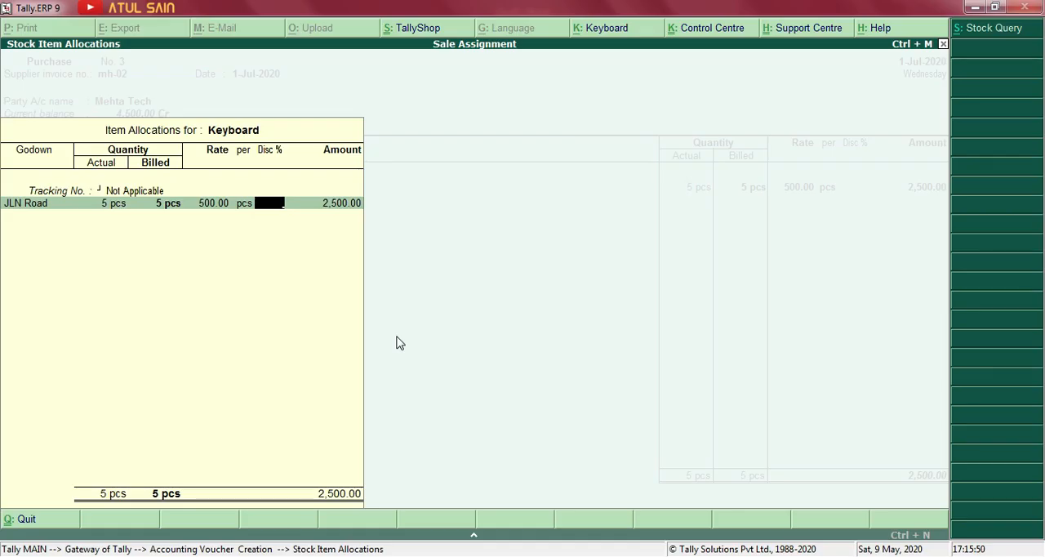
{"action": "key", "text": "Return"}
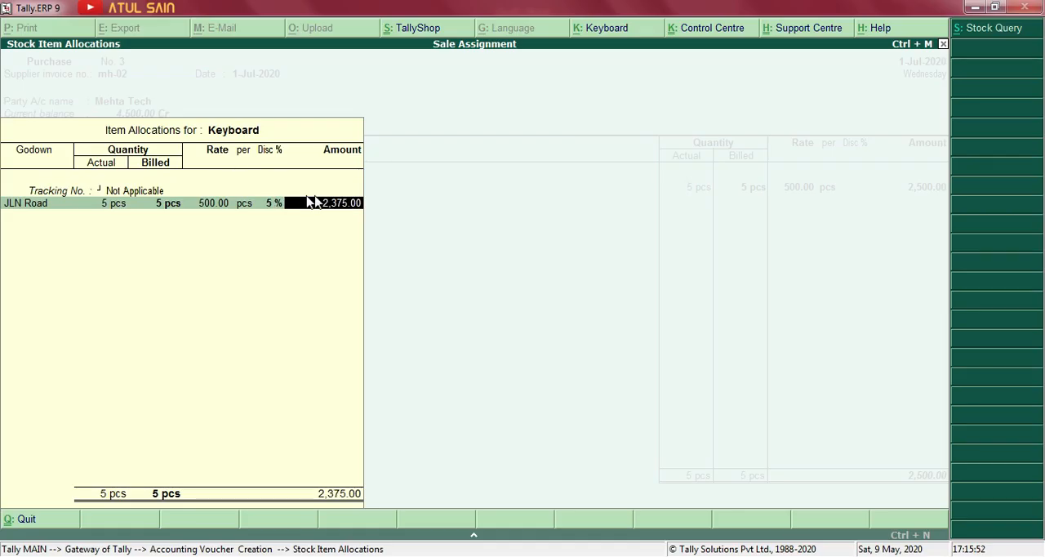
Try a 10 % discount on Keyboard to compare the amount.
{"action": "key", "text": "BackSpace"}
{"action": "type", "text": "10"}
{"action": "key", "text": "Return"}
Set Keyboard's discount back to 5 %, accept the amount and end its item allocation.
{"action": "key", "text": "BackSpace"}
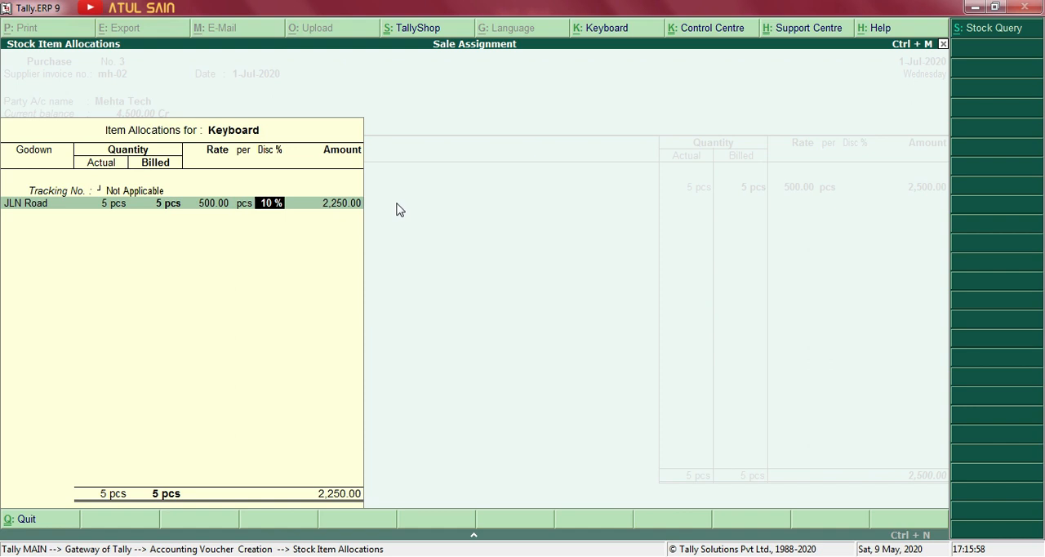
{"action": "type", "text": "5"}
{"action": "key", "text": "Return"}
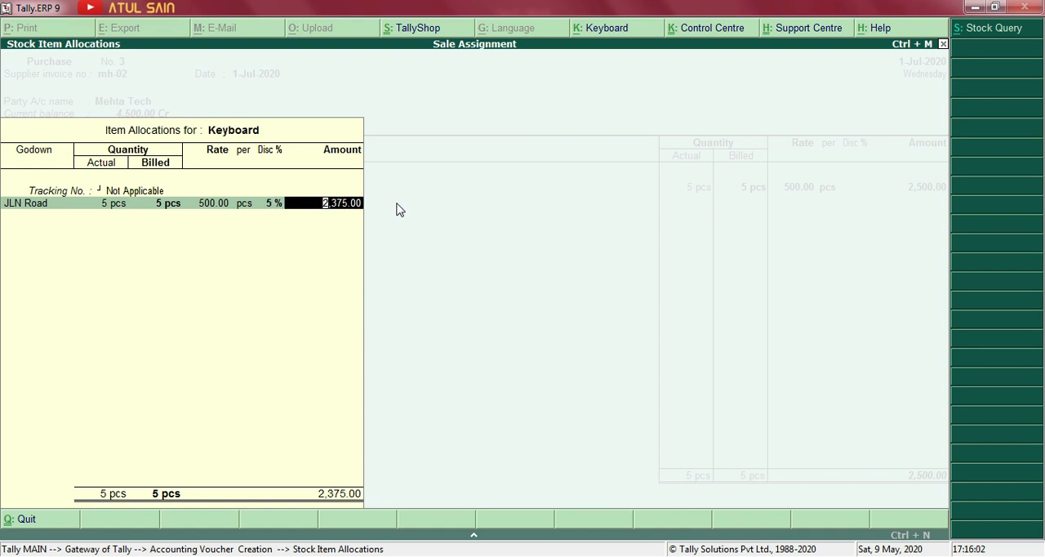
{"action": "key", "text": "Return"}
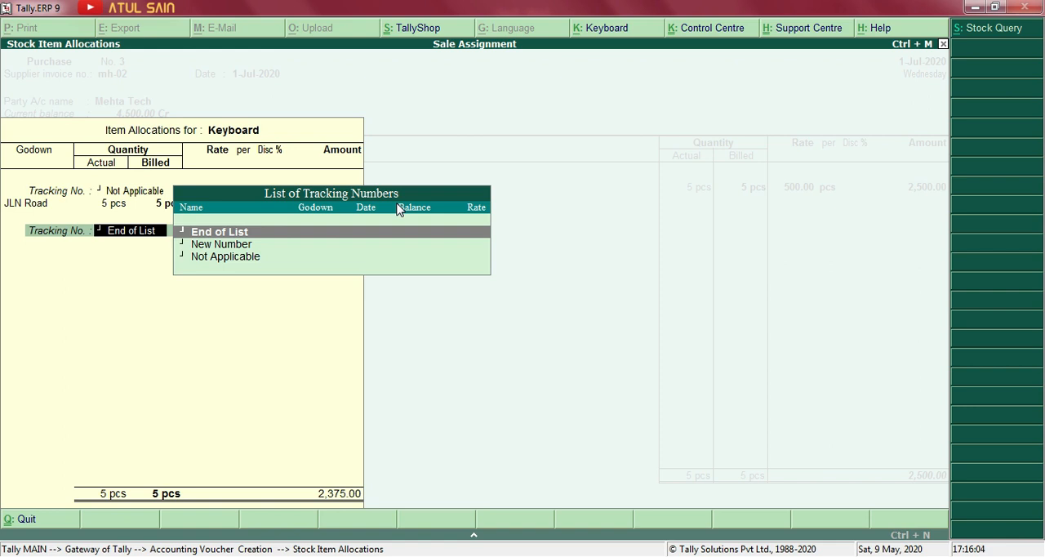
{"action": "key", "text": "Return"}
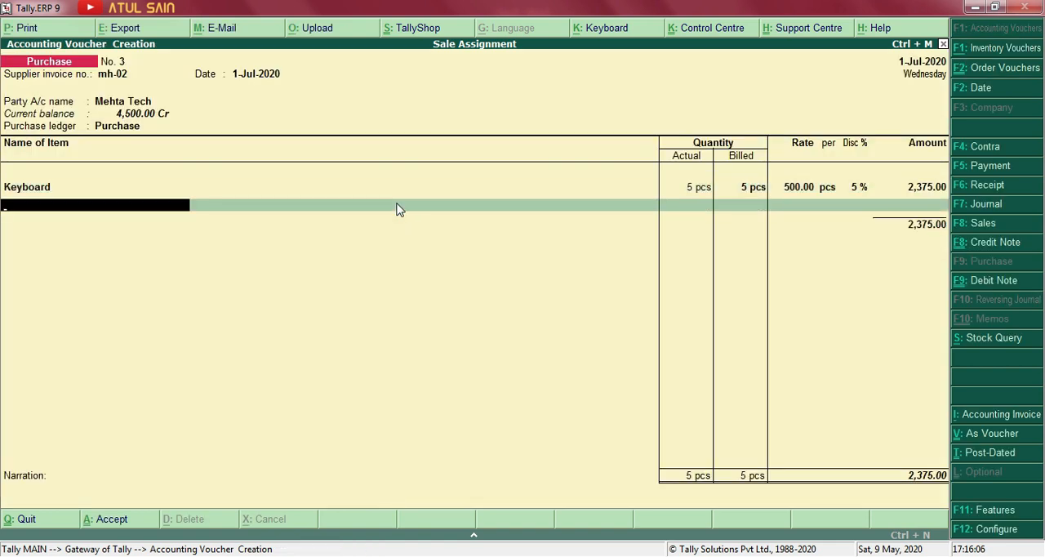
Create a stock item Mouse under the Hardware group with category Not Applicable and units pcs.
{"action": "key", "text": "alt+c"}
{"action": "type", "text": "Mouse"}
{"action": "key", "text": "Return"}
{"action": "key", "text": "Return"}
{"action": "key", "text": "Down"}
{"action": "key", "text": "Down"}
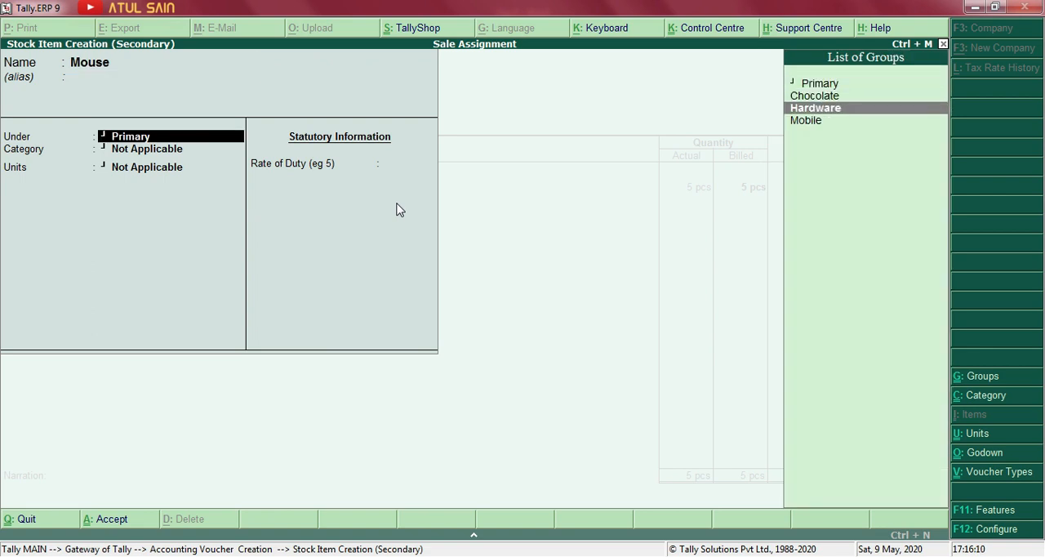
{"action": "key", "text": "Return"}
{"action": "key", "text": "Down"}
{"action": "key", "text": "Up"}
{"action": "key", "text": "Return"}
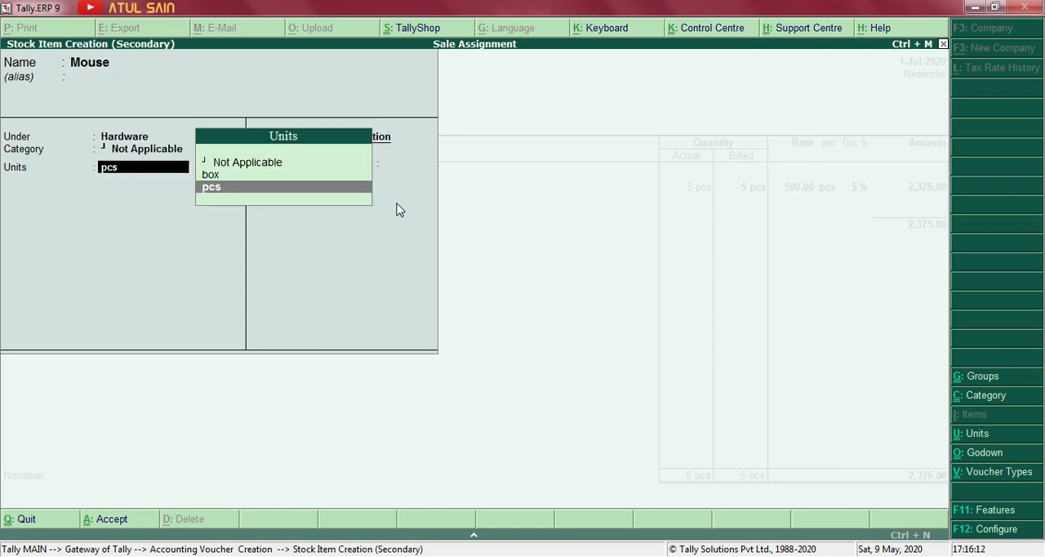
{"action": "key", "text": "Return"}
{"action": "key", "text": "Return"}
{"action": "key", "text": "Return"}
{"action": "key", "text": "Return"}
{"action": "key", "text": "Return"}
Accept the Mouse stock item and check its quantity and rate in the Word assignment, returning to Mouse's item allocation in Tally.
{"action": "key", "text": "alt+Tab"}
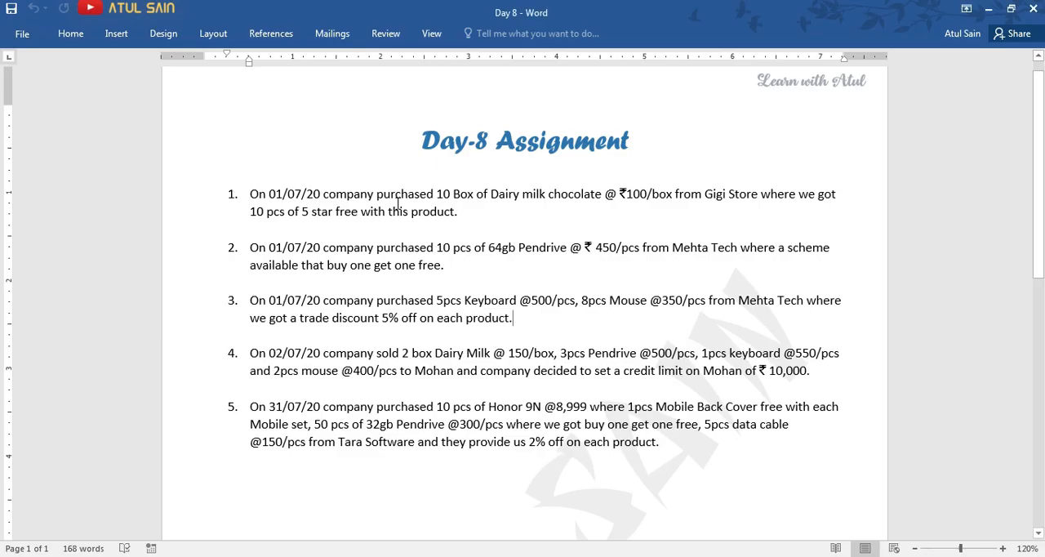
{"action": "key", "text": "alt+Tab"}
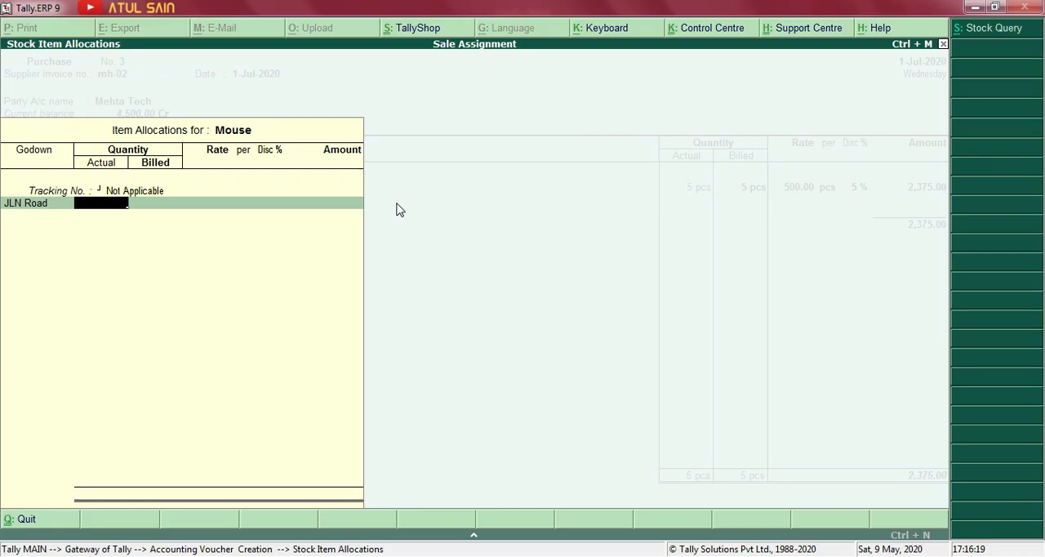
Allocate 8 pcs of Mouse to the JLN Road godown at a rate of 350 per pcs with a 5 % discount.
{"action": "type", "text": "8"}
{"action": "key", "text": "Return"}
{"action": "key", "text": "Return"}
{"action": "type", "text": "350"}
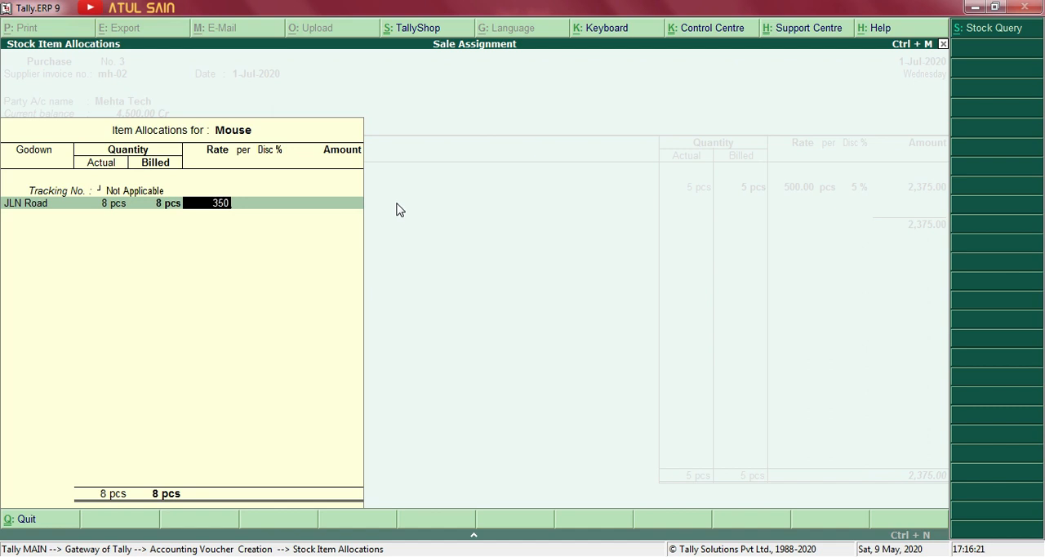
{"action": "key", "text": "Return"}
{"action": "key", "text": "Return"}
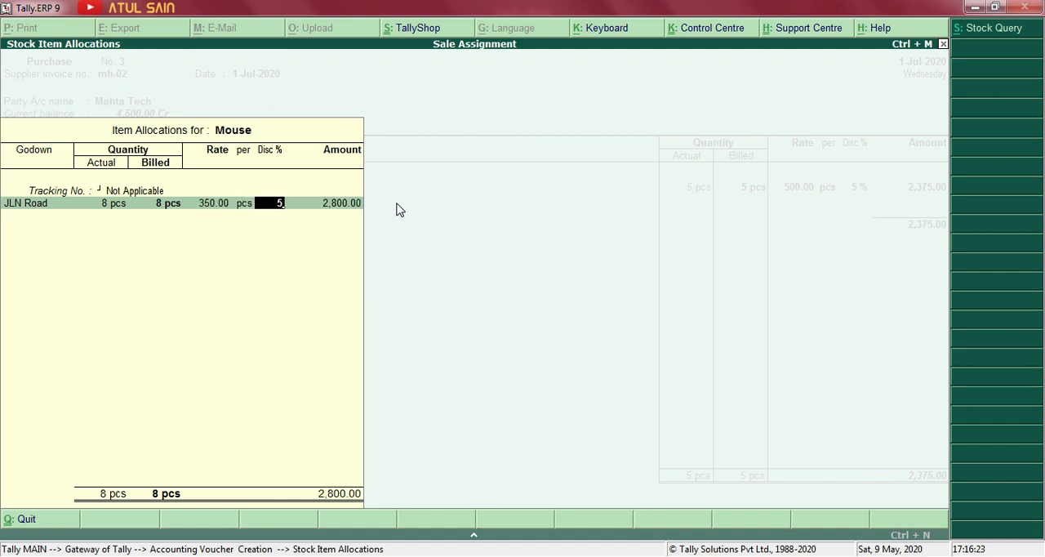
{"action": "key", "text": "Return"}
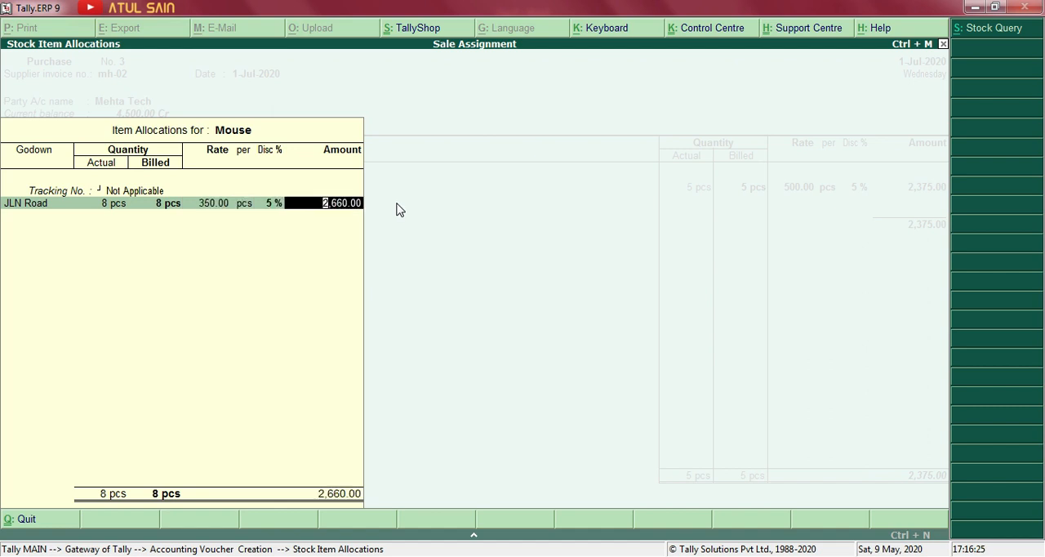
{"action": "key", "text": "Return"}
{"action": "key", "text": "Return"}
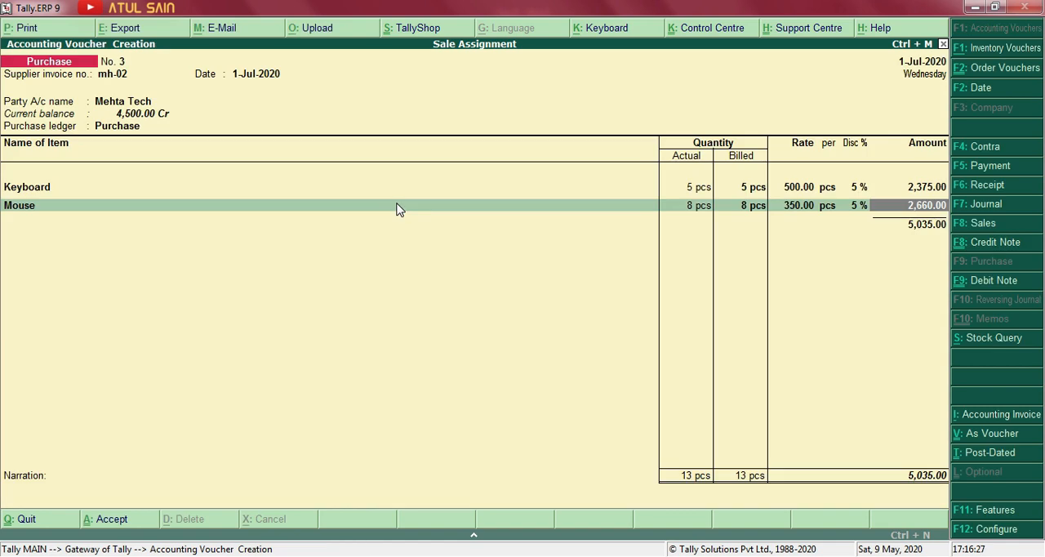
End the item list, accept the new reference mh-02 in Mehta Tech's bill-wise details, and save the purchase voucher.
{"action": "key", "text": "Return"}
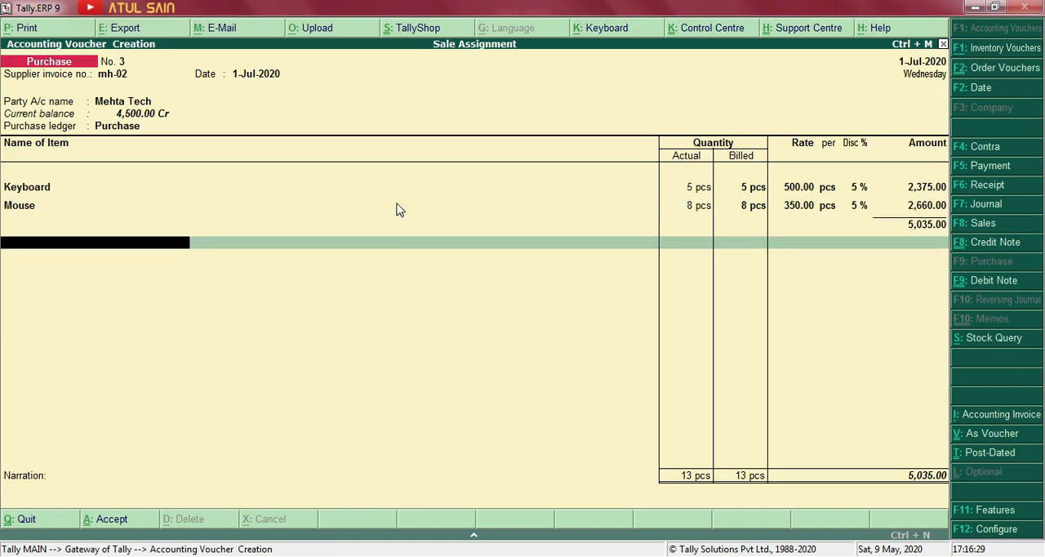
{"action": "key", "text": "Return"}
{"action": "key", "text": "Return"}
{"action": "key", "text": "Return"}
{"action": "key", "text": "Return"}
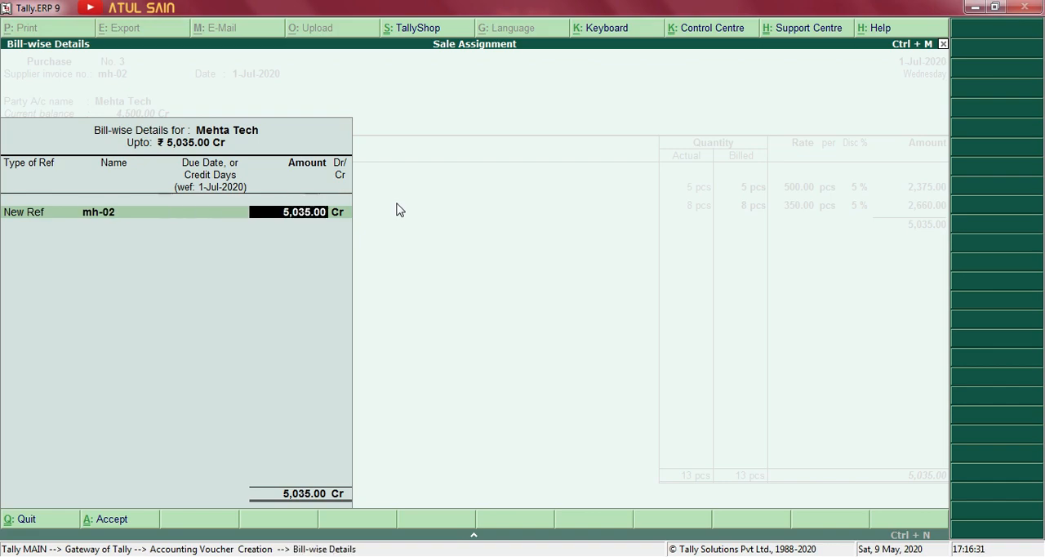
{"action": "key", "text": "Return"}
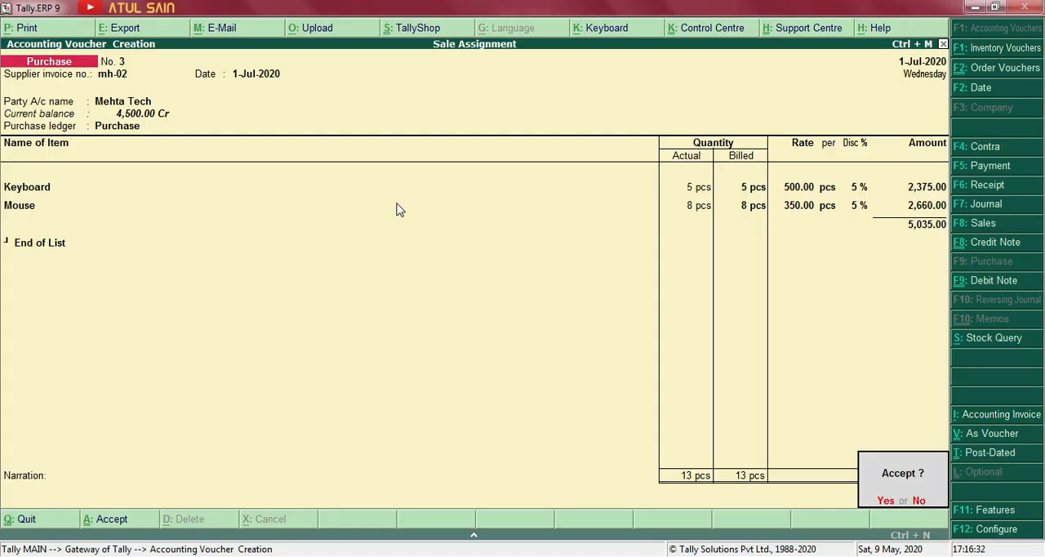
{"action": "key", "text": "Return"}
Examine the fourth transaction in the Word assignment, covering the sold items, customer and credit limit, and return to Tally.
{"action": "key", "text": "alt+Tab"}
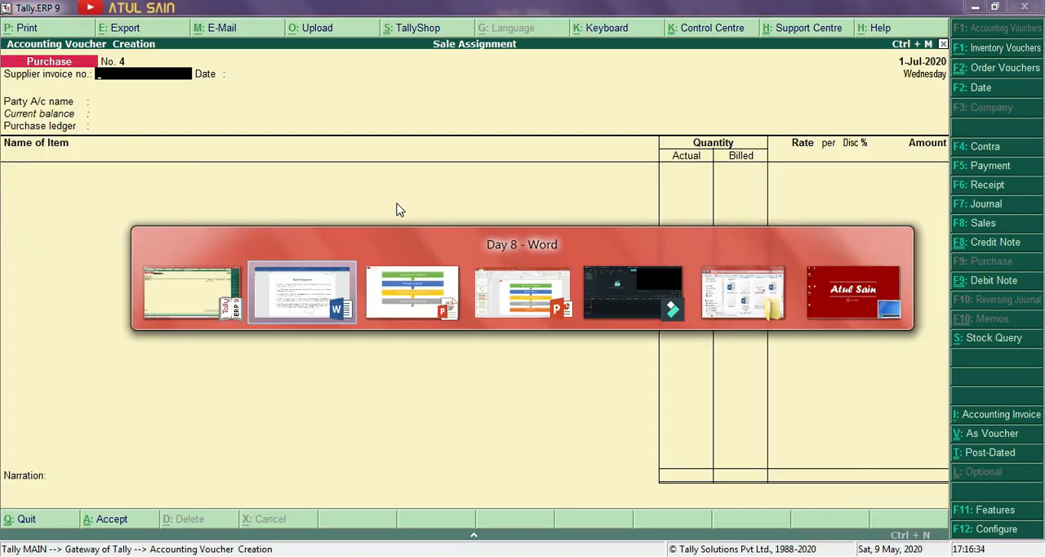
{"action": "key", "text": "alt+Tab"}
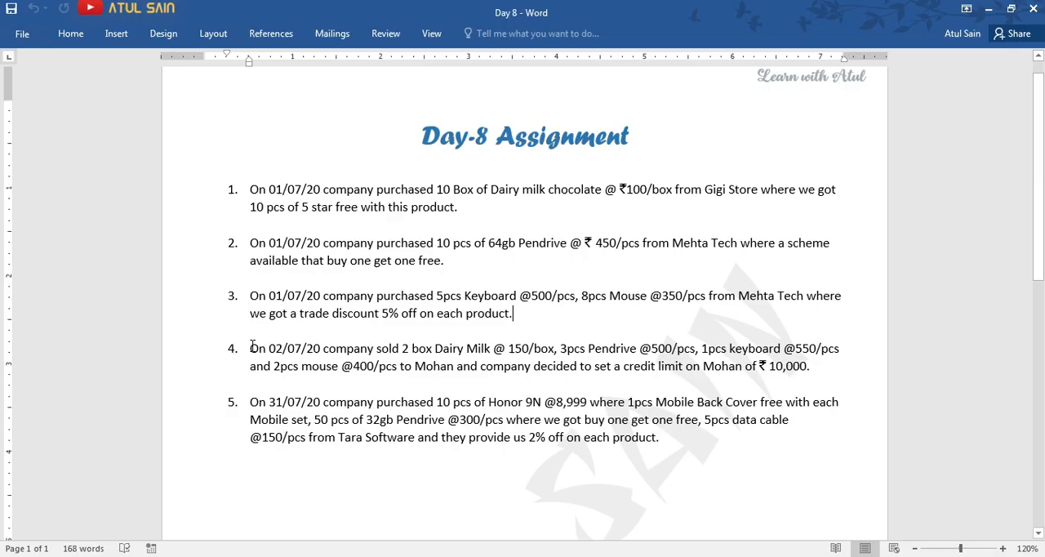
{"action": "key", "text": "alt+Tab"}
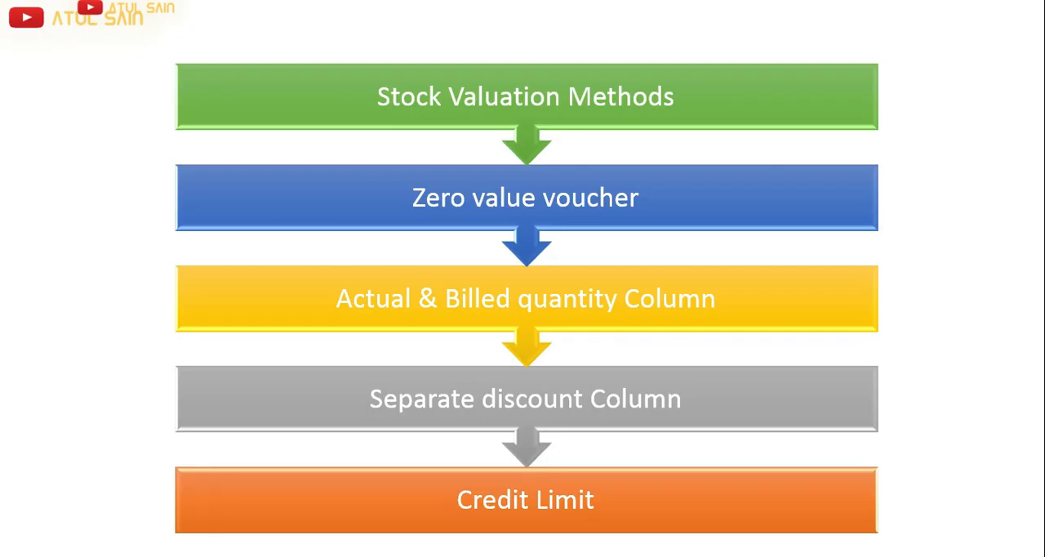
{"action": "key", "text": "alt+Tab"}
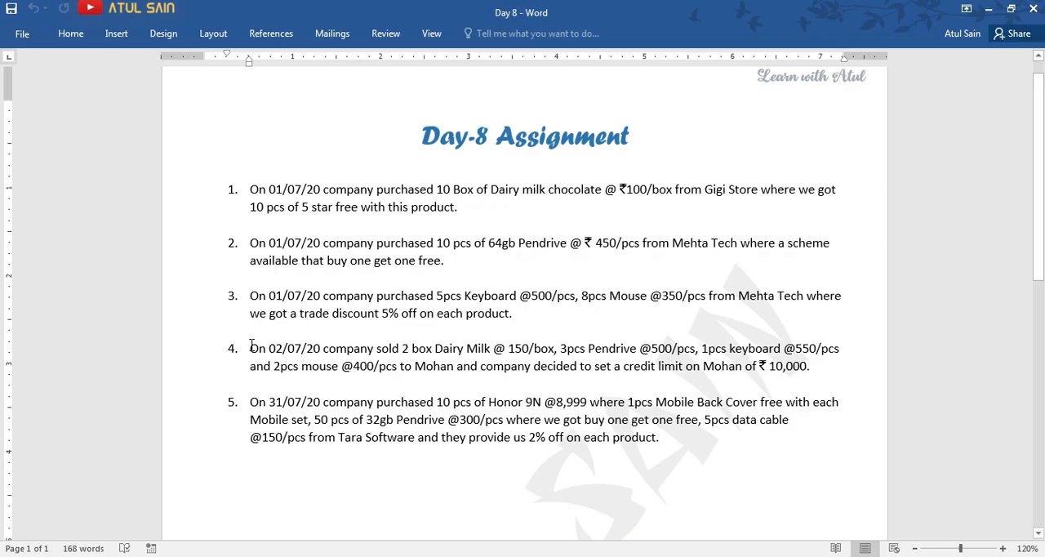
{"action": "left_click_drag", "start_coordinate": [249, 348], "coordinate": [808, 371]}
{"action": "left_click", "coordinate": [813, 371]}
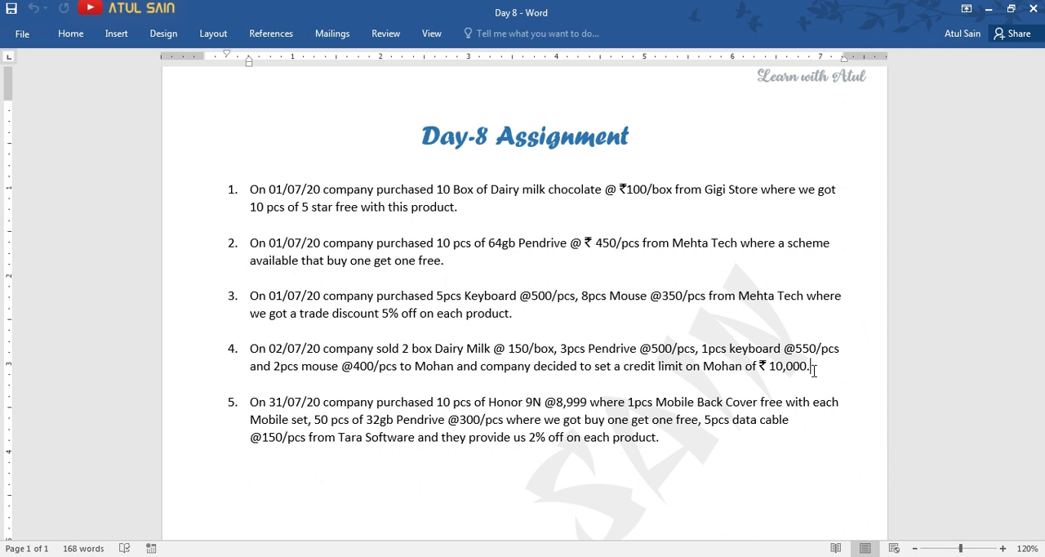
{"action": "key", "text": "alt+Tab"}
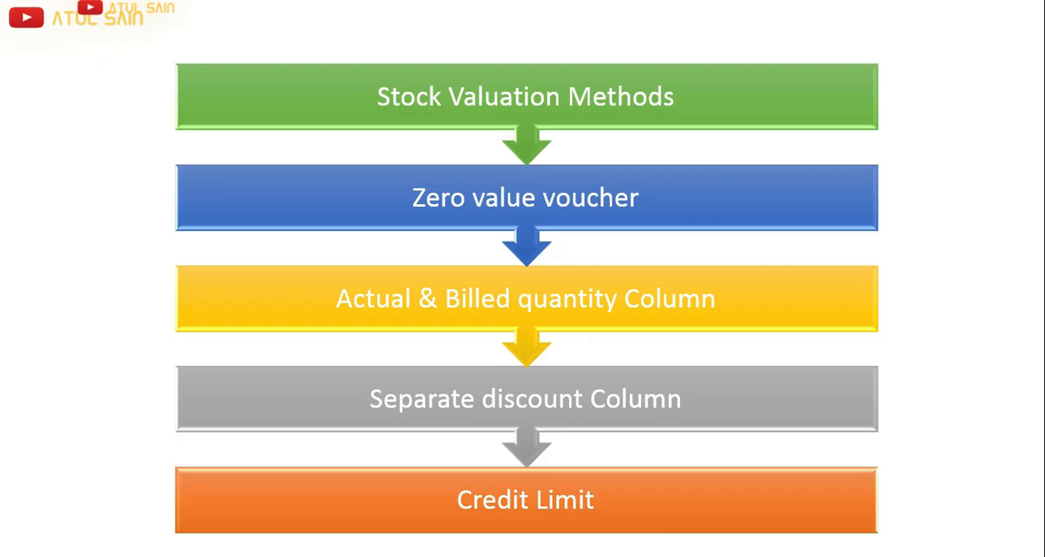
{"action": "key", "text": "alt+Tab"}
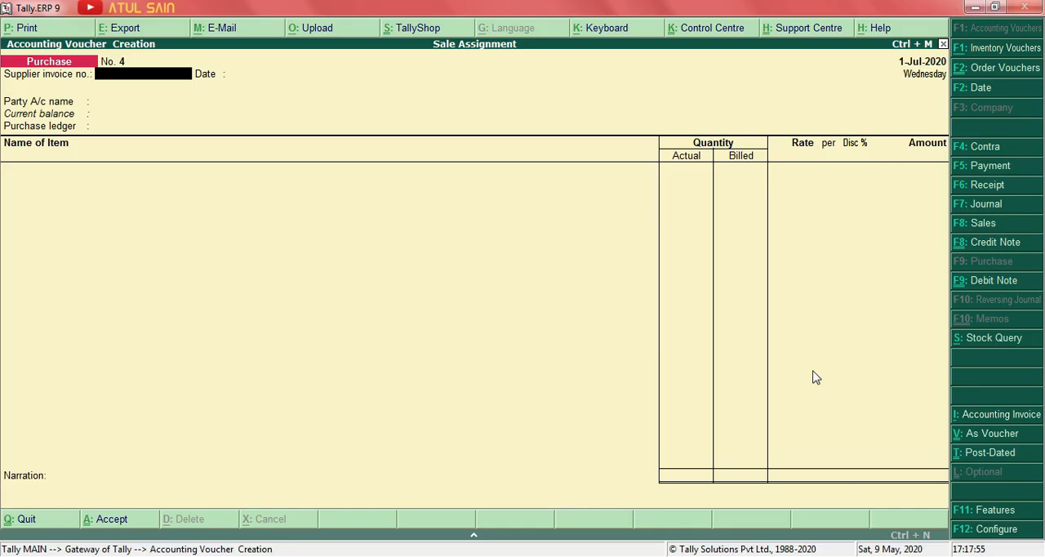
Leave the empty purchase voucher and start a new single ledger in the customer's name.
{"action": "key", "text": "Escape"}
{"action": "key", "text": "Escape"}
{"action": "key", "text": "n"}
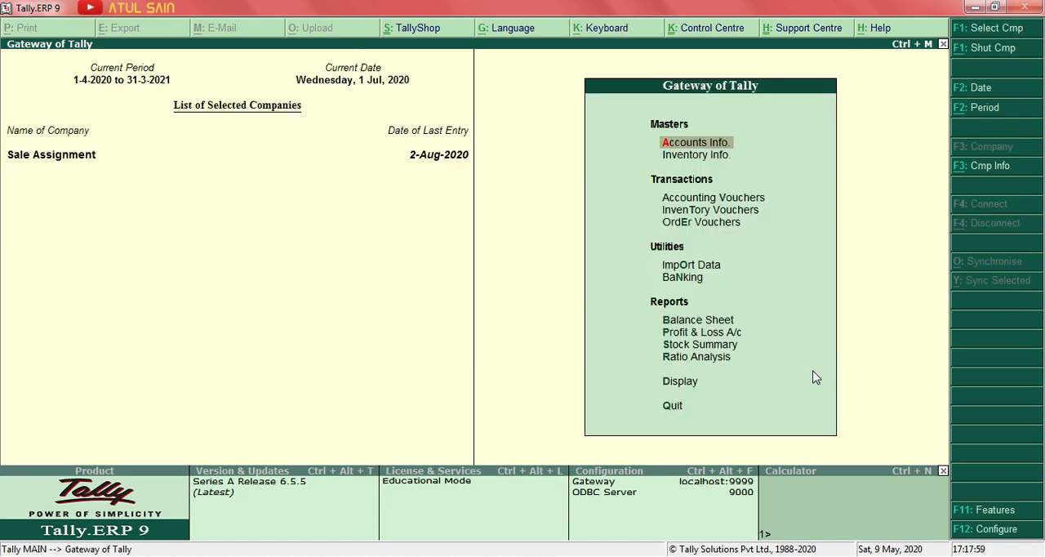
{"action": "key", "text": "Return"}
{"action": "key", "text": "l"}
{"action": "key", "text": "Down"}
{"action": "key", "text": "Up"}
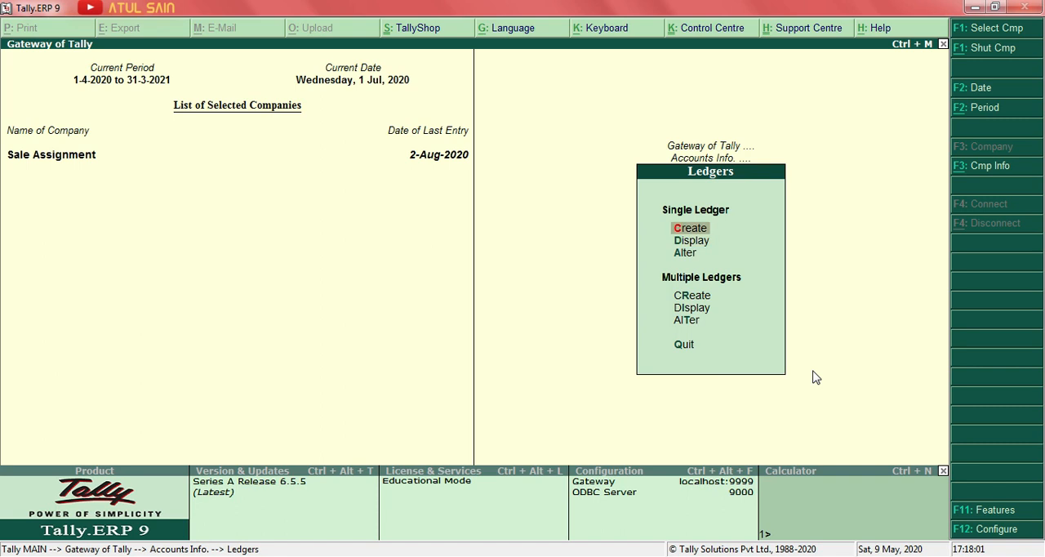
{"action": "key", "text": "Return"}
{"action": "type", "text": "Mohan"}
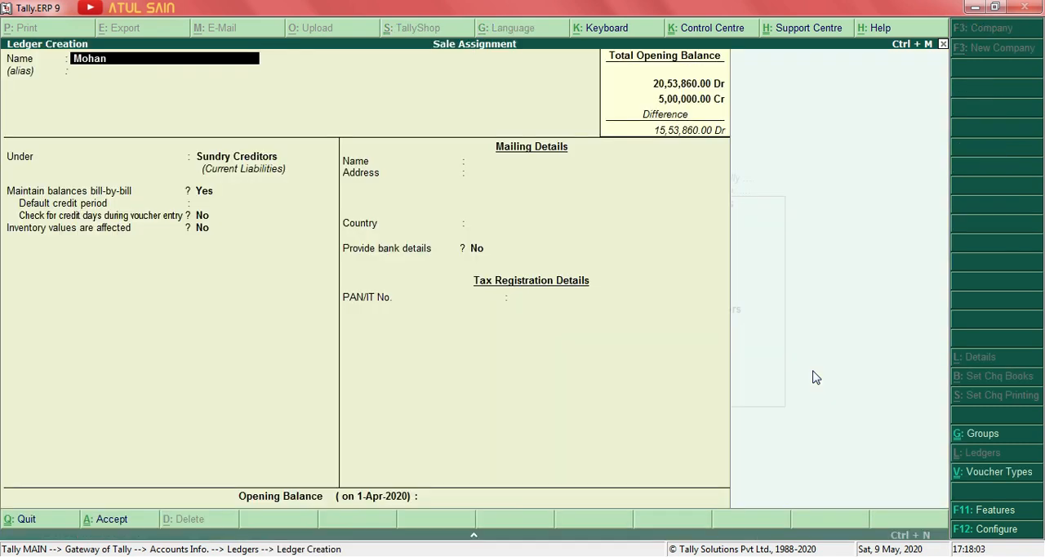
Place the customer's ledger under Sundry Debtors and keep Maintain balances bill-by-bill at Yes.
{"action": "key", "text": "Return"}
{"action": "key", "text": "Return"}
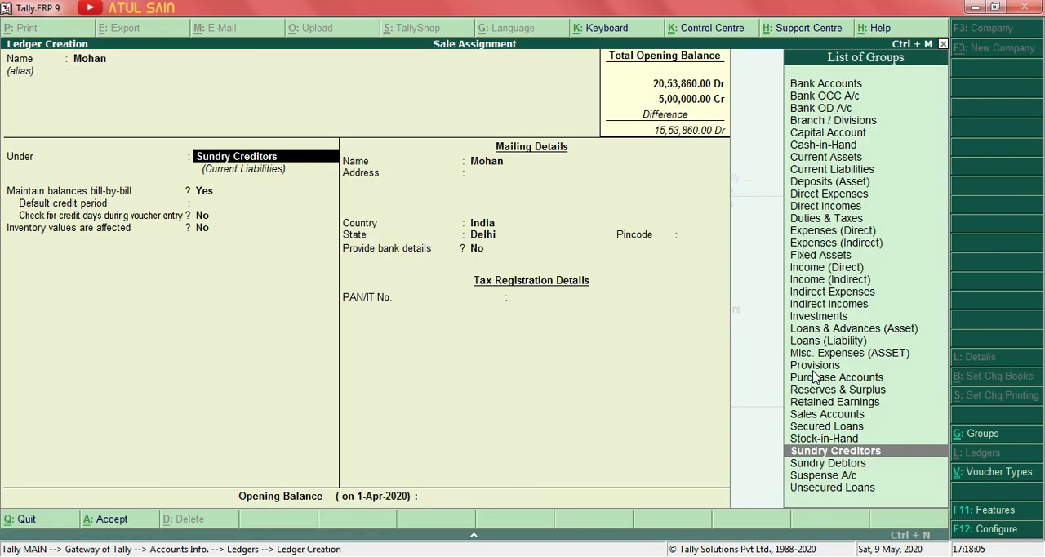
{"action": "key", "text": "Down"}
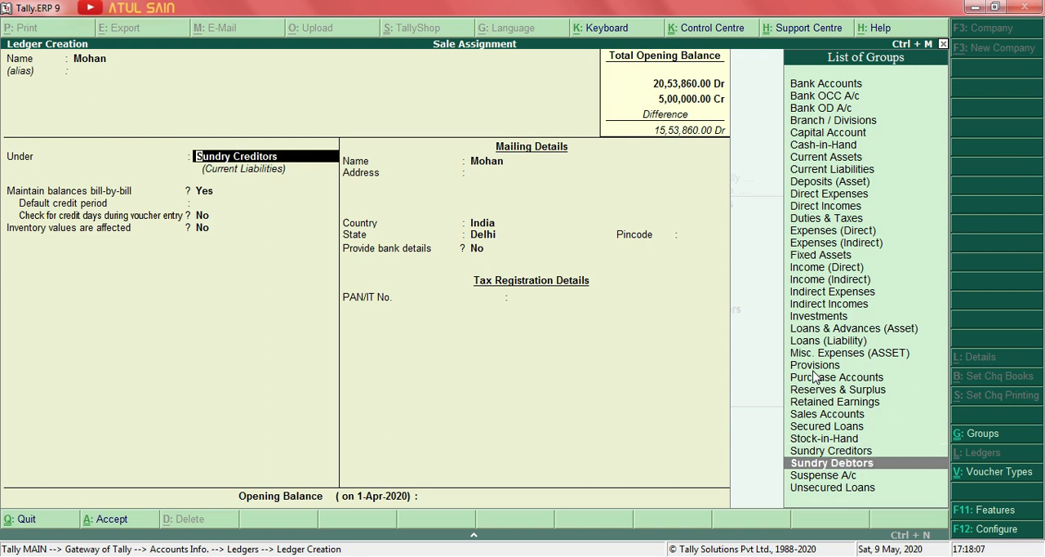
{"action": "key", "text": "Return"}
{"action": "key", "text": "Return"}
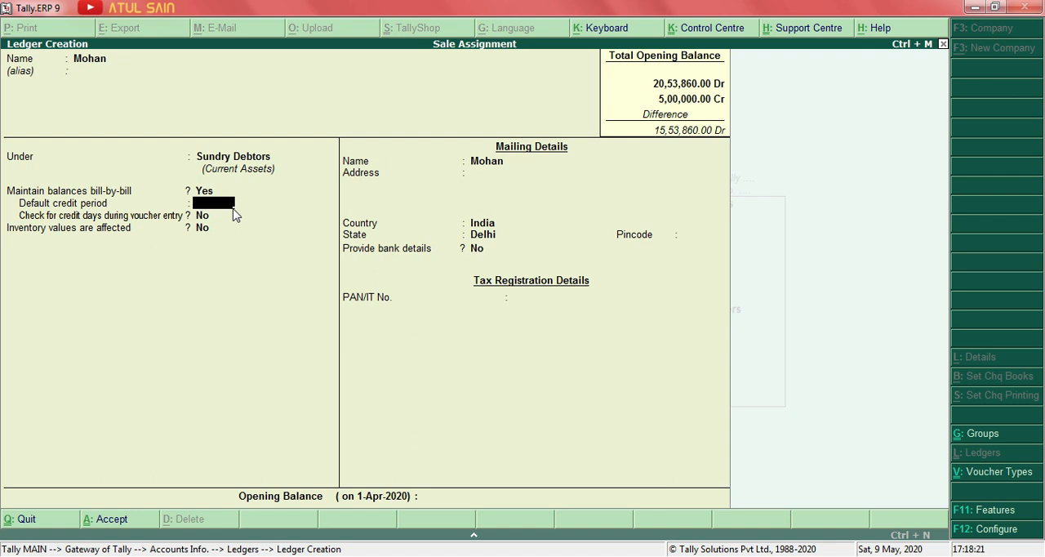
Set Maintain budgets and controls to Yes in the company's accounting features and save the settings.
{"action": "left_click", "coordinate": [973, 508]}
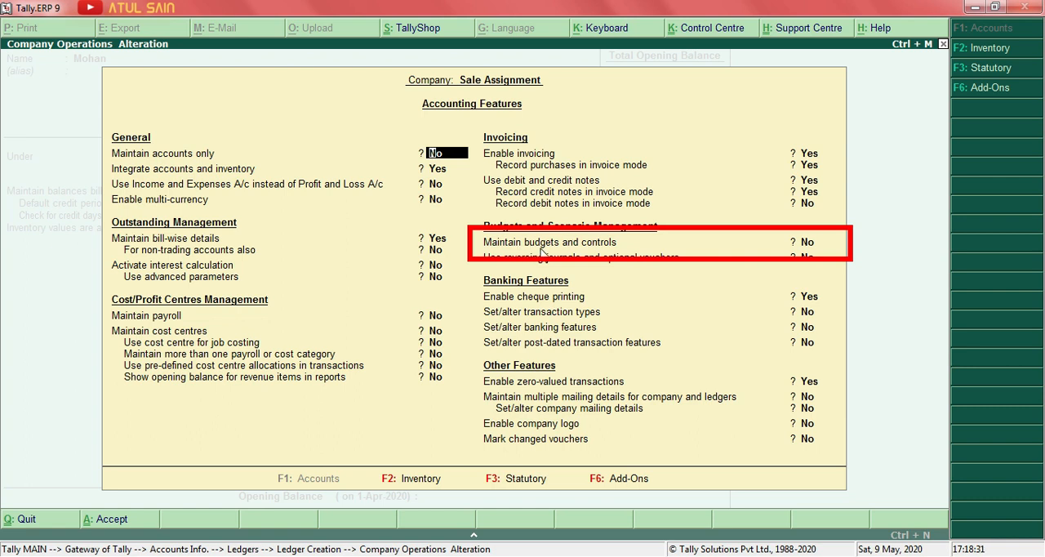
{"action": "left_click", "coordinate": [804, 245]}
{"action": "type", "text": "y"}
{"action": "key", "text": "Return"}
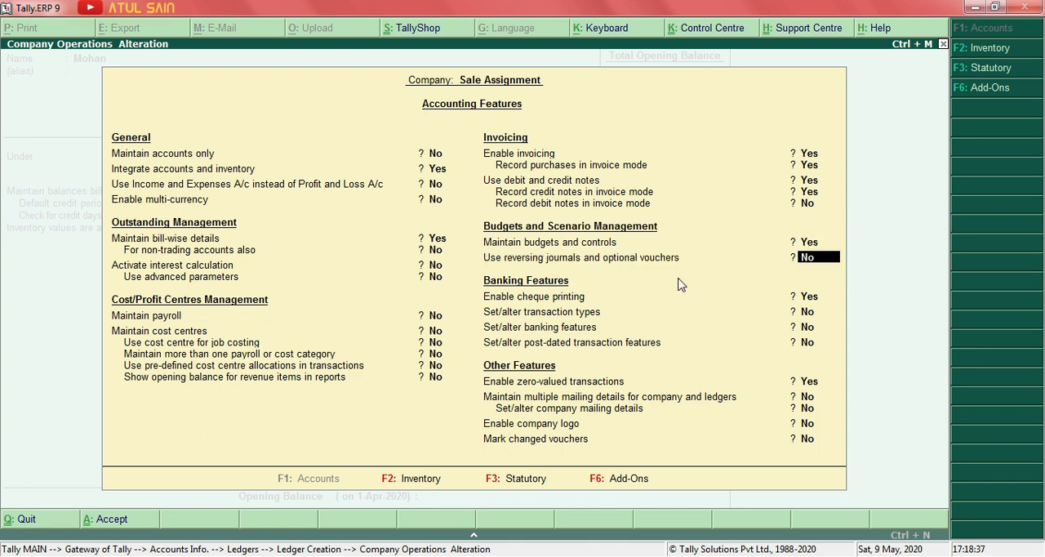
{"action": "key", "text": "ctrl+a"}
Set the customer's credit limit to 10,000, keep the post-dated transactions override at No, and finish the ledger.
{"action": "key", "text": "Return"}
{"action": "key", "text": "Return"}
{"action": "key", "text": "Return"}
{"action": "key", "text": "Return"}
{"action": "key", "text": "Return"}
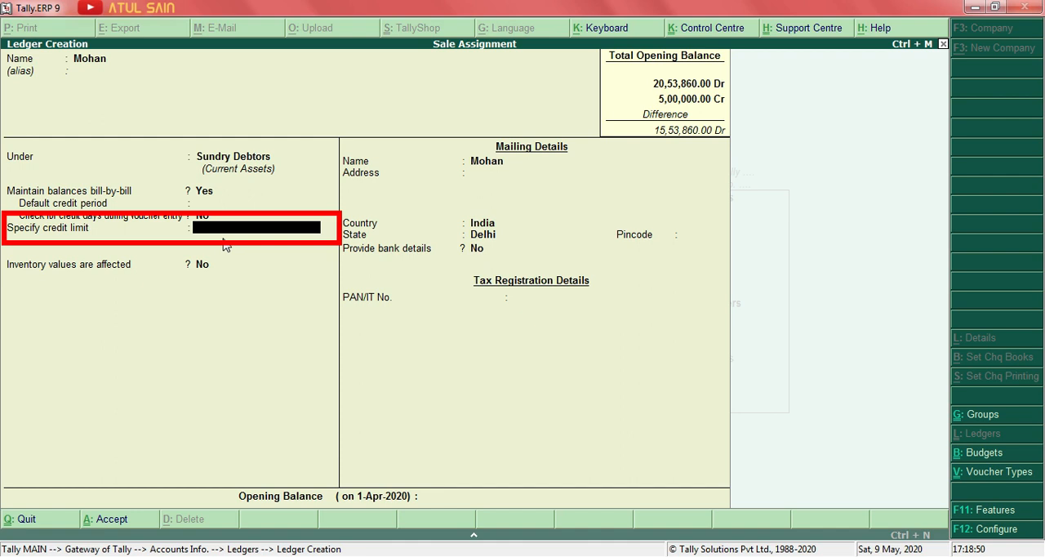
{"action": "type", "text": "10000"}
{"action": "key", "text": "Return"}
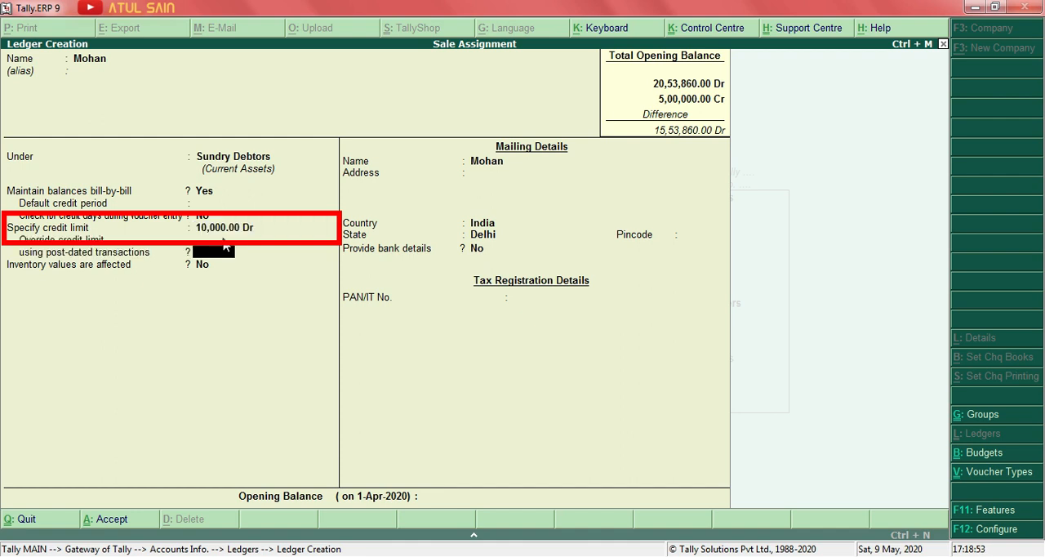
{"action": "key", "text": "Return"}
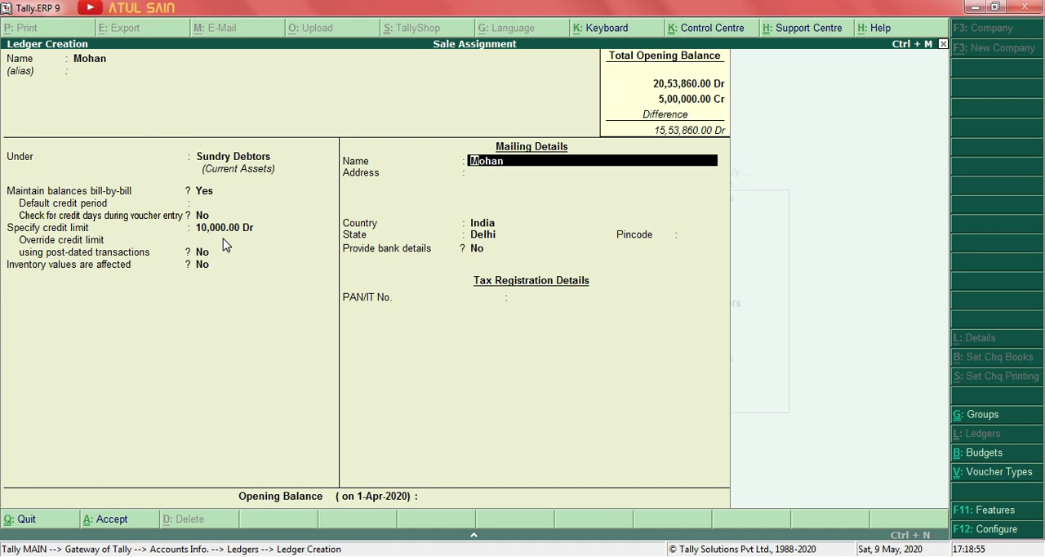
{"action": "key", "text": "Escape"}
Return to accounting voucher entry and start a new sales voucher.
{"action": "key", "text": "Escape"}
{"action": "key", "text": "y"}
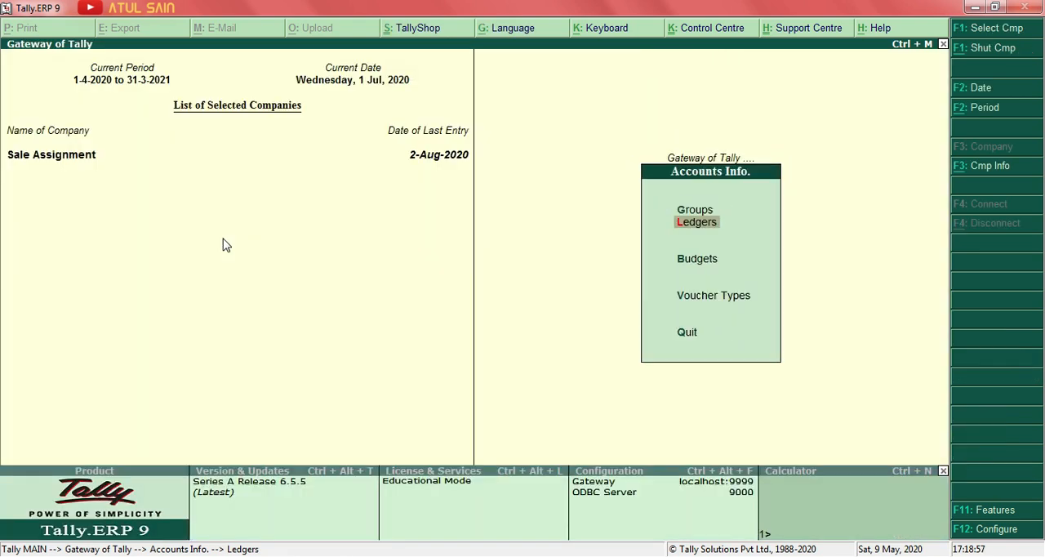
{"action": "key", "text": "Escape"}
{"action": "key", "text": "Down"}
{"action": "key", "text": "Down"}
{"action": "key", "text": "Return"}
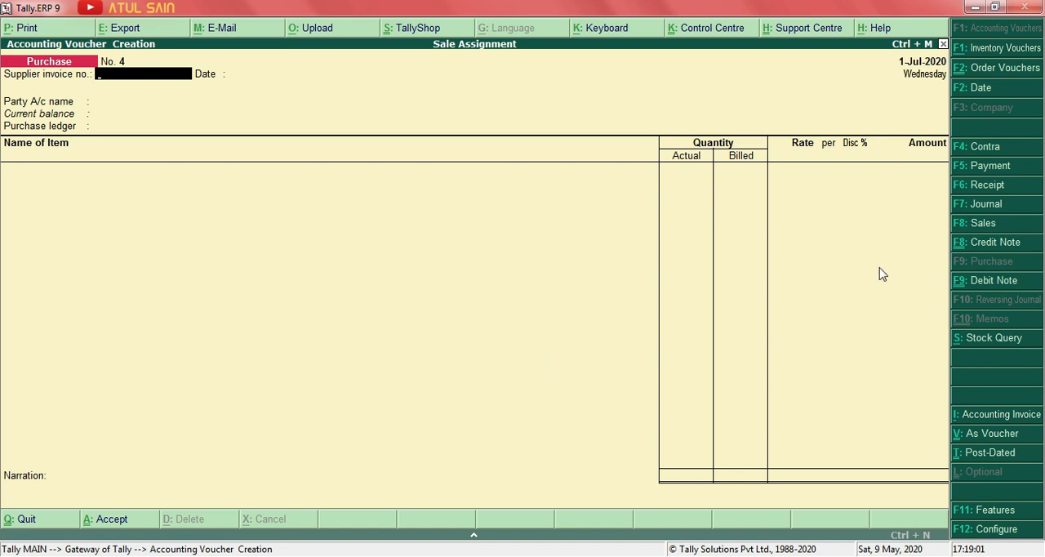
{"action": "left_click", "coordinate": [1001, 226]}
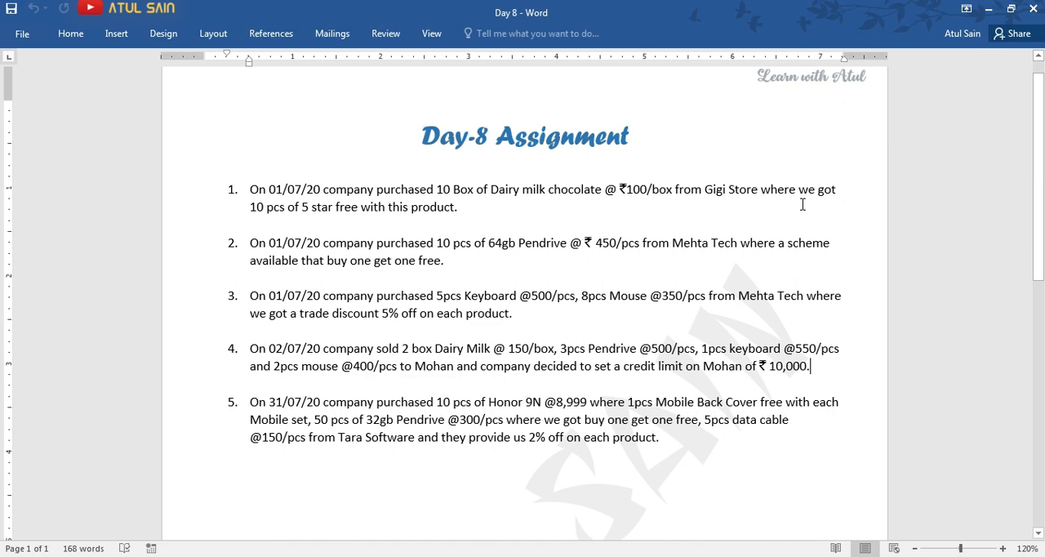
Switch back from the Word assignment to Tally and set the sales voucher date to 2-7-2020.
{"action": "key", "text": "alt+Tab"}
{"action": "key", "text": "alt+Tab"}
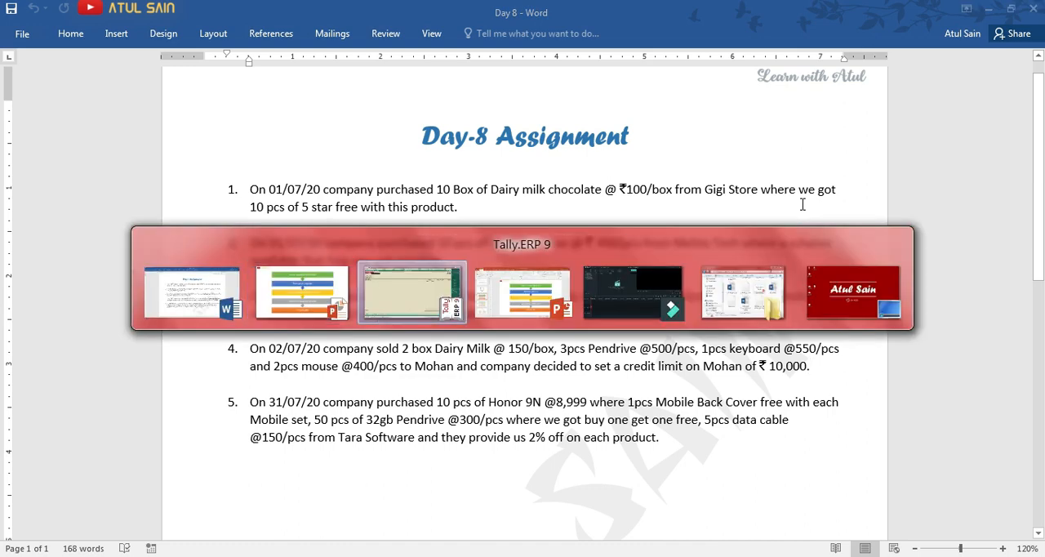
{"action": "key", "text": "F2"}
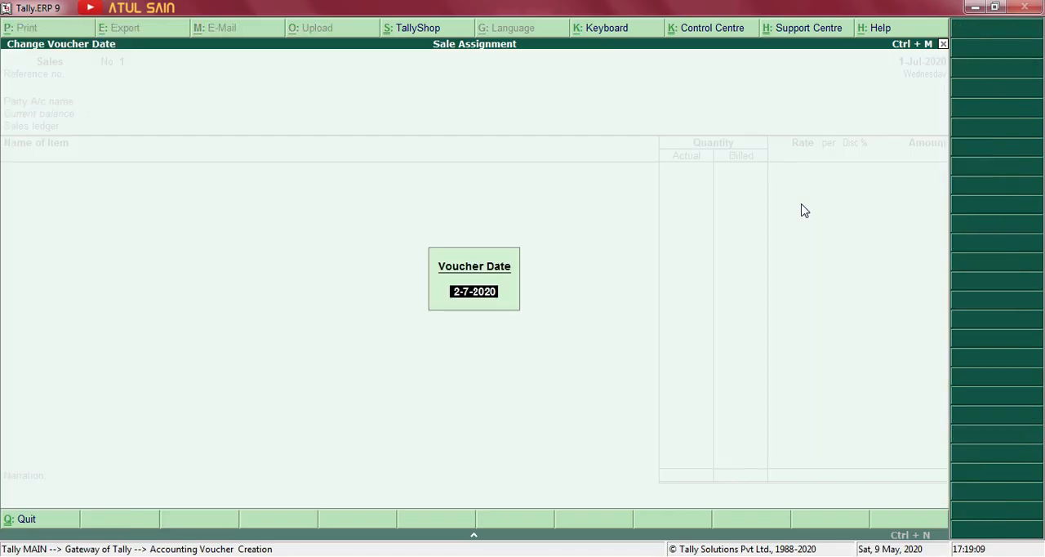
{"action": "type", "text": "2.7"}
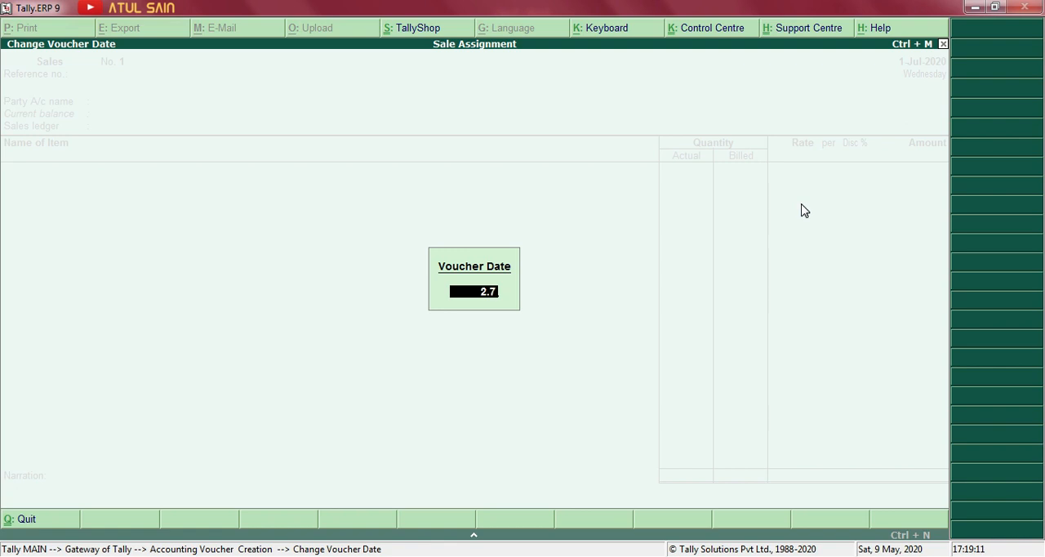
{"action": "key", "text": "Return"}
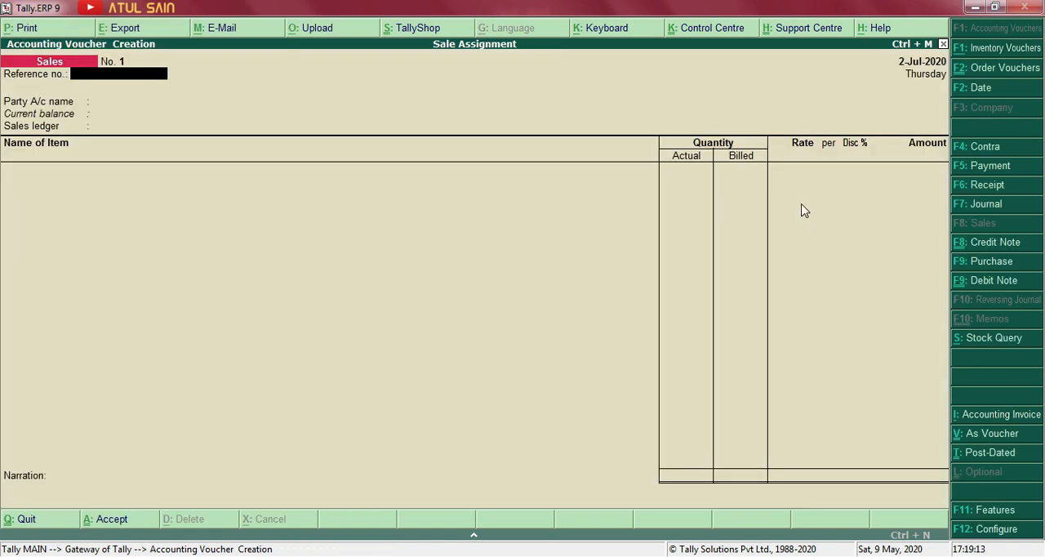
Enter the sale's reference number and choose the customer's ledger as the party account.
{"action": "type", "text": "mohan-01"}
{"action": "key", "text": "Return"}
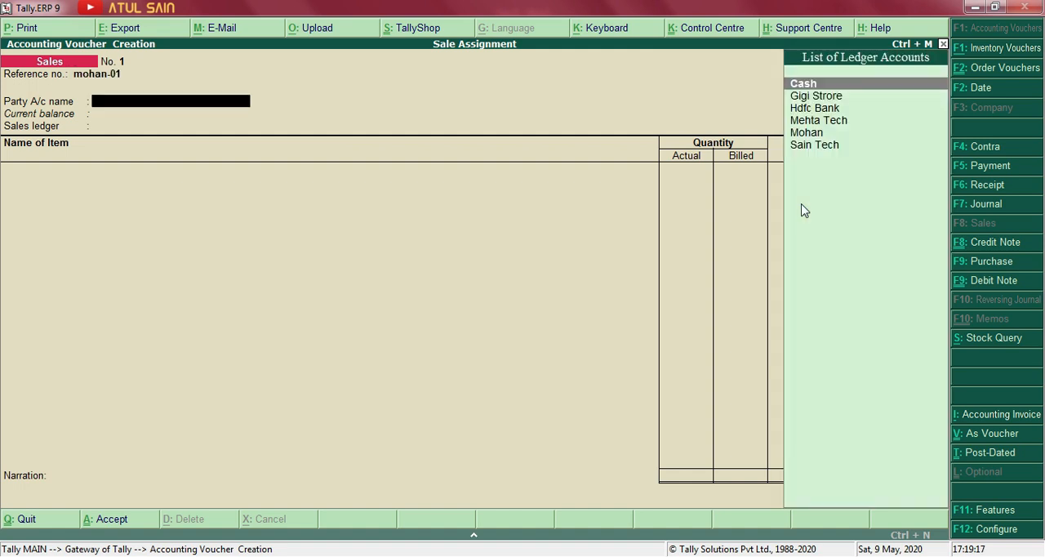
{"action": "key", "text": "Down"}
{"action": "key", "text": "Down"}
{"action": "key", "text": "Down"}
{"action": "key", "text": "Down"}
{"action": "key", "text": "Return"}
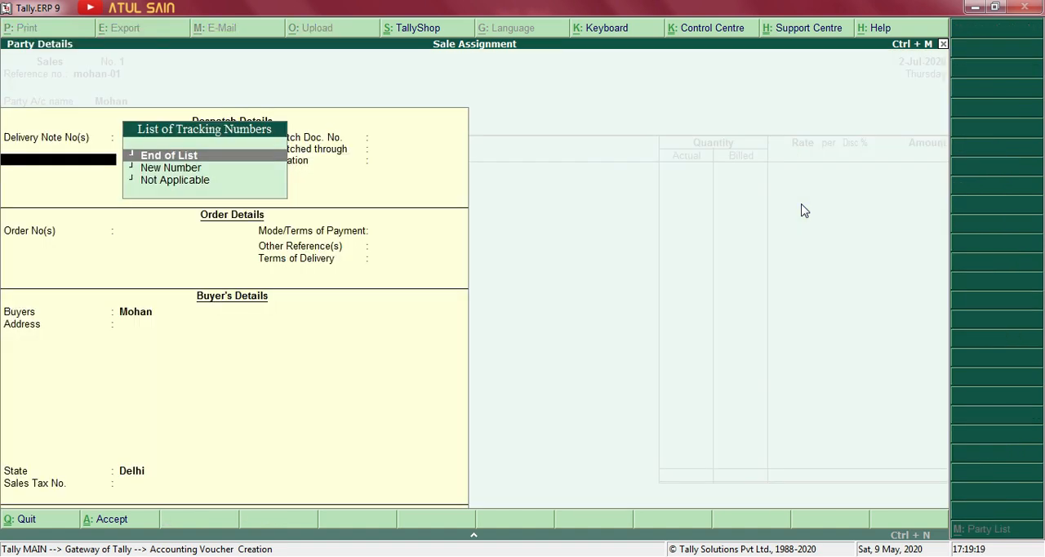
End the delivery note list and leave the despatch details of the party blank.
{"action": "key", "text": "Return"}
{"action": "key", "text": "Return"}
{"action": "key", "text": "Return"}
{"action": "key", "text": "Return"}
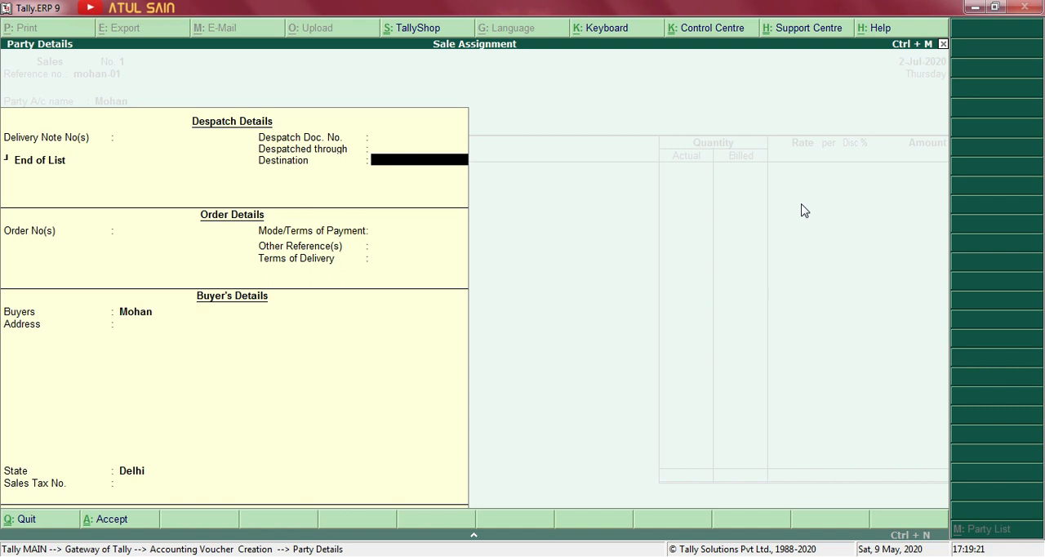
{"action": "key", "text": "BackSpace"}
{"action": "key", "text": "BackSpace"}
{"action": "key", "text": "BackSpace"}
{"action": "key", "text": "BackSpace"}
{"action": "key", "text": "Return"}
{"action": "key", "text": "Return"}
{"action": "key", "text": "Return"}
{"action": "key", "text": "Return"}
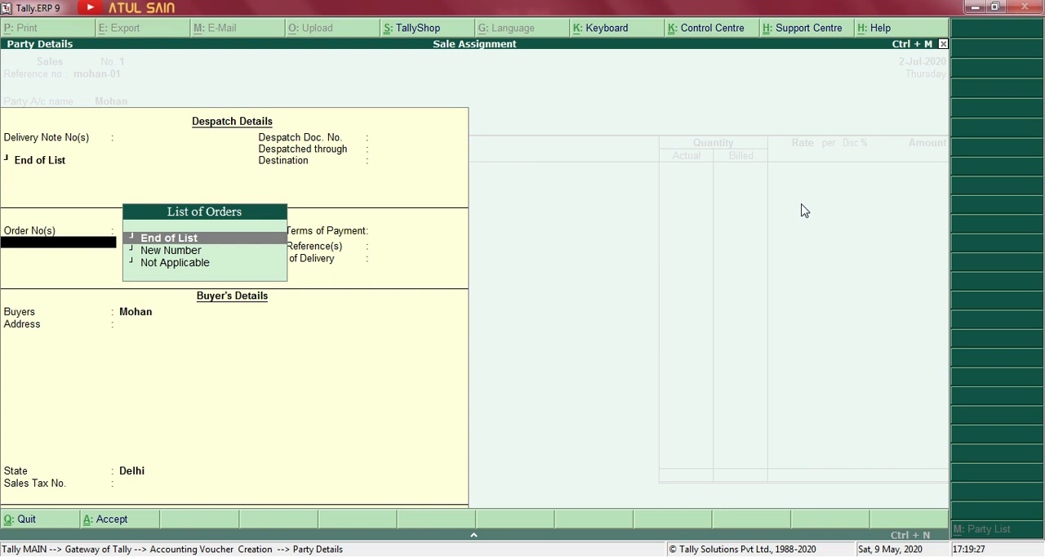
End the order list, keep the buyer's details as they are, and choose Sales as the sales ledger.
{"action": "key", "text": "Return"}
{"action": "key", "text": "Return"}
{"action": "key", "text": "Return"}
{"action": "key", "text": "Return"}
{"action": "key", "text": "Return"}
{"action": "key", "text": "Return"}
{"action": "key", "text": "Return"}
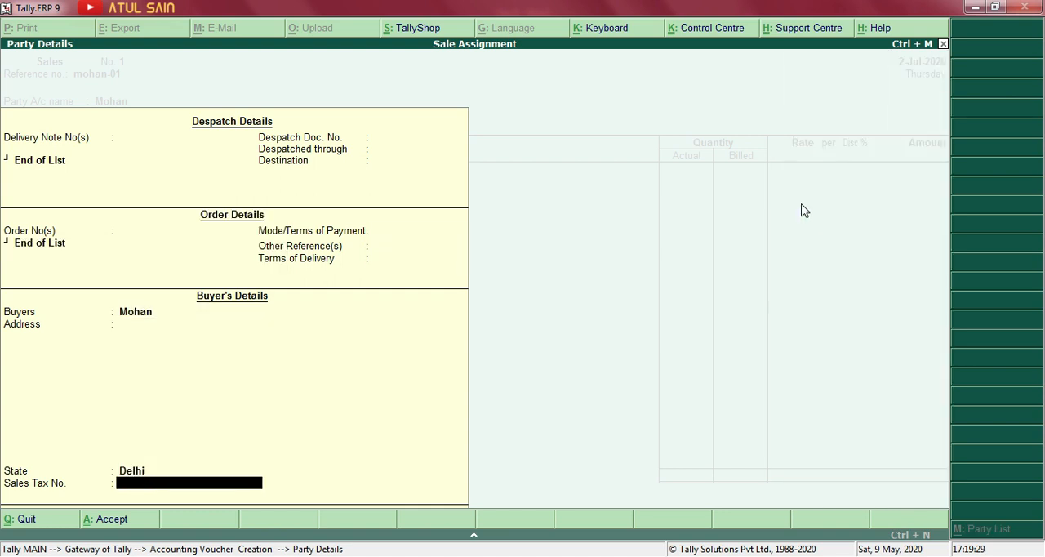
{"action": "key", "text": "Return"}
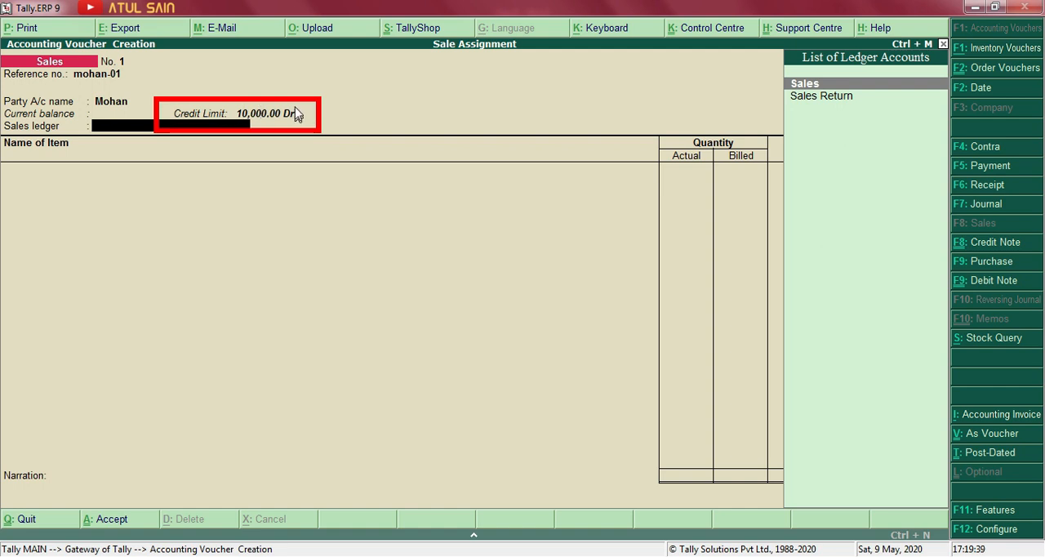
{"action": "key", "text": "Return"}
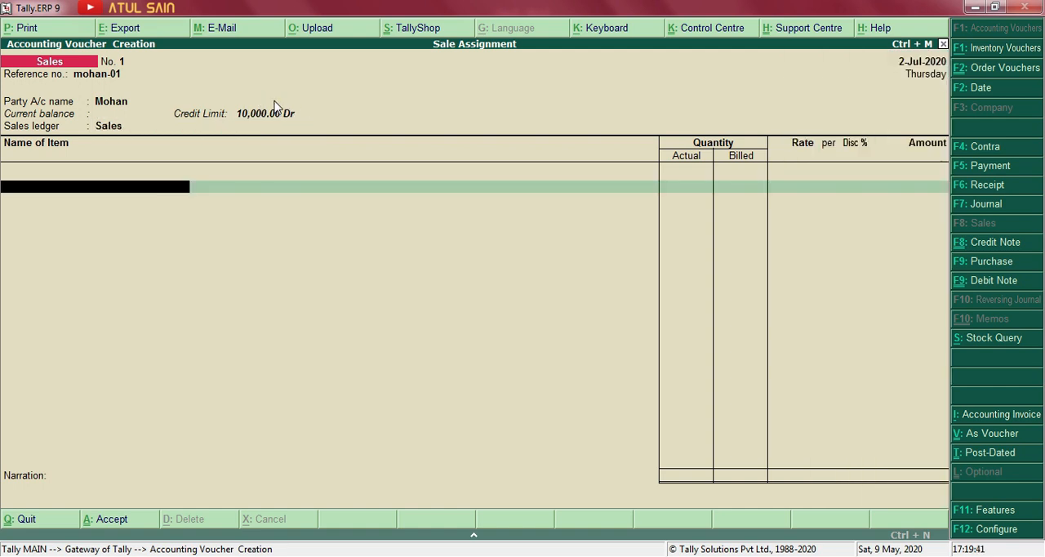
Check the assignment in Word and add 2 boxes of Dairy milk chocolate to the sale in Tally, with tracking and order numbers Not Applicable.
{"action": "key", "text": "alt+Tab"}
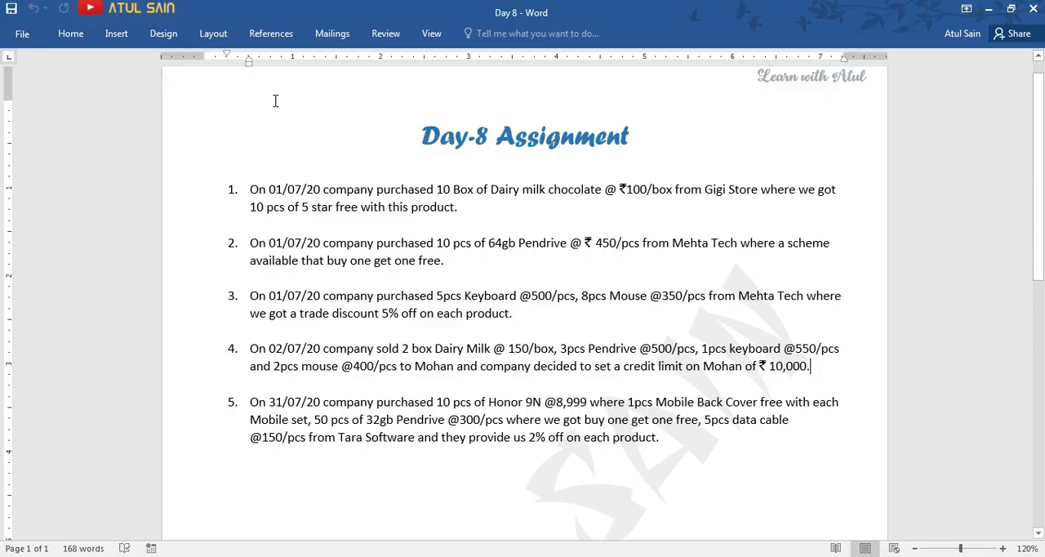
{"action": "key", "text": "alt+Tab"}
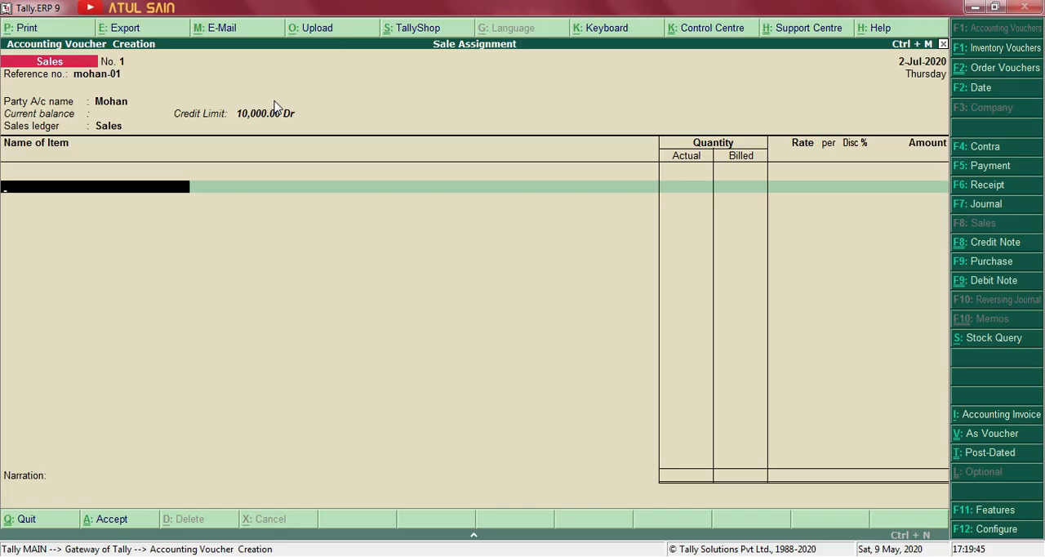
{"action": "type", "text": "Dai"}
{"action": "key", "text": "Return"}
{"action": "key", "text": "Return"}
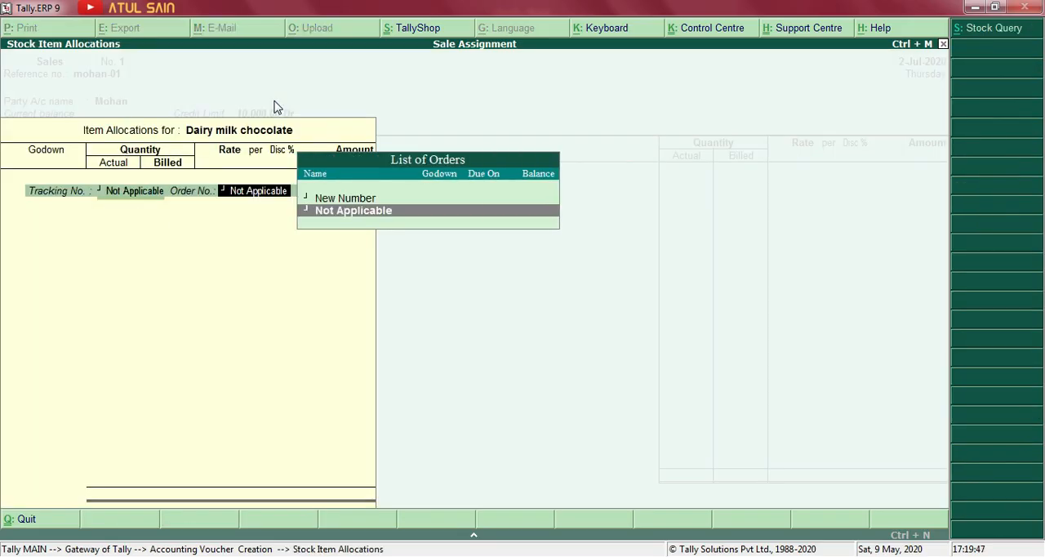
{"action": "key", "text": "Return"}
{"action": "key", "text": "alt+Tab"}
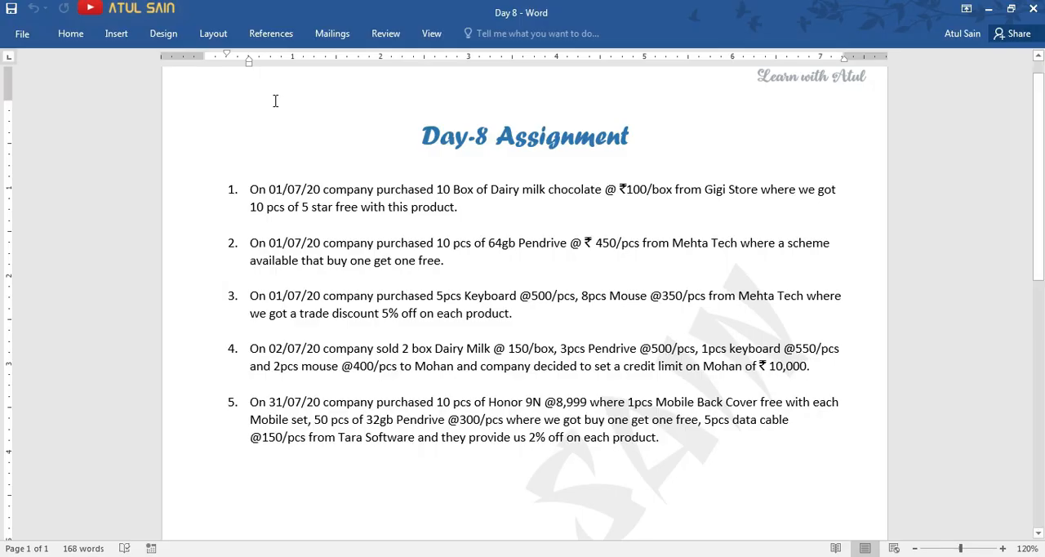
{"action": "key", "text": "alt+Tab"}
{"action": "type", "text": "2"}
{"action": "key", "text": "Return"}
{"action": "key", "text": "Return"}
Set the Dairy milk chocolate rate to 150 per box, checking it against the Word assignment, and finish the item's allocation.
{"action": "key", "text": "alt+Tab"}
{"action": "key", "text": "alt+Tab"}
{"action": "type", "text": "150"}
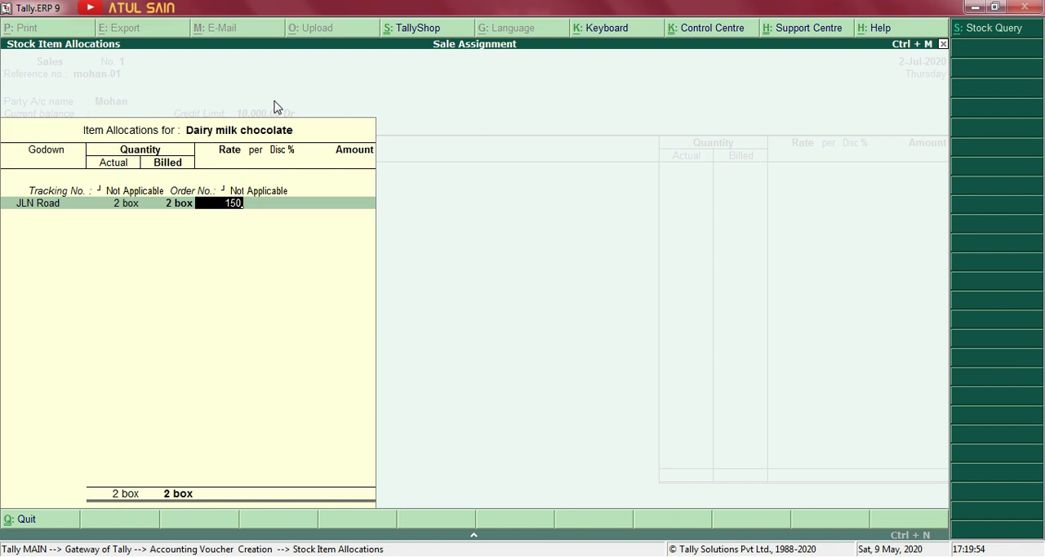
{"action": "key", "text": "Return"}
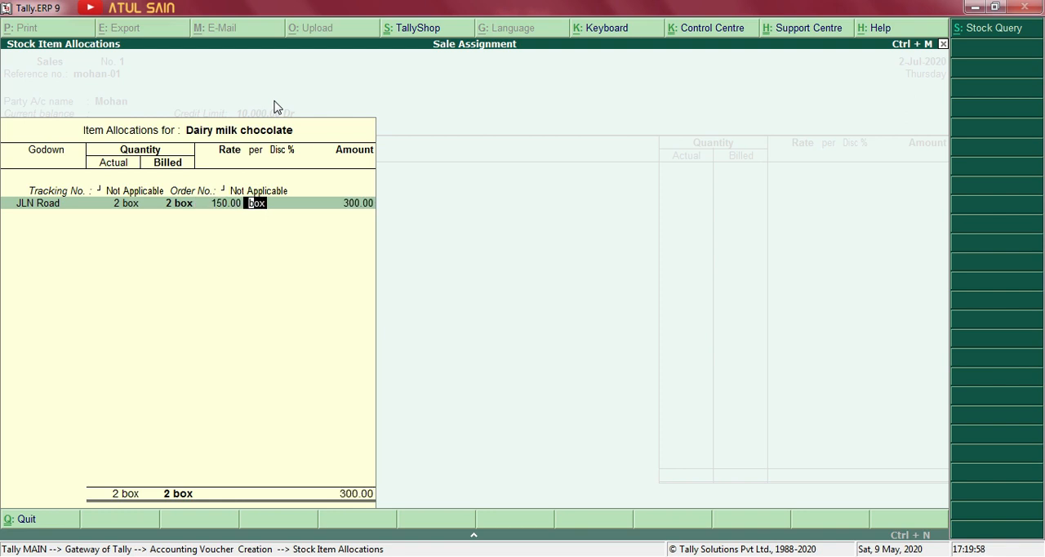
{"action": "key", "text": "Return"}
{"action": "key", "text": "Return"}
{"action": "key", "text": "Return"}
{"action": "key", "text": "Return"}
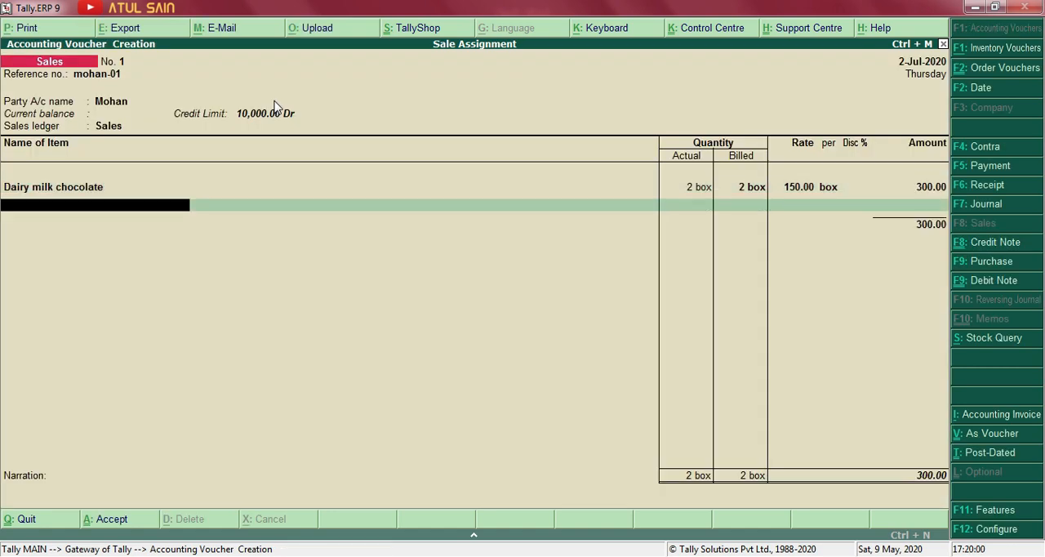
Look up the pendrive line in the Word assignment and add 3 pcs of Pendrive 64gb to the sale in Tally.
{"action": "key", "text": "alt+Tab"}
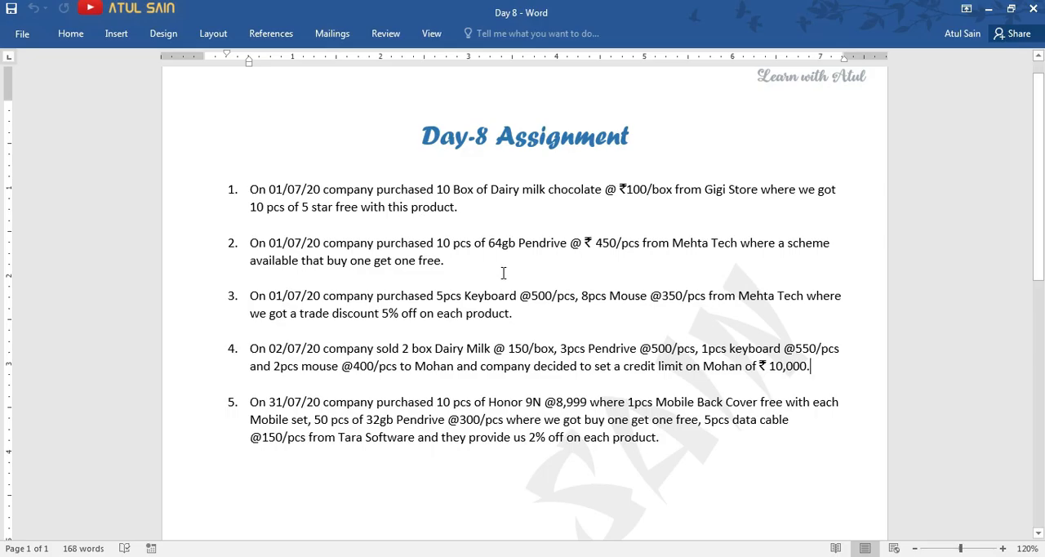
{"action": "left_click_drag", "start_coordinate": [558, 349], "coordinate": [624, 355]}
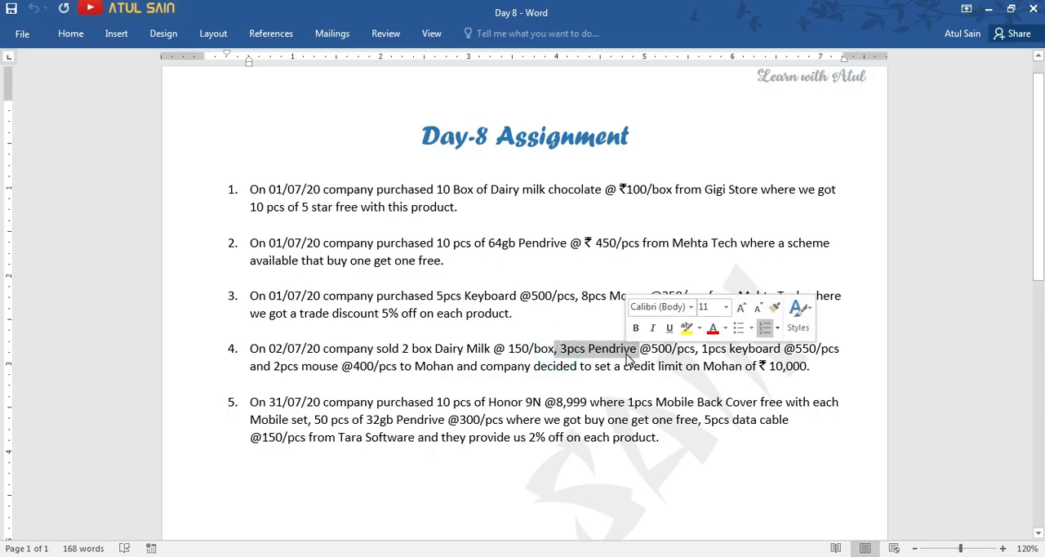
{"action": "key", "text": "alt+Tab"}
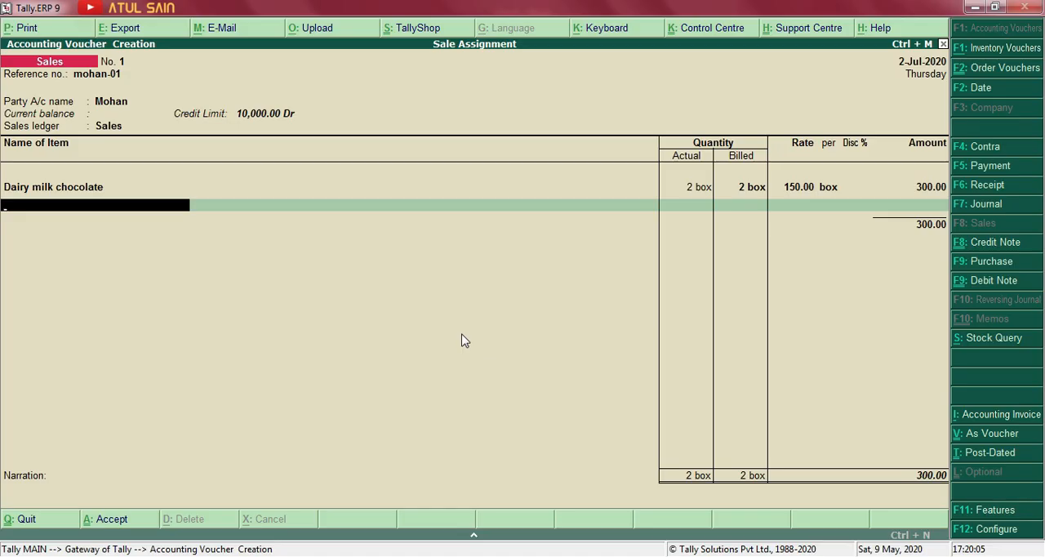
{"action": "type", "text": "Pen"}
{"action": "key", "text": "Return"}
{"action": "key", "text": "Return"}
{"action": "key", "text": "Return"}
{"action": "type", "text": "3"}
{"action": "key", "text": "Return"}
{"action": "key", "text": "Return"}
Check the pendrive price in the Word assignment, set its rate to 500 per pcs in Tally, and finish the allocation.
{"action": "key", "text": "alt+Tab"}
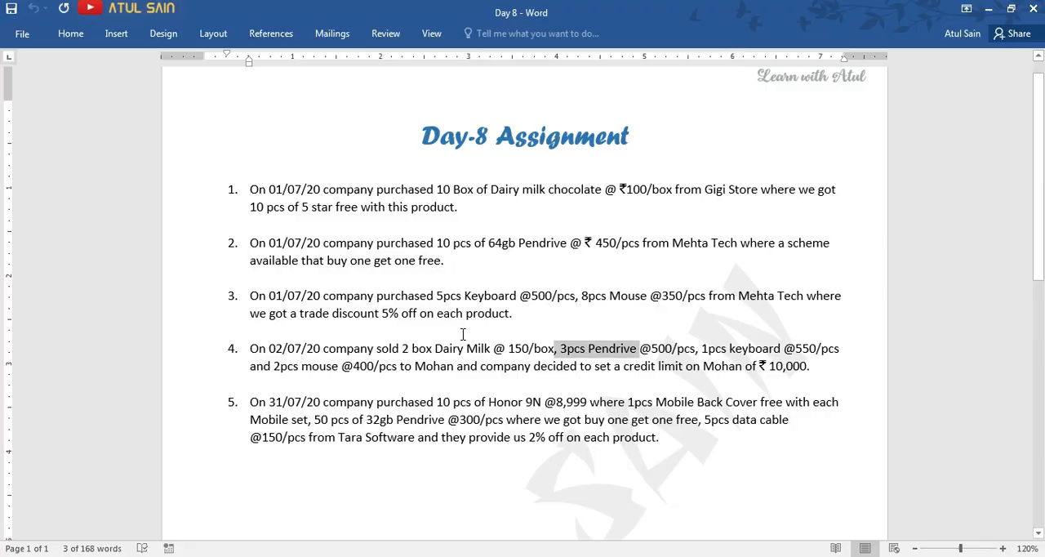
{"action": "key", "text": "alt+Tab"}
{"action": "type", "text": "500"}
{"action": "key", "text": "Return"}
{"action": "key", "text": "Return"}
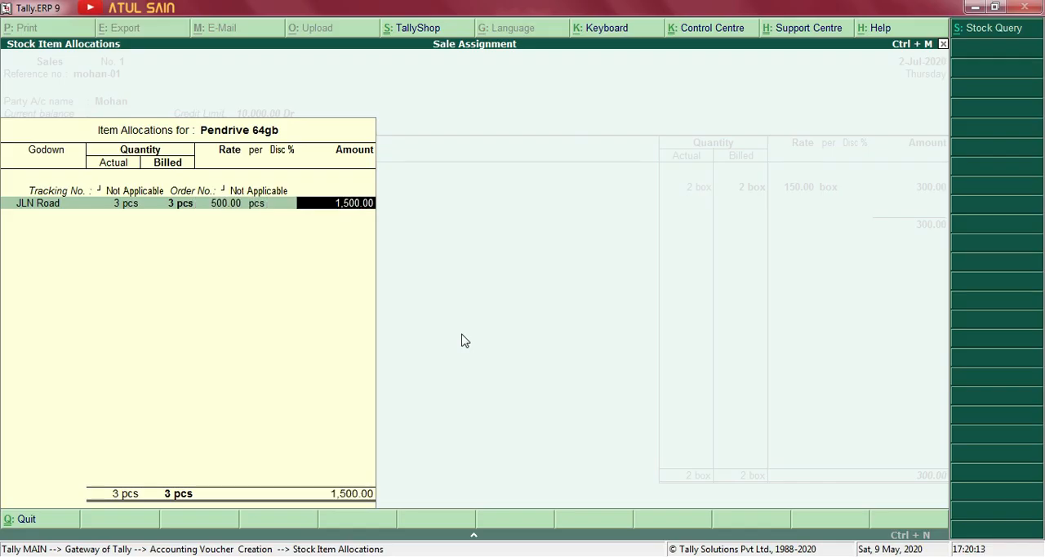
{"action": "key", "text": "Return"}
{"action": "key", "text": "Return"}
Check the next item in the Word assignment and add 1 pcs of Keyboard to the sale in Tally.
{"action": "key", "text": "alt+Tab"}
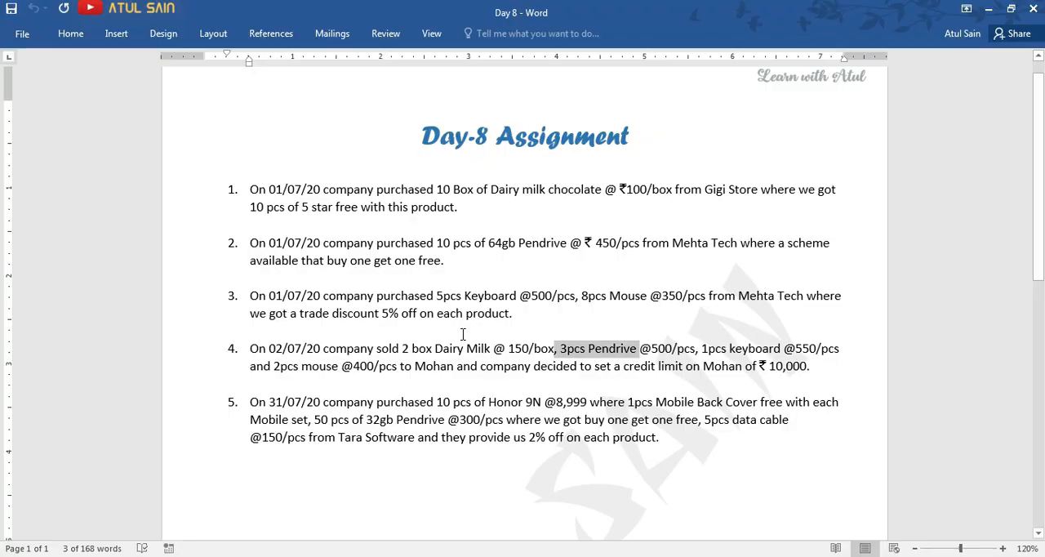
{"action": "key", "text": "alt+Tab"}
{"action": "type", "text": "Key"}
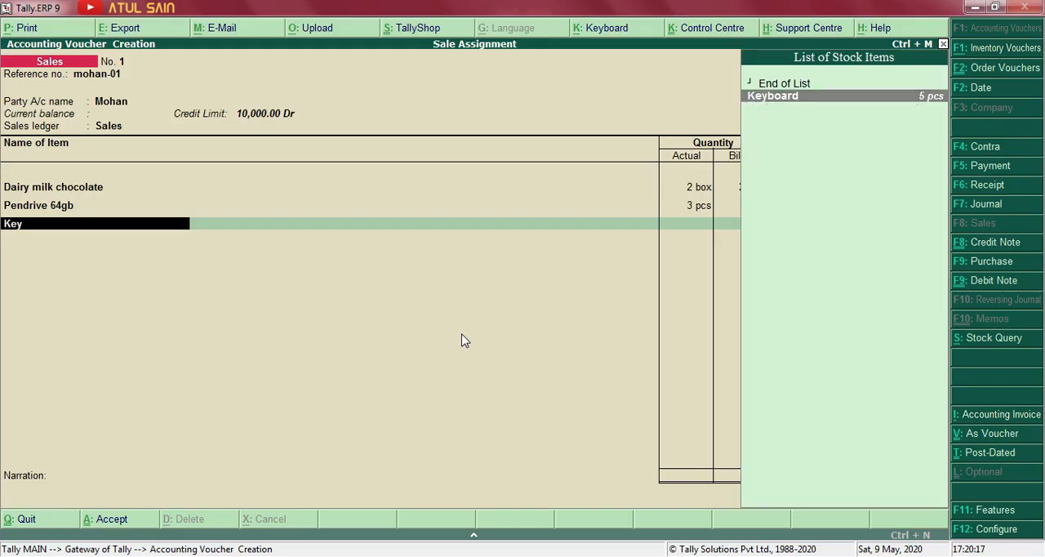
{"action": "key", "text": "Return"}
{"action": "key", "text": "Return"}
{"action": "type", "text": "1 pcs"}
{"action": "key", "text": "Return"}
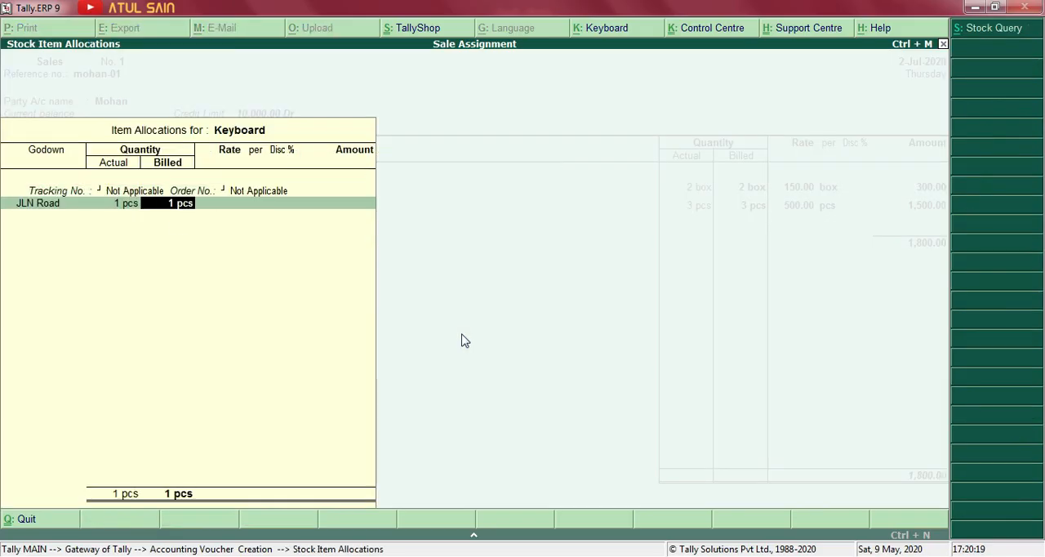
Set the Keyboard rate to 550 per pcs and finish its allocation.
{"action": "key", "text": "Return"}
{"action": "type", "text": "550"}
{"action": "key", "text": "Return"}
{"action": "key", "text": "Return"}
{"action": "key", "text": "Return"}
{"action": "key", "text": "Return"}
Check the last sold item in the Word assignment and add 2 pcs of Mouse to the sale in Tally.
{"action": "key", "text": "alt+Tab"}
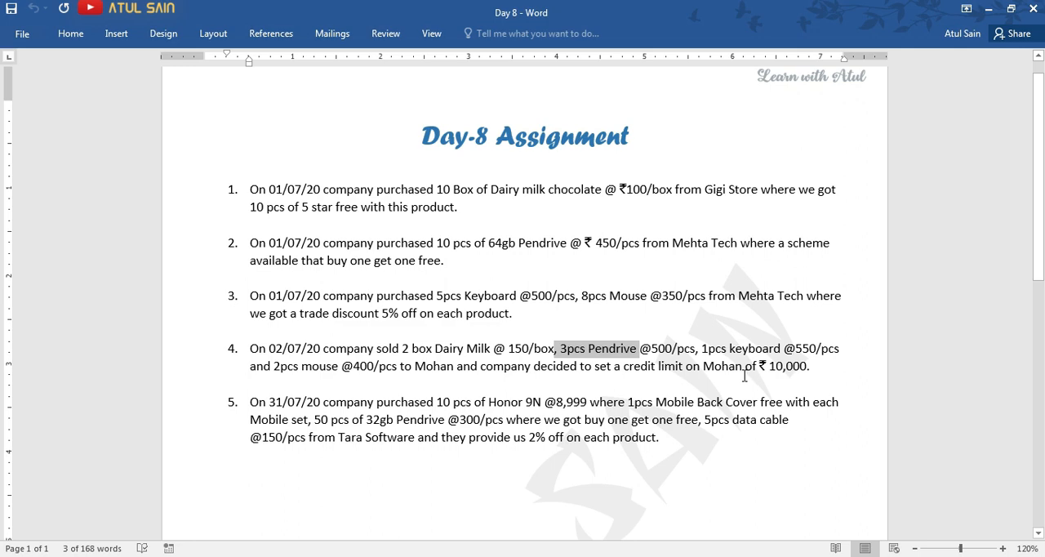
{"action": "key", "text": "alt+Tab"}
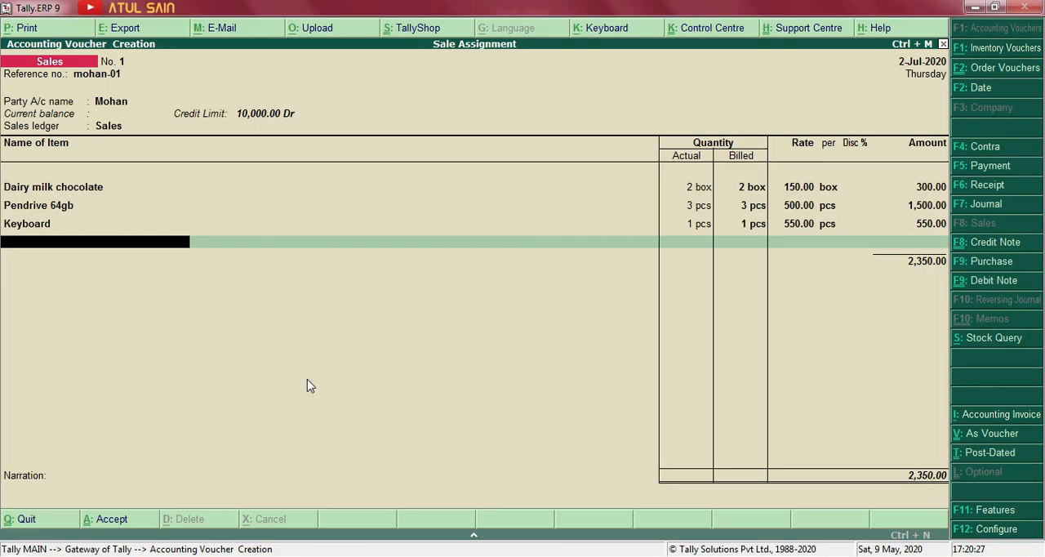
{"action": "type", "text": "Mou"}
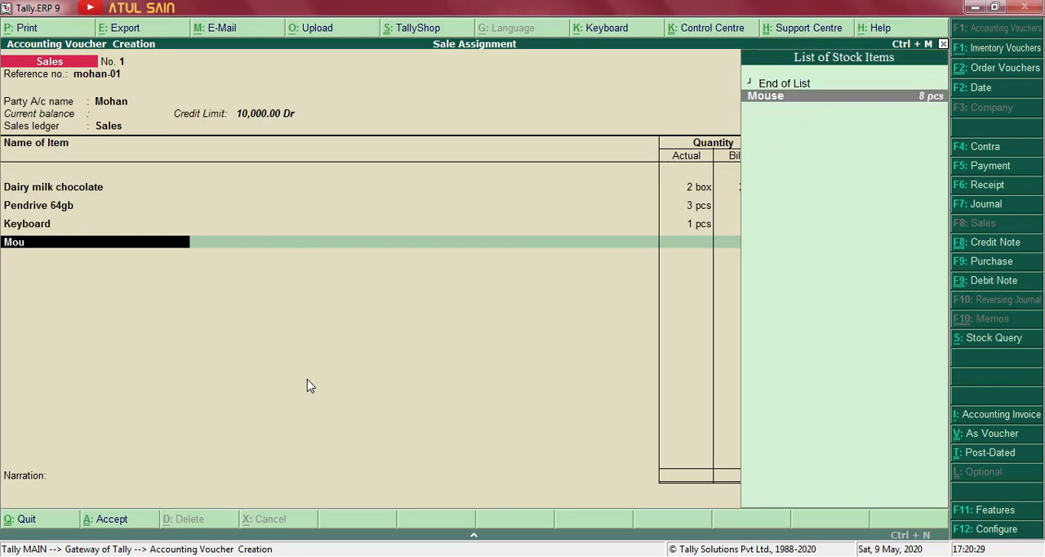
{"action": "key", "text": "Return"}
{"action": "key", "text": "Return"}
{"action": "key", "text": "Return"}
{"action": "type", "text": "2"}
{"action": "key", "text": "Return"}
Check the mouse price in the Word assignment, set its rate to 400 per pcs in Tally, and finish the allocation.
{"action": "key", "text": "Return"}
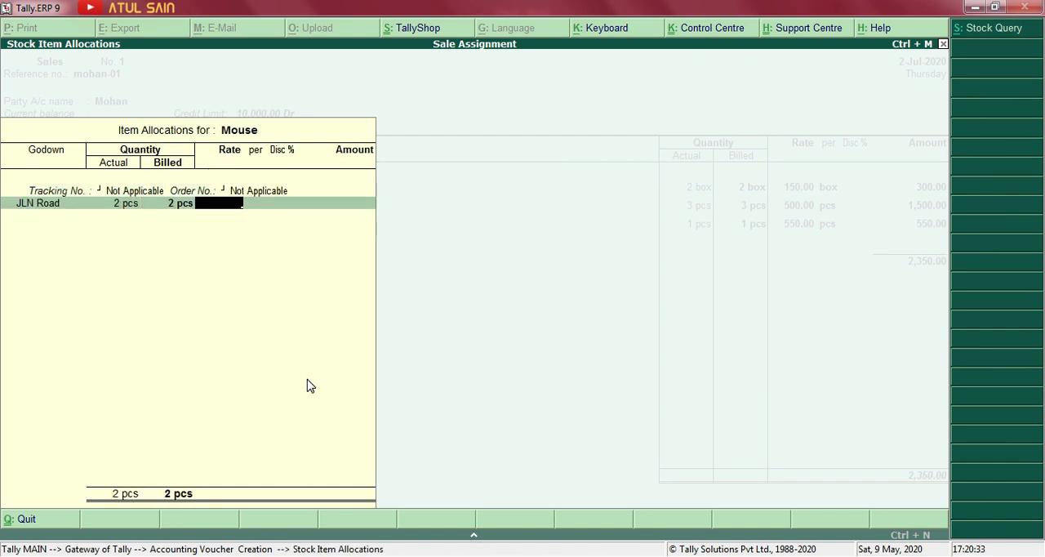
{"action": "key", "text": "alt+Tab"}
{"action": "key", "text": "alt+Tab"}
{"action": "type", "text": "400"}
{"action": "key", "text": "Return"}
{"action": "key", "text": "Return"}
{"action": "key", "text": "Return"}
{"action": "key", "text": "Return"}
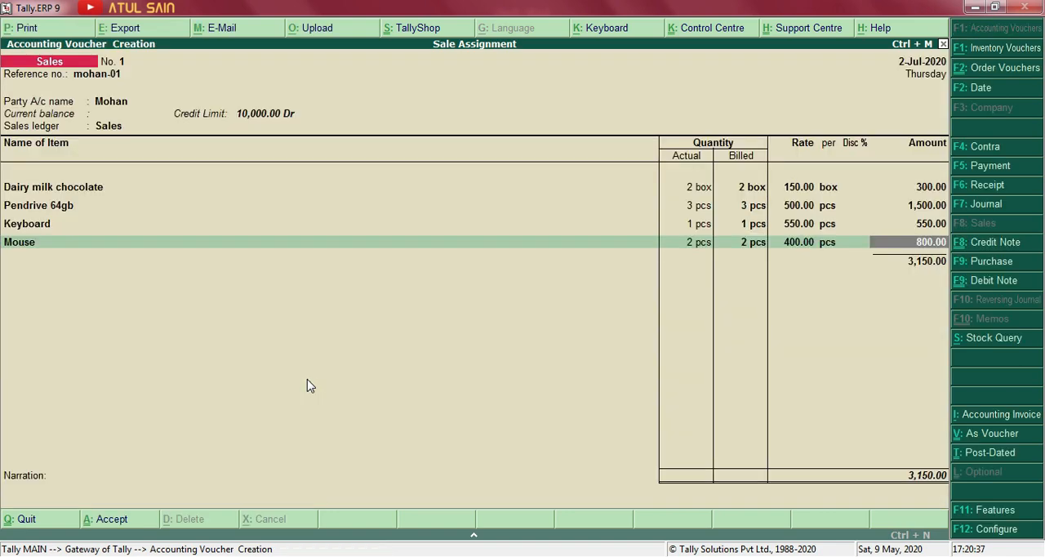
Compare the entered items with the Word assignment, return to Tally, and end the item list without additional ledgers.
{"action": "key", "text": "alt+Tab"}
{"action": "key", "text": "alt+Tab"}
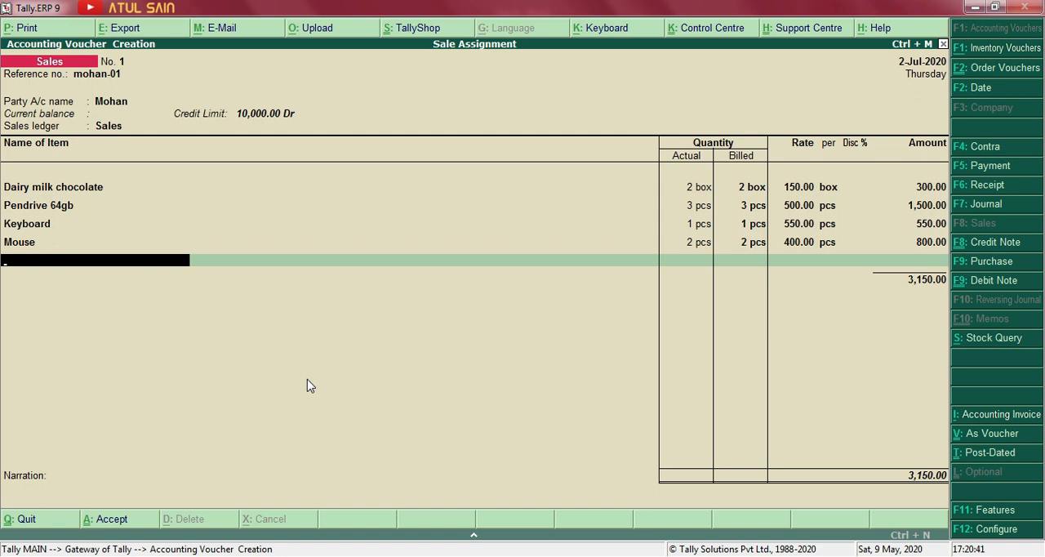
{"action": "key", "text": "Return"}
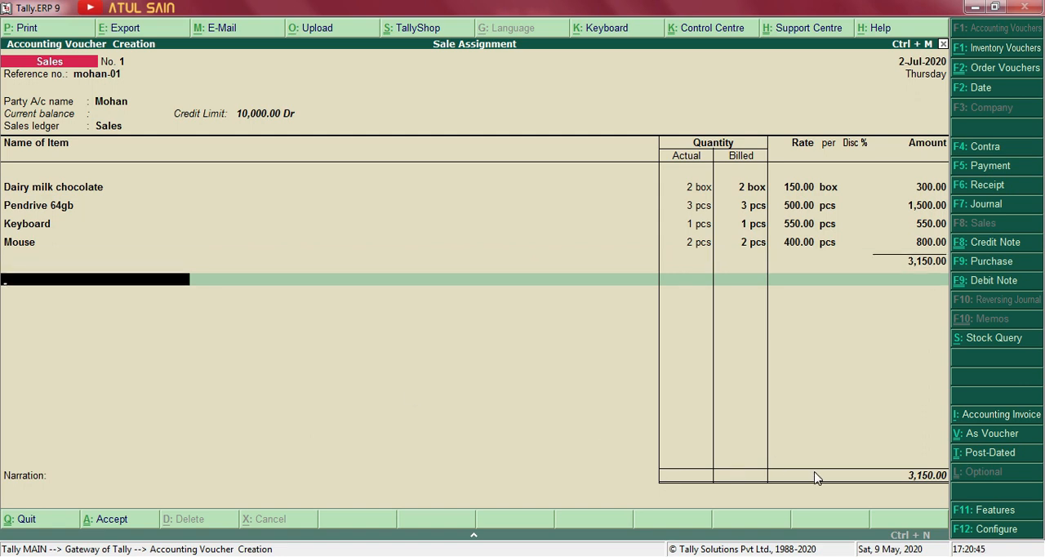
{"action": "key", "text": "Return"}
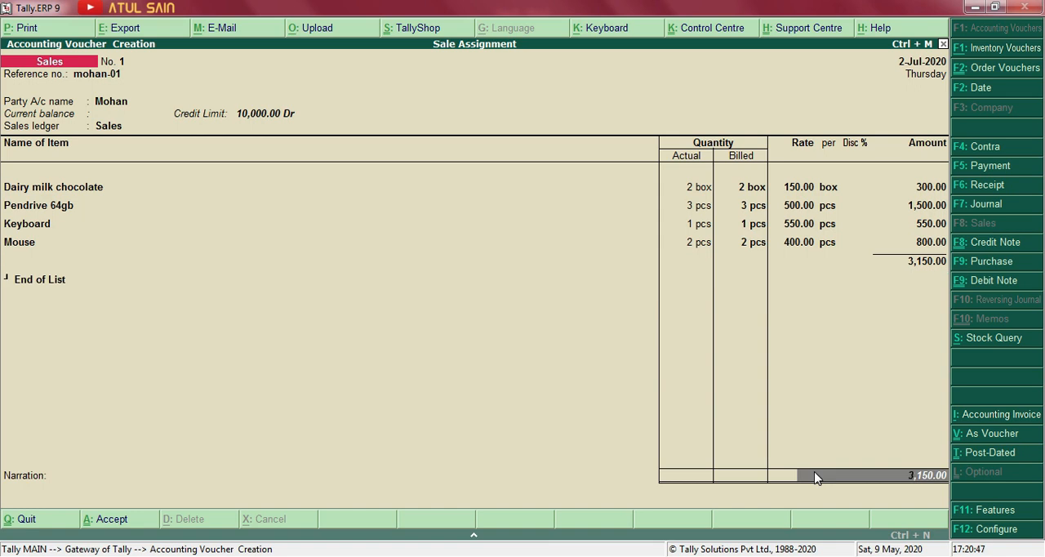
Enter the bill's new reference in the customer's bill-wise details for the full amount and accept the sales voucher.
{"action": "type", "text": "Moh"}
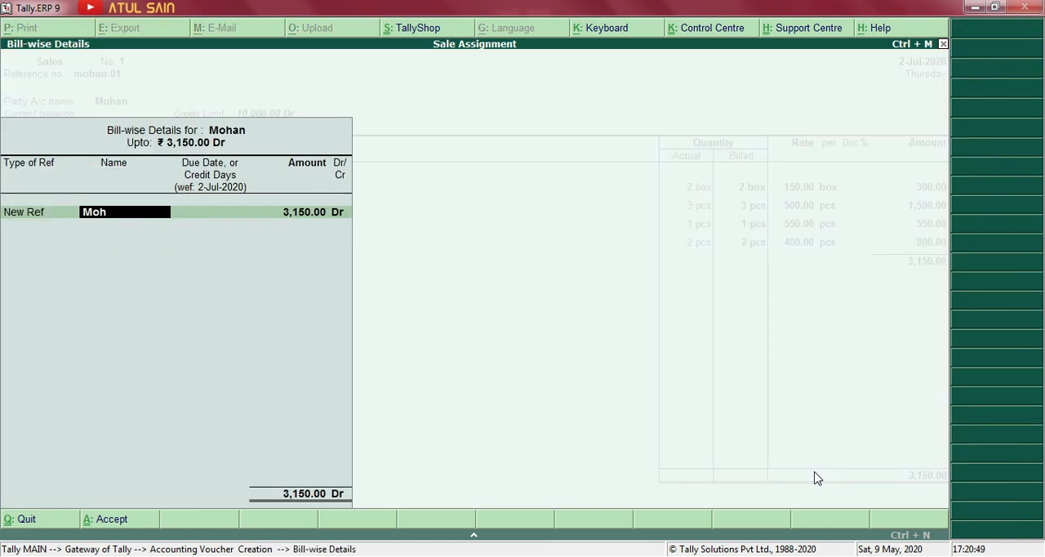
{"action": "type", "text": "an-01"}
{"action": "key", "text": "Return"}
{"action": "key", "text": "Return"}
{"action": "key", "text": "Return"}
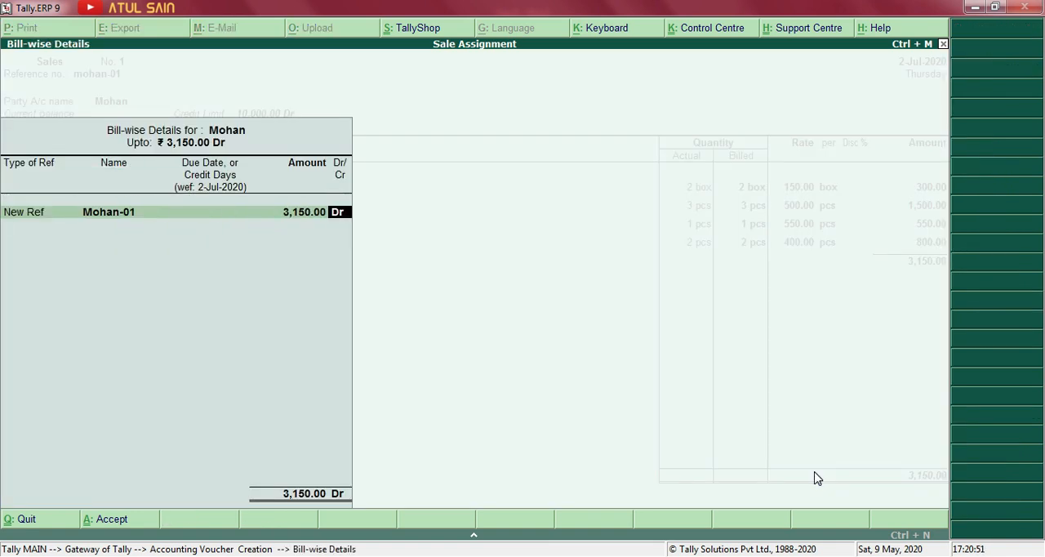
{"action": "key", "text": "Return"}
{"action": "key", "text": "Return"}
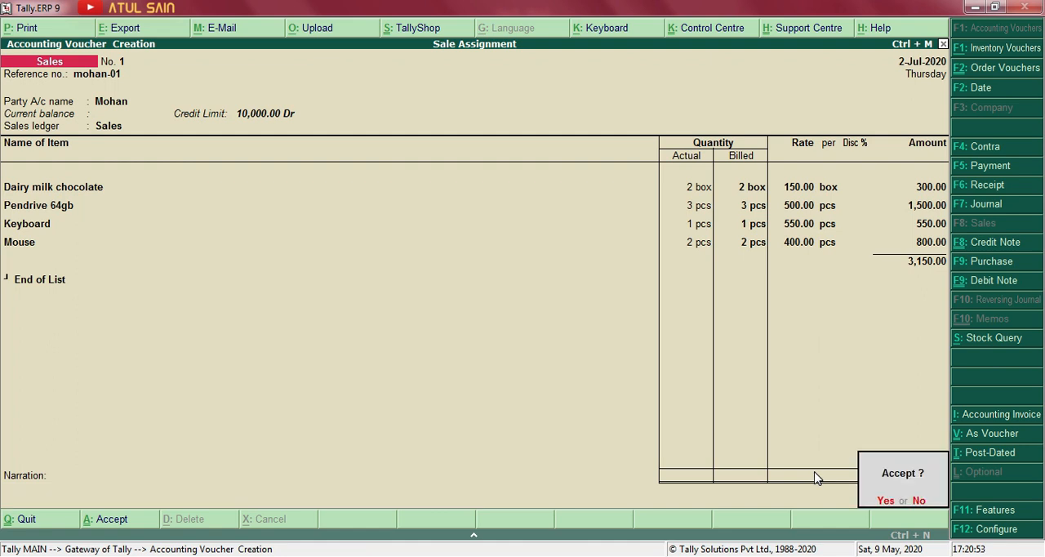
{"action": "key", "text": "Return"}
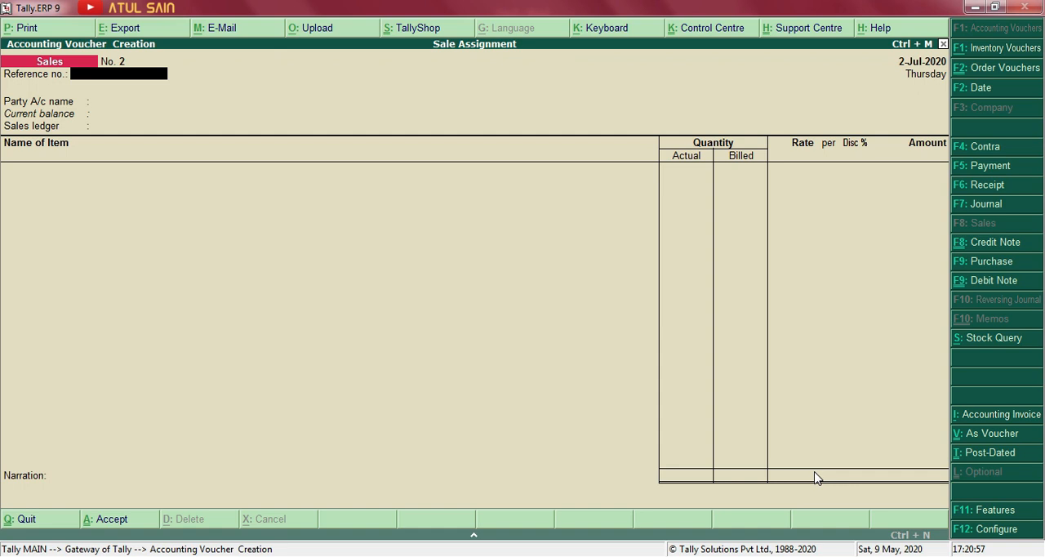
Quit voucher entry to the Gateway of Tally and reopen accounting vouchers for another sale.
{"action": "key", "text": "Escape"}
{"action": "key", "text": "Return"}
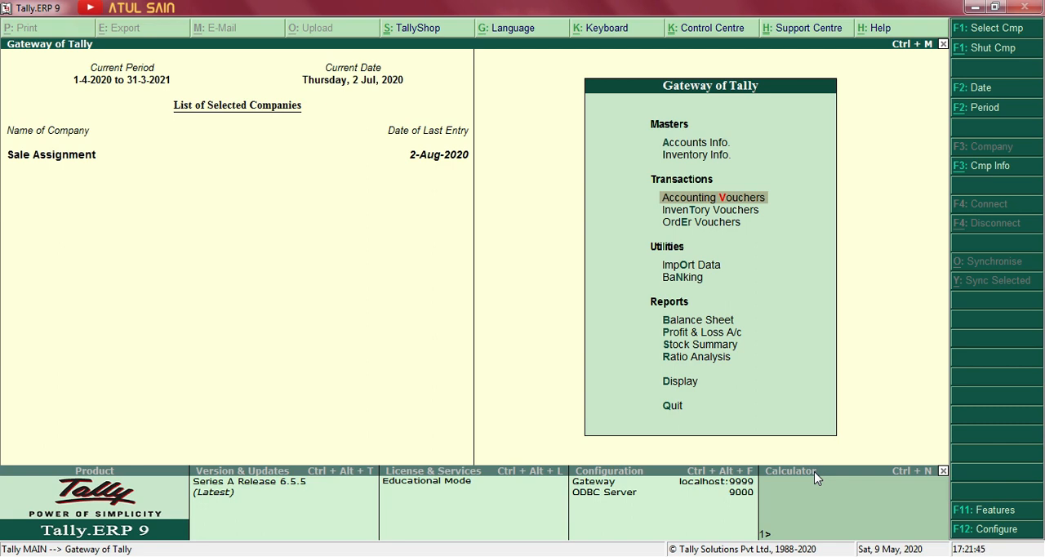
{"action": "key", "text": "Return"}
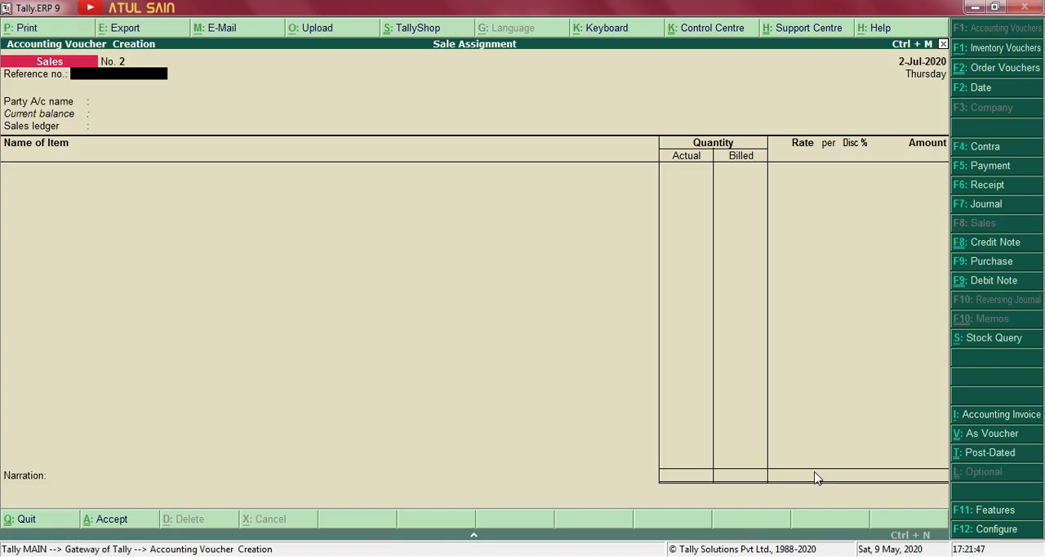
Enter the new sale's reference number, choose the customer's ledger as the party account, and accept the party details.
{"action": "type", "text": "mohan -01"}
{"action": "key", "text": "Return"}
{"action": "key", "text": "Return"}
{"action": "key", "text": "ctrl+a"}
{"action": "key", "text": "Down"}
{"action": "key", "text": "Down"}
{"action": "key", "text": "Down"}
{"action": "key", "text": "Down"}
{"action": "key", "text": "Return"}
{"action": "key", "text": "Return"}
{"action": "key", "text": "ctrl+a"}
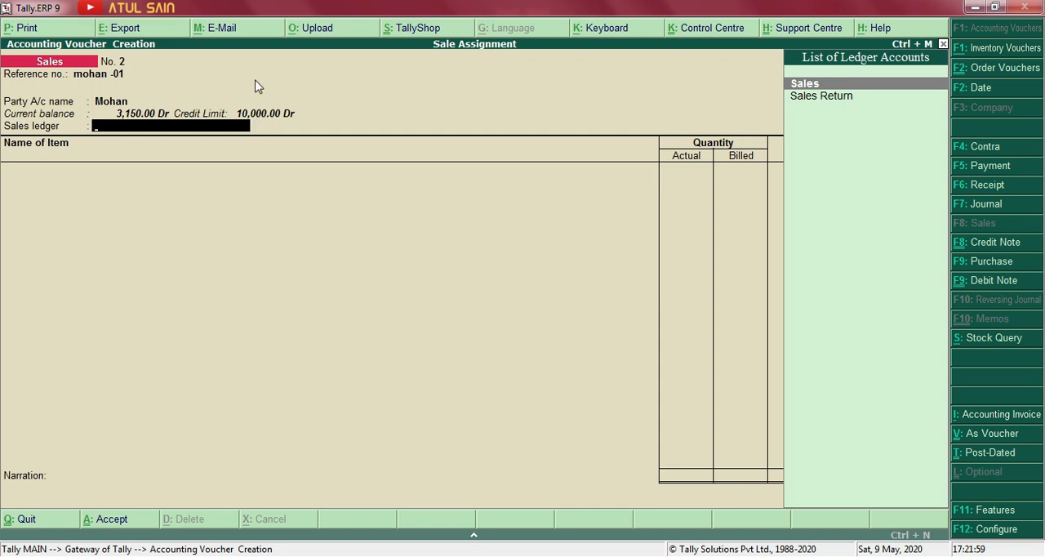
Choose Sales as the sales ledger and add Iphone 11 as the stock item.
{"action": "key", "text": "Return"}
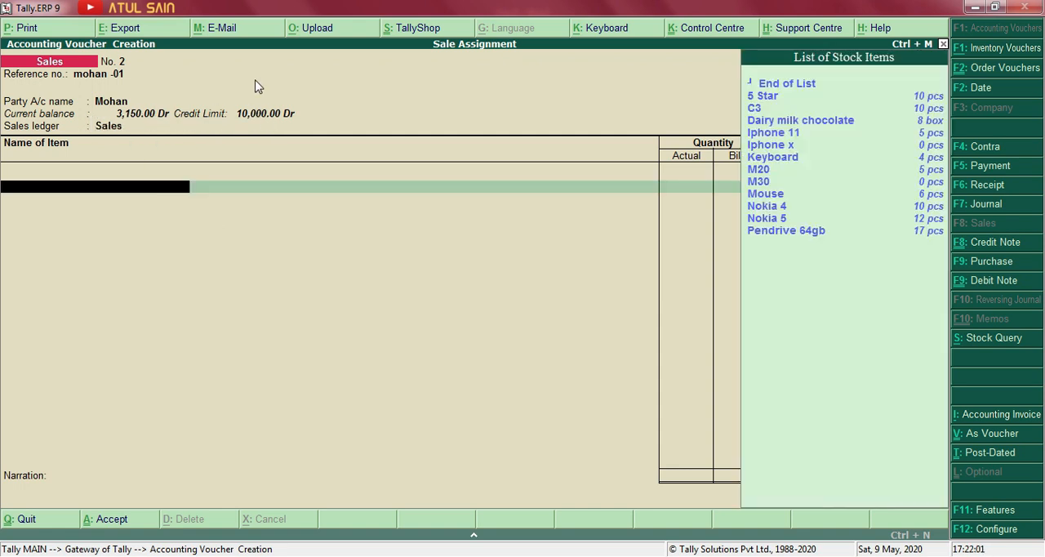
{"action": "key", "text": "Down"}
{"action": "key", "text": "Down"}
{"action": "key", "text": "Down"}
{"action": "key", "text": "Down"}
{"action": "key", "text": "Down"}
{"action": "key", "text": "Down"}
{"action": "key", "text": "Down"}
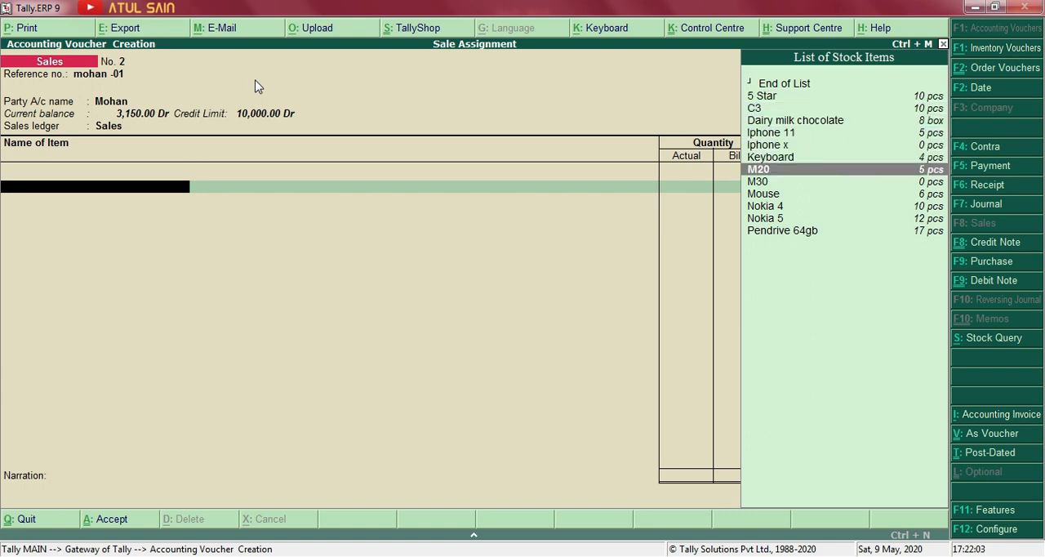
{"action": "key", "text": "Up"}
{"action": "key", "text": "Up"}
{"action": "key", "text": "Up"}
{"action": "key", "text": "Return"}
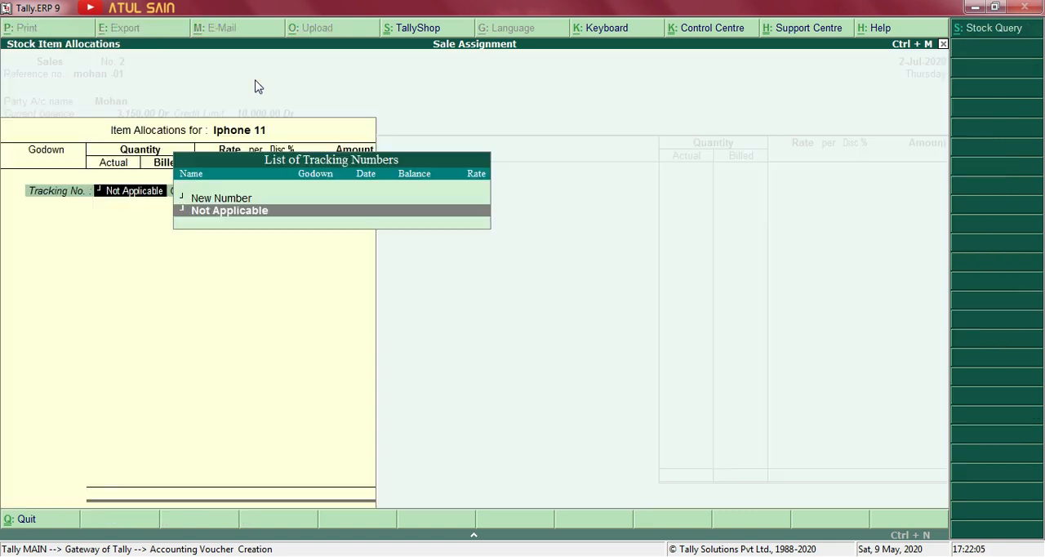
Allocate 1 pcs of Iphone 11 from JLN Road at 60,999, end the item list, and try to accept the sale.
{"action": "key", "text": "Return"}
{"action": "key", "text": "Return"}
{"action": "key", "text": "Return"}
{"action": "key", "text": "Return"}
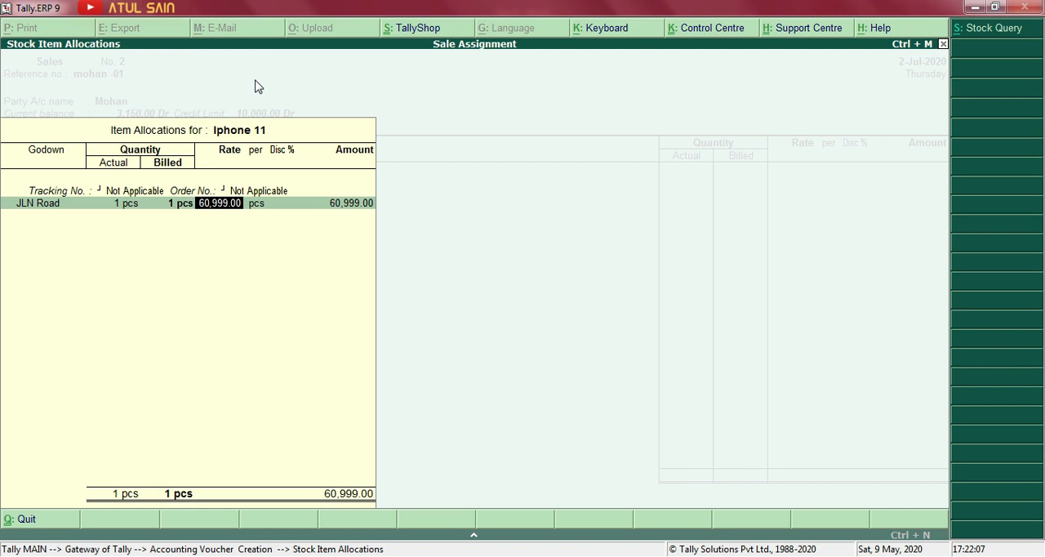
{"action": "key", "text": "Return"}
{"action": "key", "text": "Return"}
{"action": "key", "text": "Return"}
{"action": "key", "text": "Return"}
{"action": "key", "text": "Return"}
{"action": "key", "text": "Return"}
{"action": "key", "text": "Return"}
{"action": "key", "text": "Return"}
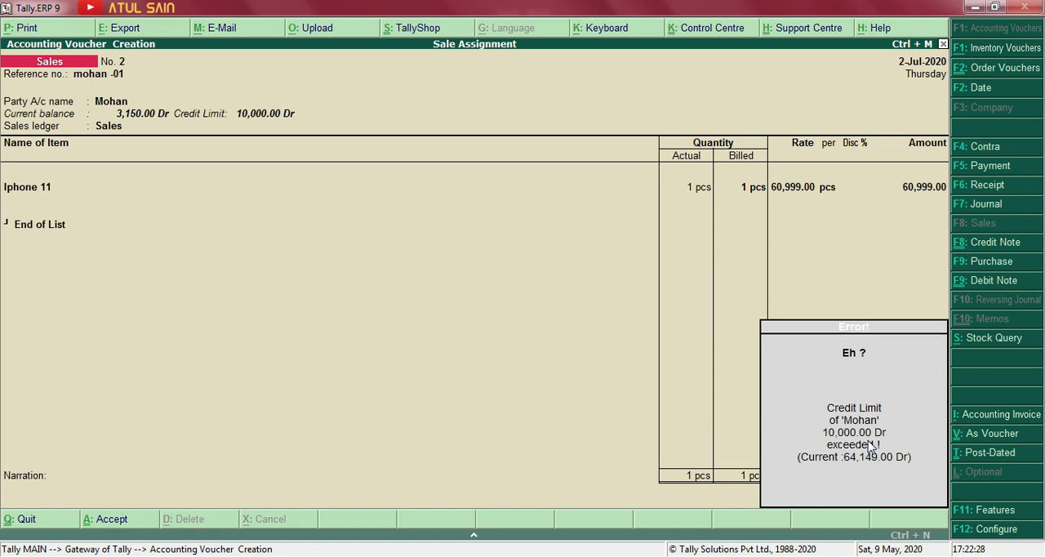
Abandon the Iphone 11 sale without saving and return to the Gateway of Tally.
{"action": "key", "text": "Escape"}
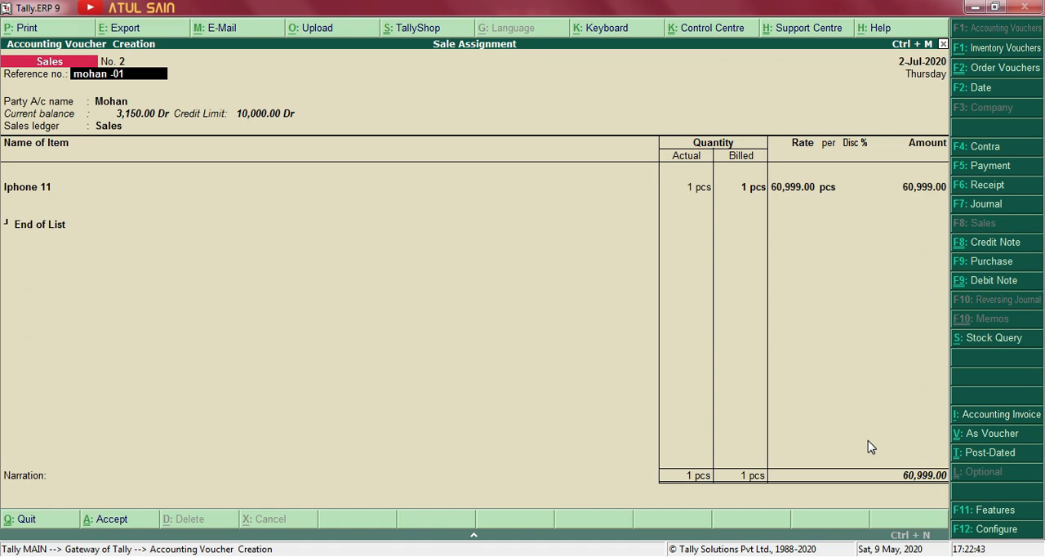
{"action": "key", "text": "Escape"}
{"action": "key", "text": "y"}
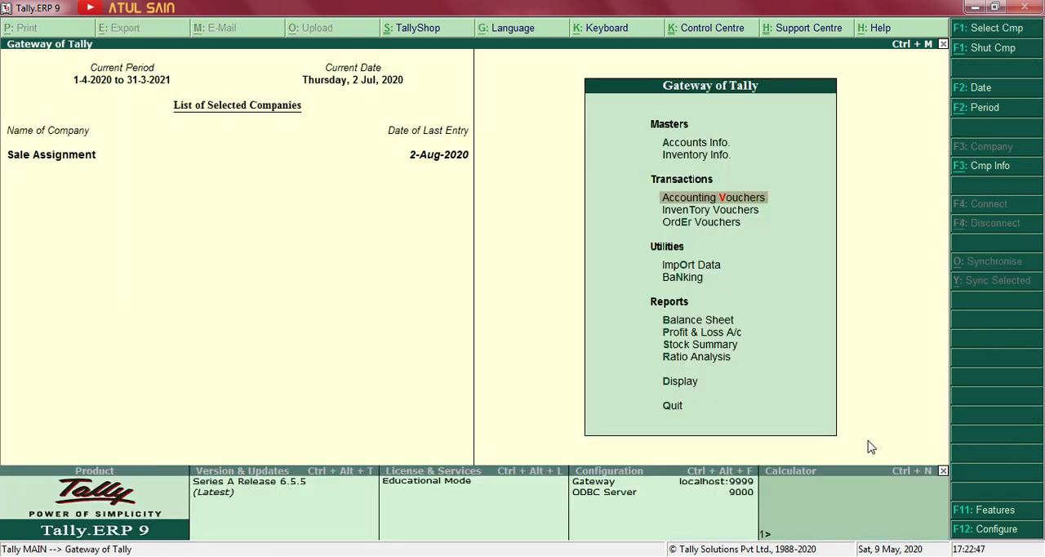
Switch to the Word assignment and examine transaction 5, the 31/07/20 purchase from Tara Software.
{"action": "key", "text": "alt+Tab"}
{"action": "key", "text": "alt+Tab"}
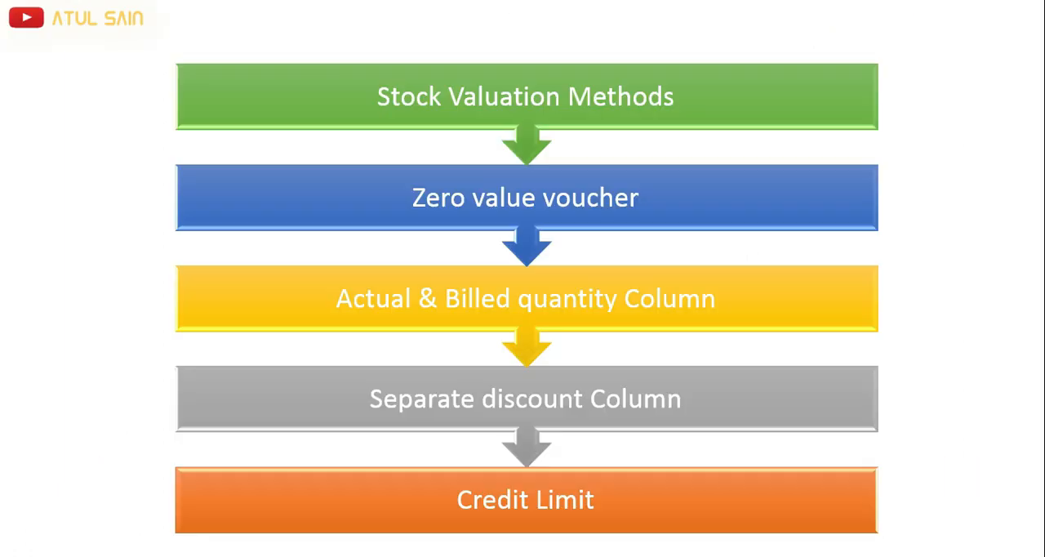
{"action": "key", "text": "alt+Tab"}
{"action": "key", "text": "alt+Tab"}
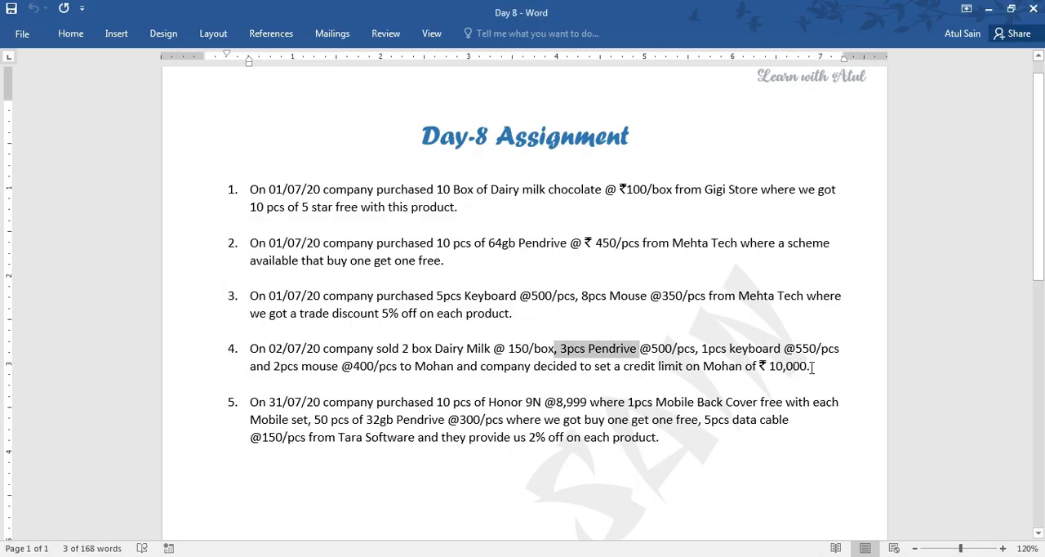
{"action": "left_click", "coordinate": [811, 366]}
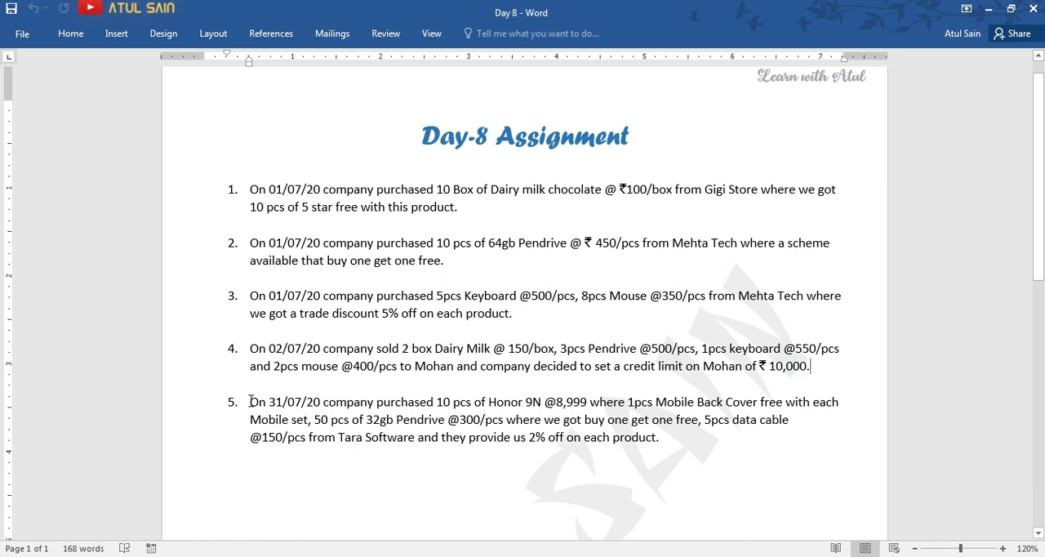
{"action": "scroll", "coordinate": [249, 401], "scroll_direction": "down", "scroll_amount": 2}
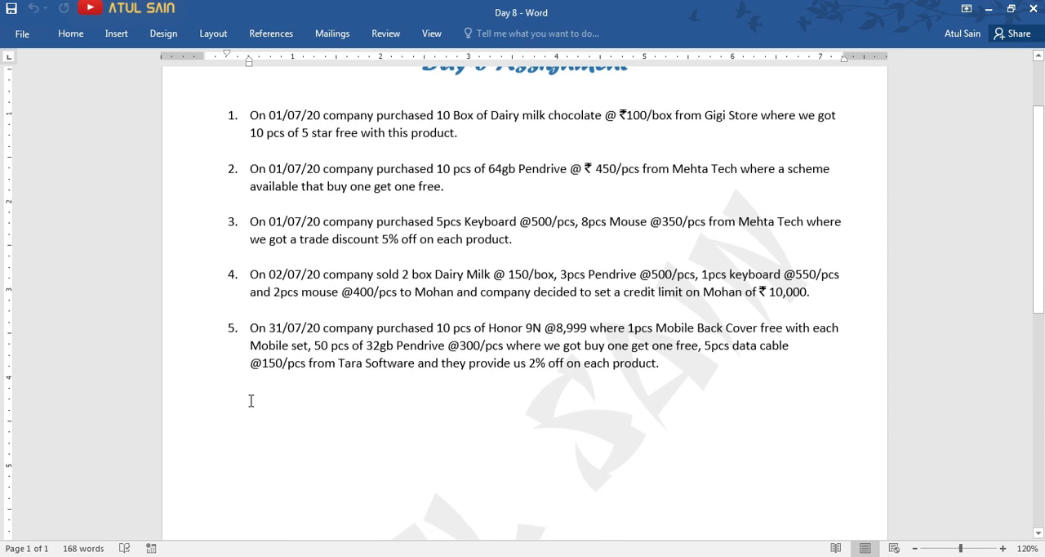
{"action": "scroll", "coordinate": [250, 401], "scroll_direction": "up", "scroll_amount": 1}
{"action": "scroll", "coordinate": [251, 401], "scroll_direction": "up", "scroll_amount": 1}
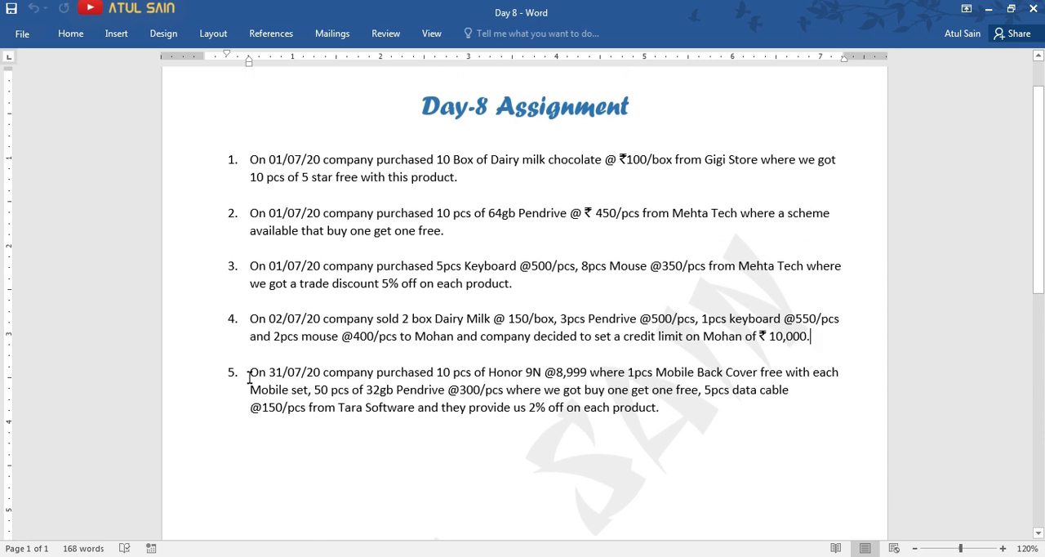
{"action": "scroll", "coordinate": [256, 375], "scroll_direction": "down", "scroll_amount": 4}
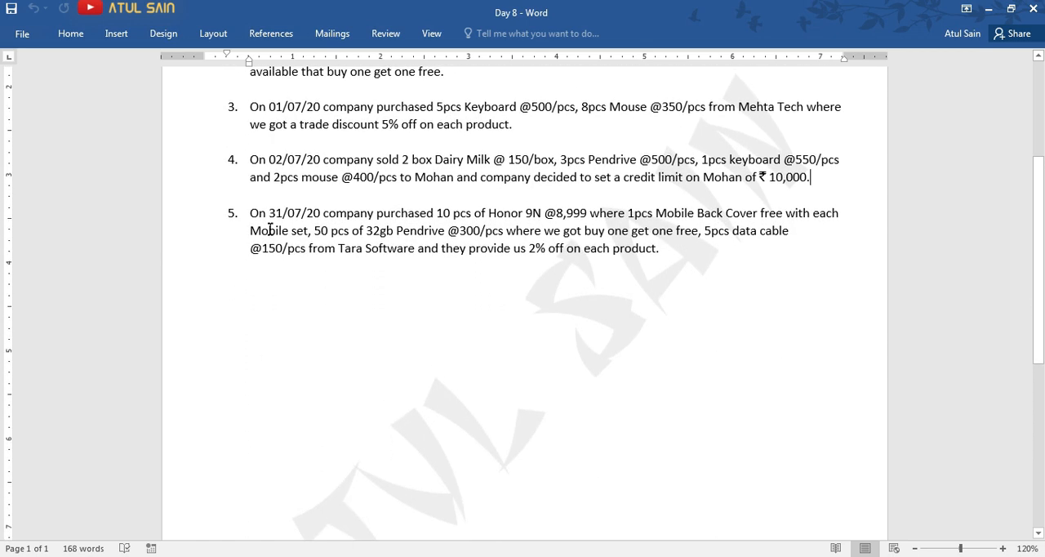
{"action": "left_click", "coordinate": [254, 212]}
{"action": "left_click_drag", "start_coordinate": [254, 212], "coordinate": [614, 250]}
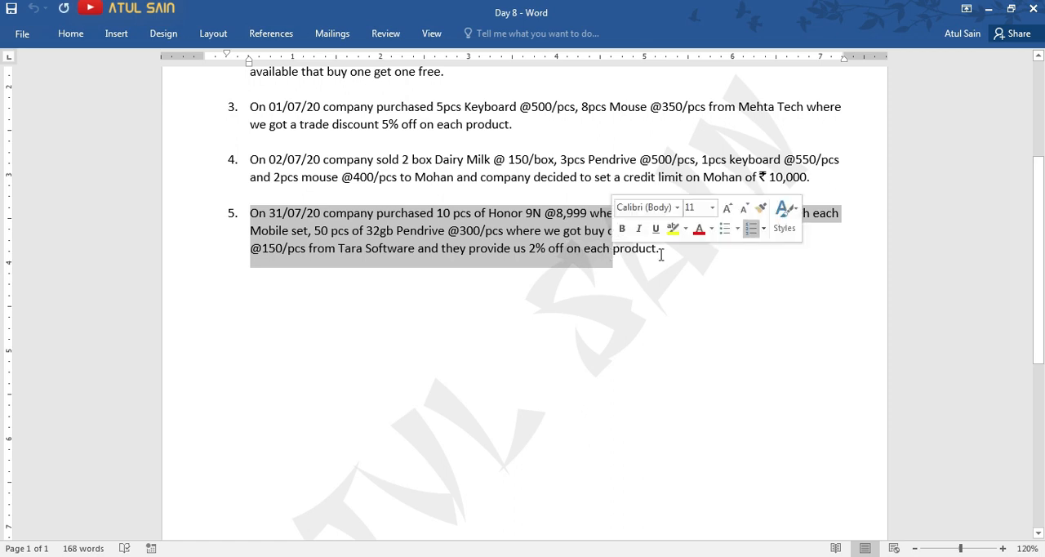
{"action": "left_click", "coordinate": [664, 253]}
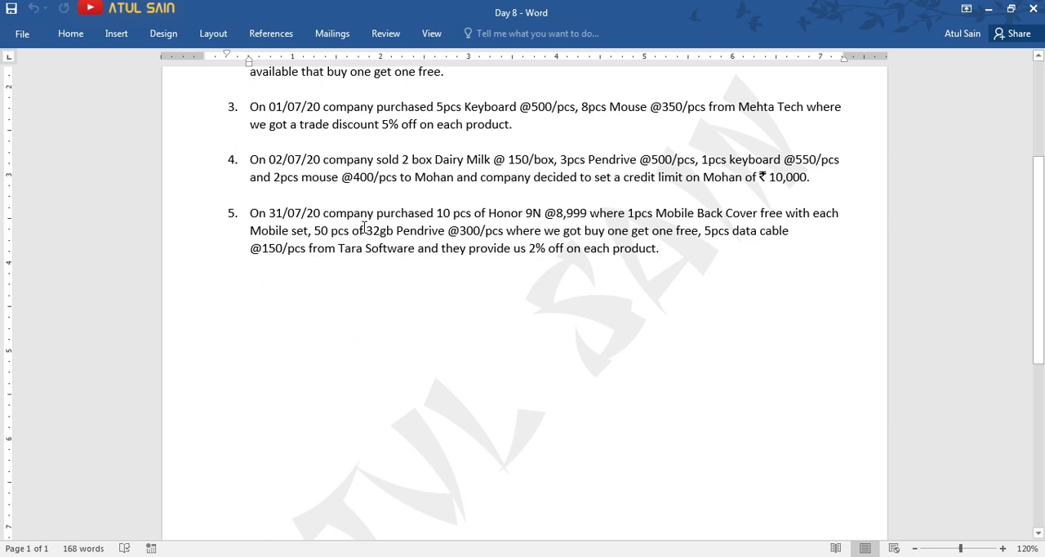
{"action": "left_click", "coordinate": [329, 231]}
Switch back to Tally and open a purchase voucher dated 31-Jul-2020.
{"action": "key", "text": "alt+Tab"}
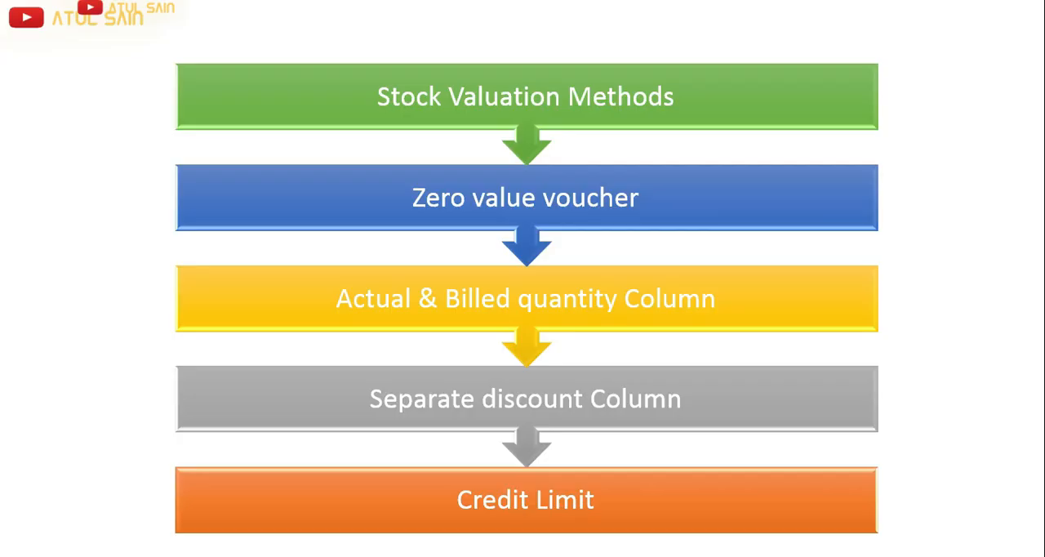
{"action": "key", "text": "alt+Tab"}
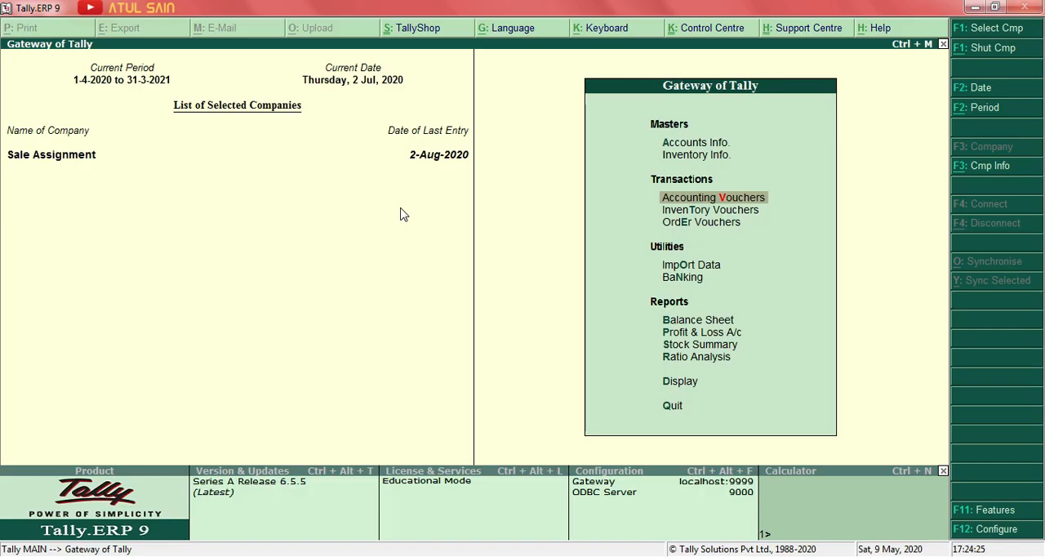
{"action": "key", "text": "Return"}
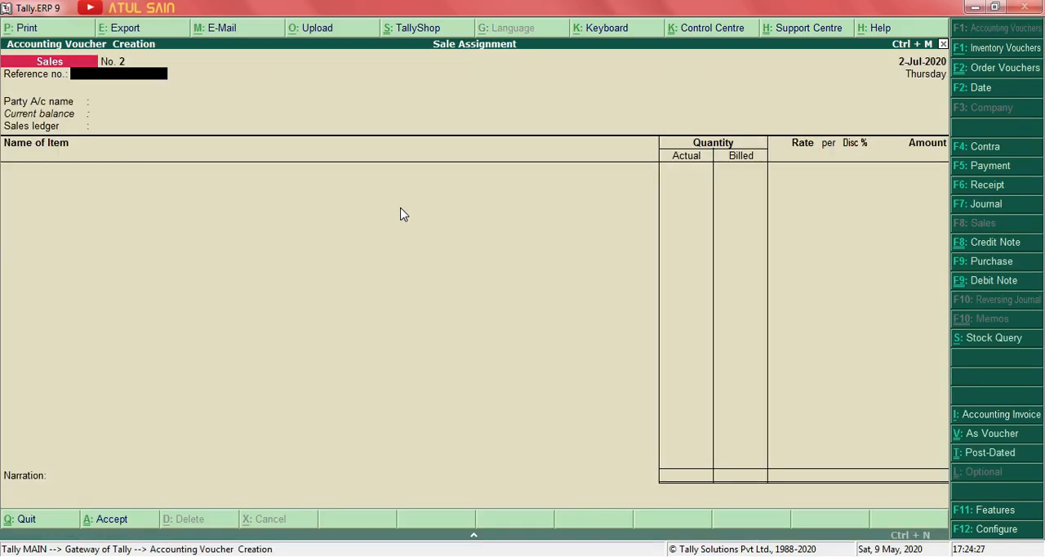
{"action": "left_click", "coordinate": [985, 263]}
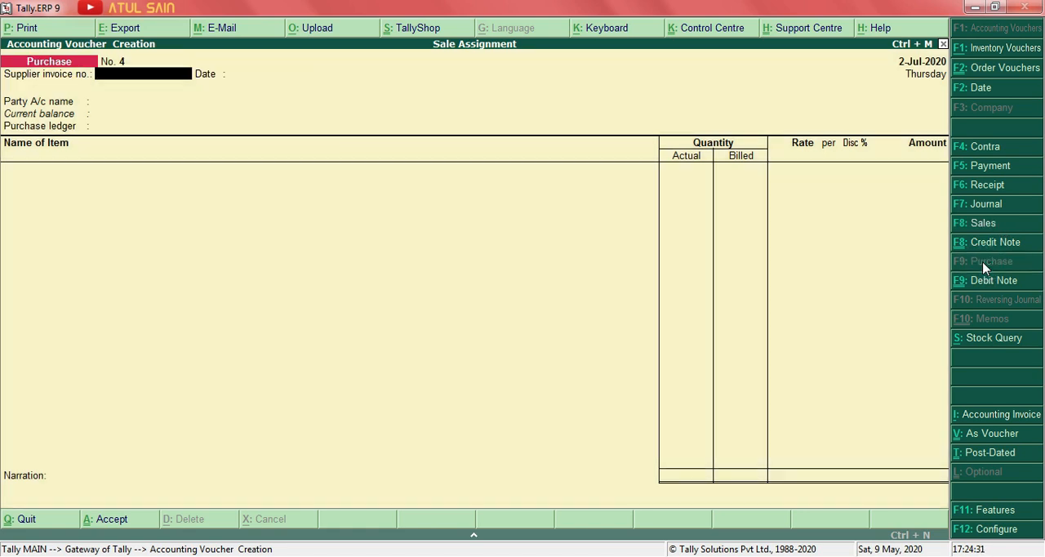
{"action": "key", "text": "F2"}
{"action": "type", "text": "31.7"}
{"action": "key", "text": "Return"}
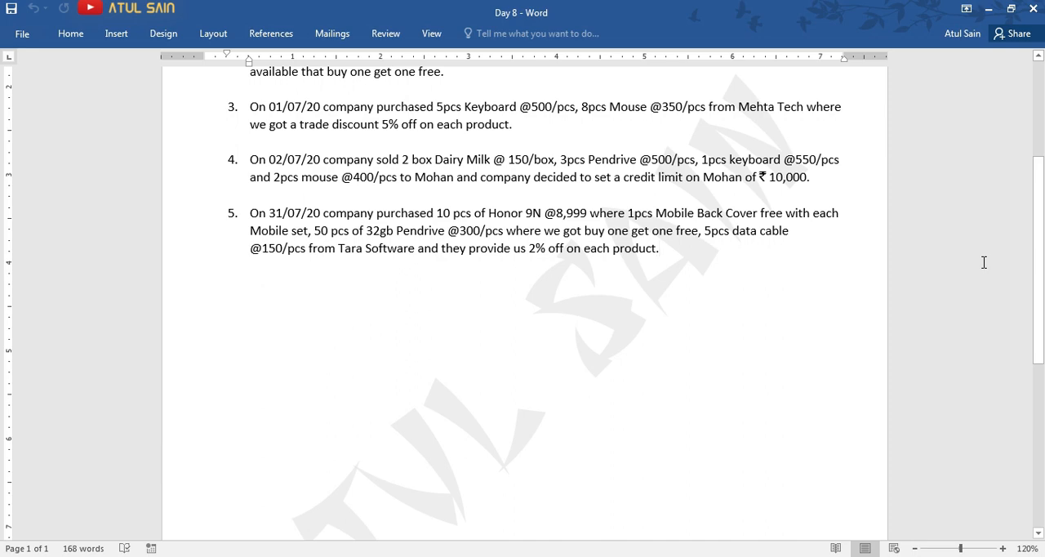
Check the supplier in the Word assignment, return to Tally, and enter supplier invoice number ts-01 dated 31-Jul-2020.
{"action": "key", "text": "alt+Tab"}
{"action": "key", "text": "alt+Tab"}
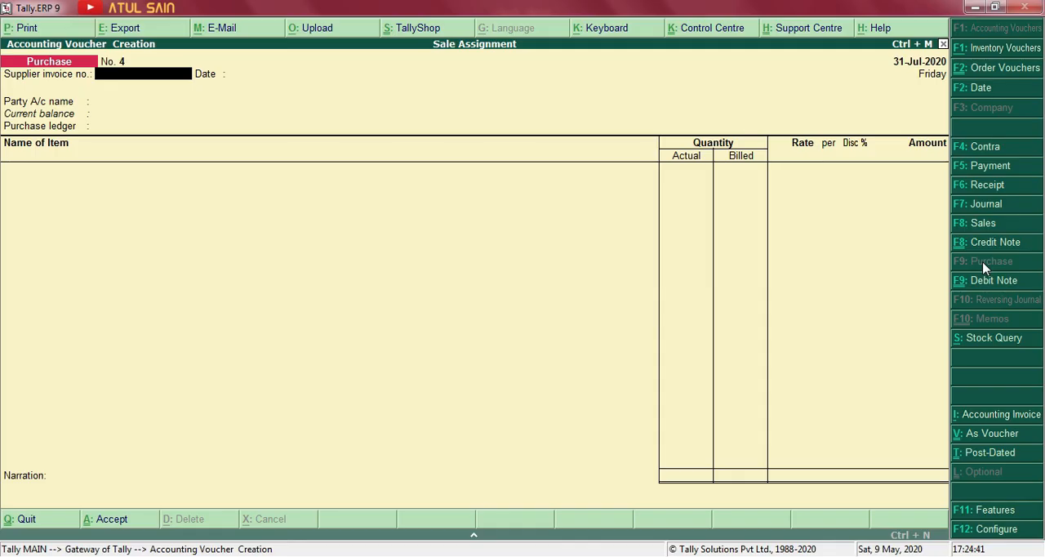
{"action": "type", "text": "ts-01"}
{"action": "key", "text": "Return"}
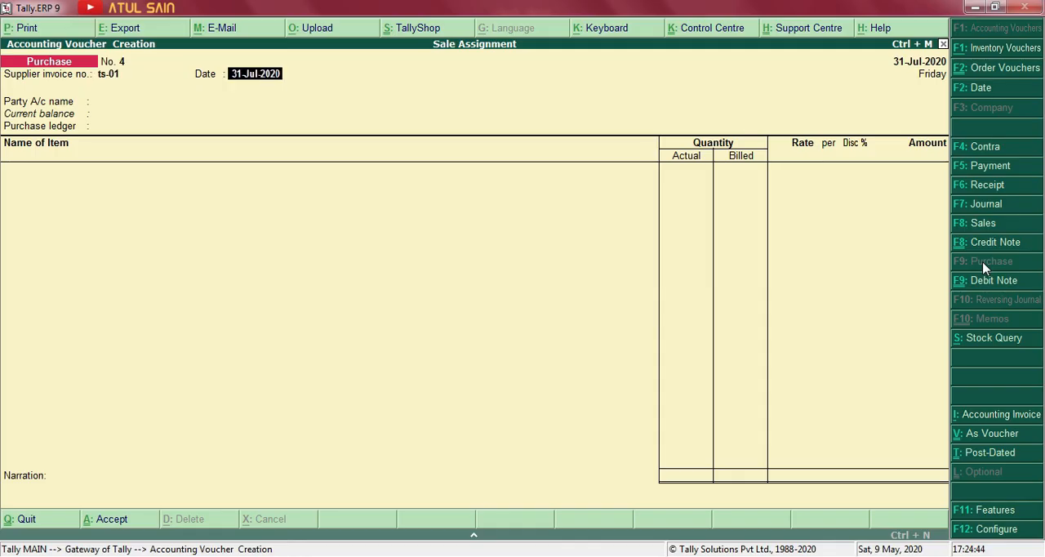
{"action": "key", "text": "Return"}
Create a party ledger named Tara Software under Sundry Creditors from within the purchase voucher.
{"action": "key", "text": "alt+c"}
{"action": "type", "text": "T"}
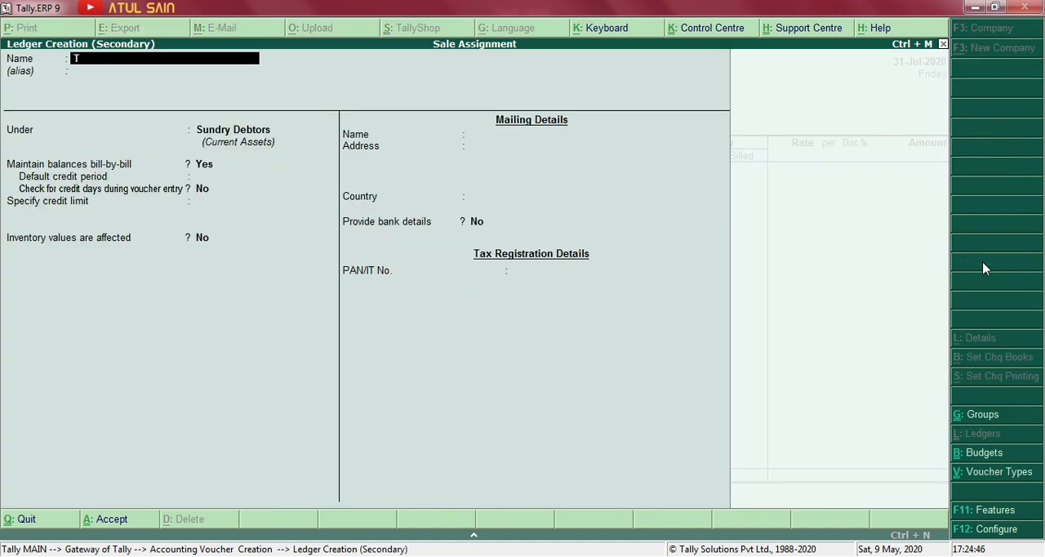
{"action": "type", "text": "ara Software"}
{"action": "key", "text": "Return"}
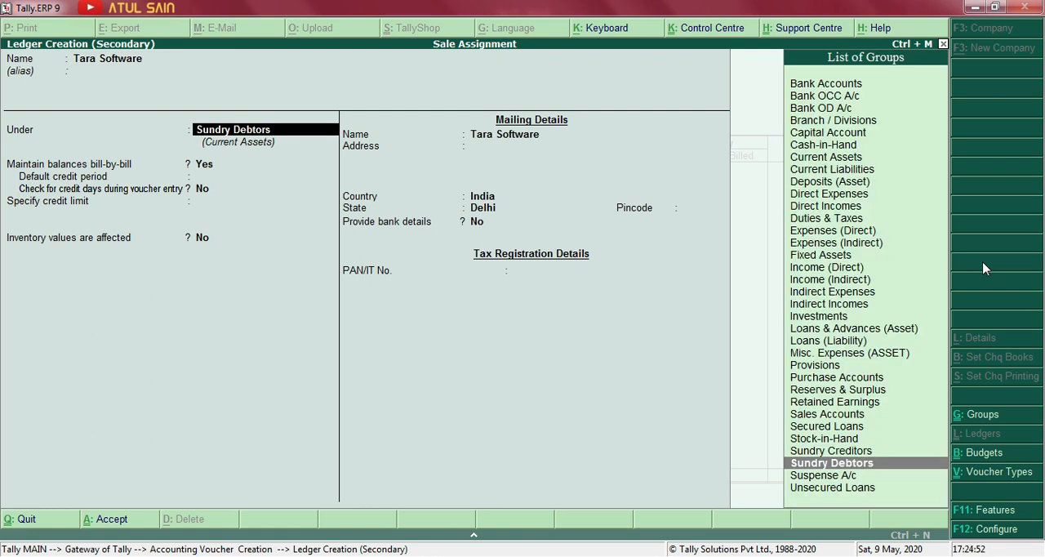
{"action": "key", "text": "Up"}
{"action": "key", "text": "Return"}
{"action": "key", "text": "ctrl+a"}
Accept Tara Software's party details and choose Purchase as the purchase ledger.
{"action": "key", "text": "Return"}
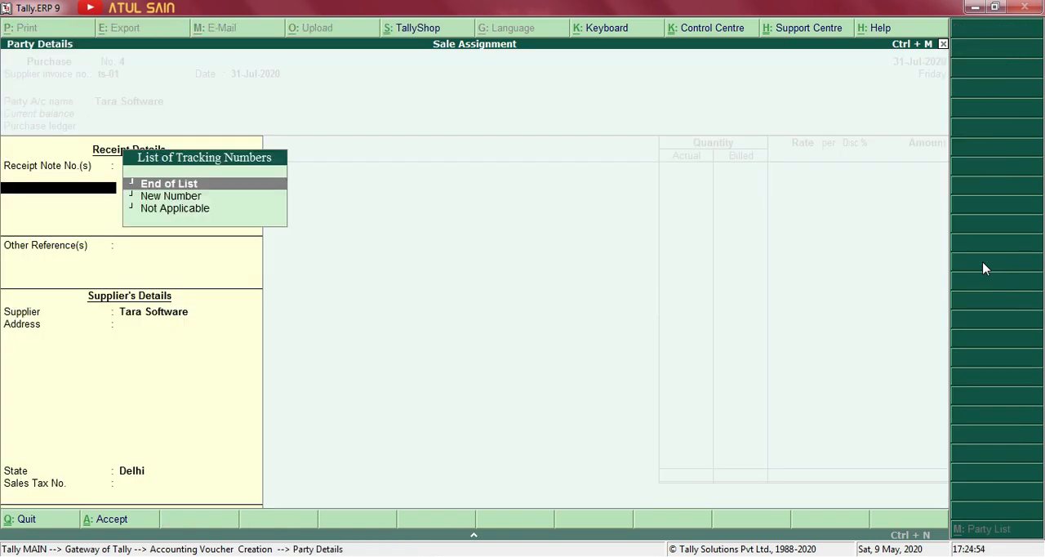
{"action": "key", "text": "Return"}
{"action": "key", "text": "Return"}
{"action": "key", "text": "Return"}
{"action": "key", "text": "Return"}
{"action": "key", "text": "Return"}
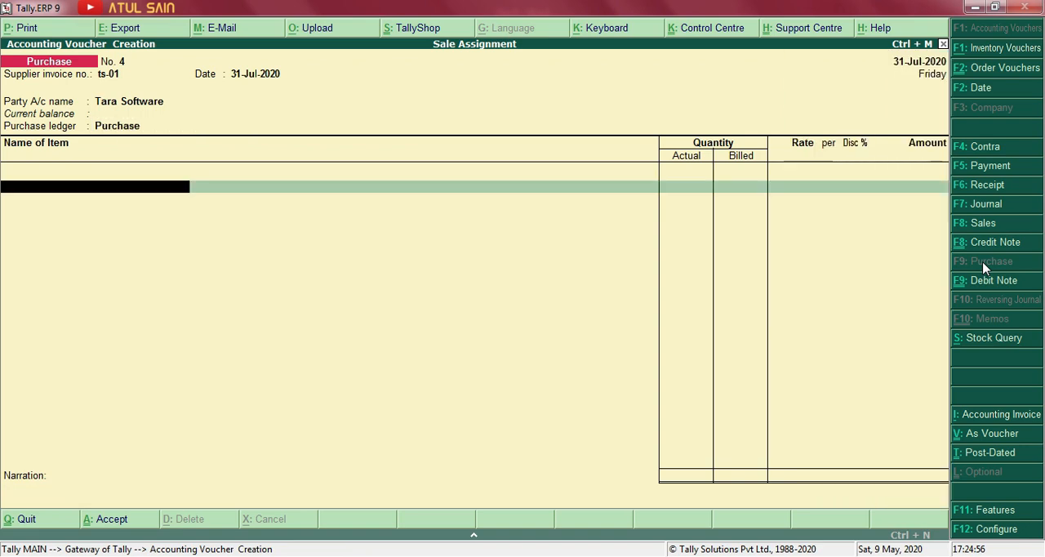
Check the first purchased item in the Word assignment, return to Tally, and start a new stock item named Honor 9N.
{"action": "key", "text": "alt+Tab"}
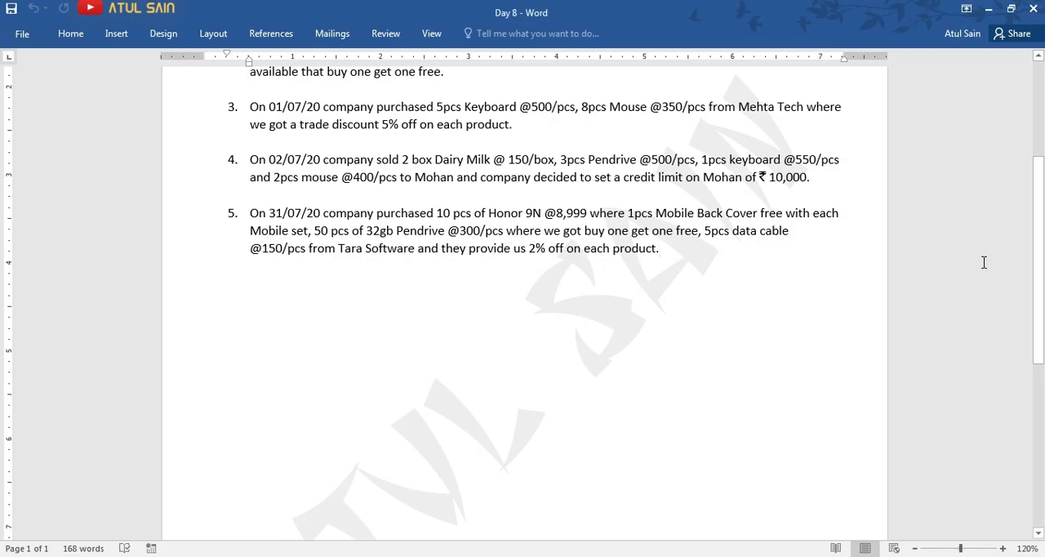
{"action": "key", "text": "alt+Tab"}
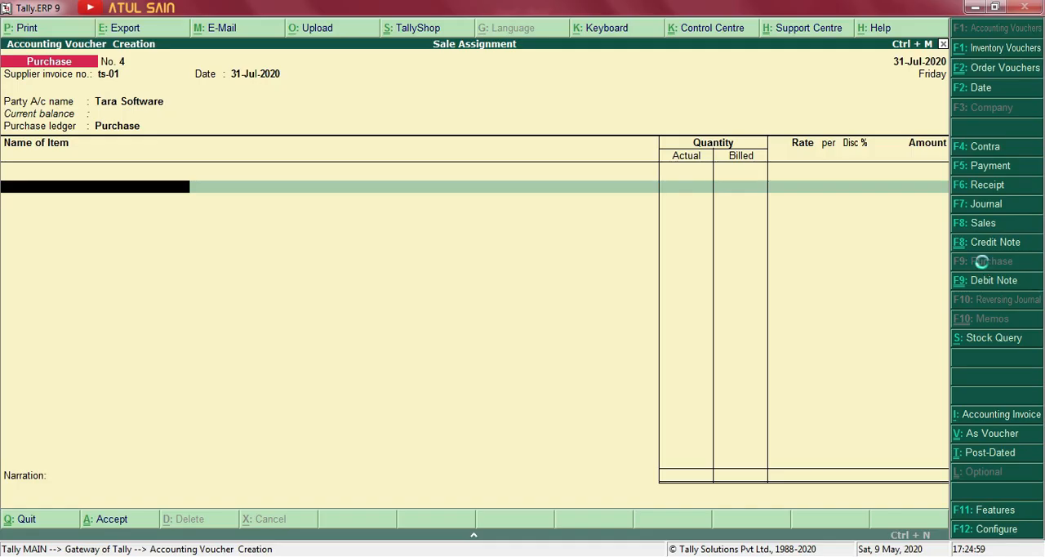
{"action": "key", "text": "alt+c"}
{"action": "type", "text": "Honor 9N"}
{"action": "key", "text": "Return"}
{"action": "key", "text": "Return"}
{"action": "key", "text": "Return"}
{"action": "key", "text": "Return"}
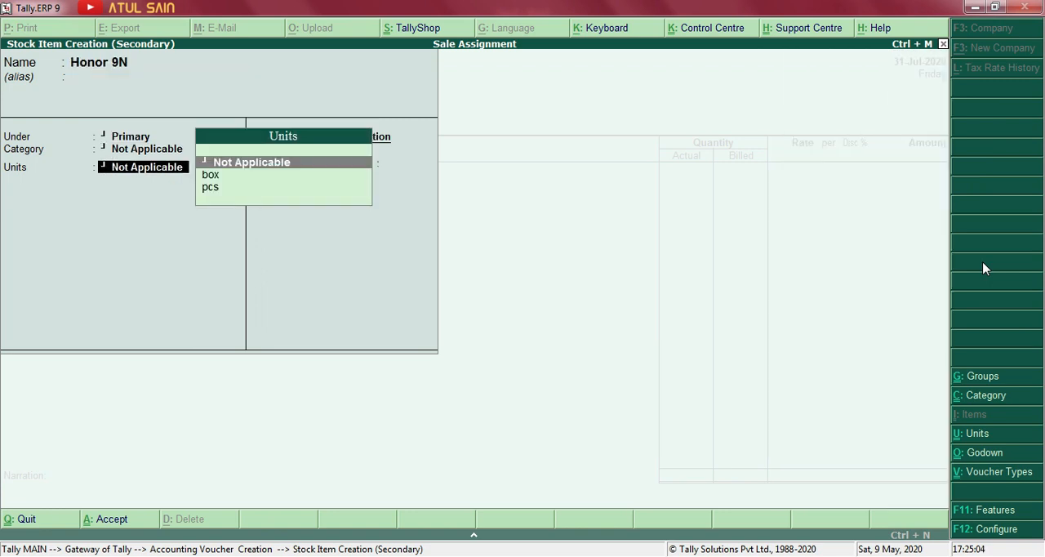
Go back through the Honor 9N item's fields and place it under the Mobile stock group.
{"action": "key", "text": "BackSpace"}
{"action": "key", "text": "BackSpace"}
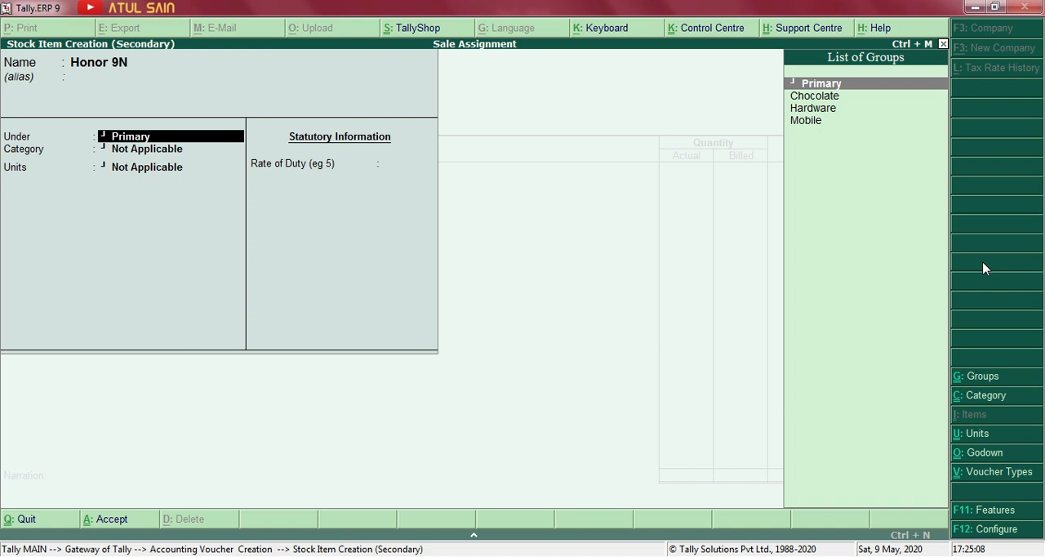
{"action": "key", "text": "Down"}
{"action": "key", "text": "Down"}
{"action": "key", "text": "Down"}
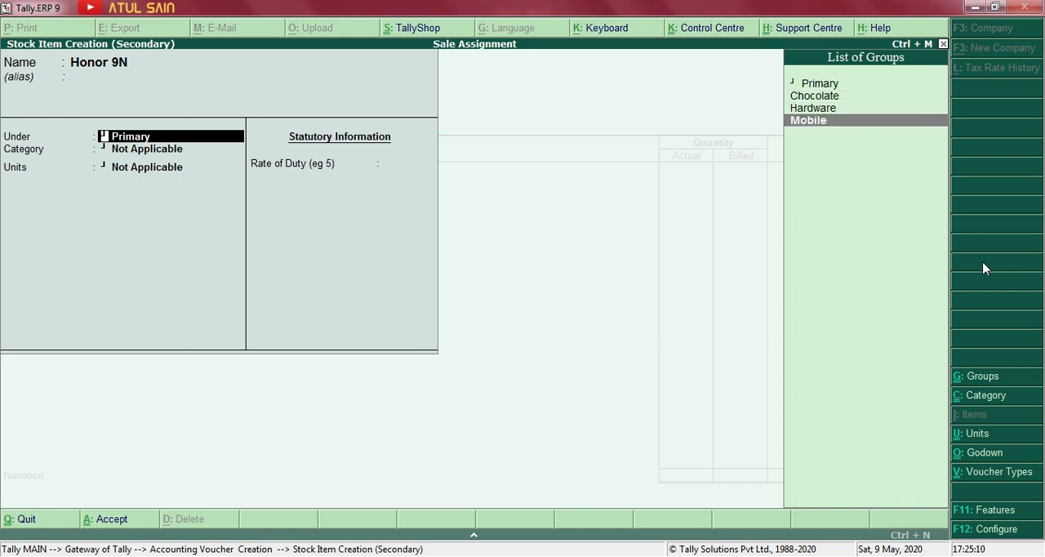
{"action": "key", "text": "Return"}
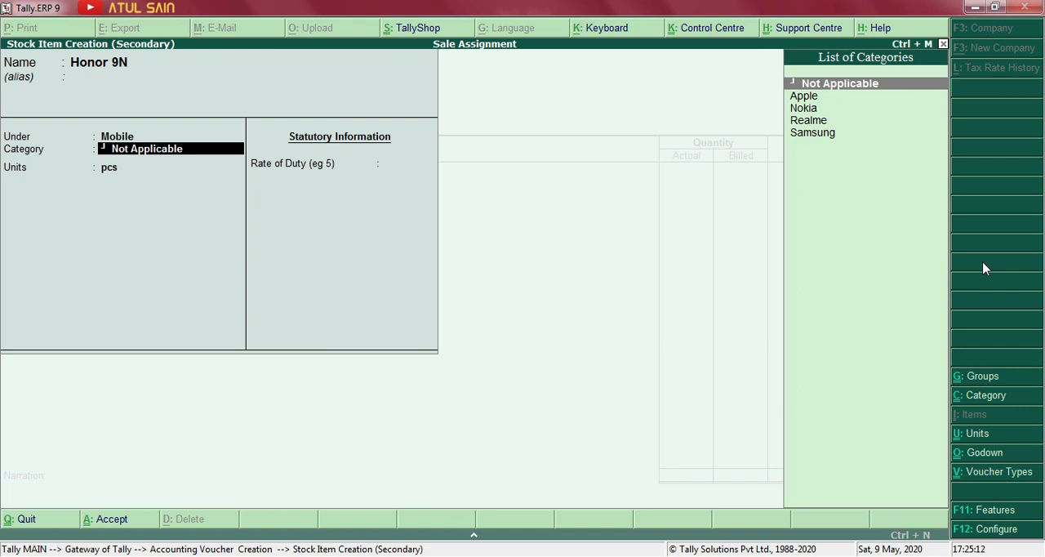
Create a stock category named Honor, assign it to Honor 9N with pcs as the unit, and accept the stock item.
{"action": "key", "text": "Down"}
{"action": "key", "text": "Down"}
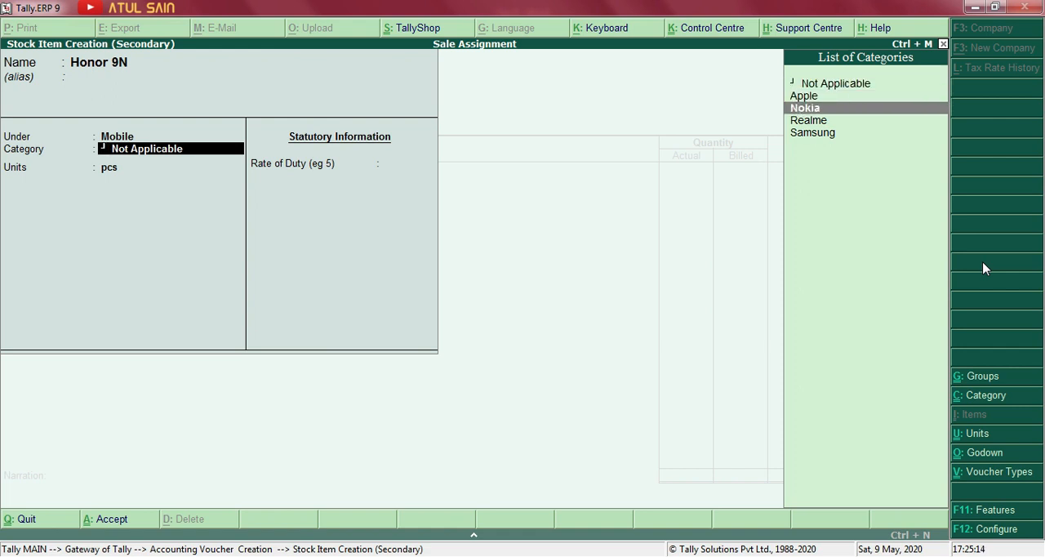
{"action": "key", "text": "alt+c"}
{"action": "type", "text": "Honor"}
{"action": "key", "text": "Return"}
{"action": "key", "text": "Return"}
{"action": "key", "text": "Return"}
{"action": "key", "text": "Return"}
{"action": "key", "text": "Return"}
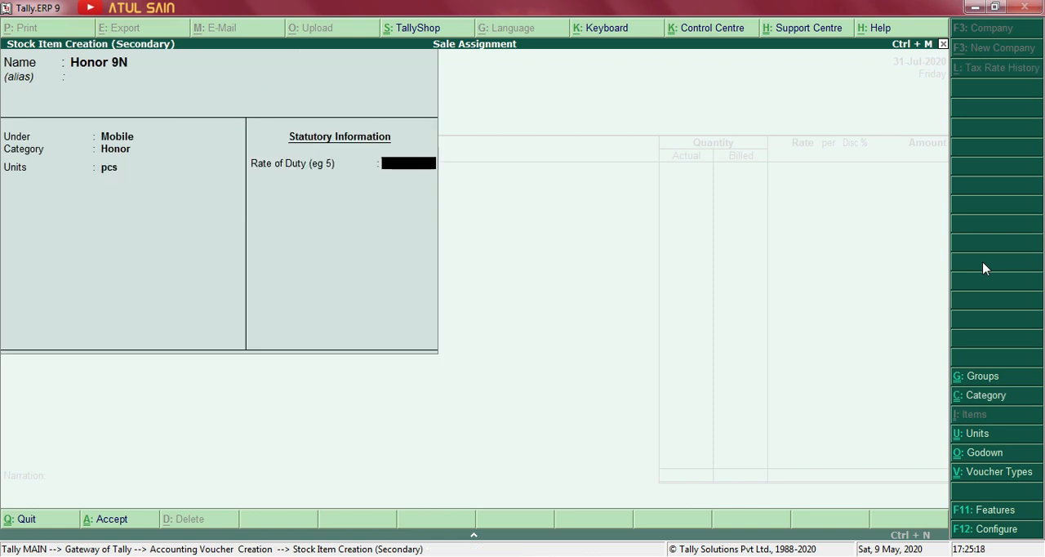
{"action": "key", "text": "ctrl+a"}
{"action": "key", "text": "Return"}
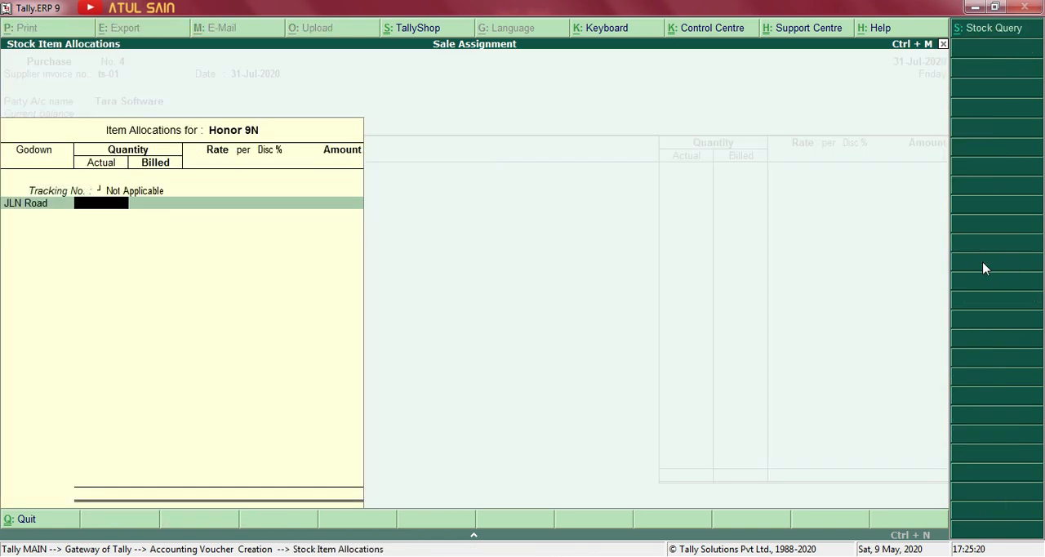
Check the Honor 9N quantity in the Word assignment, return to Tally, and enter 10 pcs as actual and billed quantity.
{"action": "key", "text": "alt+Tab"}
{"action": "key", "text": "alt+Tab"}
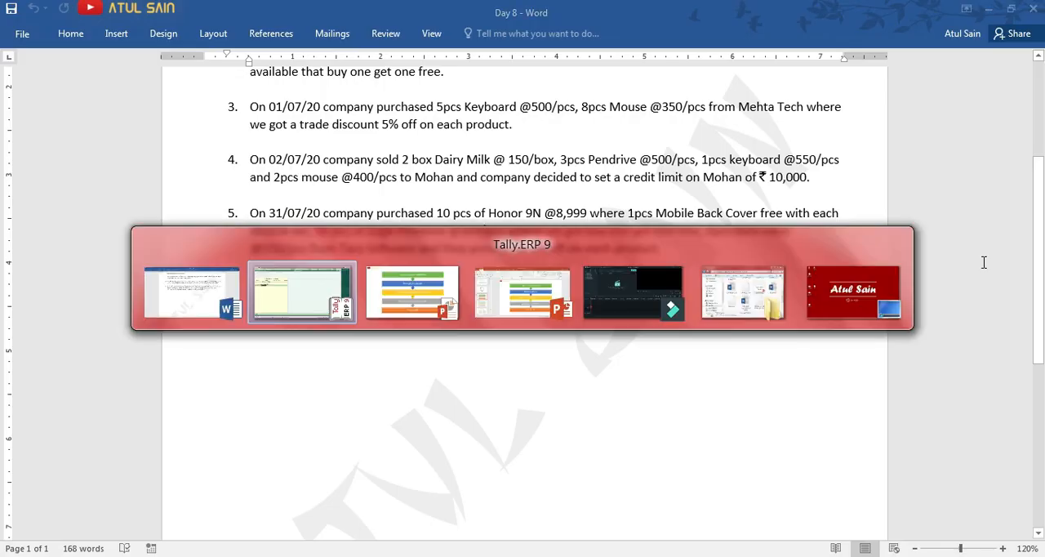
{"action": "key", "text": "alt+Tab"}
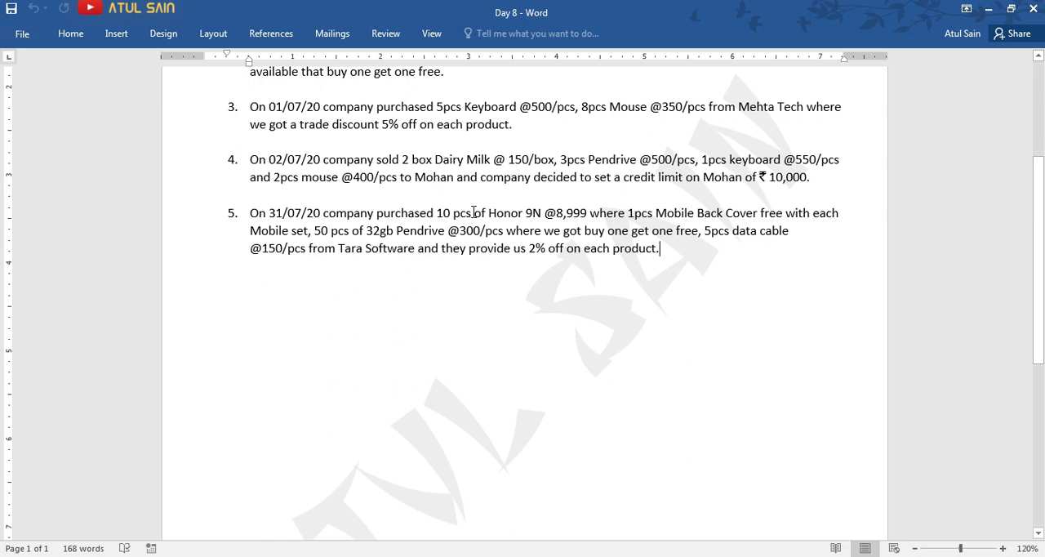
{"action": "key", "text": "alt+Tab"}
{"action": "type", "text": "10"}
{"action": "key", "text": "Return"}
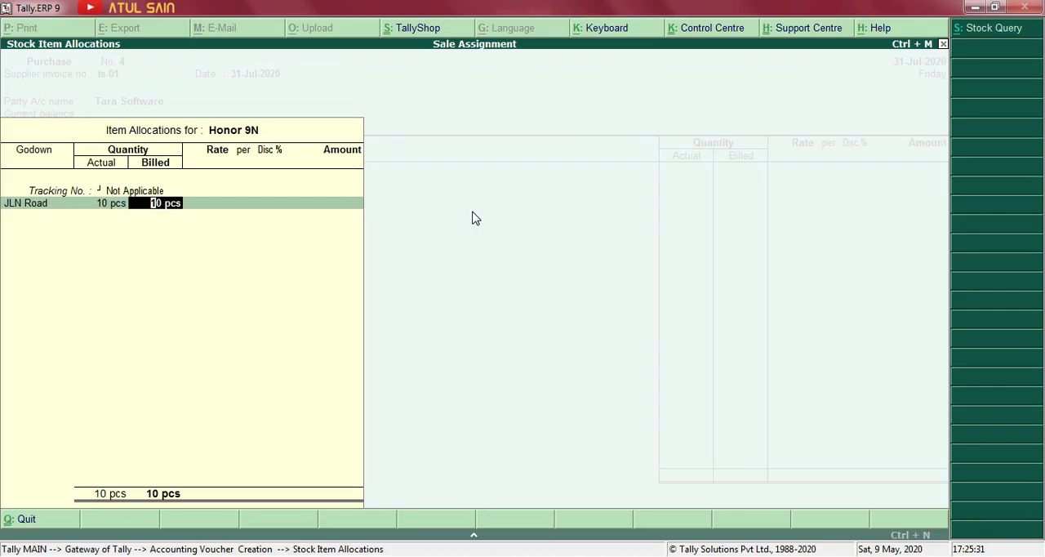
{"action": "key", "text": "Return"}
Look up the Honor 9N price in the Word assignment and set the item's rate to 8,999 per pcs in Tally.
{"action": "key", "text": "alt+Tab"}
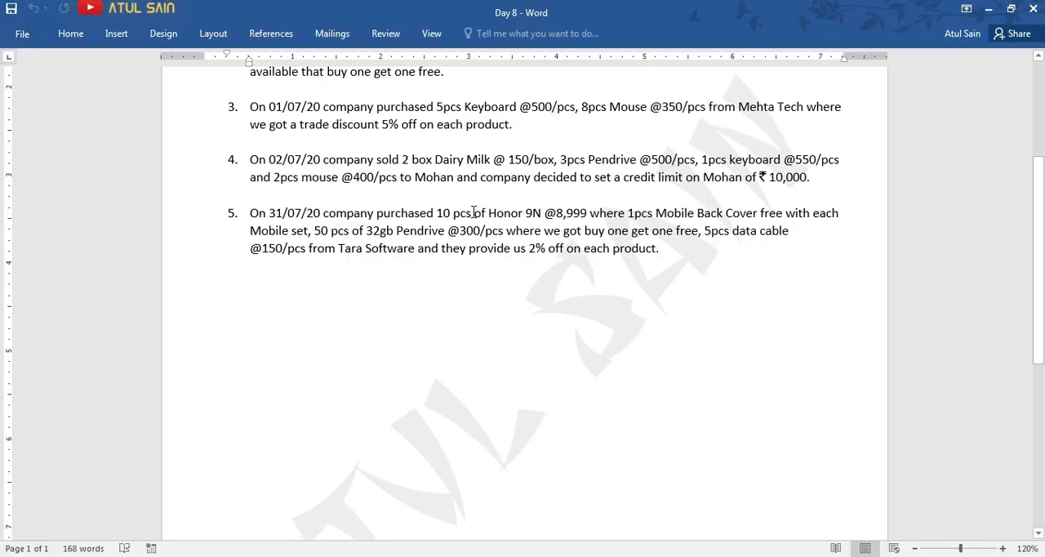
{"action": "key", "text": "alt+Tab"}
{"action": "type", "text": "800"}
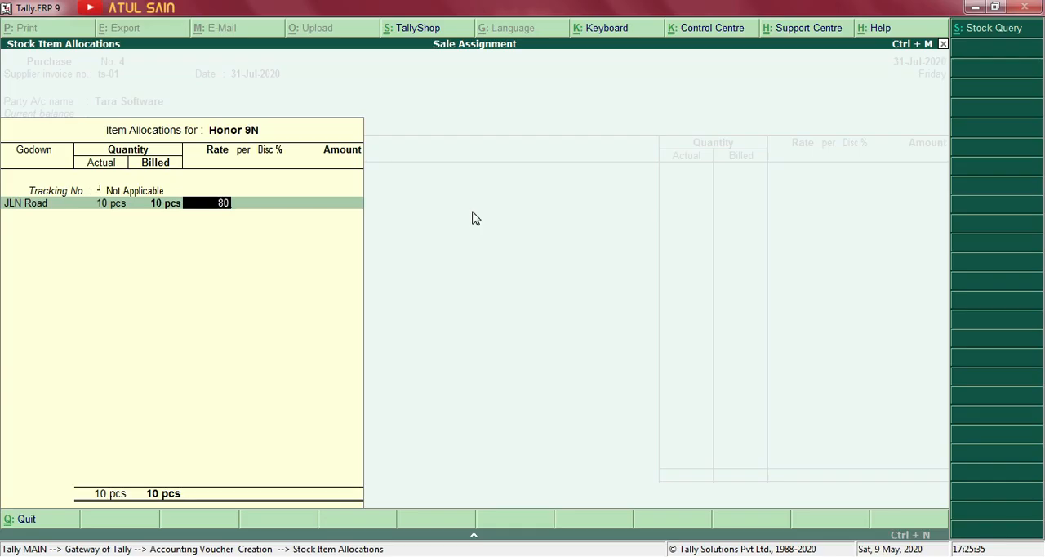
{"action": "key", "text": "BackSpace"}
{"action": "key", "text": "BackSpace"}
{"action": "type", "text": "999"}
{"action": "key", "text": "Return"}
{"action": "key", "text": "Return"}
{"action": "key", "text": "Return"}
Give Honor 9N a 2% discount and finish its item allocation.
{"action": "key", "text": "BackSpace"}
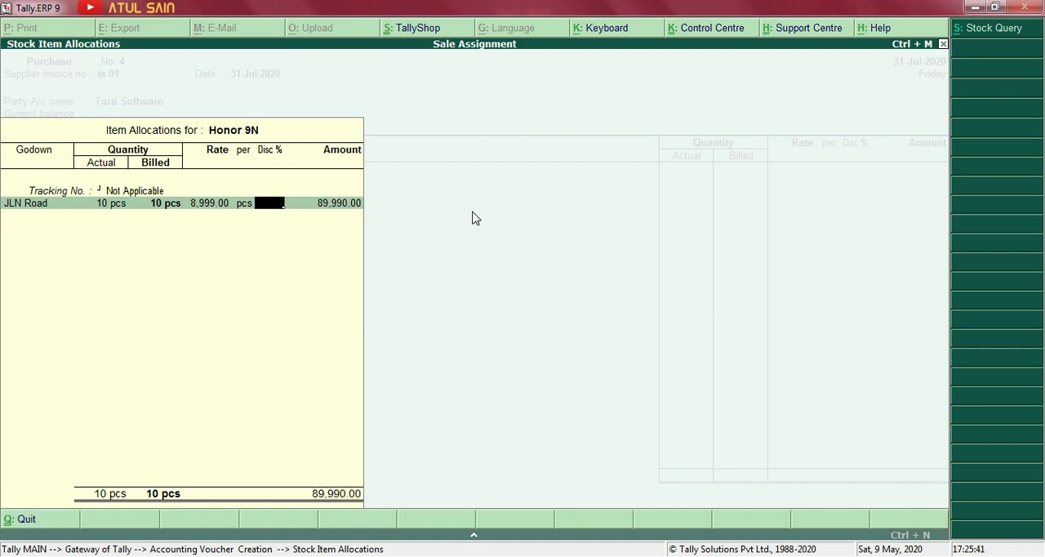
{"action": "type", "text": "2"}
{"action": "key", "text": "Return"}
{"action": "key", "text": "Return"}
{"action": "key", "text": "Return"}
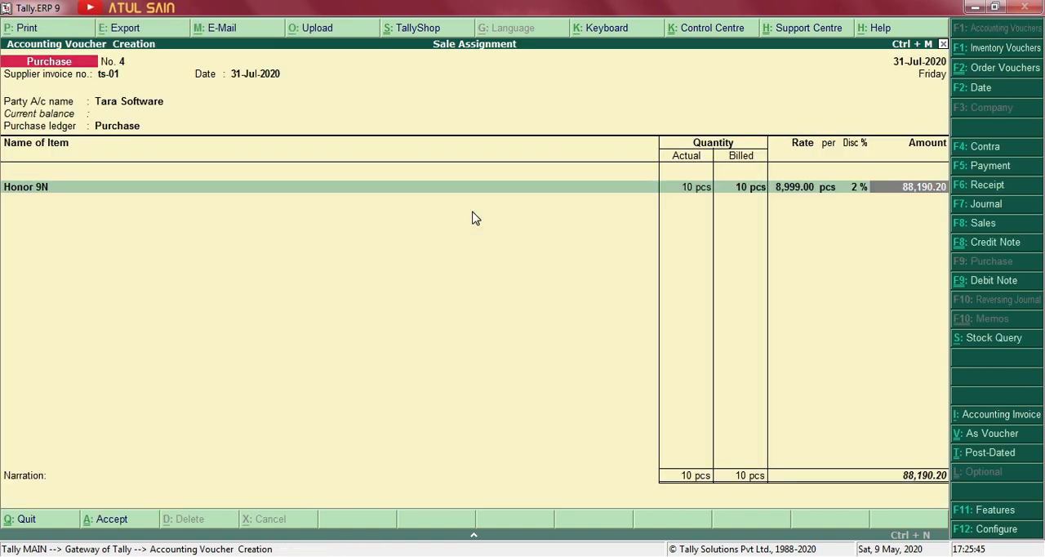
Copy the name Mobile Back Cover from the Word assignment and use it for a new Tally stock item under Primary.
{"action": "key", "text": "alt+Tab"}
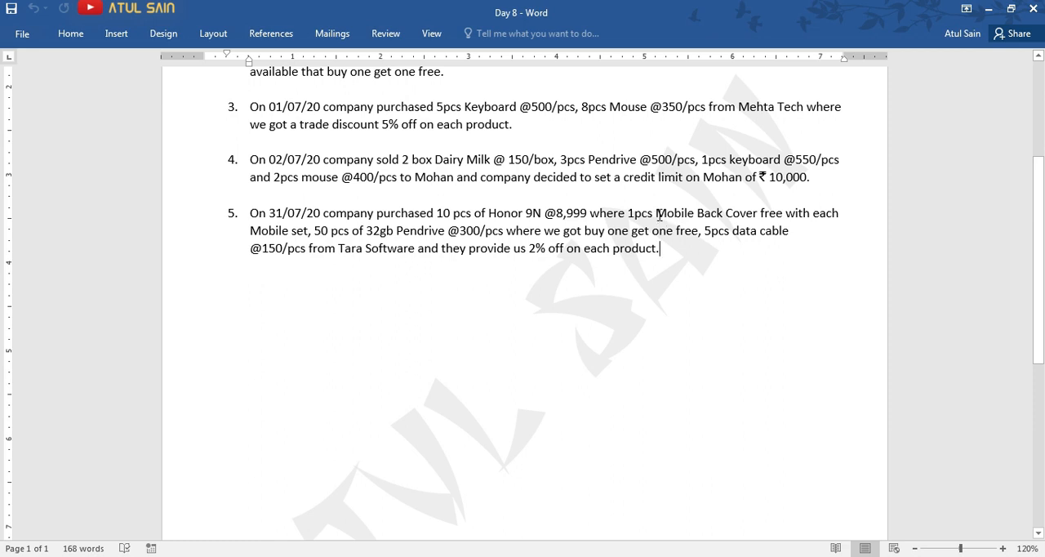
{"action": "left_click_drag", "start_coordinate": [656, 214], "coordinate": [756, 217]}
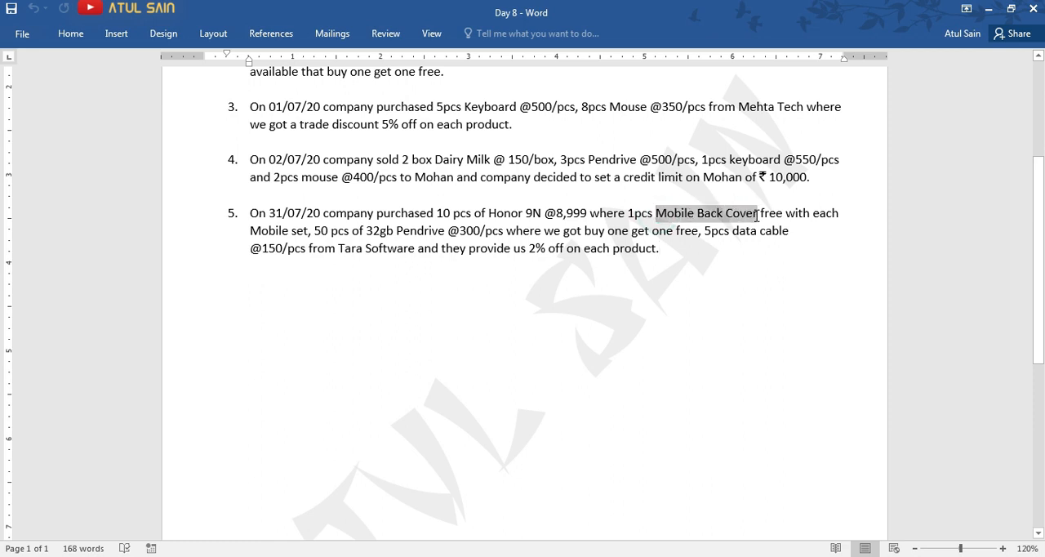
{"action": "key", "text": "alt+Tab"}
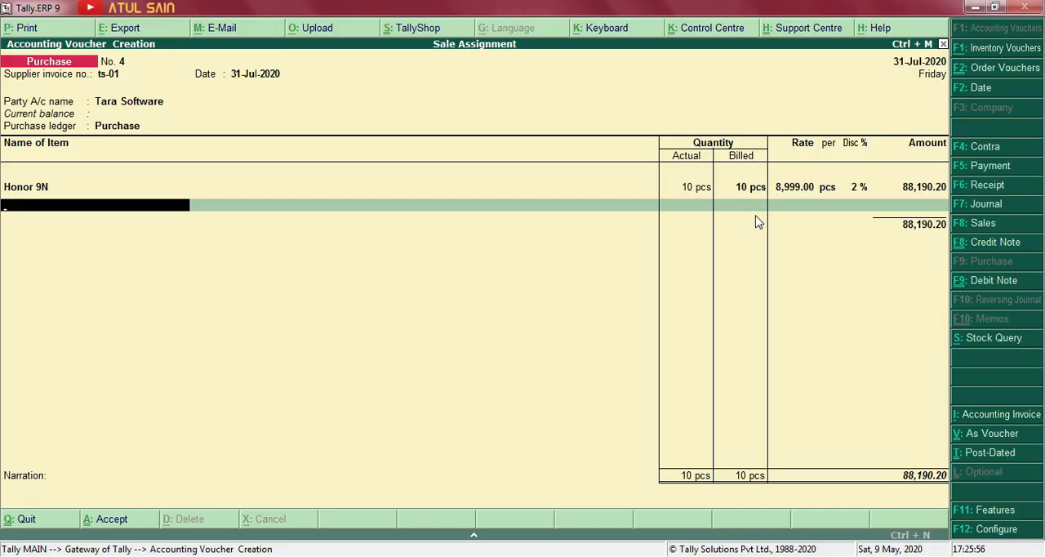
{"action": "key", "text": "alt+c"}
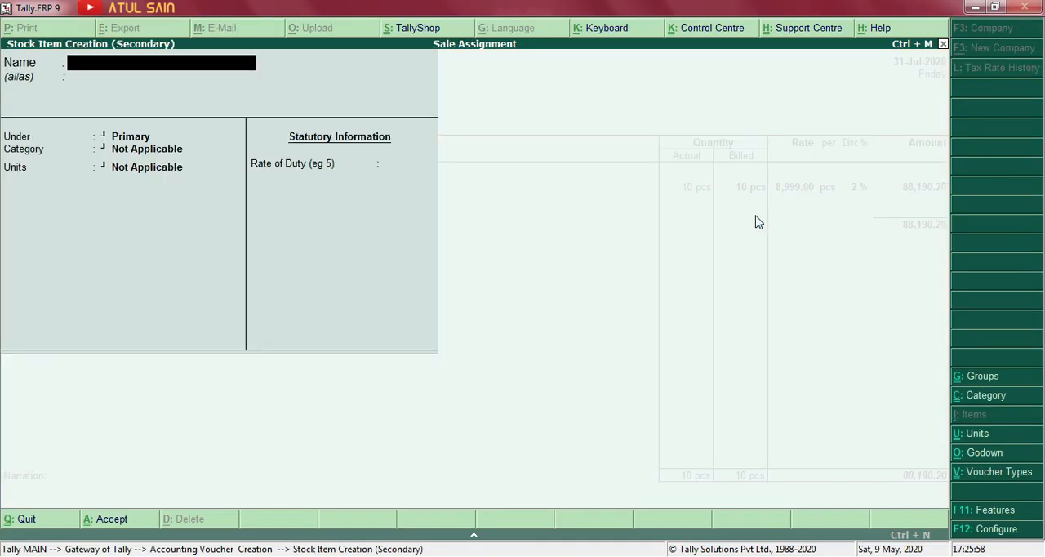
{"action": "key", "text": "ctrl+alt+v"}
{"action": "key", "text": "Return"}
Leave Mobile Back Cover's category as Not Applicable, set its unit to pcs, and accept the stock item into the voucher.
{"action": "key", "text": "Return"}
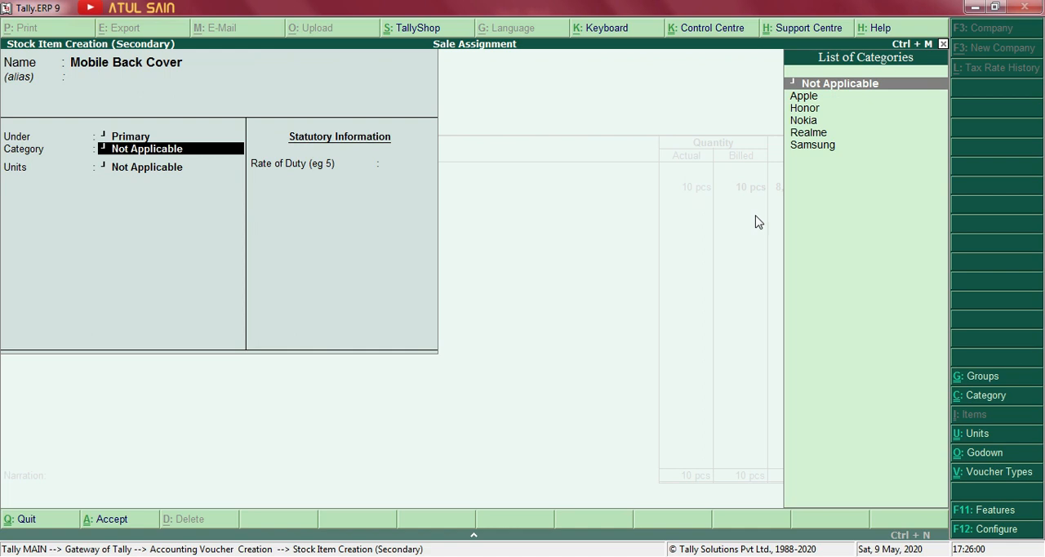
{"action": "key", "text": "Return"}
{"action": "key", "text": "Down"}
{"action": "key", "text": "Down"}
{"action": "key", "text": "Return"}
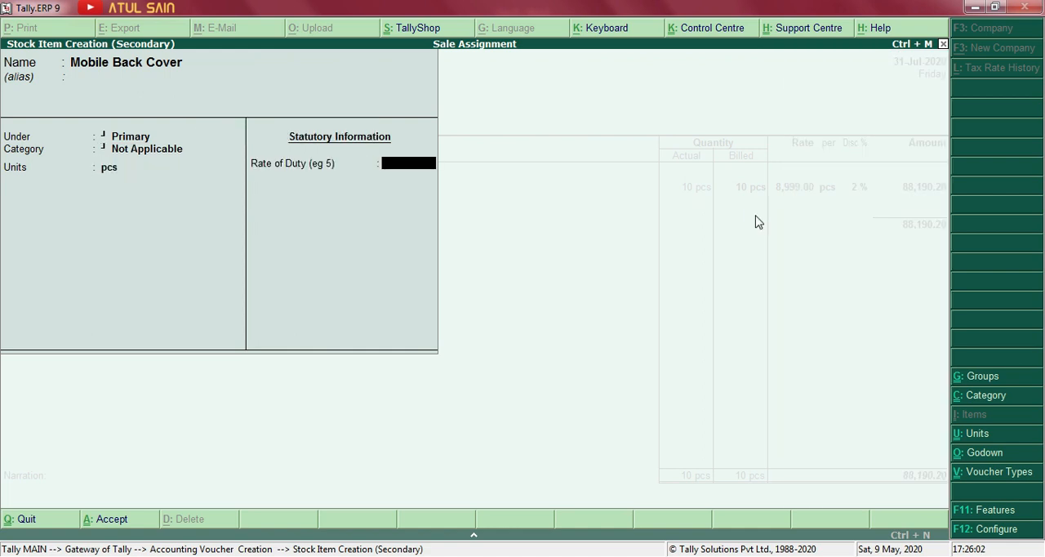
{"action": "key", "text": "ctrl+a"}
{"action": "key", "text": "Return"}
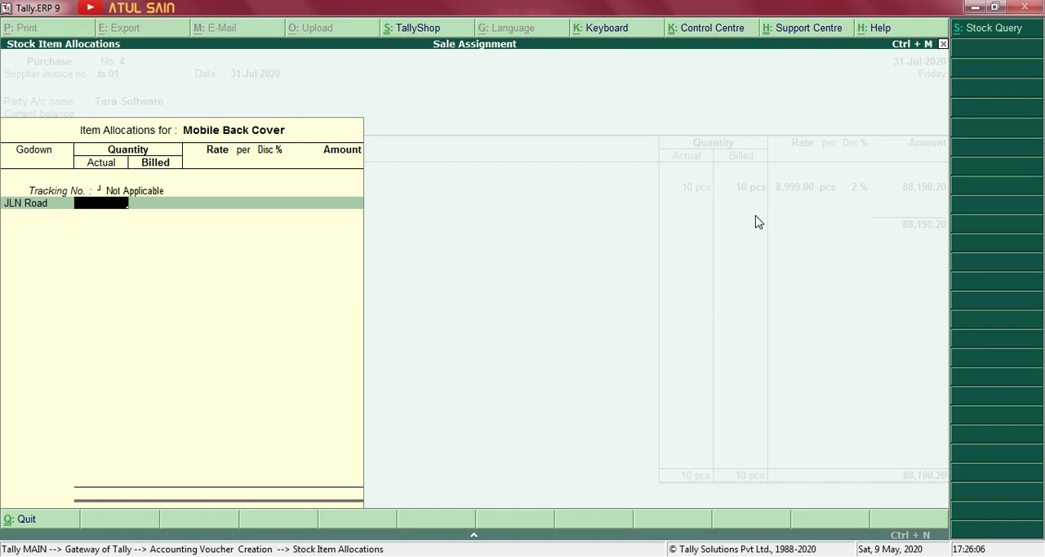
Enter 10 pcs as Mobile Back Cover's actual quantity with no billed quantity, rate or amount.
{"action": "type", "text": "10"}
{"action": "key", "text": "Return"}
{"action": "key", "text": "BackSpace"}
{"action": "key", "text": "Return"}
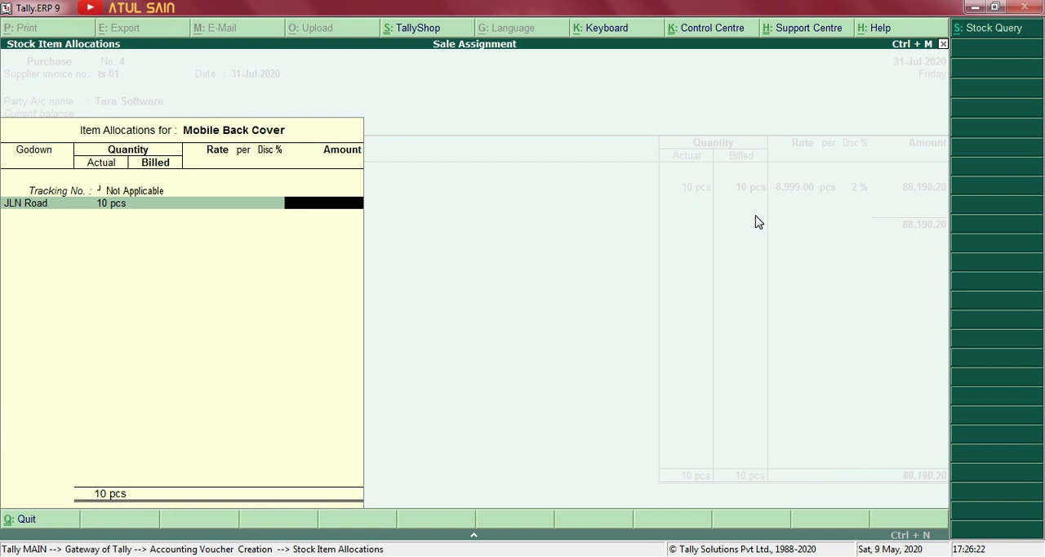
{"action": "key", "text": "Return"}
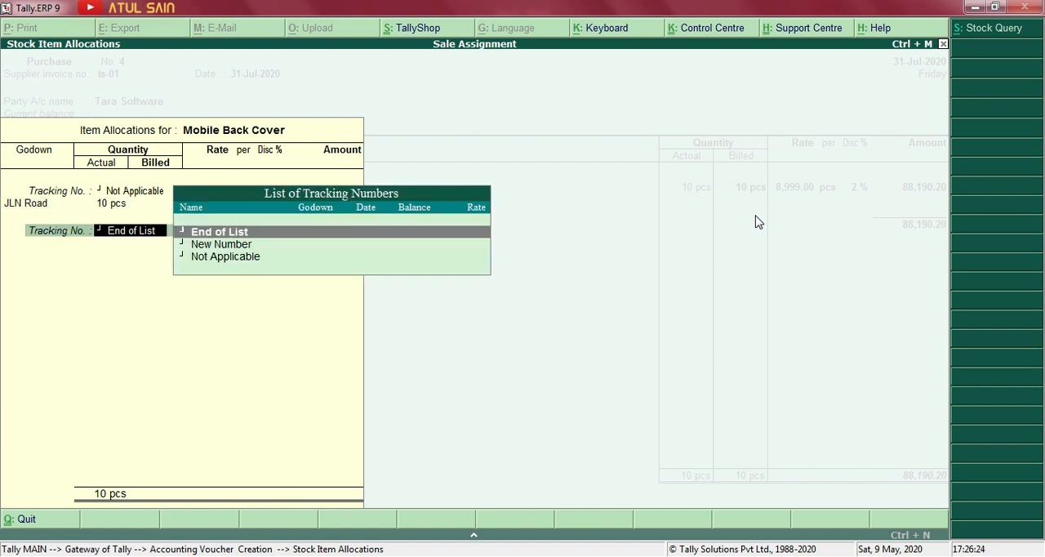
{"action": "key", "text": "Return"}
Reopen Mobile Back Cover's item allocation and go to its billed quantity.
{"action": "key", "text": "BackSpace"}
{"action": "key", "text": "BackSpace"}
{"action": "key", "text": "Return"}
{"action": "key", "text": "Return"}
{"action": "key", "text": "Return"}
Clear Mobile Back Cover's billed quantity, leave its rate, discount and amount blank, and finish the allocation.
{"action": "key", "text": "Return"}
{"action": "key", "text": "Return"}
{"action": "type", "text": "0"}
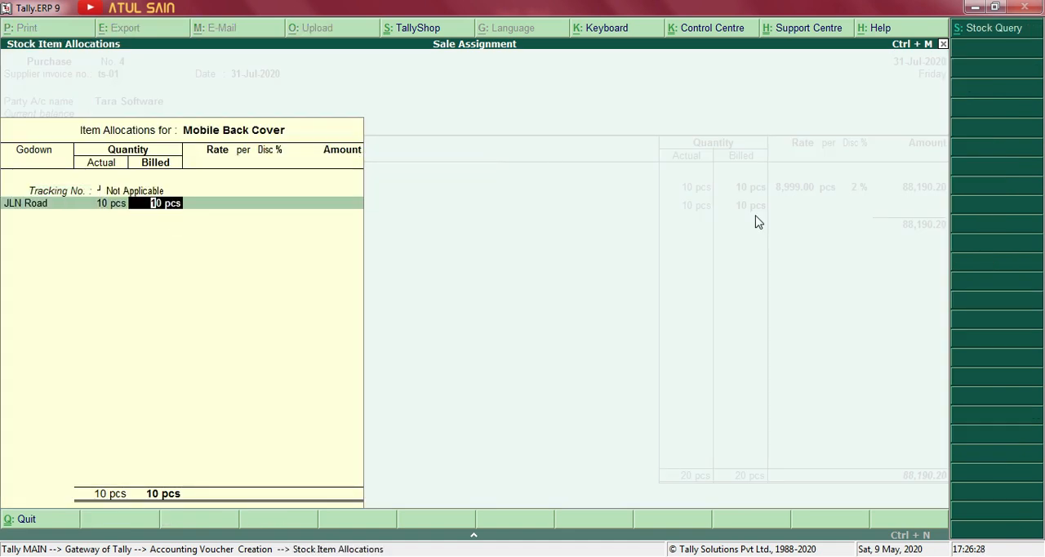
{"action": "key", "text": "Return"}
{"action": "key", "text": "BackSpace"}
{"action": "key", "text": "Return"}
{"action": "key", "text": "BackSpace"}
{"action": "key", "text": "Return"}
{"action": "key", "text": "BackSpace"}
{"action": "key", "text": "Return"}
{"action": "key", "text": "BackSpace"}
{"action": "key", "text": "Return"}
{"action": "key", "text": "BackSpace"}
{"action": "key", "text": "Return"}
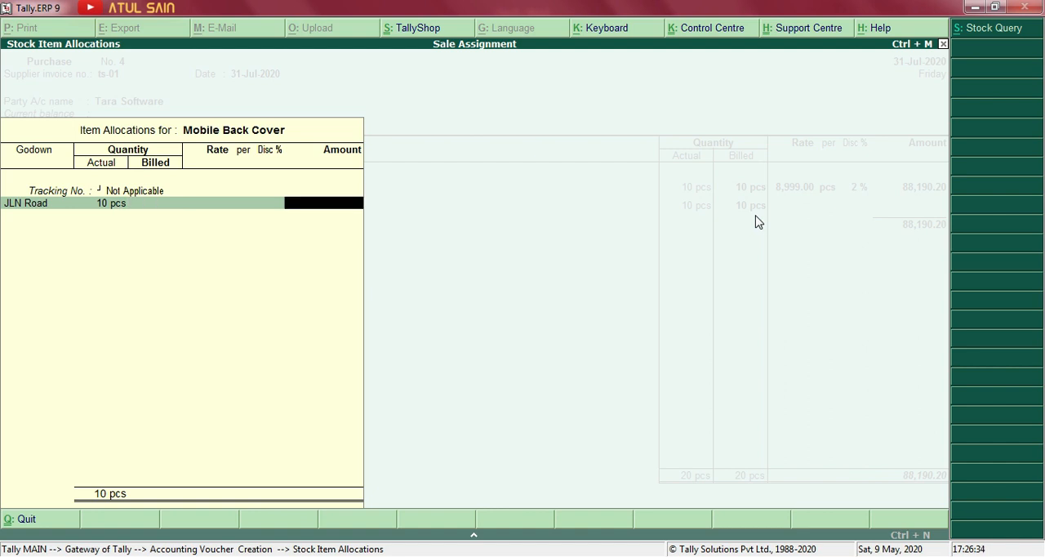
{"action": "key", "text": "Return"}
{"action": "key", "text": "Return"}
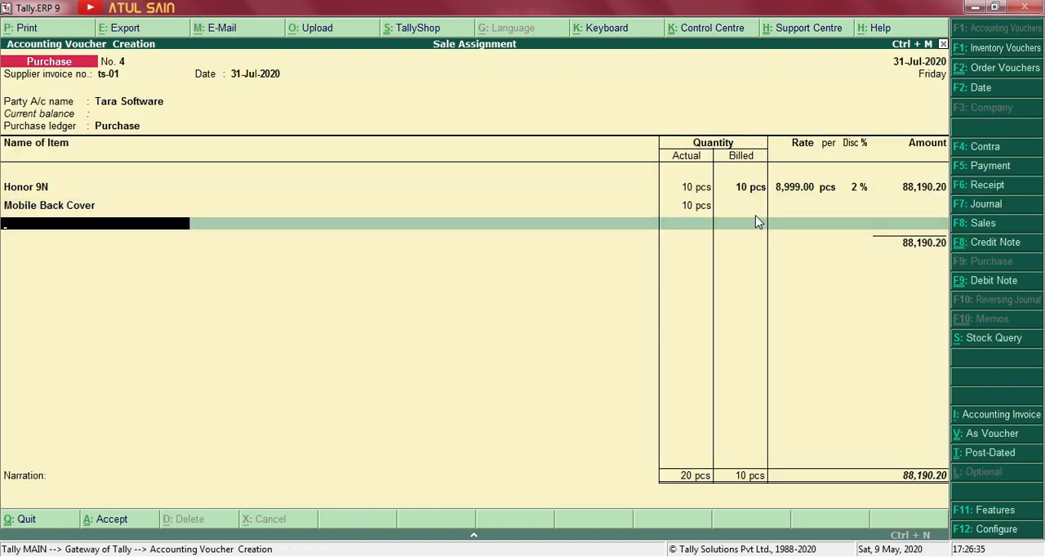
Highlight the 32gb pendrive purchase in the Word assignment, return to Tally, and name a new stock item Pendrive 32gb.
{"action": "key", "text": "alt+Tab"}
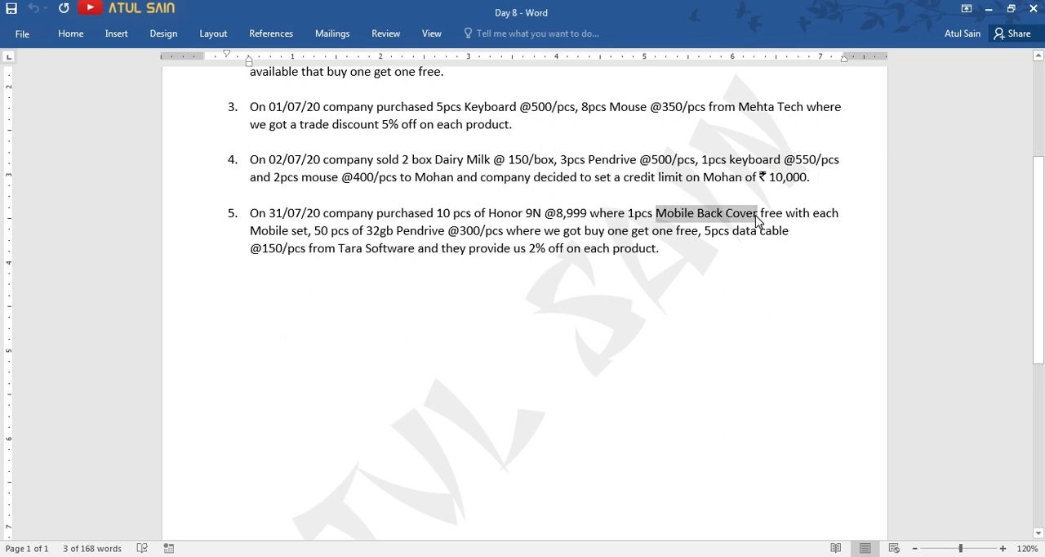
{"action": "left_click", "coordinate": [315, 230]}
{"action": "left_click_drag", "start_coordinate": [317, 231], "coordinate": [698, 233]}
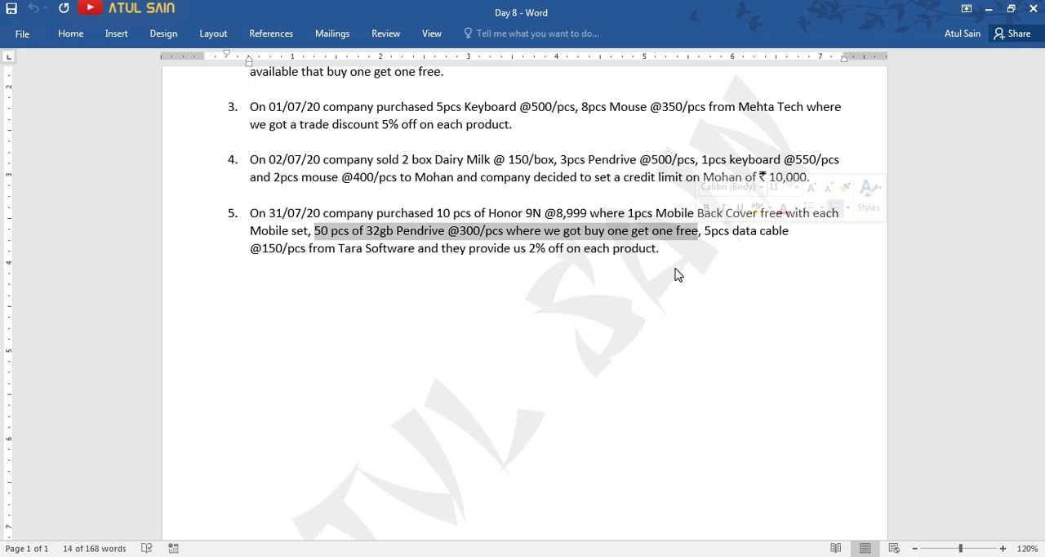
{"action": "key", "text": "alt+Tab"}
{"action": "key", "text": "alt+c"}
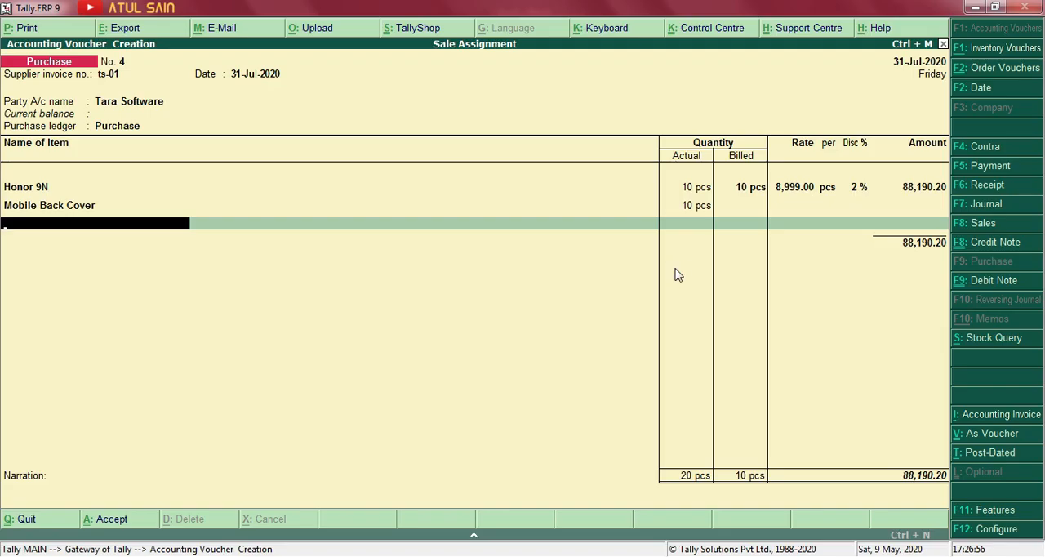
{"action": "type", "text": "Pendrive"}
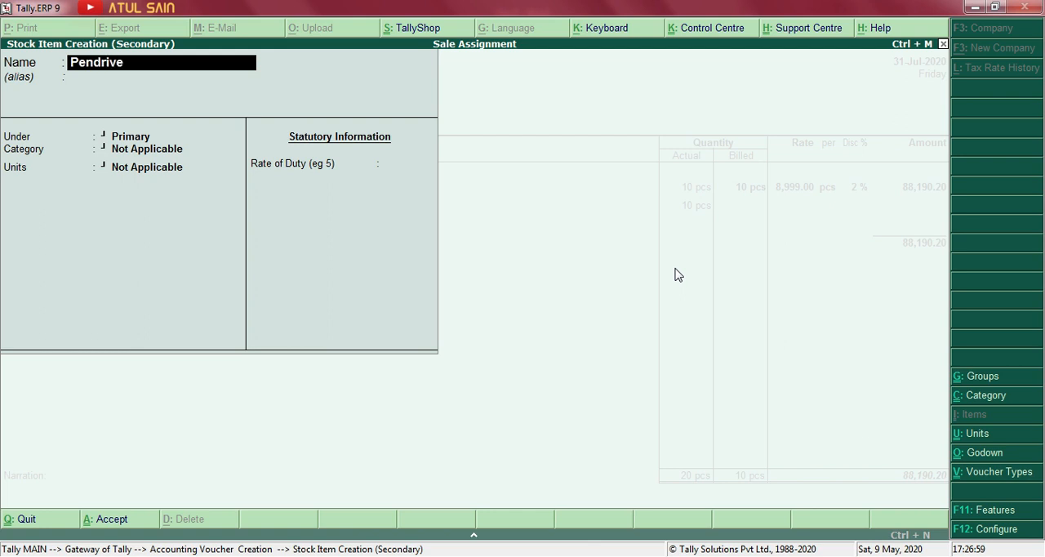
{"action": "type", "text": " 32gb"}
{"action": "key", "text": "Return"}
{"action": "key", "text": "Return"}
Keep Pendrive 32gb under Primary with no category, set its unit to pcs, and accept the stock item.
{"action": "key", "text": "Down"}
{"action": "key", "text": "Down"}
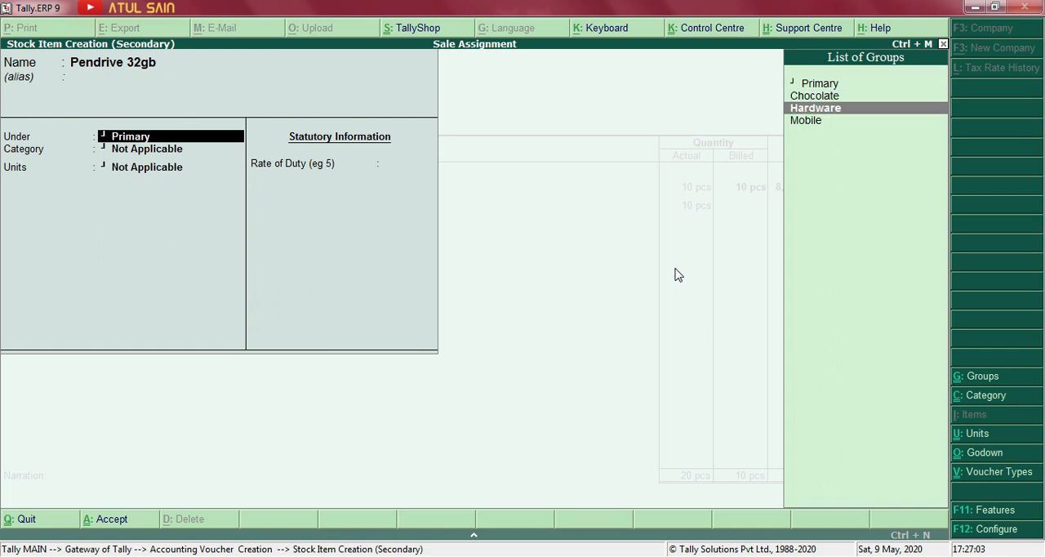
{"action": "key", "text": "Up"}
{"action": "key", "text": "Up"}
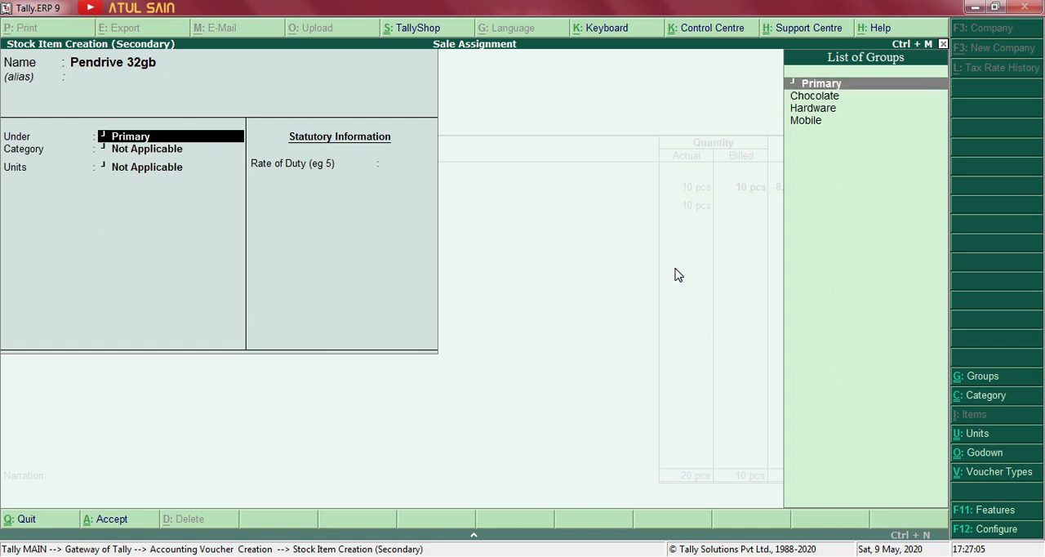
{"action": "key", "text": "Return"}
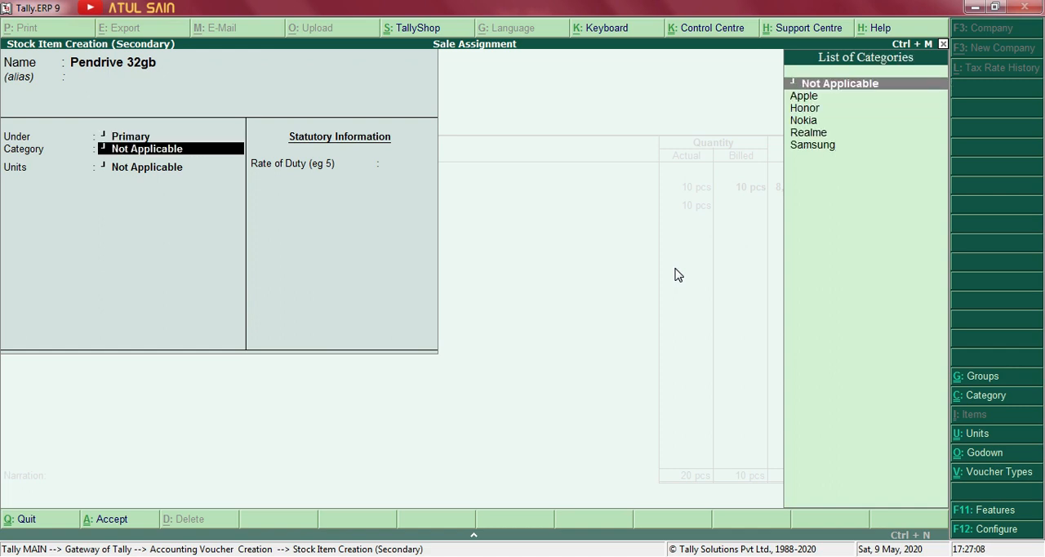
{"action": "key", "text": "Return"}
{"action": "key", "text": "Down"}
{"action": "key", "text": "Down"}
{"action": "key", "text": "Return"}
{"action": "key", "text": "ctrl+a"}
{"action": "key", "text": "Return"}
Enter Pendrive 32gb's actual quantity as 100 pcs and billed quantity as 50 pcs.
{"action": "type", "text": "100"}
{"action": "key", "text": "Return"}
{"action": "type", "text": "50"}
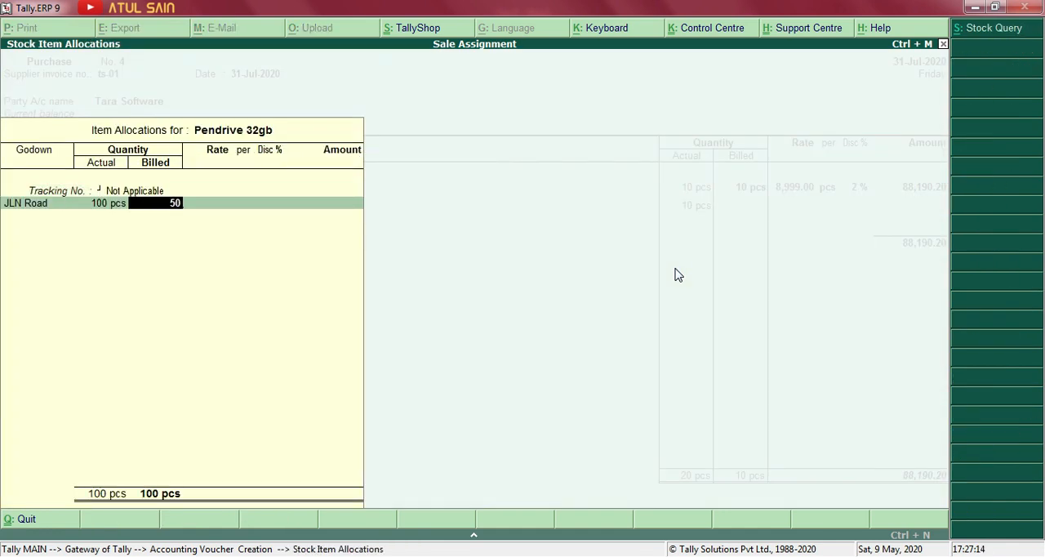
{"action": "key", "text": "Return"}
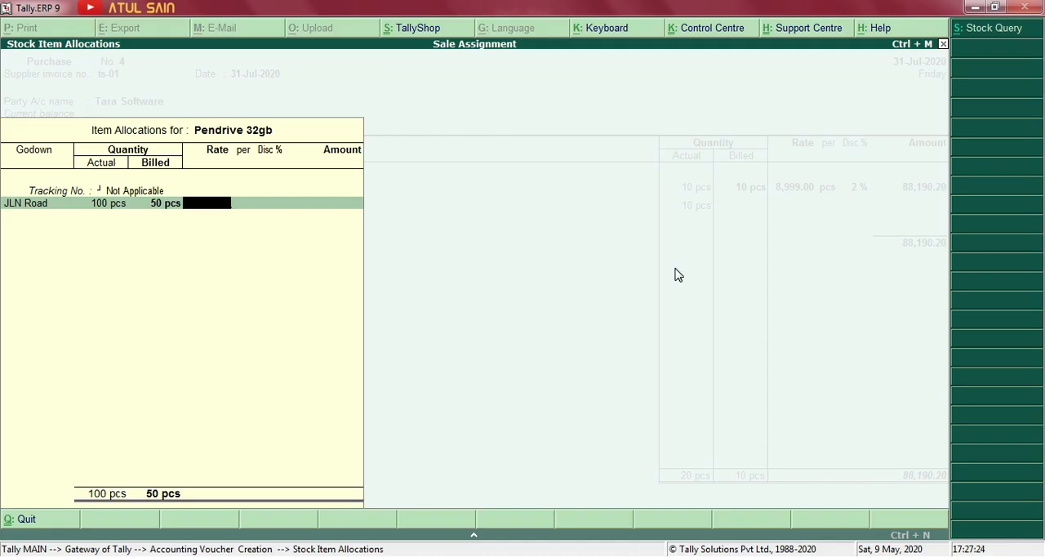
Set Pendrive 32gb's rate to 300 per pcs with a 2% discount and finish its allocation.
{"action": "type", "text": "300"}
{"action": "key", "text": "Return"}
{"action": "key", "text": "Return"}
{"action": "type", "text": "2"}
{"action": "key", "text": "Return"}
{"action": "key", "text": "Return"}
{"action": "key", "text": "Return"}
{"action": "key", "text": "Return"}
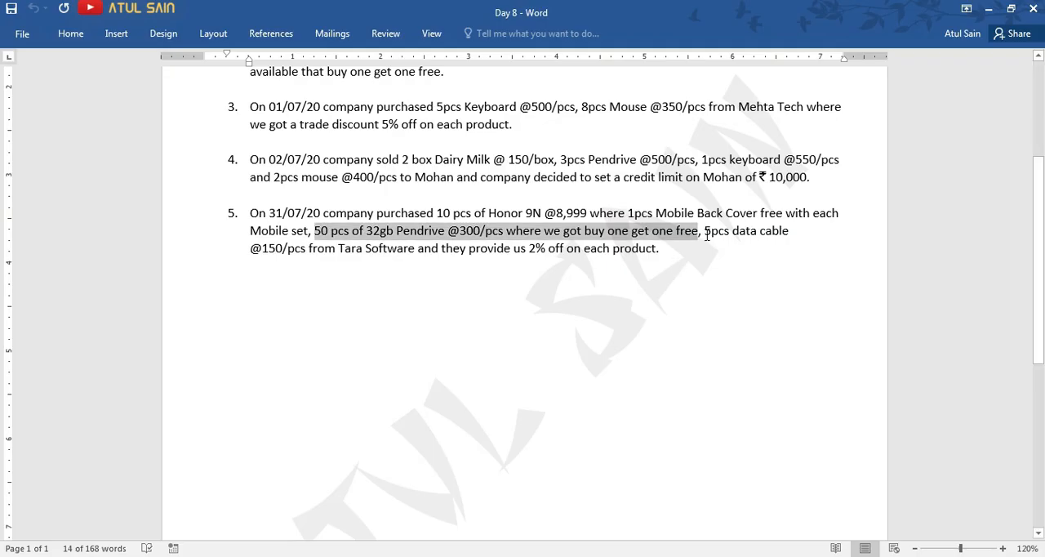
Highlight the data cable purchase in the Word assignment, return to Tally, and name a new stock item Data Cable.
{"action": "left_click_drag", "start_coordinate": [705, 234], "coordinate": [308, 263]}
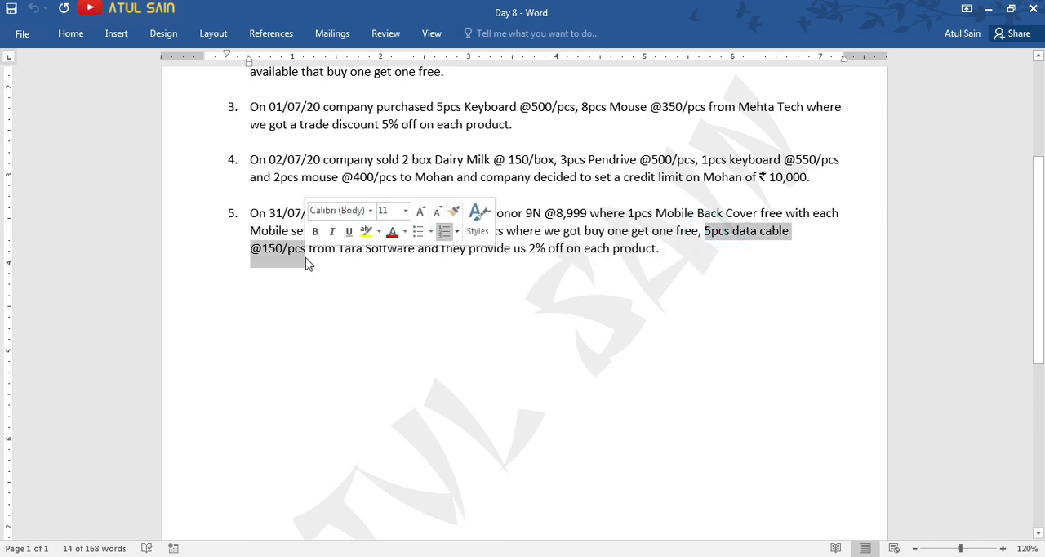
{"action": "key", "text": "alt+Tab"}
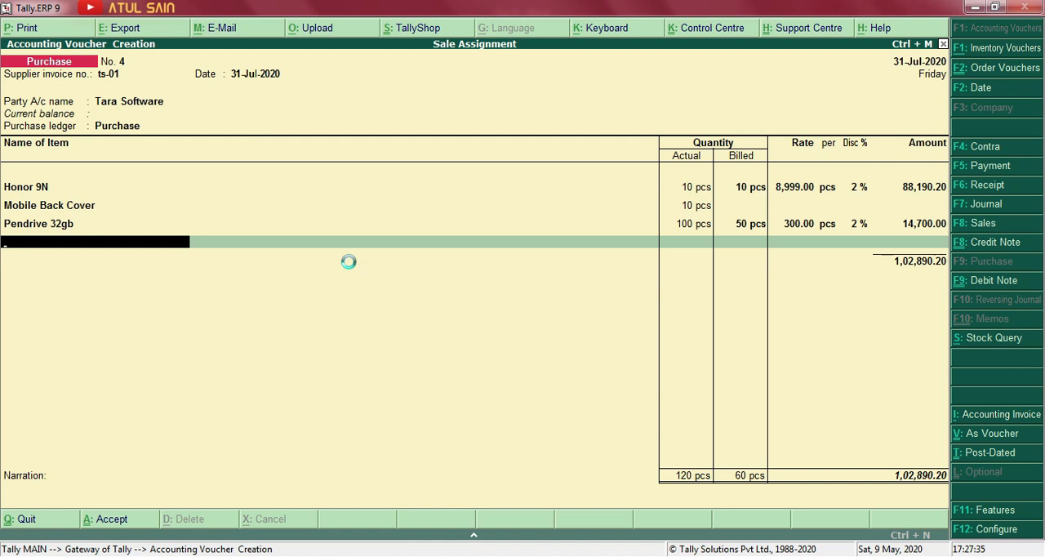
{"action": "key", "text": "alt+c"}
{"action": "type", "text": "Data Cable"}
{"action": "key", "text": "Return"}
{"action": "key", "text": "Return"}
{"action": "key", "text": "Return"}
Set Data Cable's unit to pcs and accept the stock item into the voucher.
{"action": "key", "text": "Down"}
{"action": "key", "text": "Down"}
{"action": "key", "text": "Return"}
{"action": "key", "text": "ctrl+a"}
{"action": "key", "text": "Return"}
Enter 5 pcs as Data Cable's actual and billed quantity and set its rate to 150 per pcs, checking the Word assignment.
{"action": "type", "text": "5"}
{"action": "key", "text": "Return"}
{"action": "key", "text": "Return"}
{"action": "key", "text": "alt+Tab"}
{"action": "left_click", "coordinate": [351, 269]}
{"action": "type", "text": "150"}
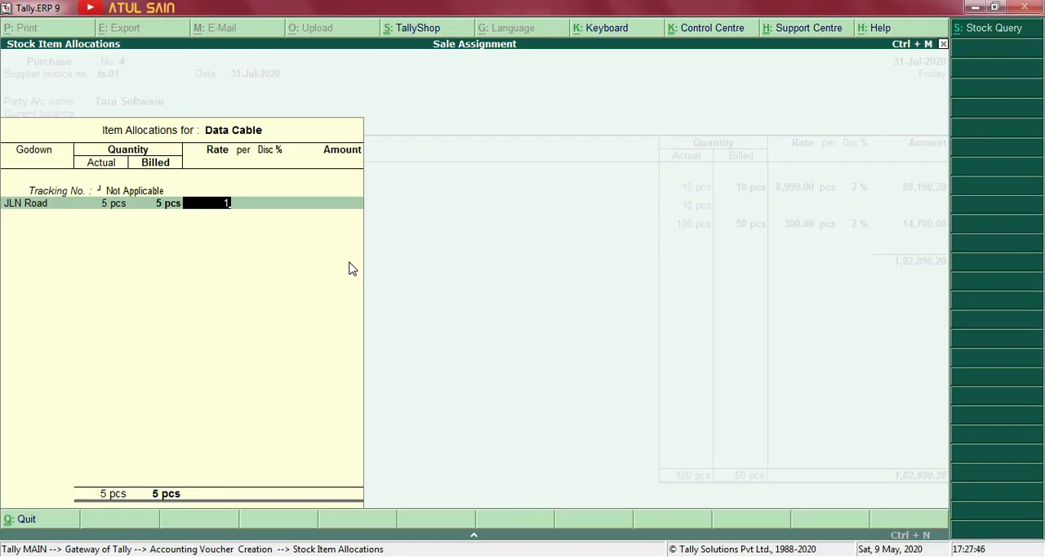
{"action": "key", "text": "Return"}
Give Data Cable a 2% discount and finish its item allocation.
{"action": "key", "text": "Return"}
{"action": "type", "text": "2"}
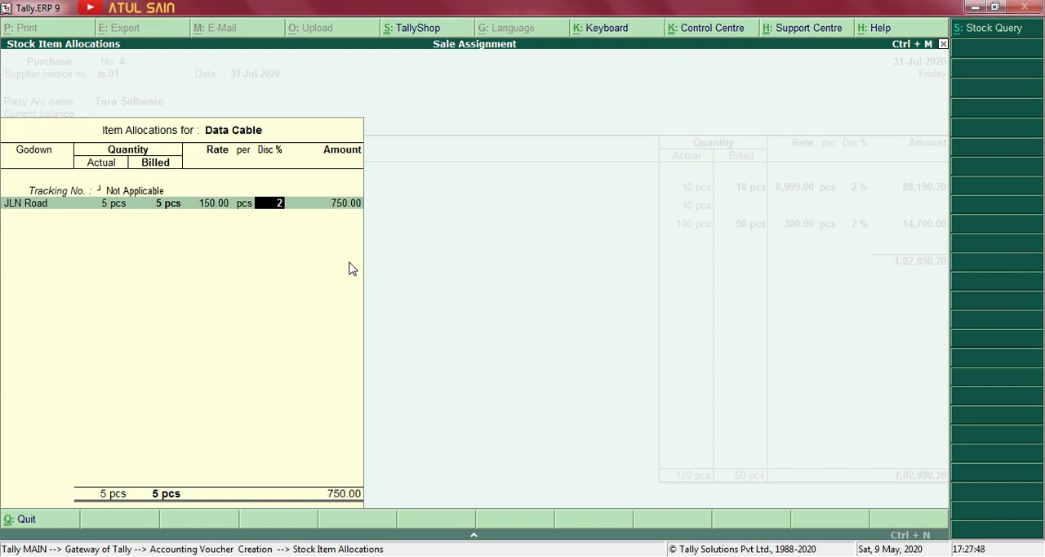
{"action": "key", "text": "Return"}
{"action": "key", "text": "Return"}
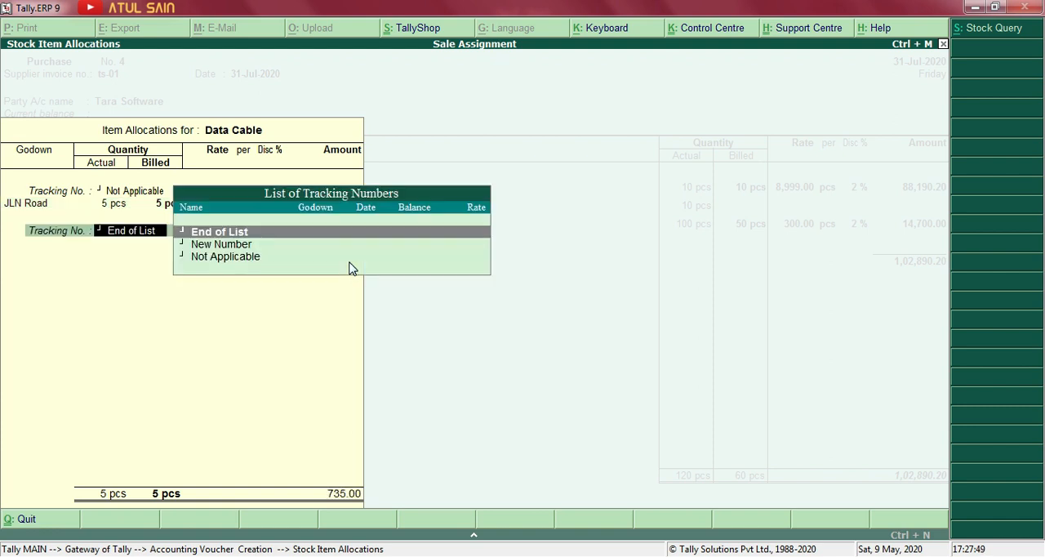
{"action": "key", "text": "Return"}
{"action": "key", "text": "Return"}
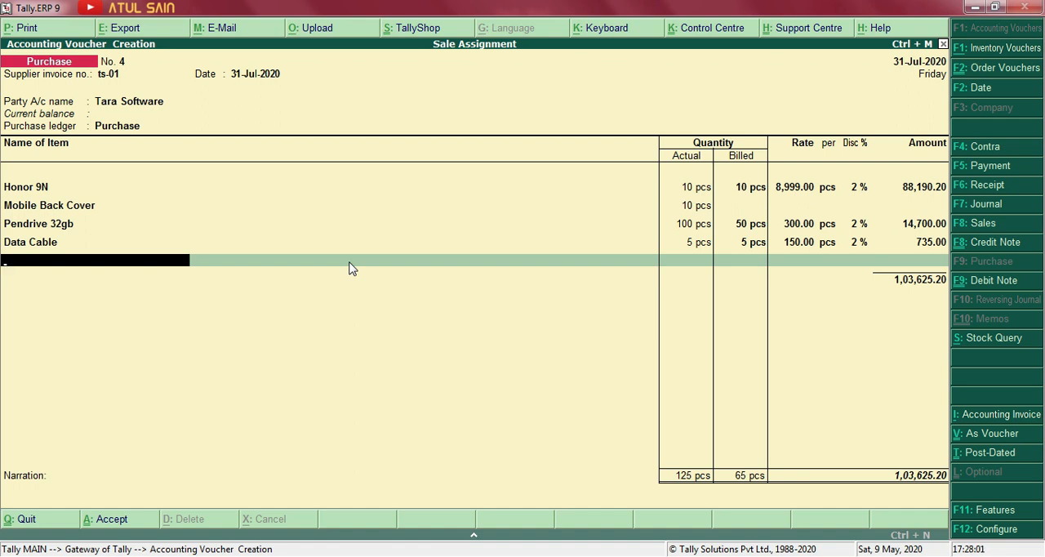
Finish and accept the Tara Software purchase voucher without a narration, and return to the Gateway of Tally.
{"action": "key", "text": "alt+Tab"}
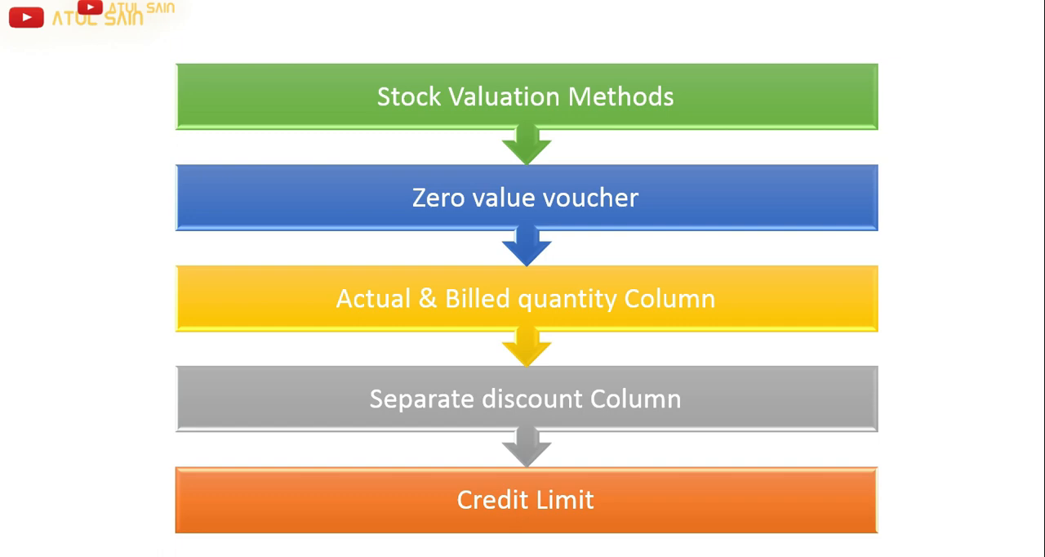
{"action": "key", "text": "alt+Tab"}
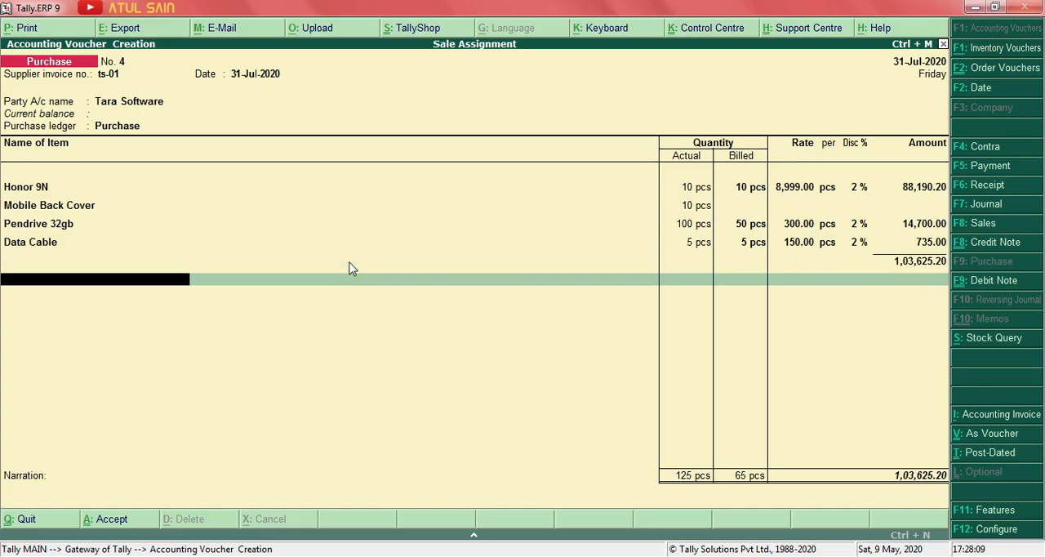
{"action": "key", "text": "Return"}
{"action": "key", "text": "Return"}
{"action": "key", "text": "Return"}
{"action": "key", "text": "Return"}
{"action": "key", "text": "Return"}
{"action": "key", "text": "Return"}
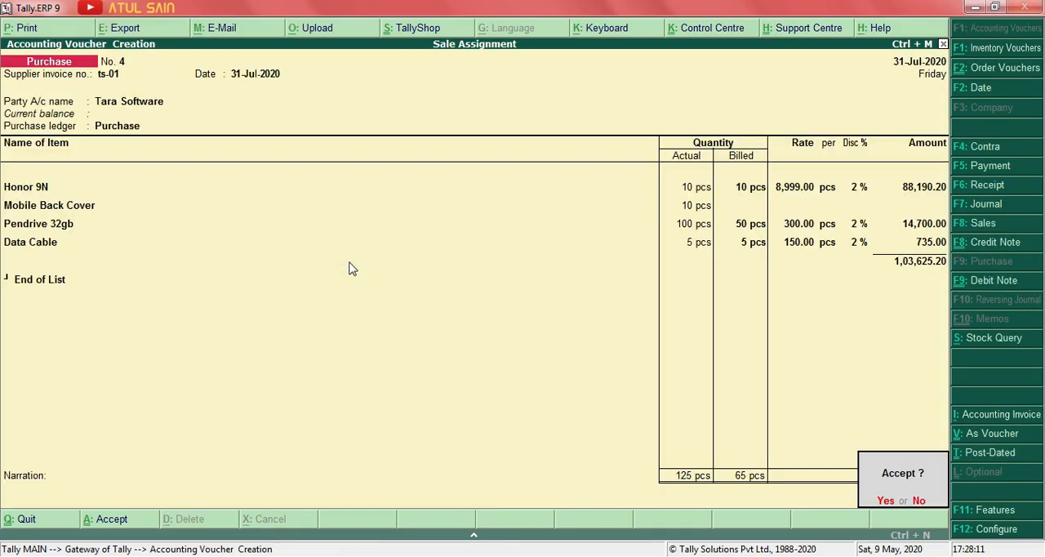
{"action": "key", "text": "Return"}
{"action": "key", "text": "Escape"}
{"action": "key", "text": "Escape"}
{"action": "key", "text": "Escape"}
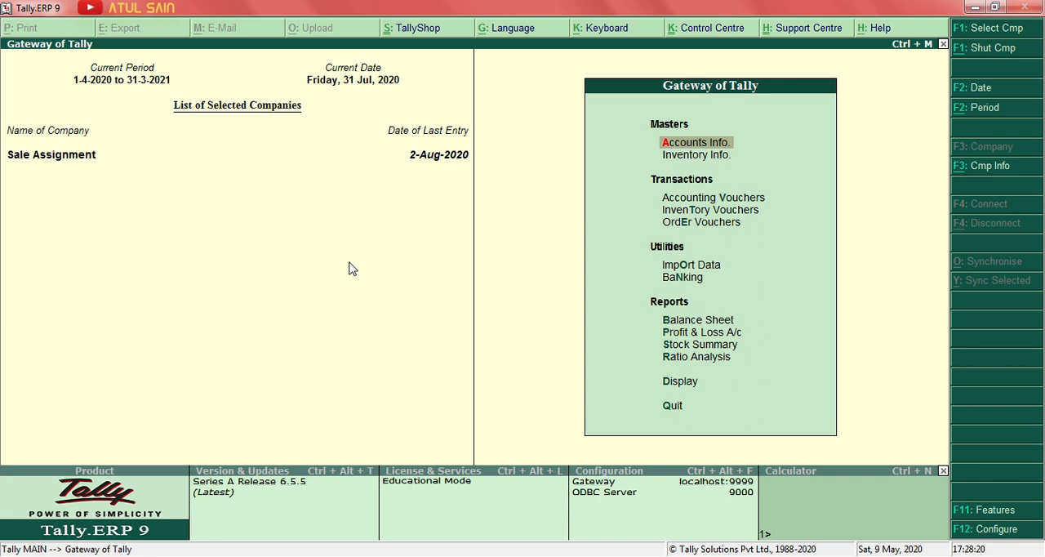
Review the company's inventory features for zero-valued transactions, separate actual and billed quantity columns, and the separate discount column in invoices.
{"action": "left_click", "coordinate": [973, 513]}
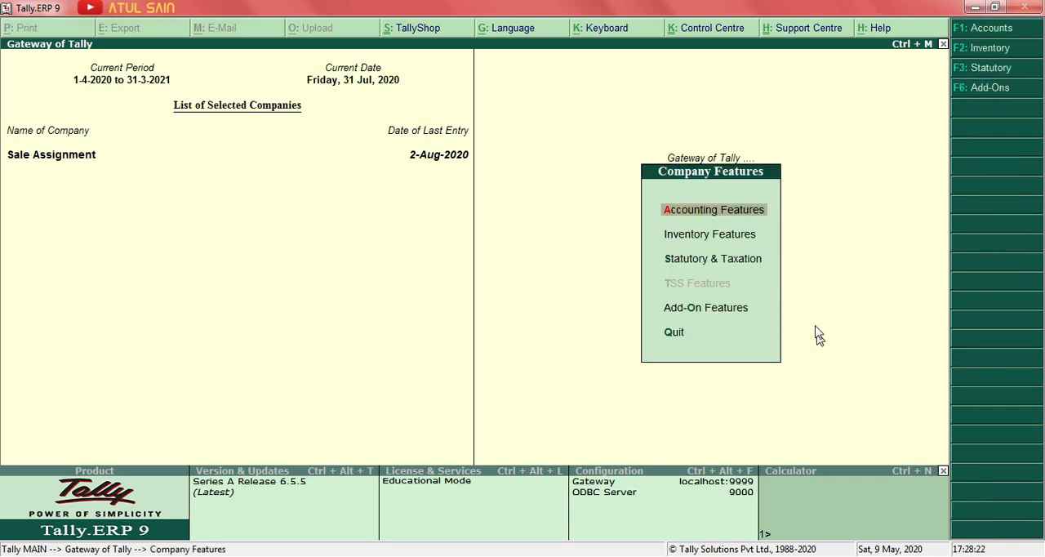
{"action": "left_click", "coordinate": [690, 237]}
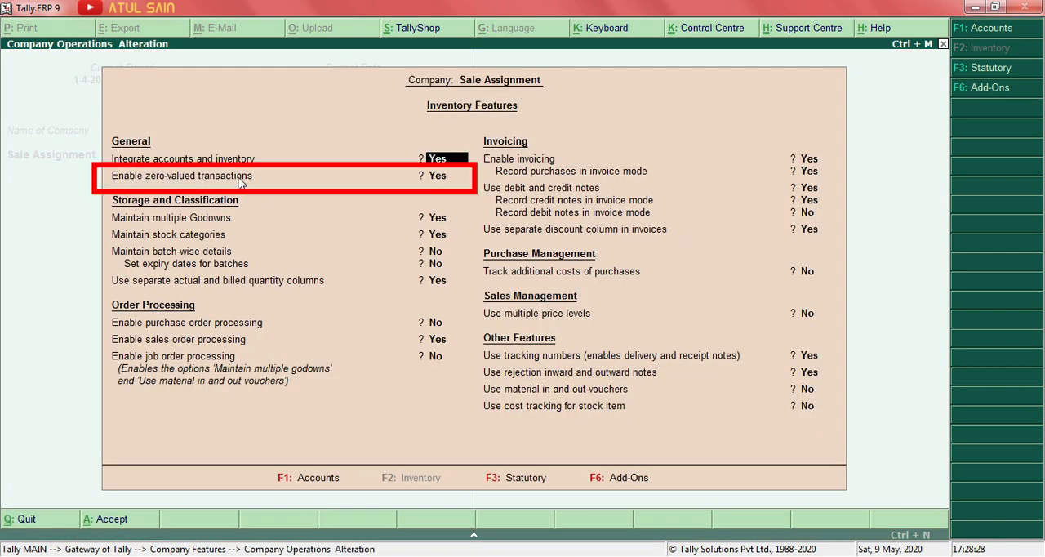
{"action": "left_click", "coordinate": [439, 176]}
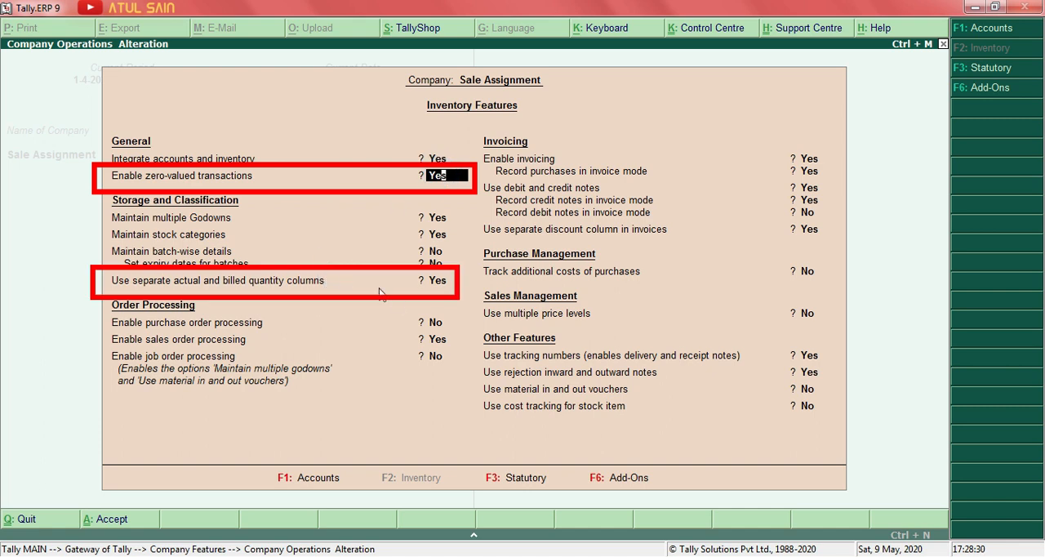
{"action": "left_click", "coordinate": [435, 282]}
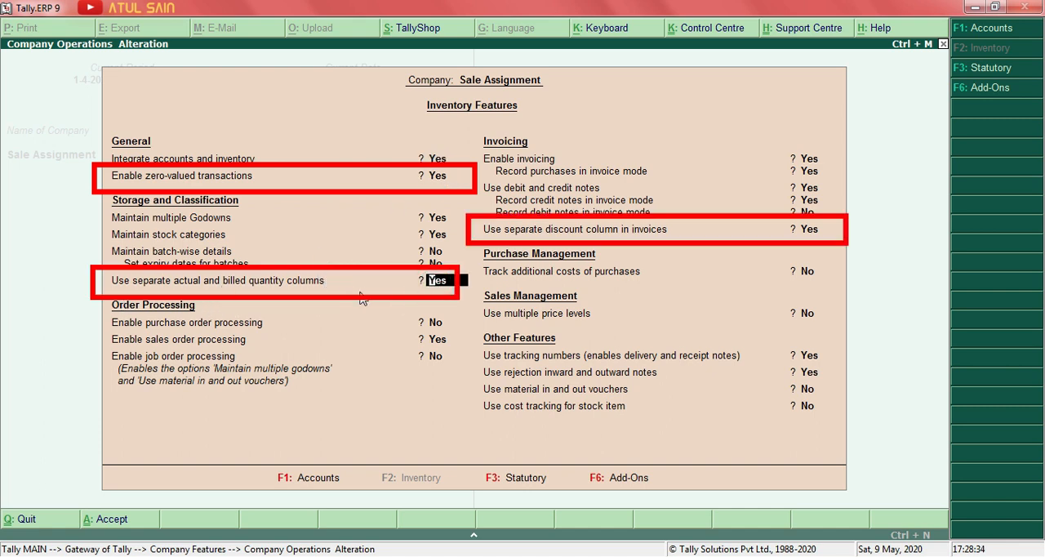
{"action": "left_click", "coordinate": [810, 233]}
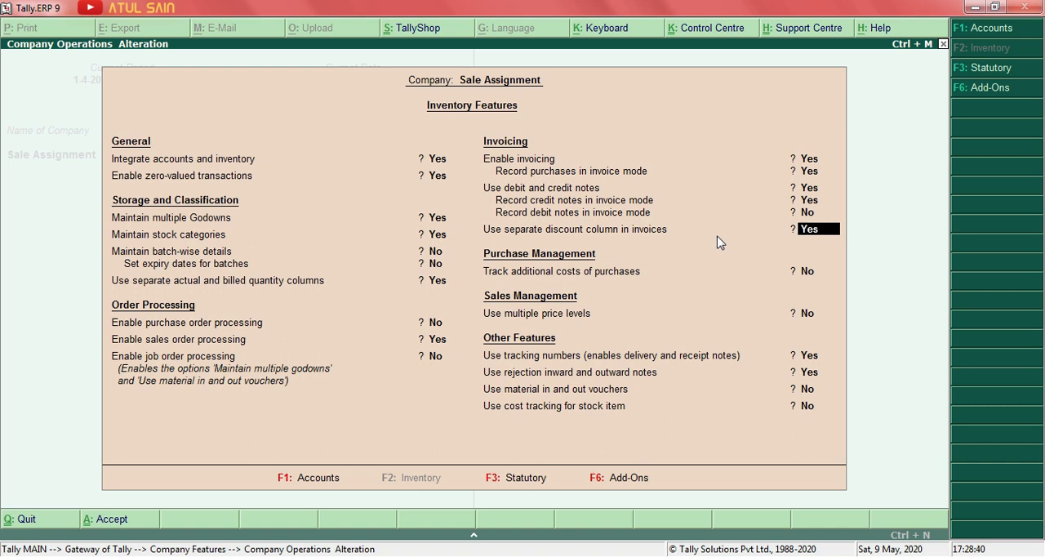
Check the Maintain budgets and controls option in the company's accounting features, and leave the feature settings.
{"action": "left_click", "coordinate": [971, 31]}
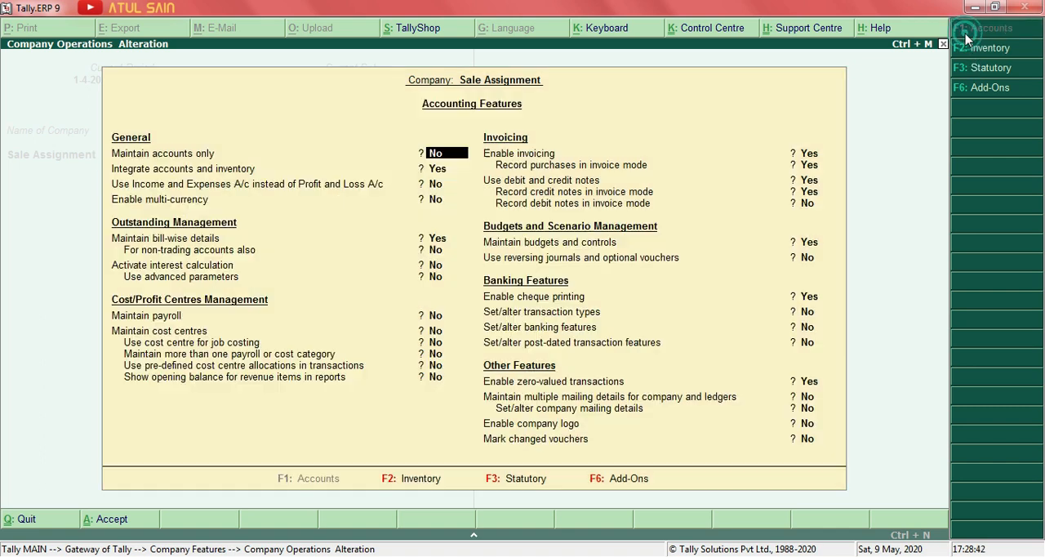
{"action": "left_click", "coordinate": [806, 245]}
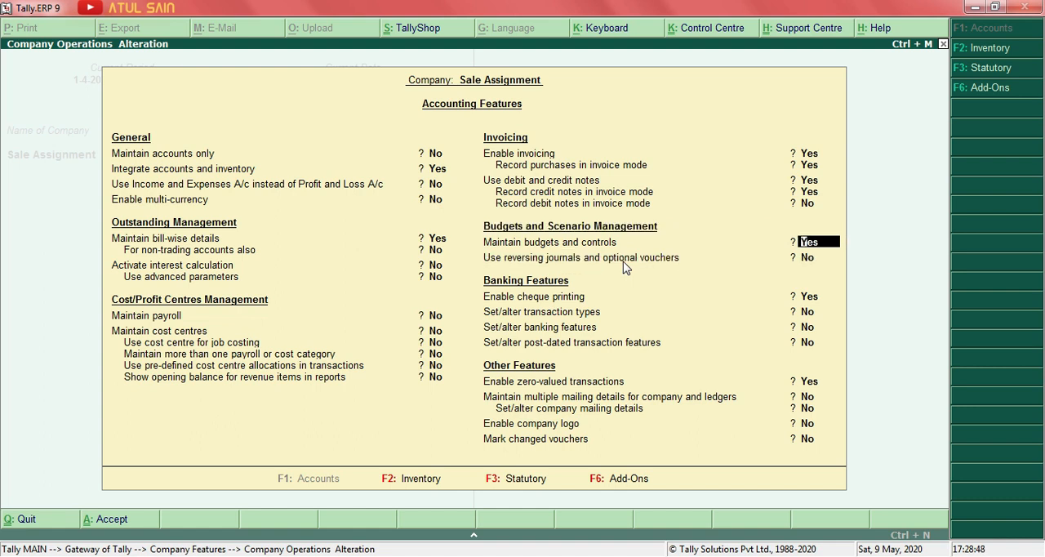
{"action": "key", "text": "Escape"}
{"action": "key", "text": "Escape"}
{"action": "key", "text": "Return"}
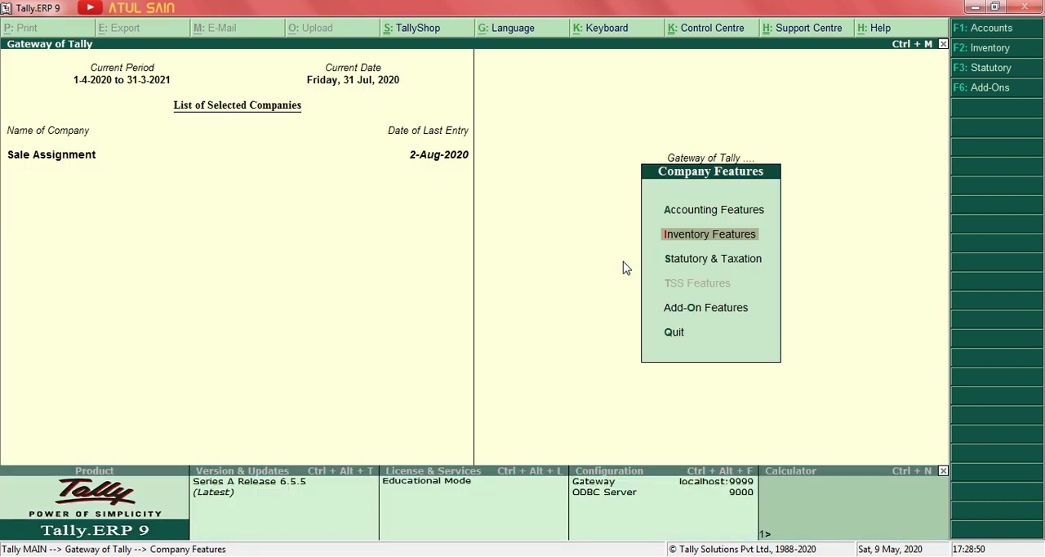
{"action": "key", "text": "Escape"}
Open the Stock Summary and examine the closing balances of Data Cable, Mobile Back Cover and Pendrive 32gb.
{"action": "key", "text": "Down"}
{"action": "key", "text": "Down"}
{"action": "key", "text": "Down"}
{"action": "key", "text": "Down"}
{"action": "key", "text": "Down"}
{"action": "key", "text": "Down"}
{"action": "key", "text": "Down"}
{"action": "key", "text": "Down"}
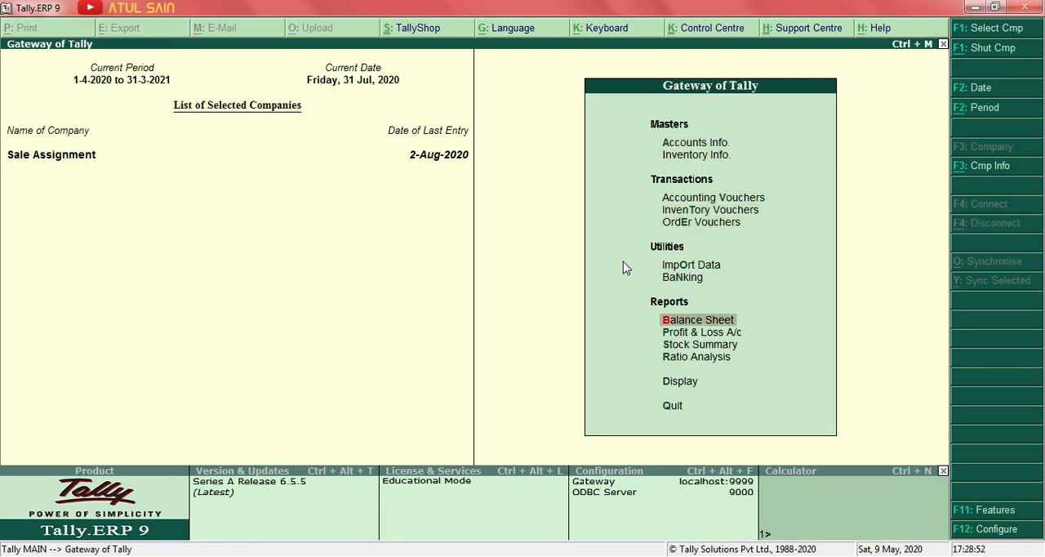
{"action": "key", "text": "Down"}
{"action": "key", "text": "Return"}
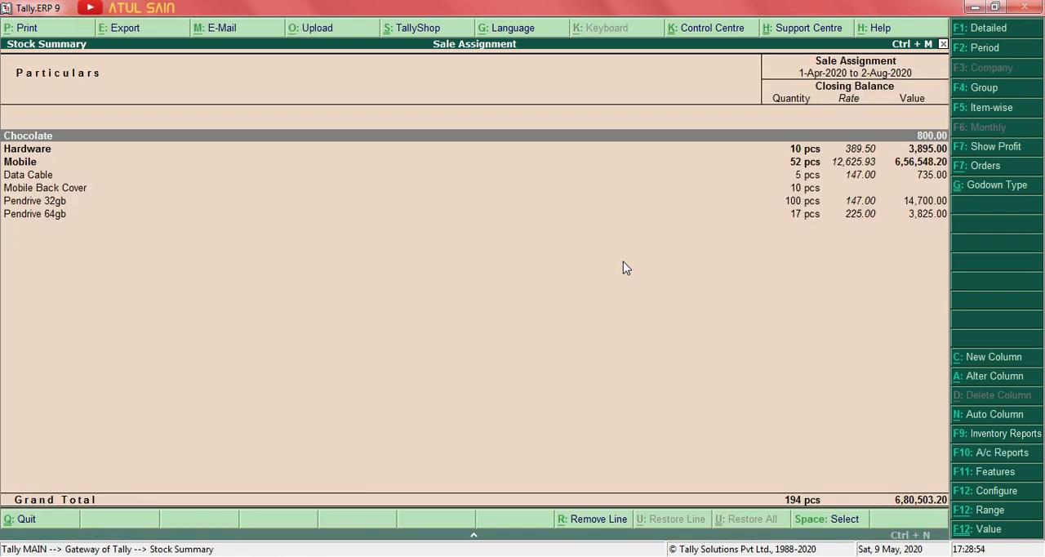
{"action": "key", "text": "Down"}
{"action": "key", "text": "Down"}
{"action": "key", "text": "Down"}
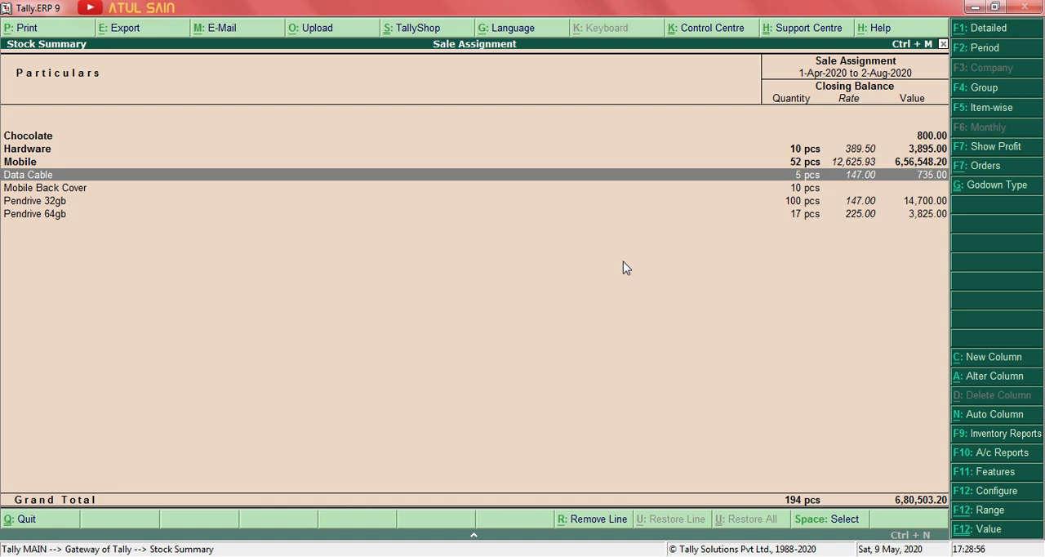
{"action": "key", "text": "Down"}
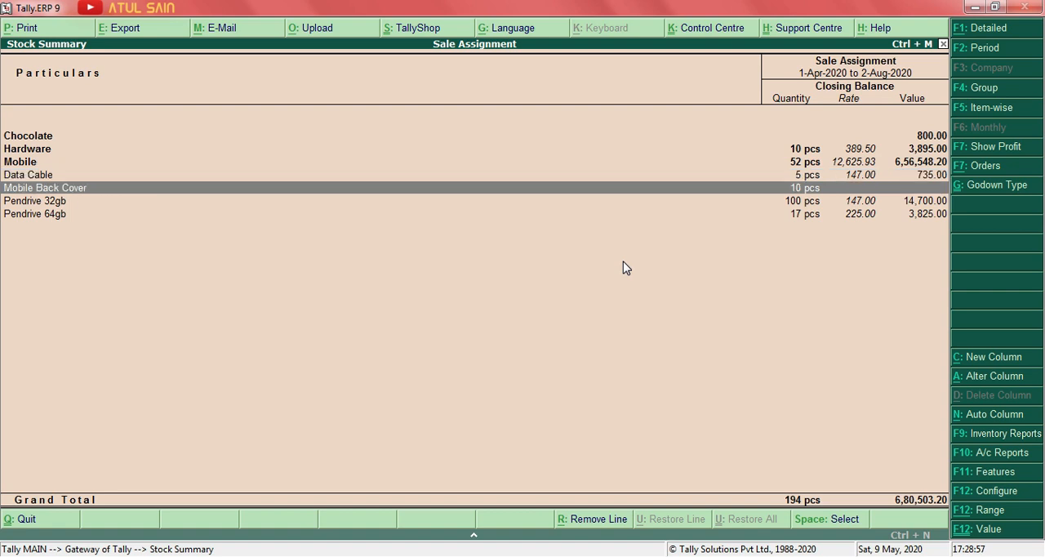
{"action": "key", "text": "Down"}
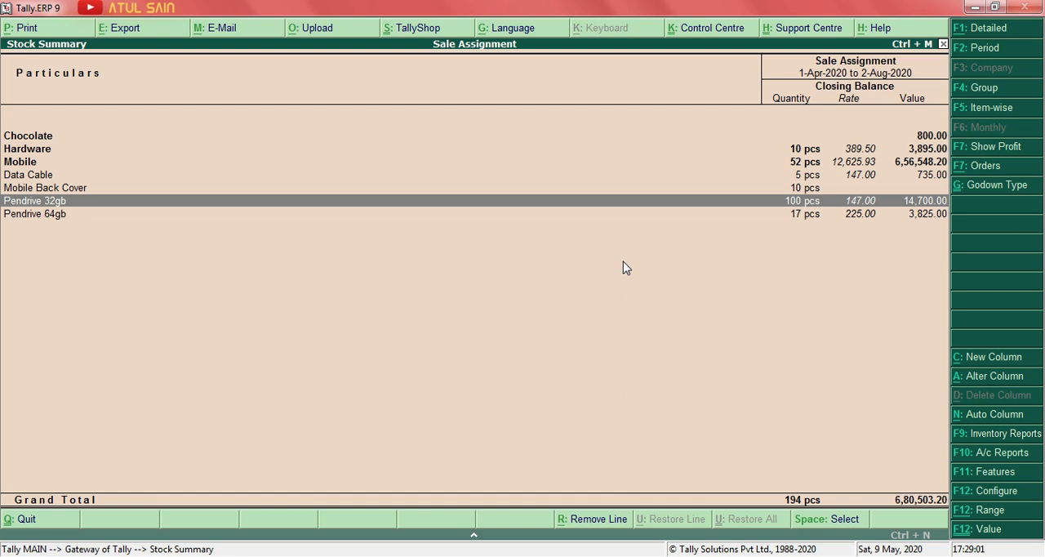
Expand the Stock Summary to its detailed view and trace Pendrive 32gb at JLN Road to its July purchase voucher.
{"action": "key", "text": "alt+F1"}
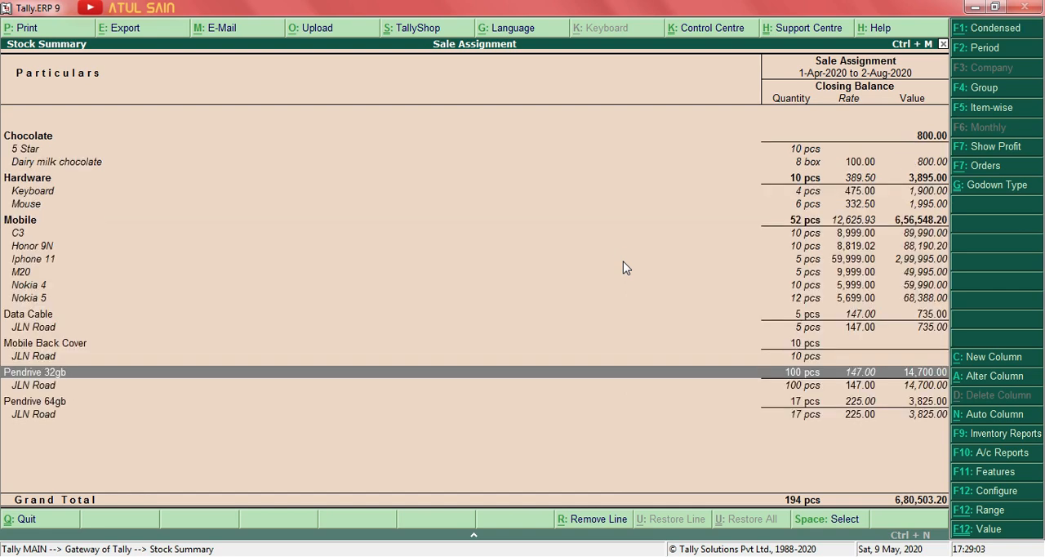
{"action": "key", "text": "Down"}
{"action": "key", "text": "Return"}
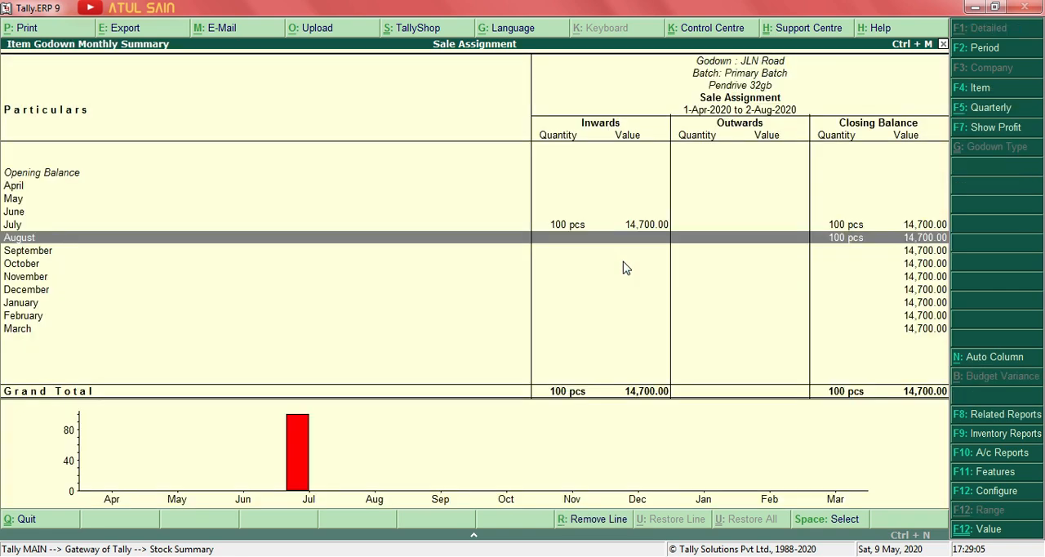
{"action": "key", "text": "Up"}
{"action": "key", "text": "Return"}
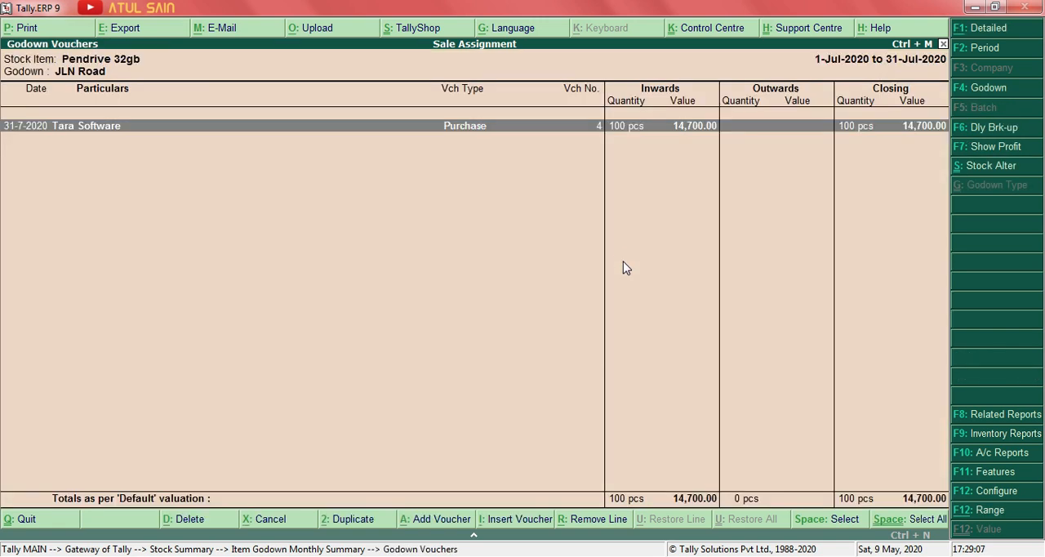
{"action": "key", "text": "Return"}
{"action": "key", "text": "Escape"}
{"action": "key", "text": "y"}
{"action": "key", "text": "Escape"}
Reopen the Stock Summary in condensed form and add automatic columns for Stock Valuation Methods.
{"action": "key", "text": "Escape"}
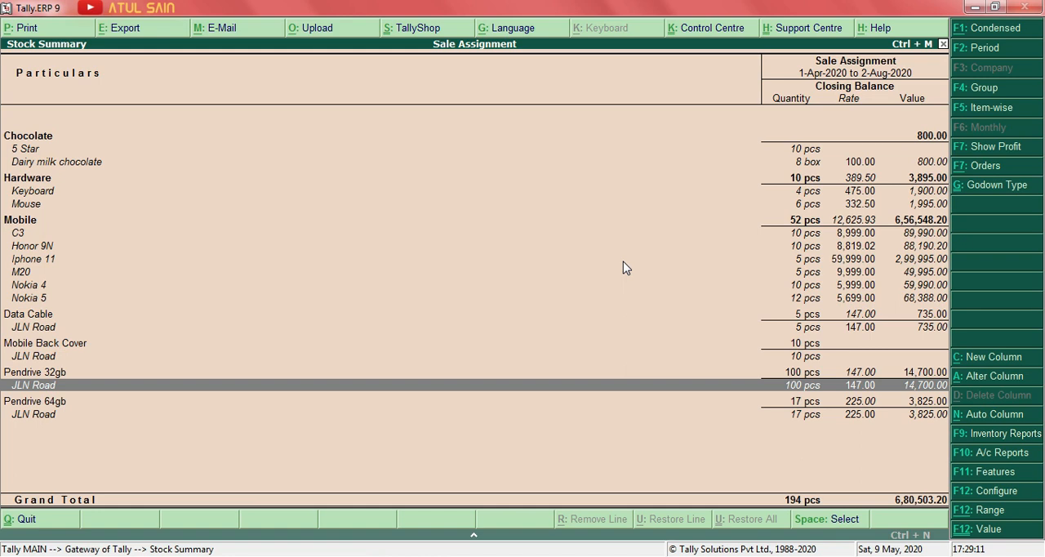
{"action": "key", "text": "Escape"}
{"action": "key", "text": "Return"}
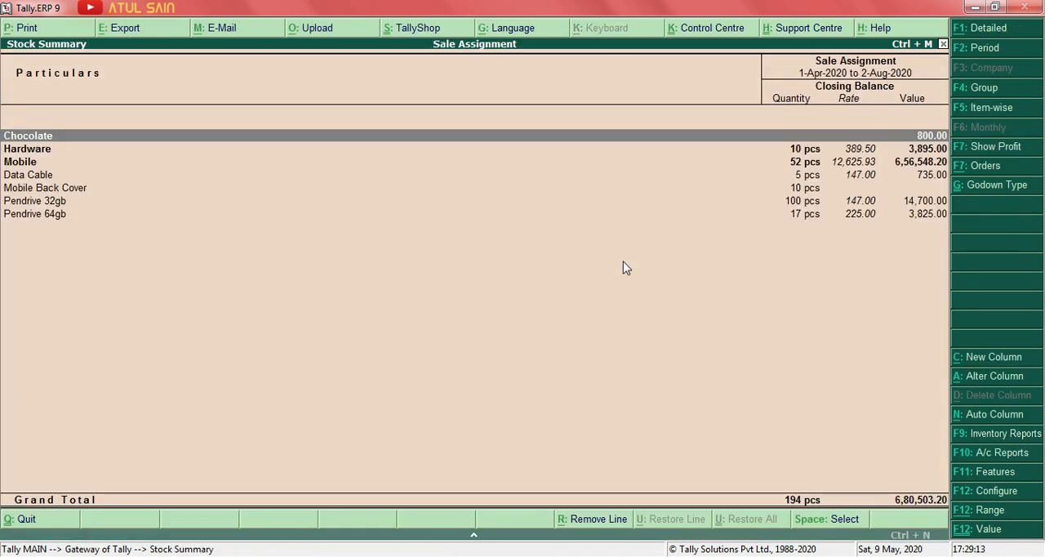
{"action": "key", "text": "alt+n"}
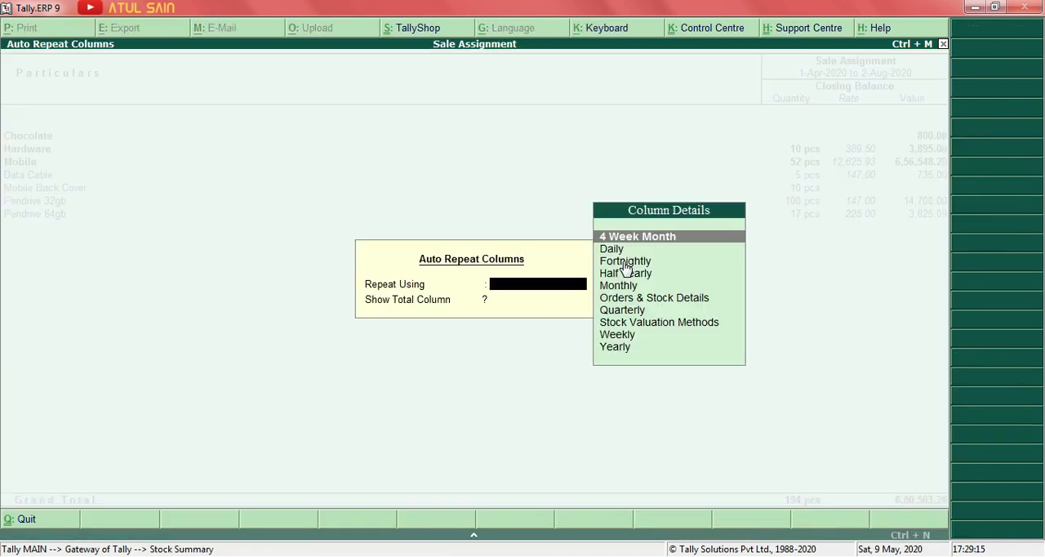
{"action": "key", "text": "Down"}
{"action": "key", "text": "Down"}
{"action": "key", "text": "Down"}
{"action": "key", "text": "Down"}
{"action": "key", "text": "Down"}
{"action": "key", "text": "Down"}
{"action": "key", "text": "Down"}
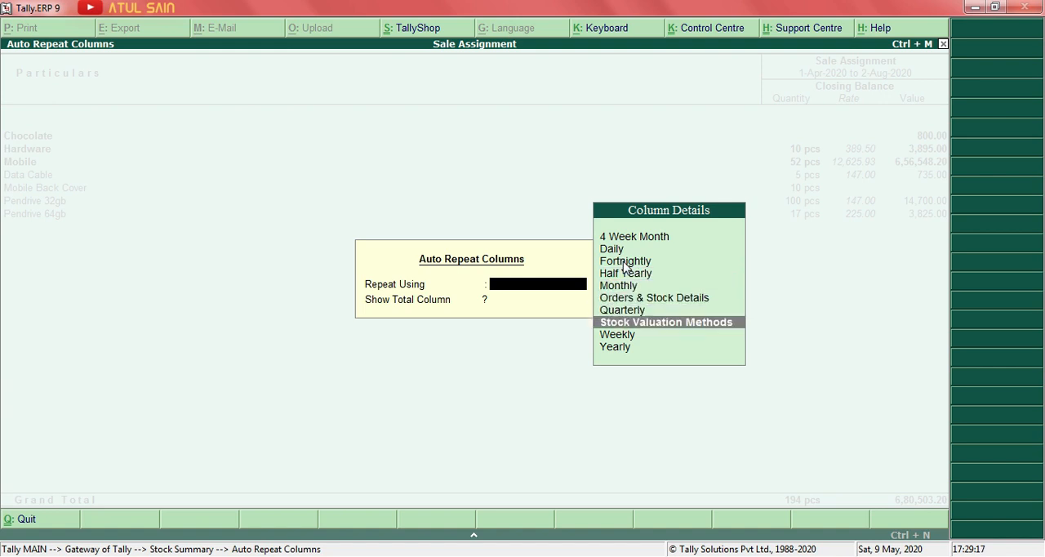
{"action": "key", "text": "Return"}
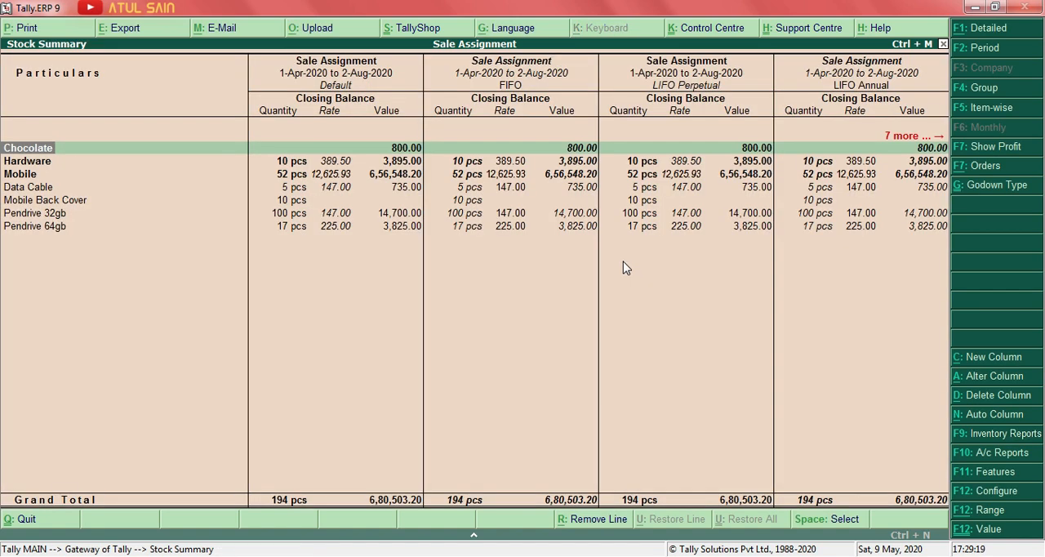
Compare the stock values across all valuation method columns, from Default through to Last Sale Price.
{"action": "key", "text": "Right"}
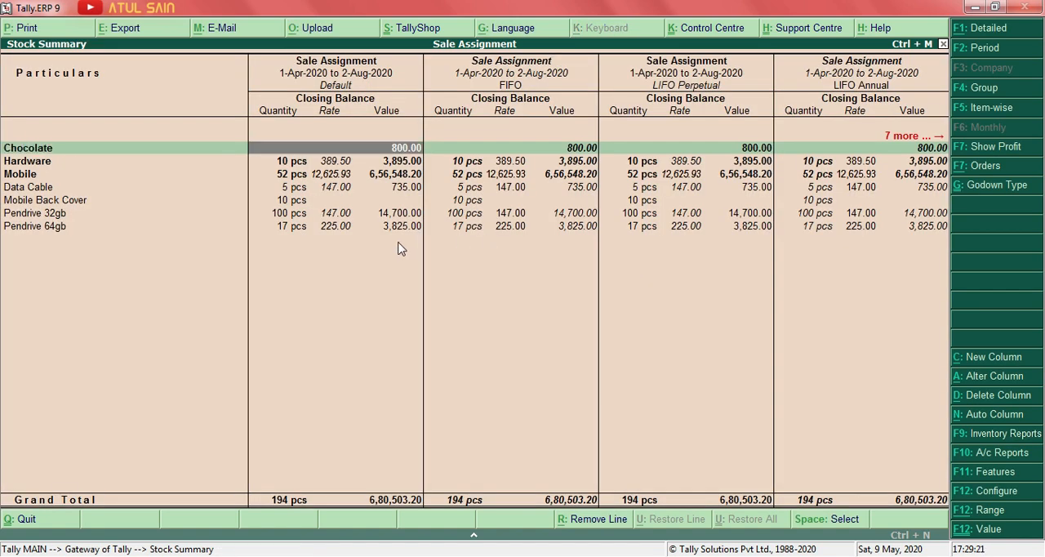
{"action": "key", "text": "Right"}
{"action": "key", "text": "Right"}
{"action": "key", "text": "Right"}
{"action": "key", "text": "Right"}
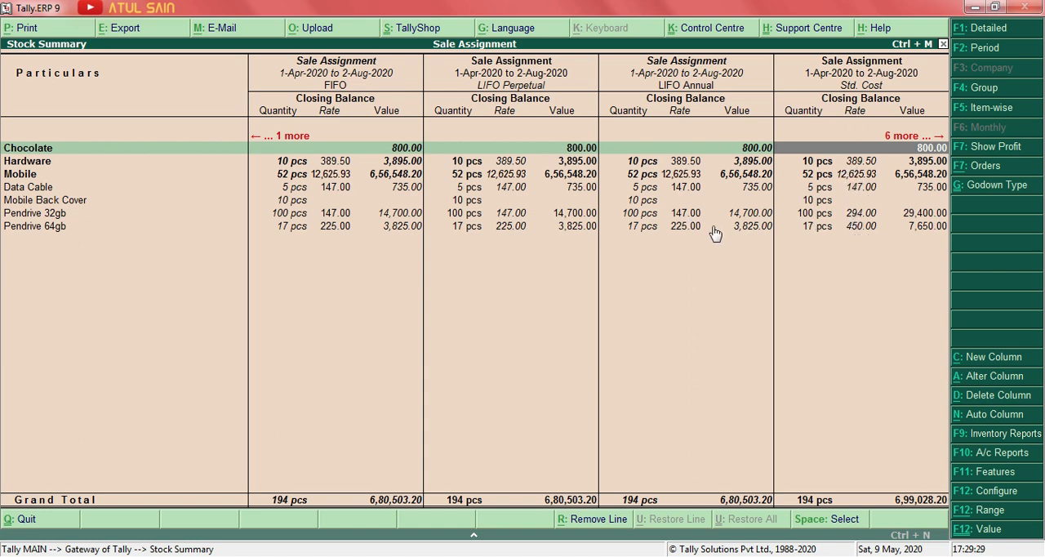
{"action": "key", "text": "Right"}
{"action": "key", "text": "Right"}
{"action": "key", "text": "Right"}
{"action": "key", "text": "Right"}
{"action": "key", "text": "Right"}
{"action": "key", "text": "Right"}
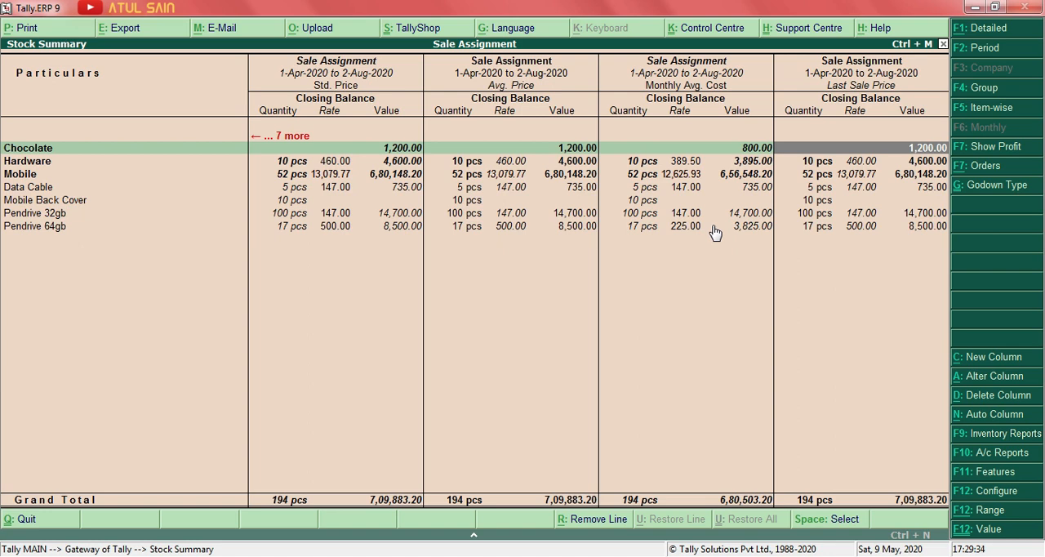
Leave the Stock Summary and go to the Accounts Info. masters in the Gateway of Tally.
{"action": "key", "text": "Escape"}
{"action": "key", "text": "Up"}
{"action": "key", "text": "Up"}
{"action": "key", "text": "Up"}
{"action": "key", "text": "Up"}
{"action": "key", "text": "Up"}
{"action": "key", "text": "Up"}
{"action": "key", "text": "Up"}
{"action": "key", "text": "Up"}
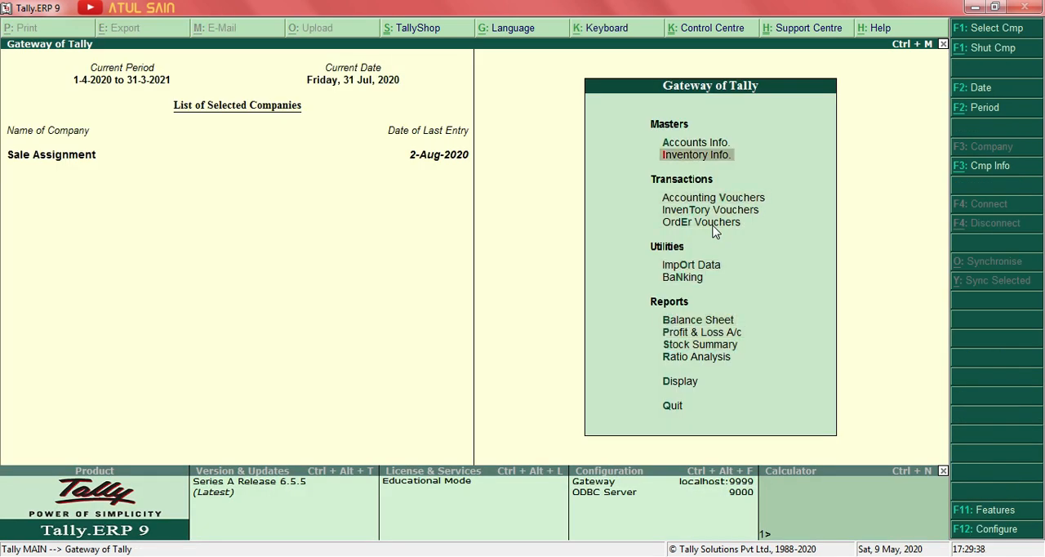
{"action": "key", "text": "Up"}
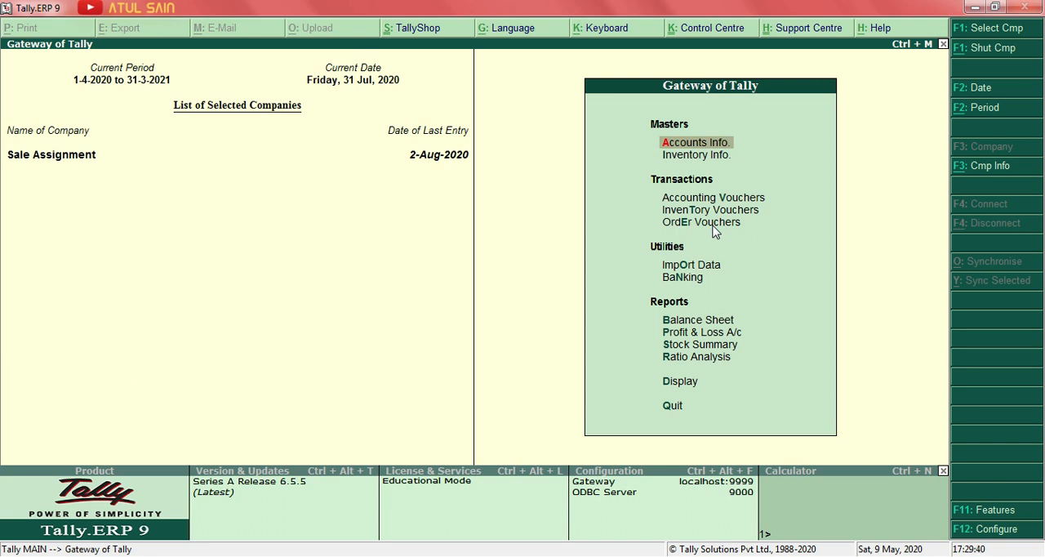